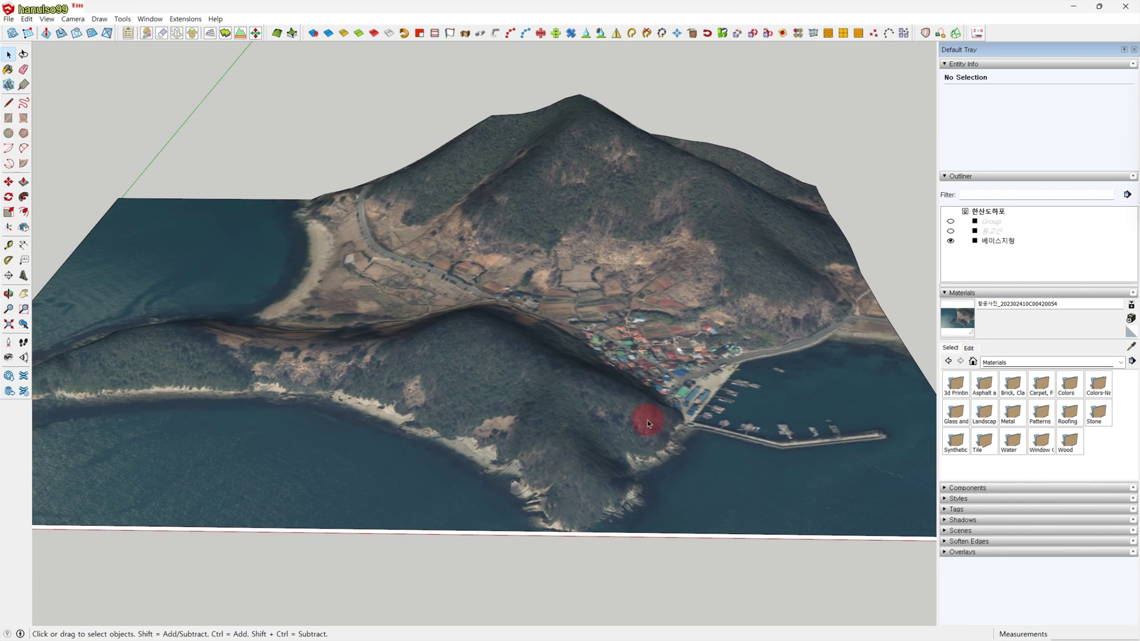
mouse_move(647, 419)
middle_mouse_down()
mouse_move(629, 425)
mouse_move(638, 415)
middle_mouse_up()
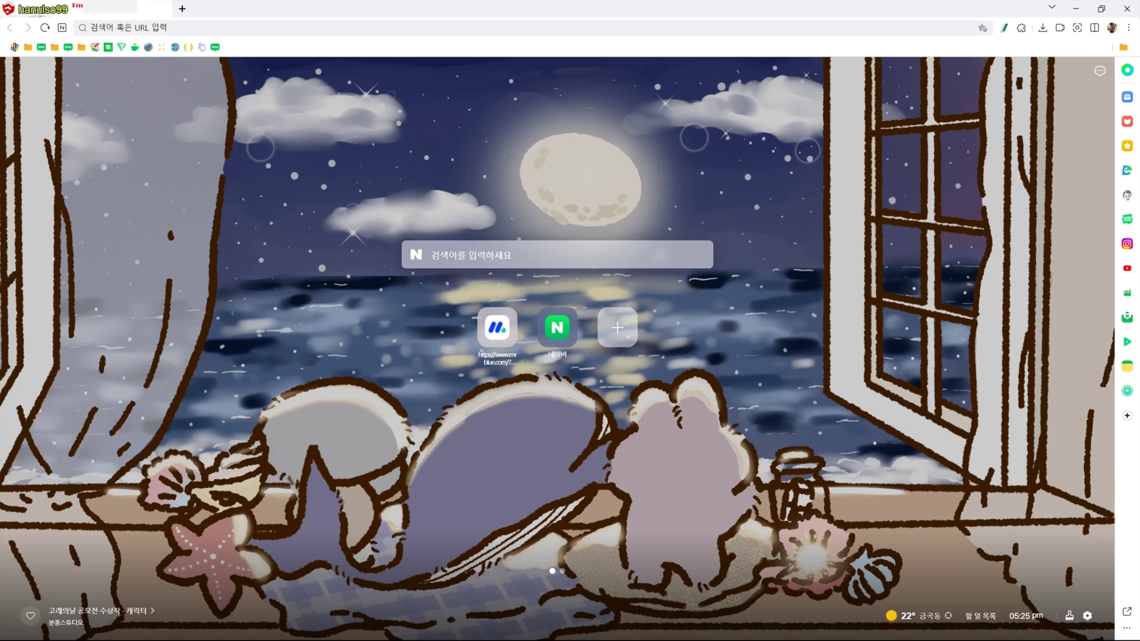
Switch to the web browser, find the 국토지리정보원 website through a search, and close the notice window it opens.
left_click(496, 255)
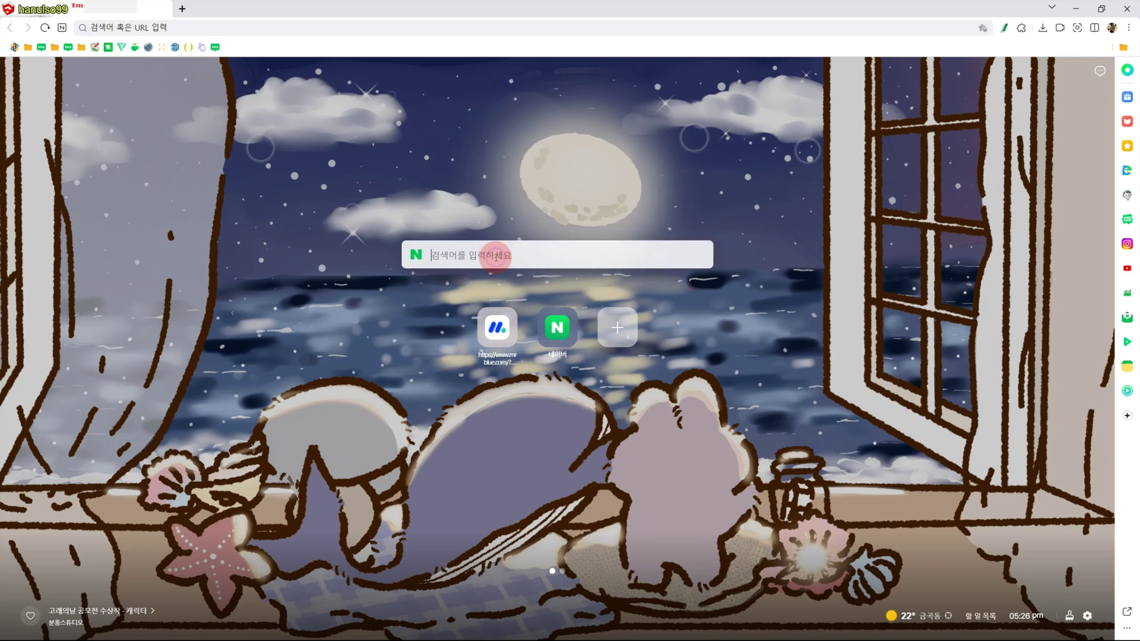
type("국토지릦")
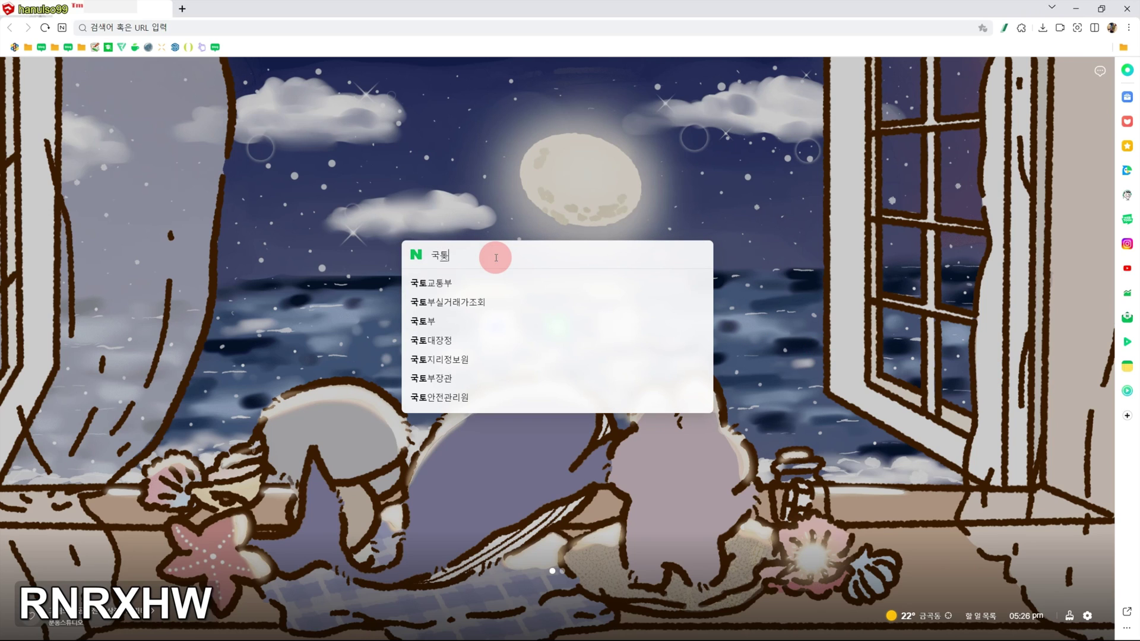
type("정보원")
key("Return")
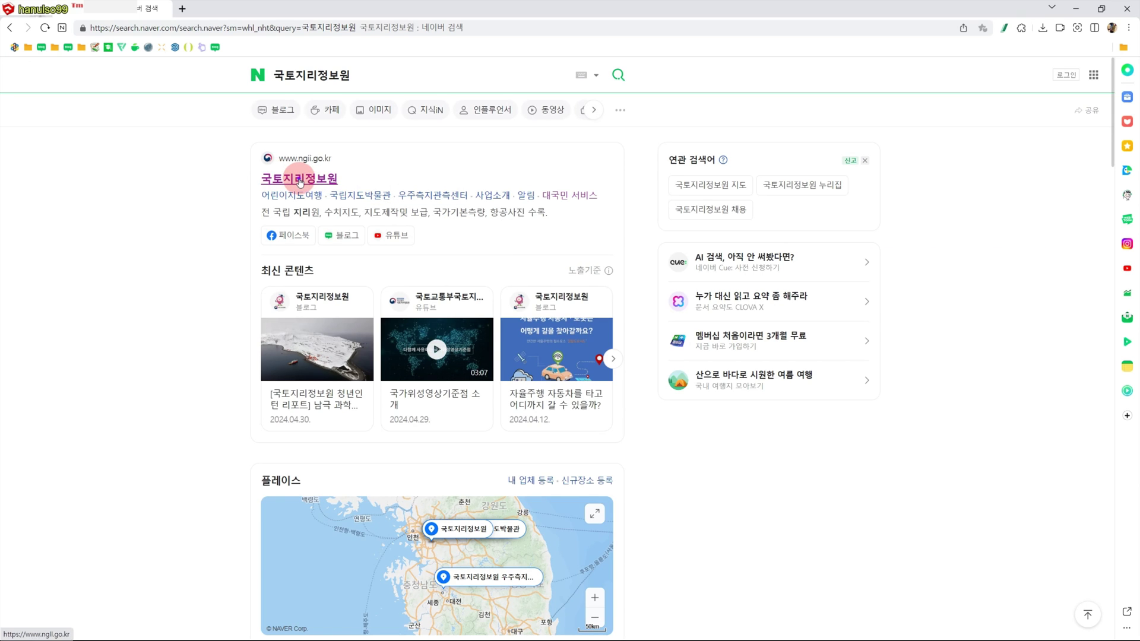
left_click(300, 179)
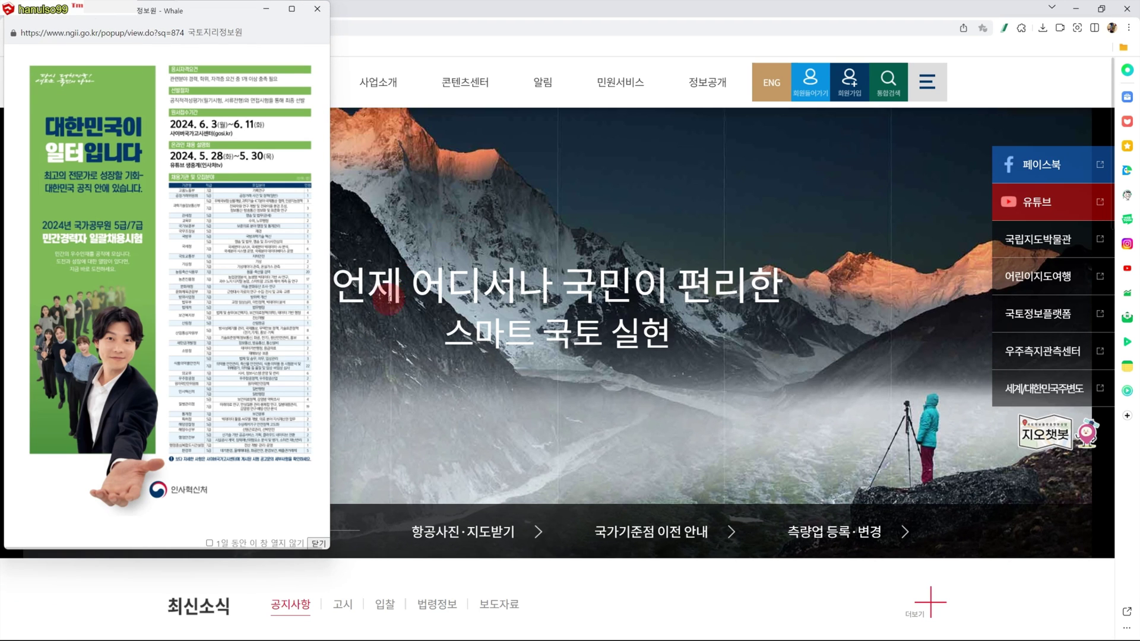
left_click(317, 8)
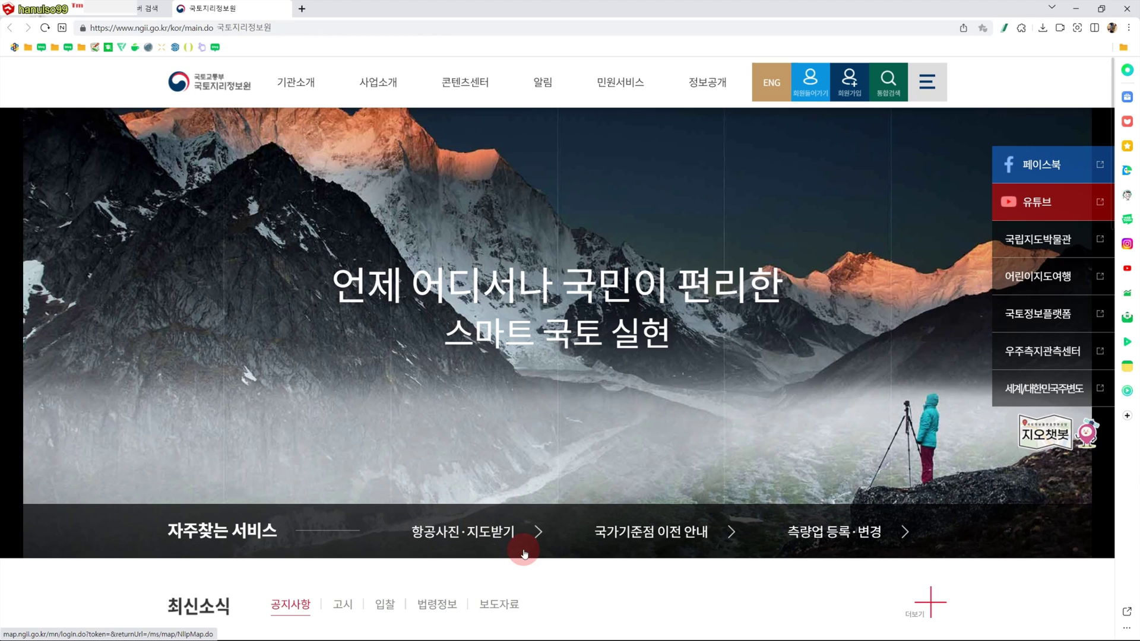
Open the 항공사진·지도받기 service from the 국토지리정보원 home page.
left_click(461, 535)
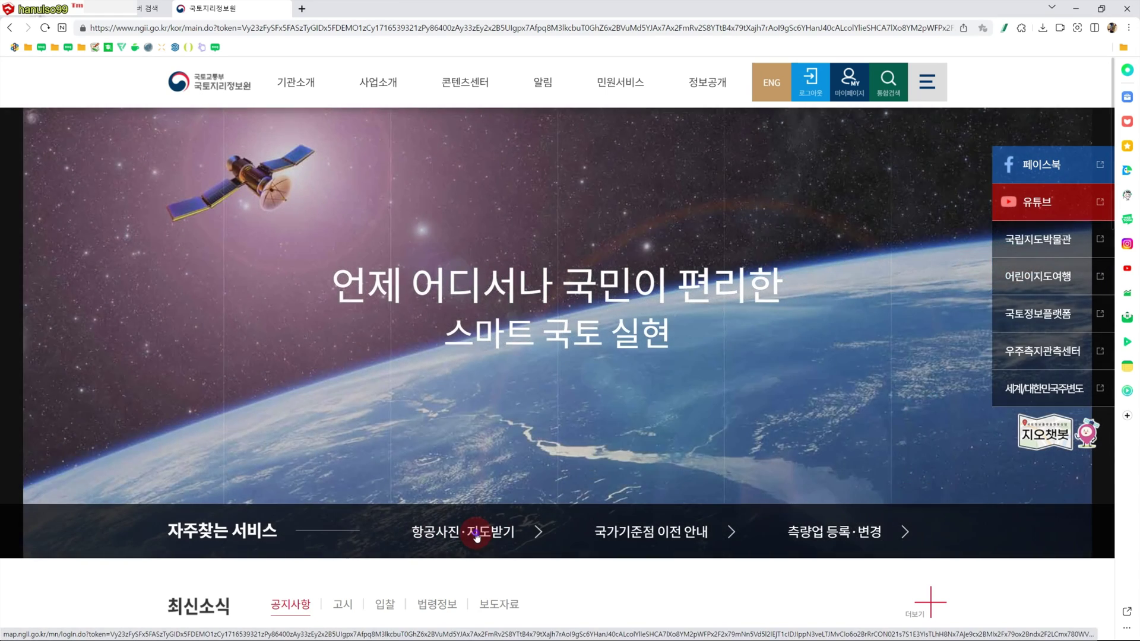
left_click(475, 534)
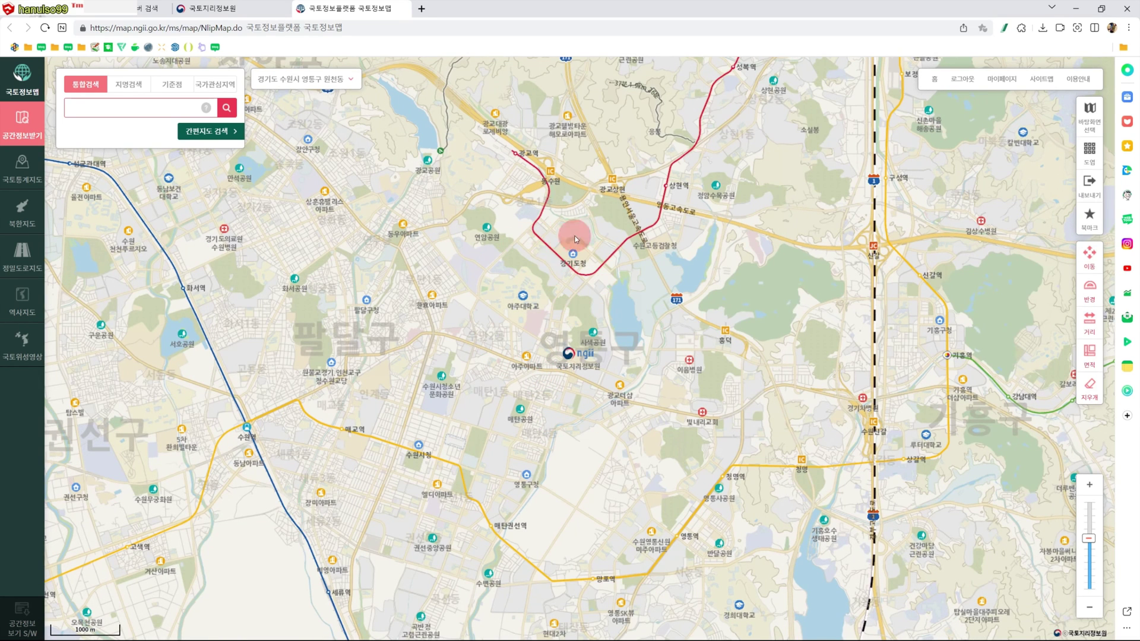
Search the map for 한산도 and locate the peninsula and harbour at 하포항 on the island's southwest side.
scroll(591, 355, "down", 2)
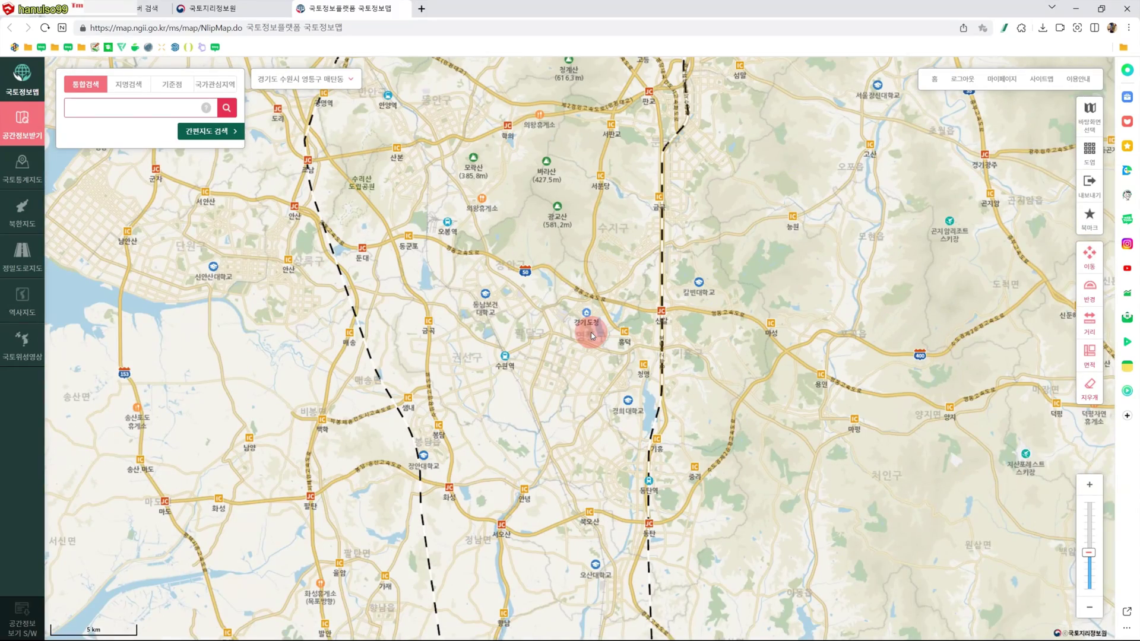
scroll(591, 336, "down", 1)
left_click_drag(629, 435, 638, 326)
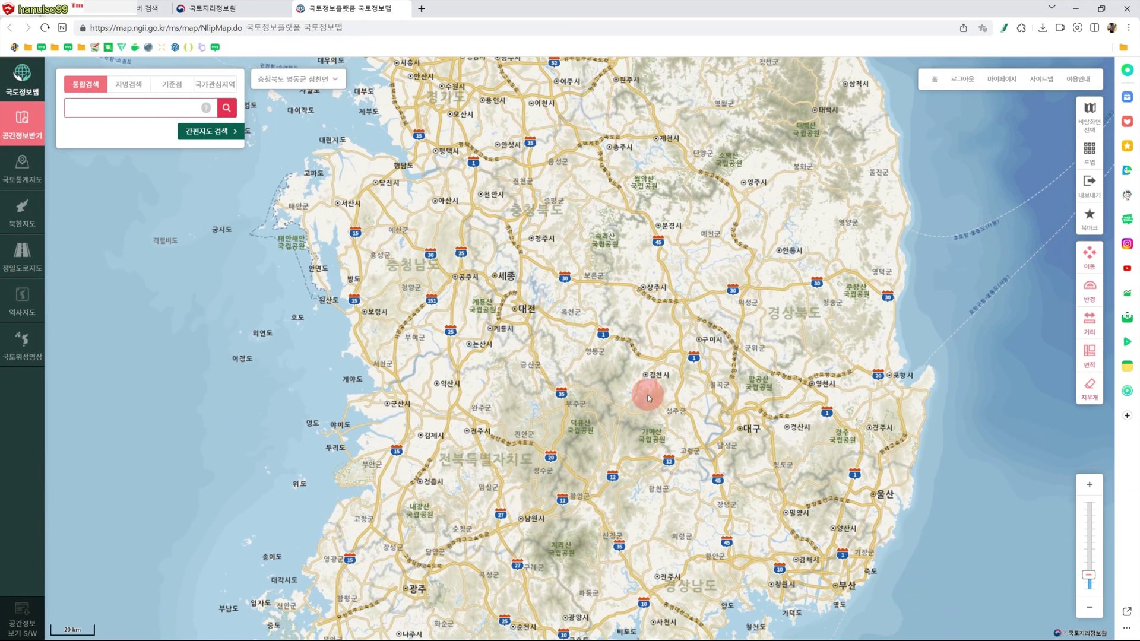
left_click(118, 105)
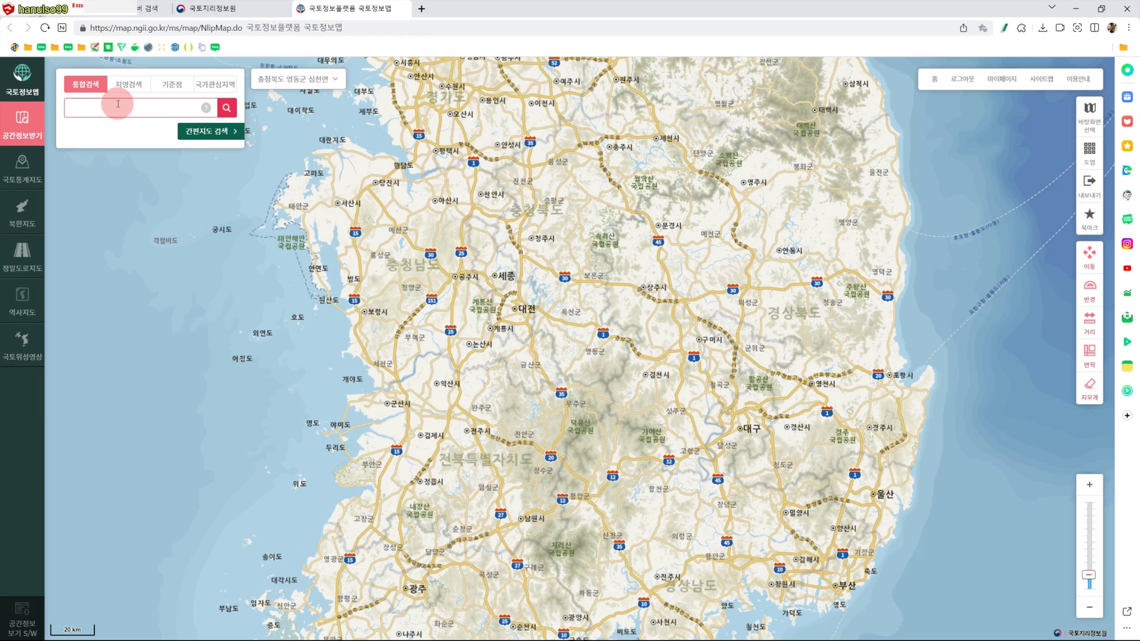
type("한산도")
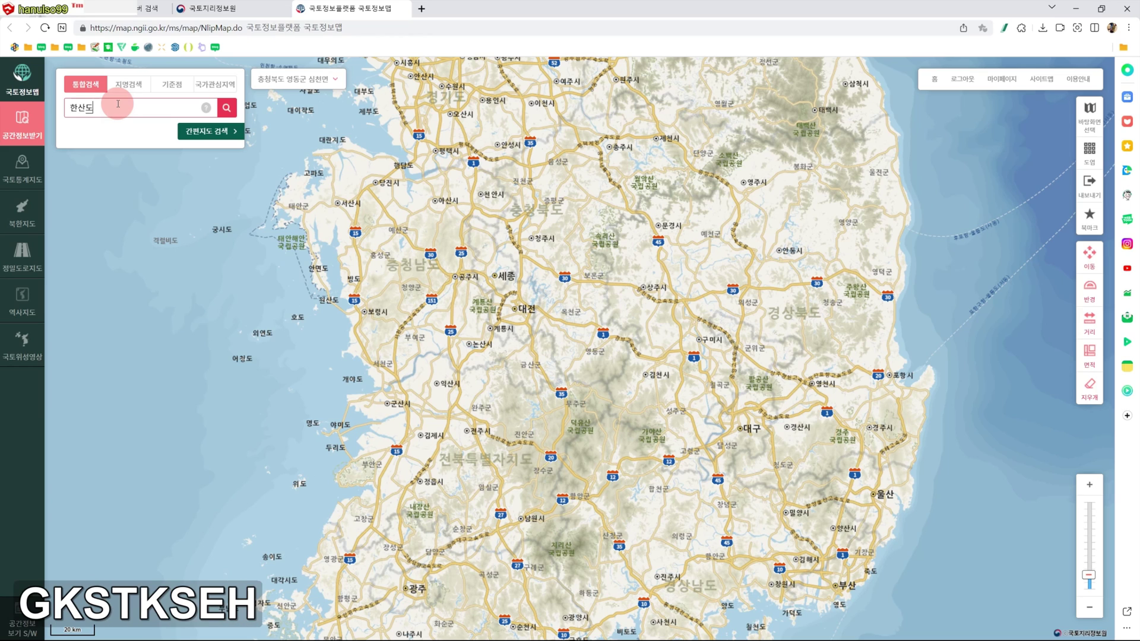
left_click(224, 108)
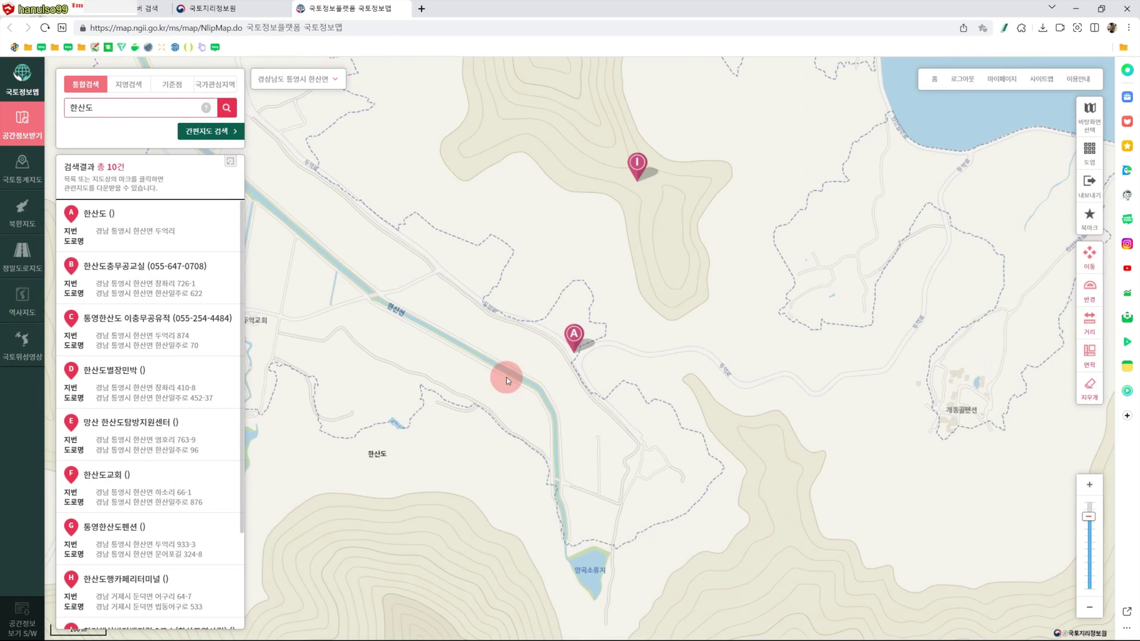
scroll(593, 370, "down", 4)
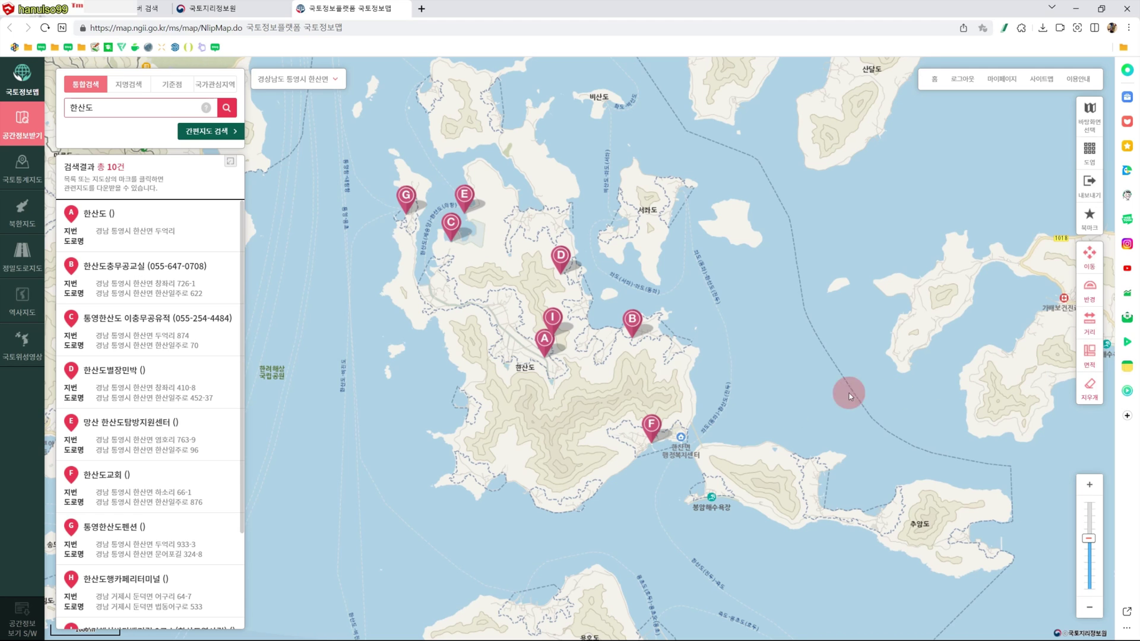
scroll(475, 472, "up", 3)
left_click_drag(510, 463, 677, 356)
left_click_drag(617, 420, 665, 389)
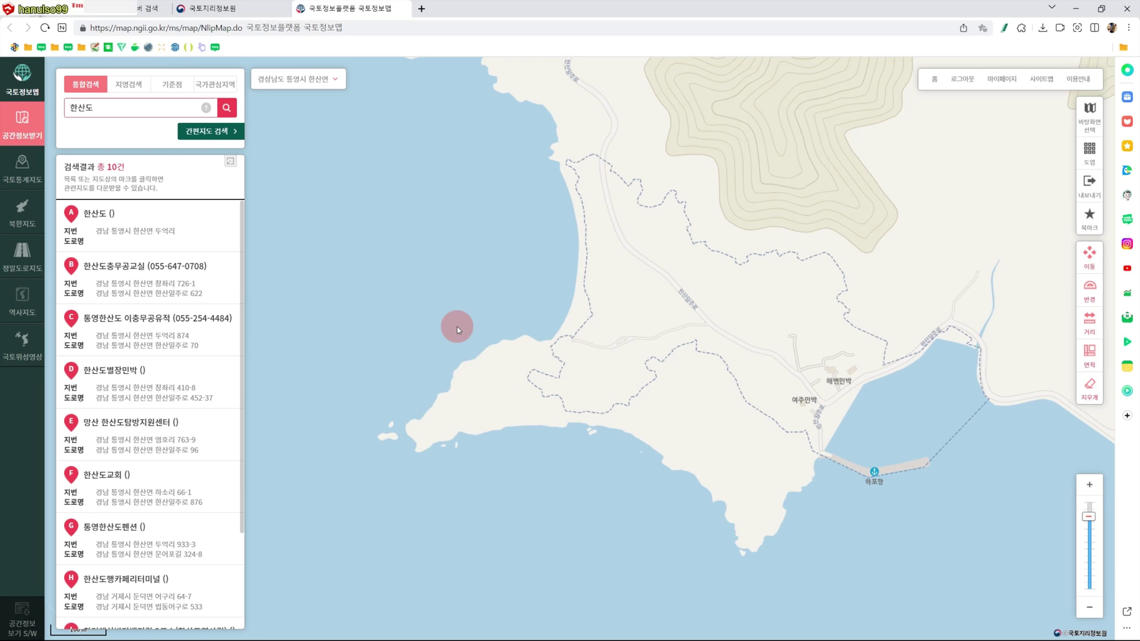
Run a 사각형 area search enclosing the peninsula and 하포항, and list its 2023 aerial photos.
left_click(209, 131)
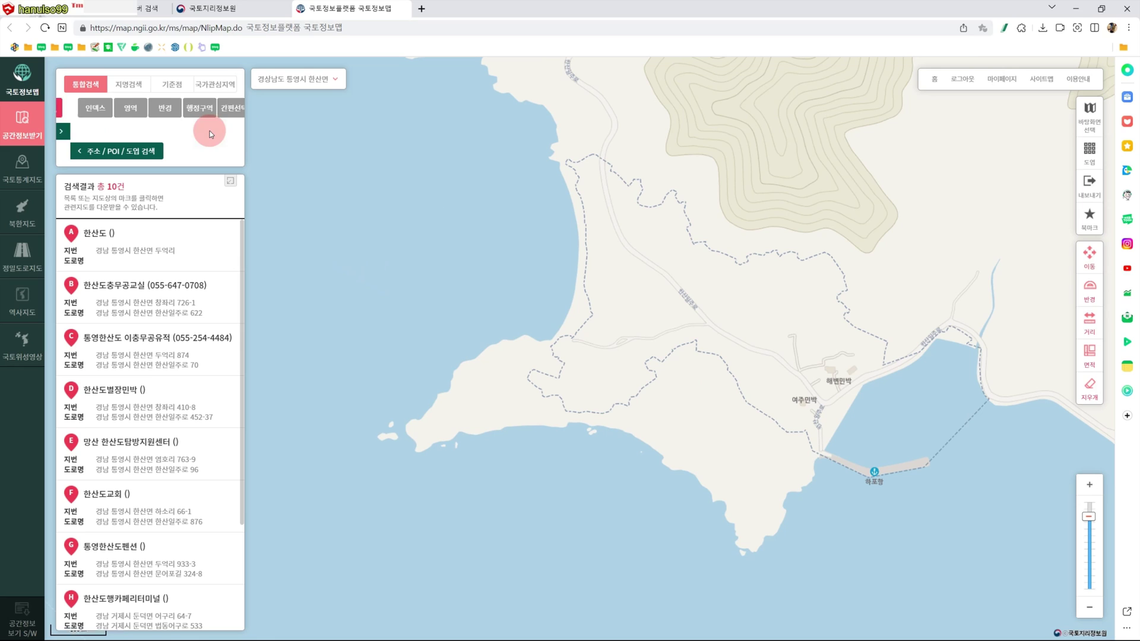
left_click(115, 109)
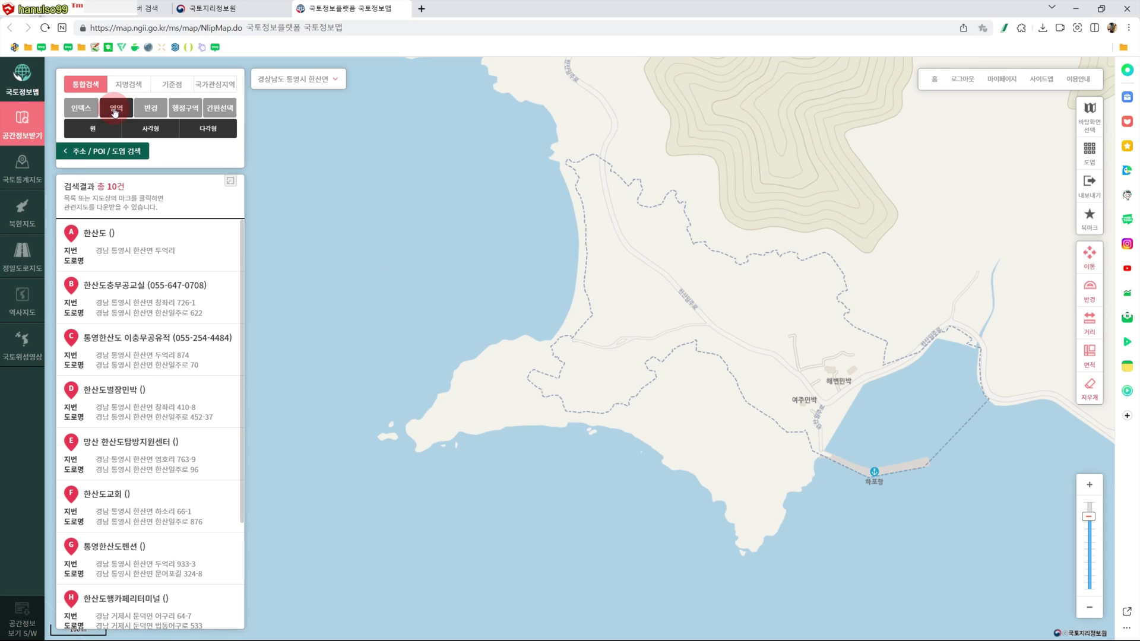
left_click(150, 128)
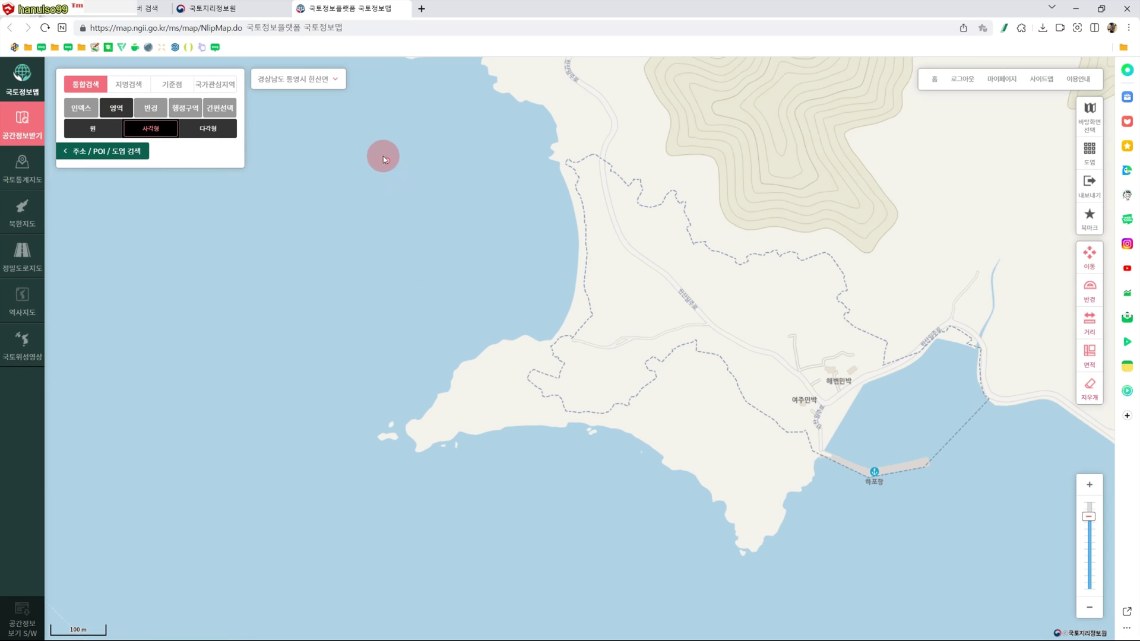
left_click_drag(371, 146, 981, 577)
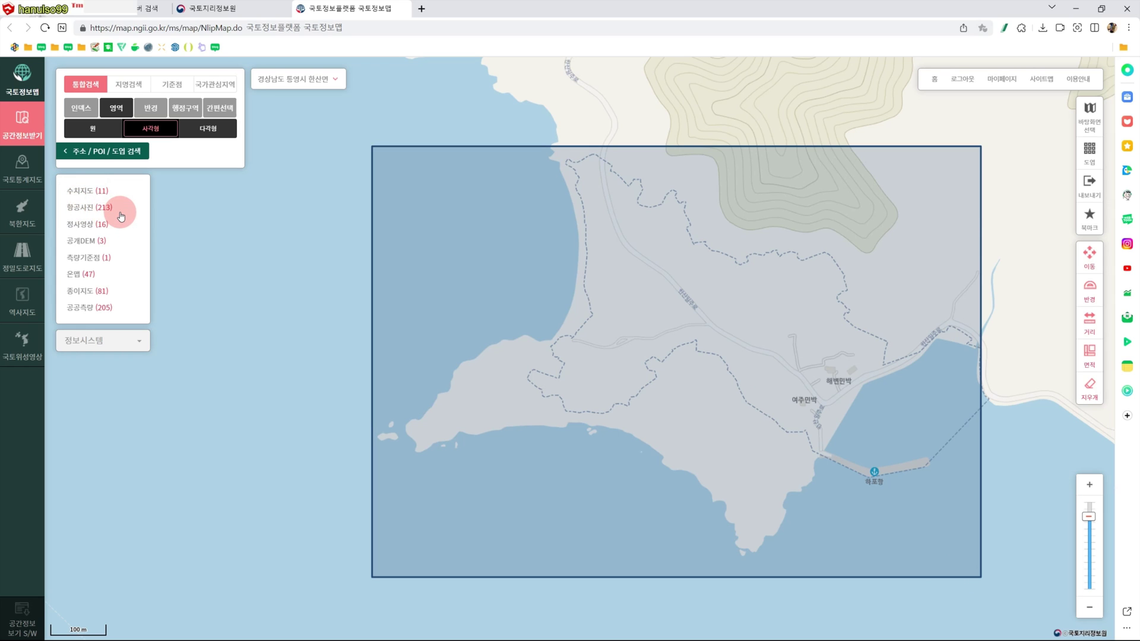
left_click(83, 209)
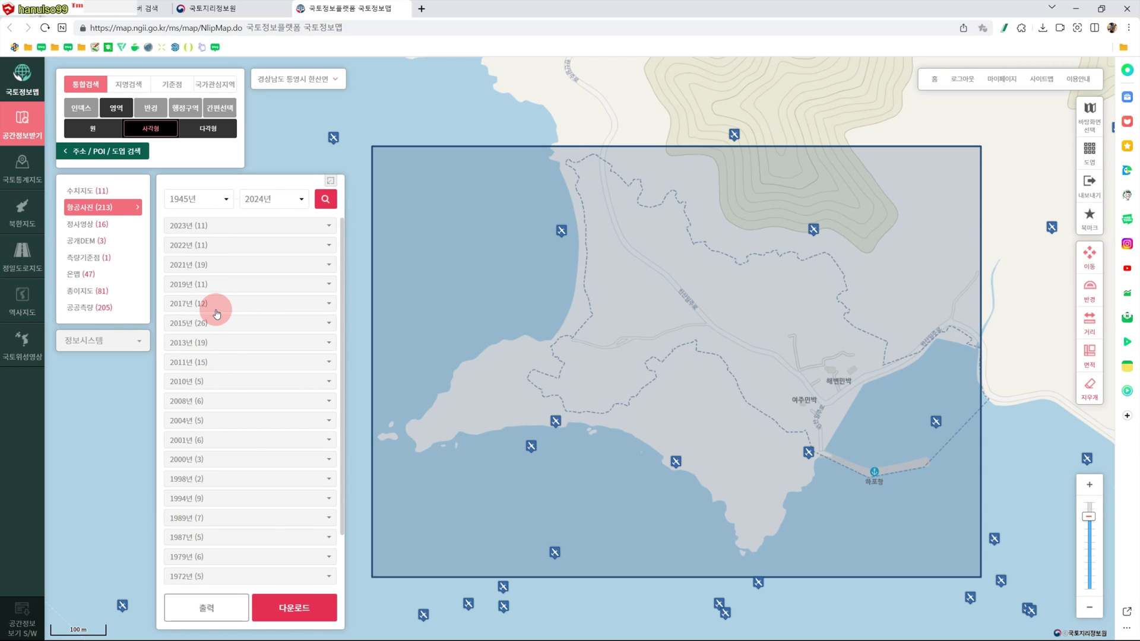
left_click(211, 228)
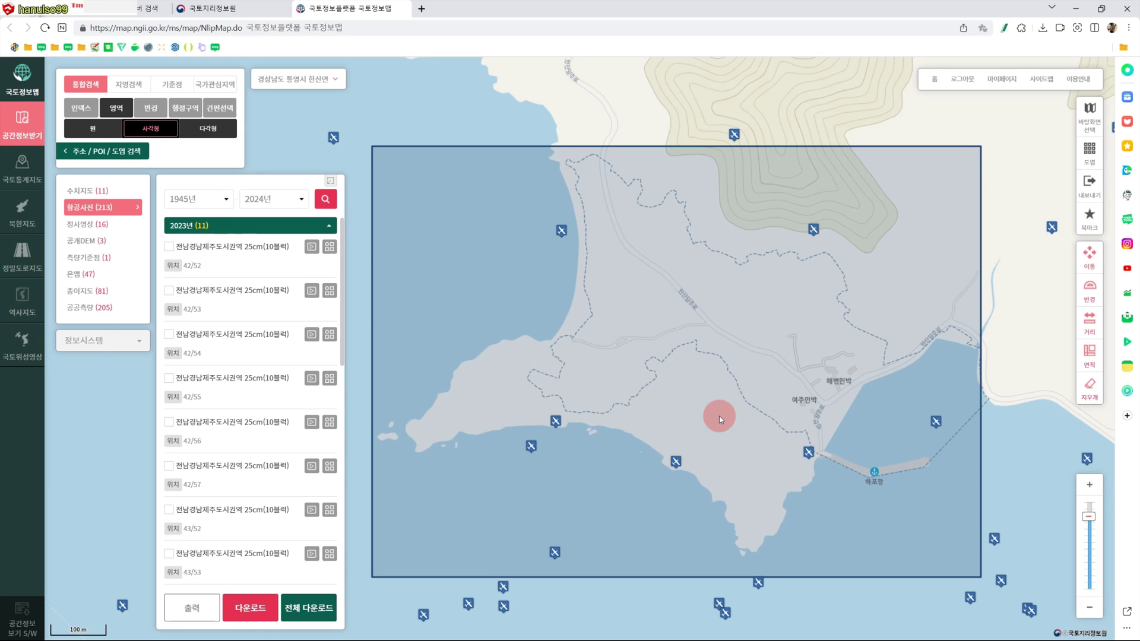
Preview the 2023 aerial photos 42/52, 42/53, 42/54 and 42/55 on the map to compare their coverage, leaving none selected.
left_click(169, 247)
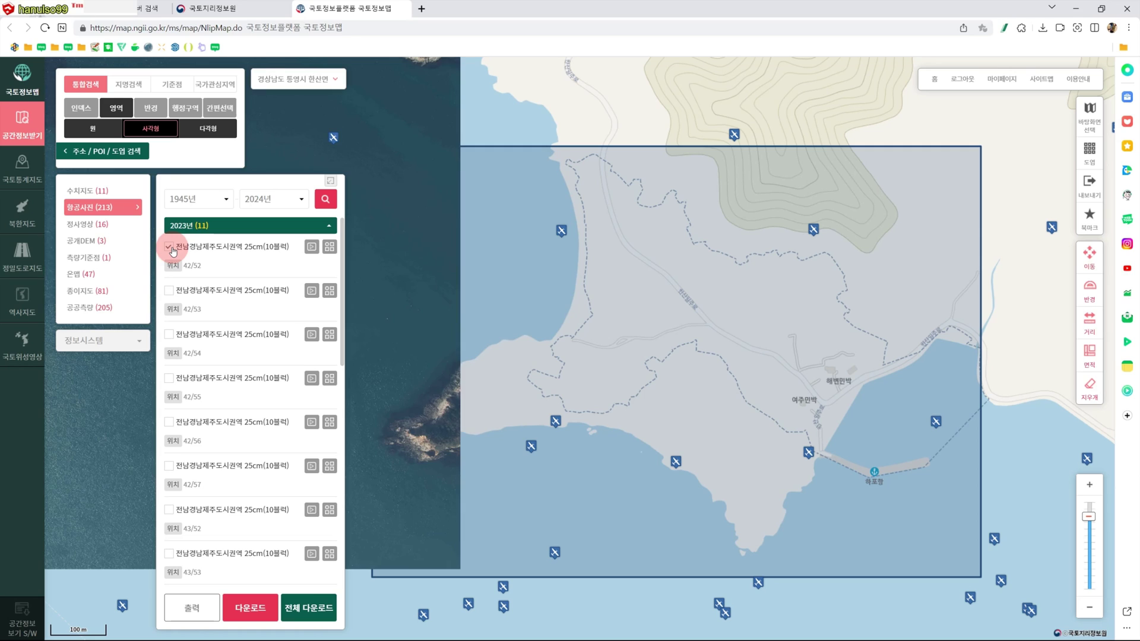
left_click_drag(575, 363, 790, 397)
scroll(790, 398, "down", 3)
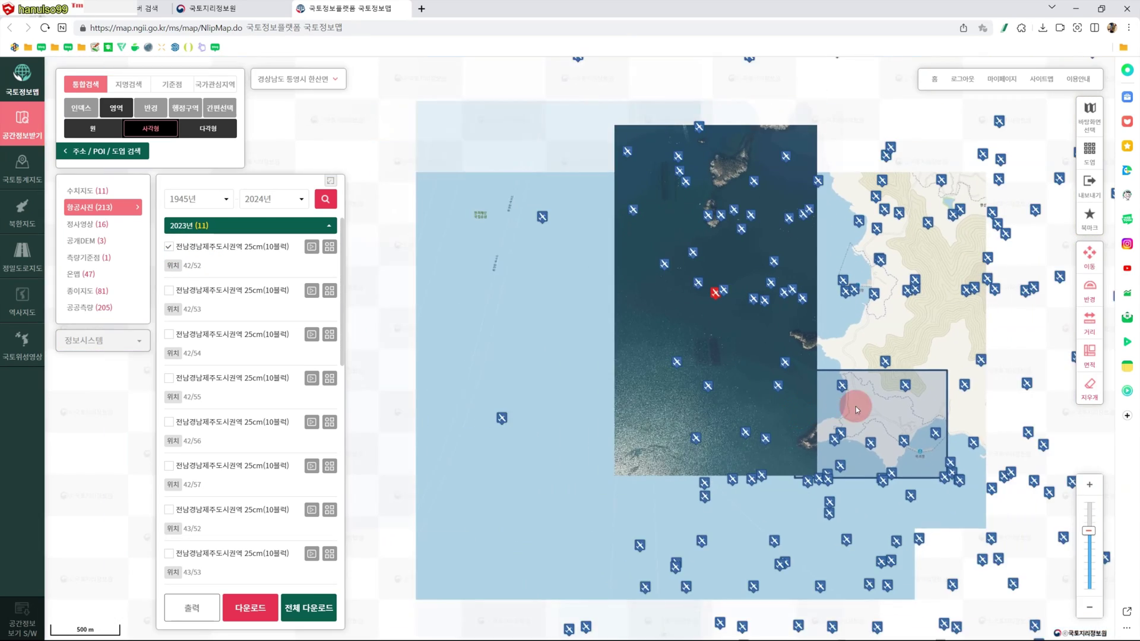
left_click_drag(856, 409, 745, 428)
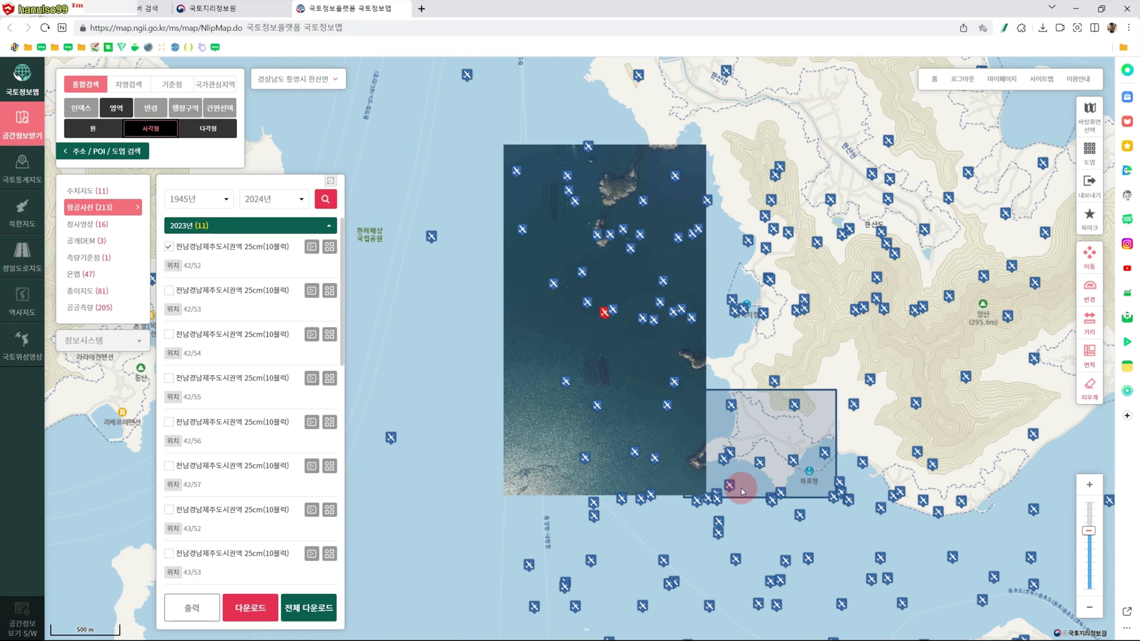
left_click(168, 246)
left_click(170, 290)
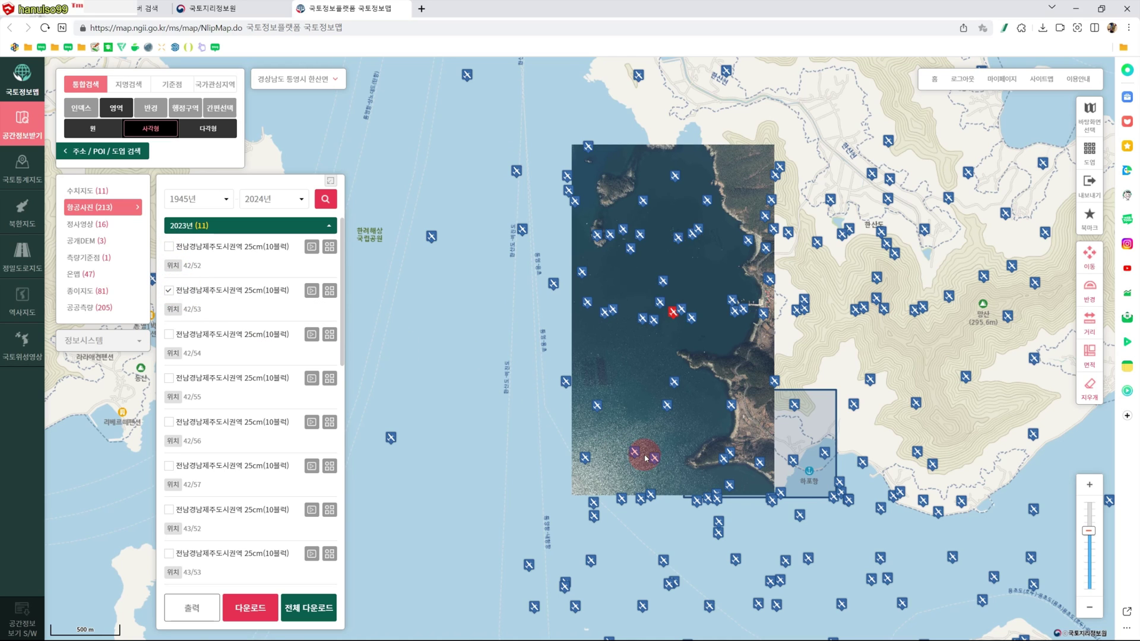
left_click(169, 291)
left_click(169, 334)
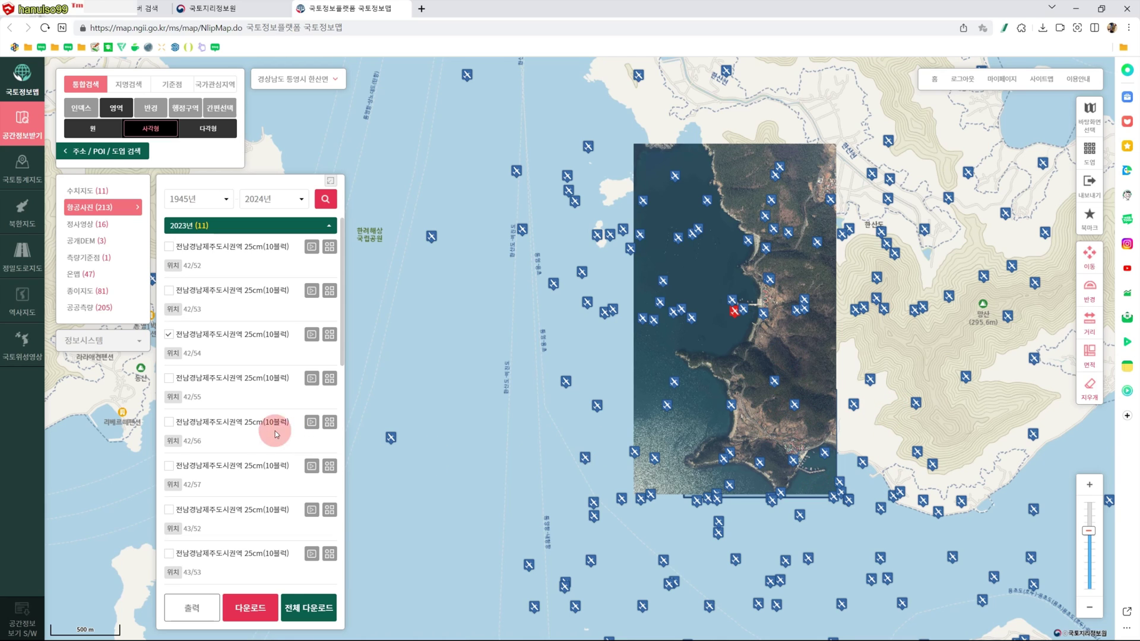
left_click(169, 381)
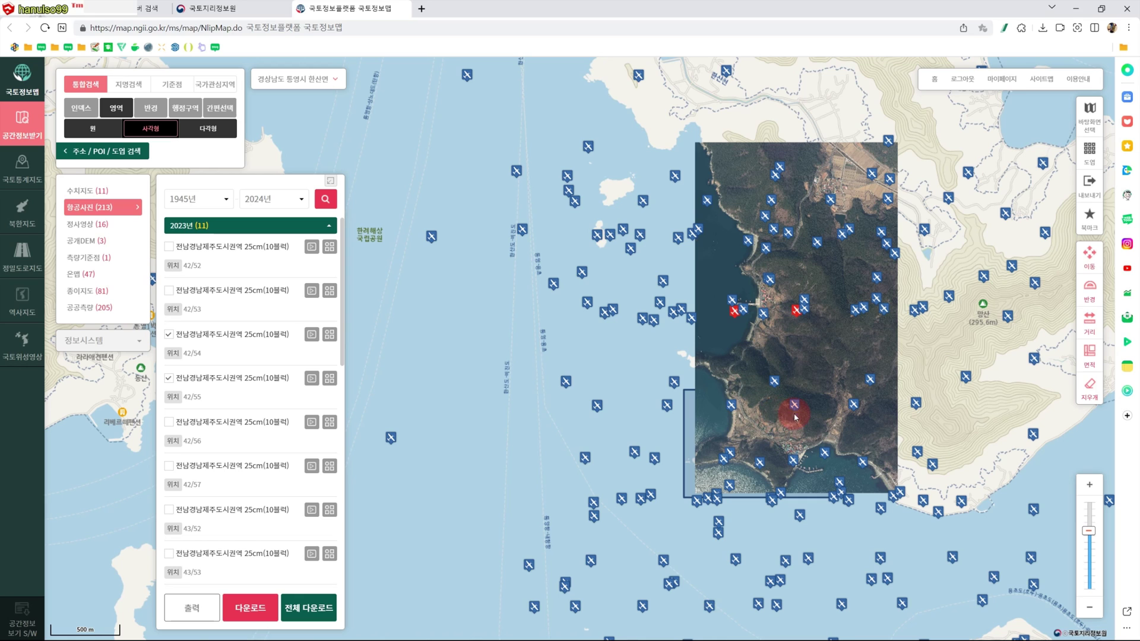
left_click(168, 378)
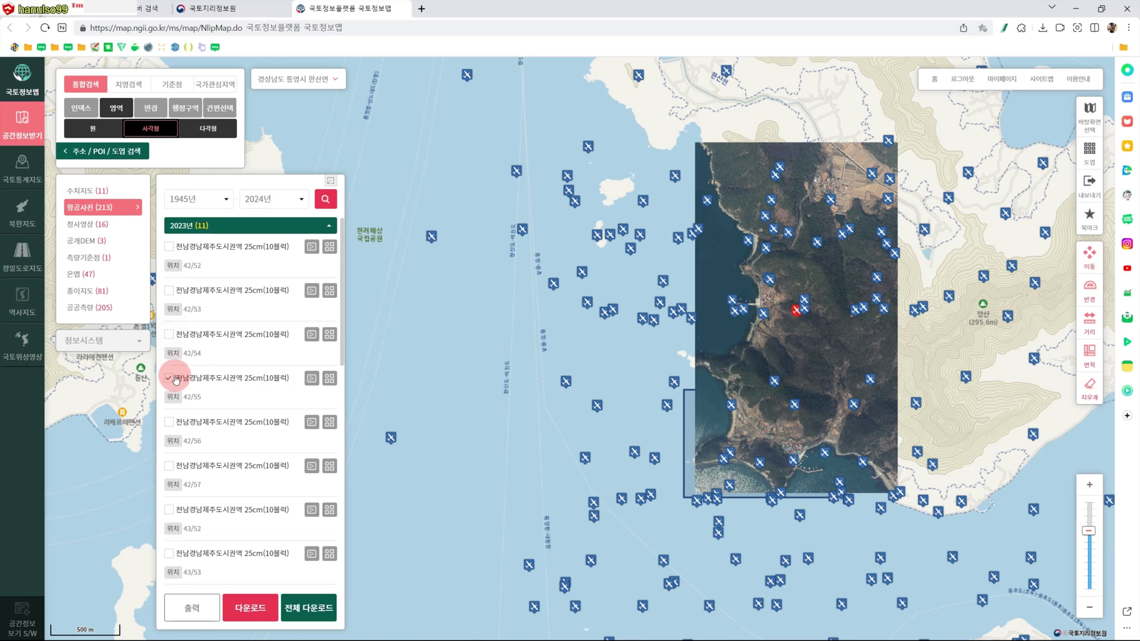
left_click(429, 423)
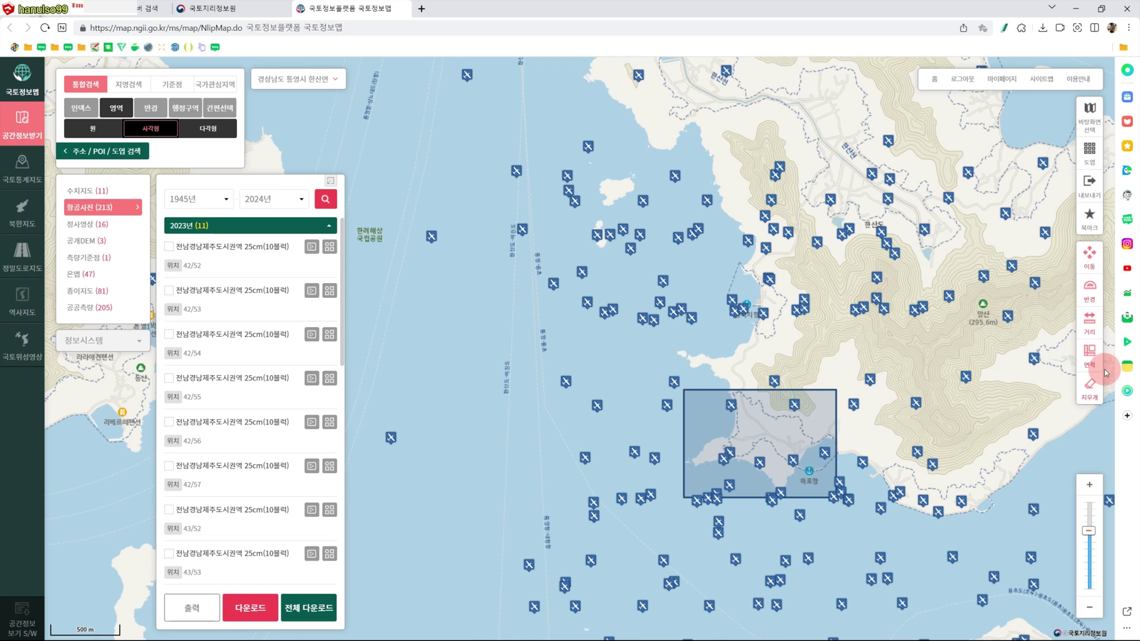
Preview the aerial photo at the marker just north of the search rectangle and check its year in the list.
left_click(774, 381)
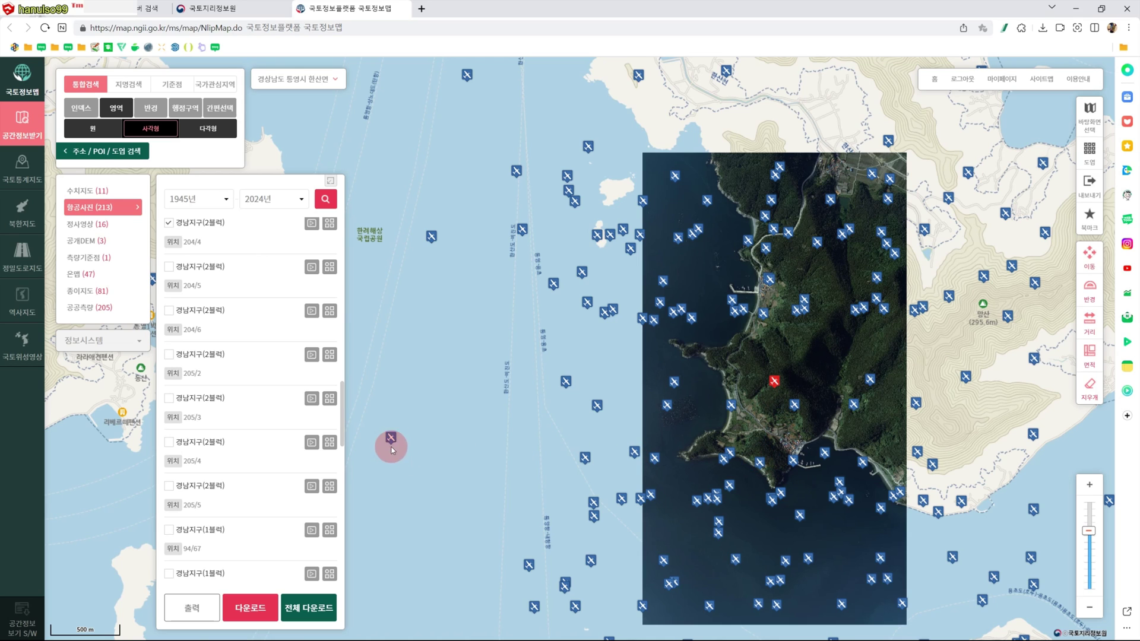
scroll(266, 421, "up", 1)
scroll(265, 421, "up", 6)
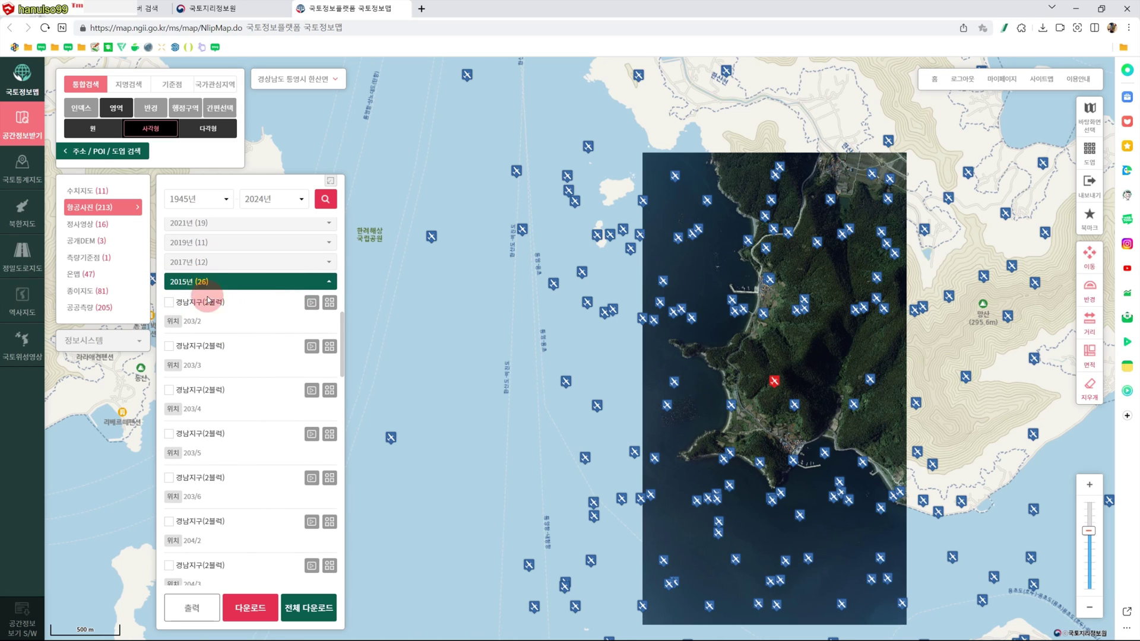
scroll(244, 454, "down", 2)
scroll(243, 456, "down", 1)
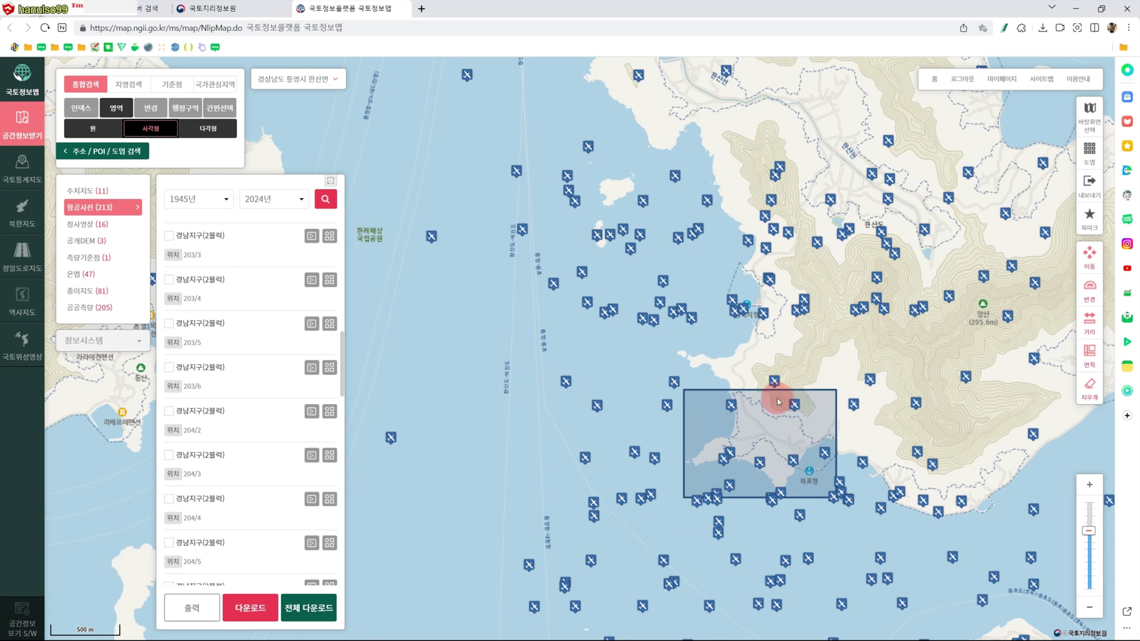
Select the 2021 aerial photo 21/52 at the marker north of 하포항 and preview its coverage and year.
left_click(794, 406)
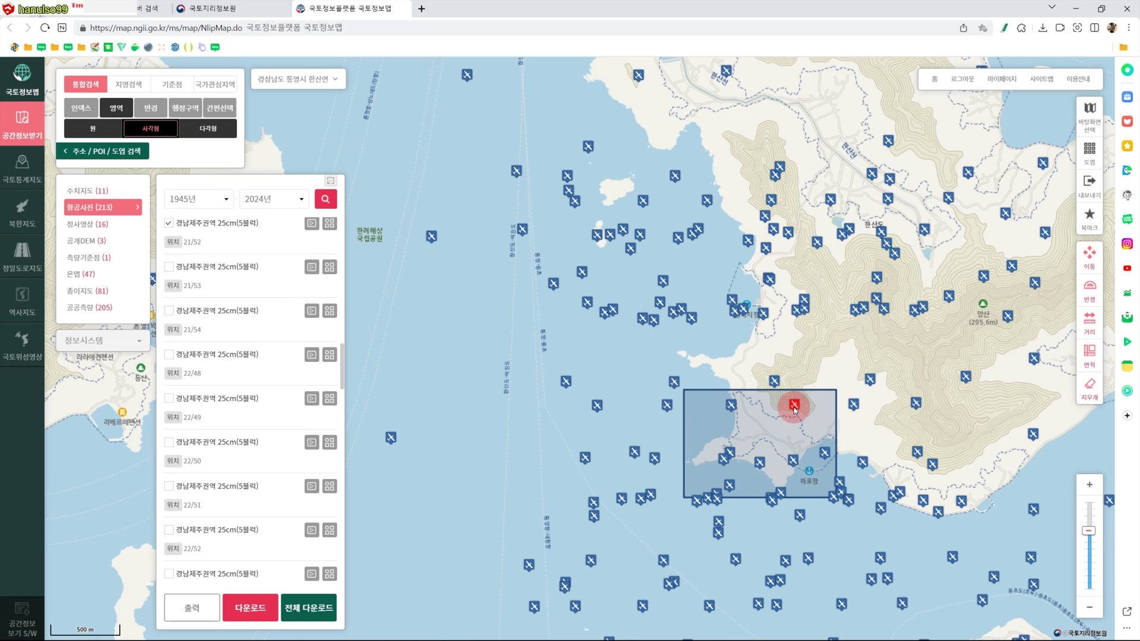
left_click(312, 398)
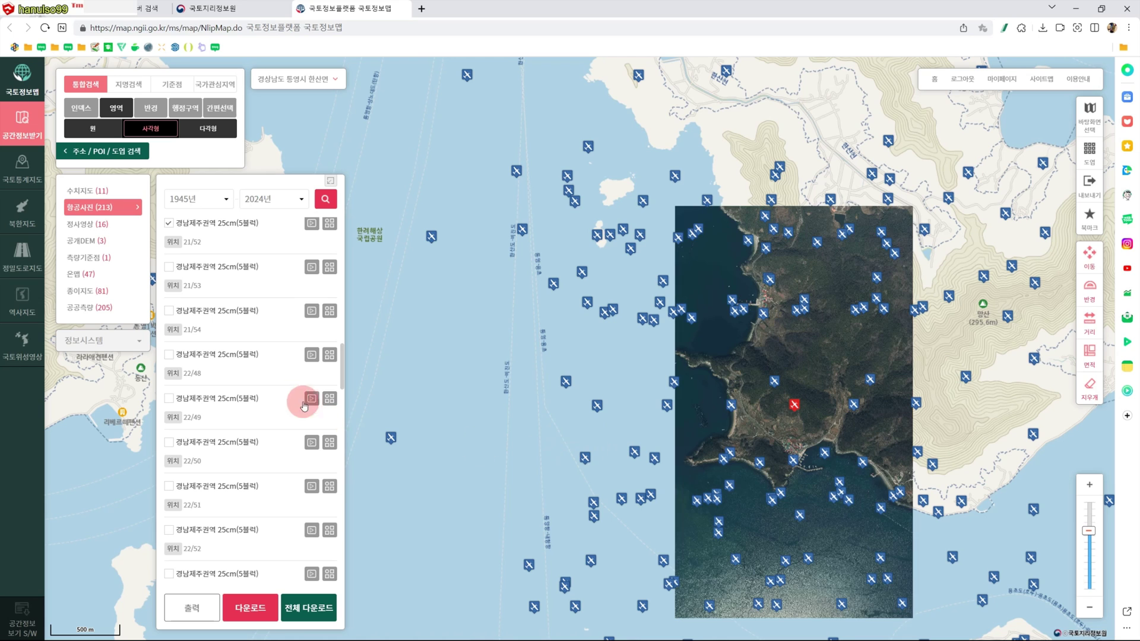
scroll(256, 373, "up", 4)
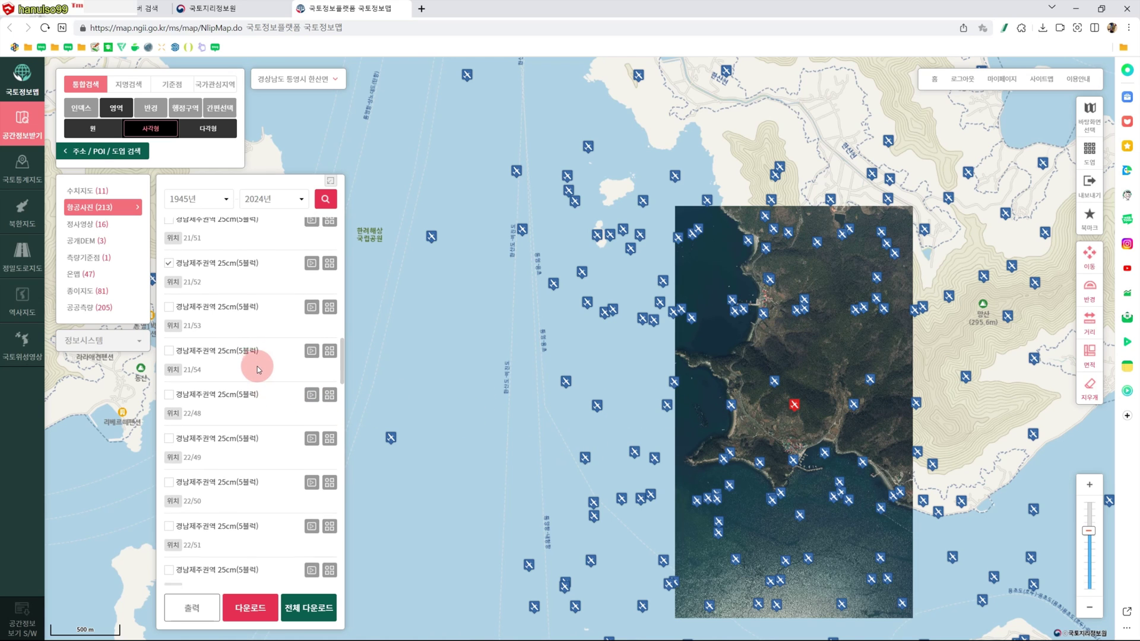
scroll(258, 367, "up", 6)
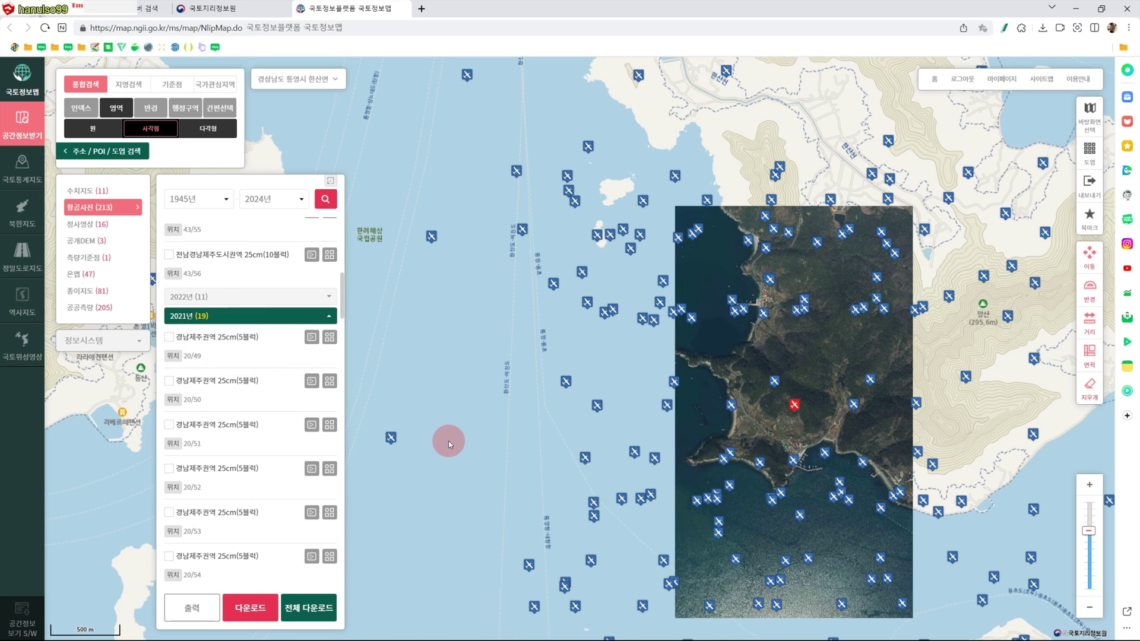
scroll(447, 441, "down", 1)
scroll(635, 435, "up", 2)
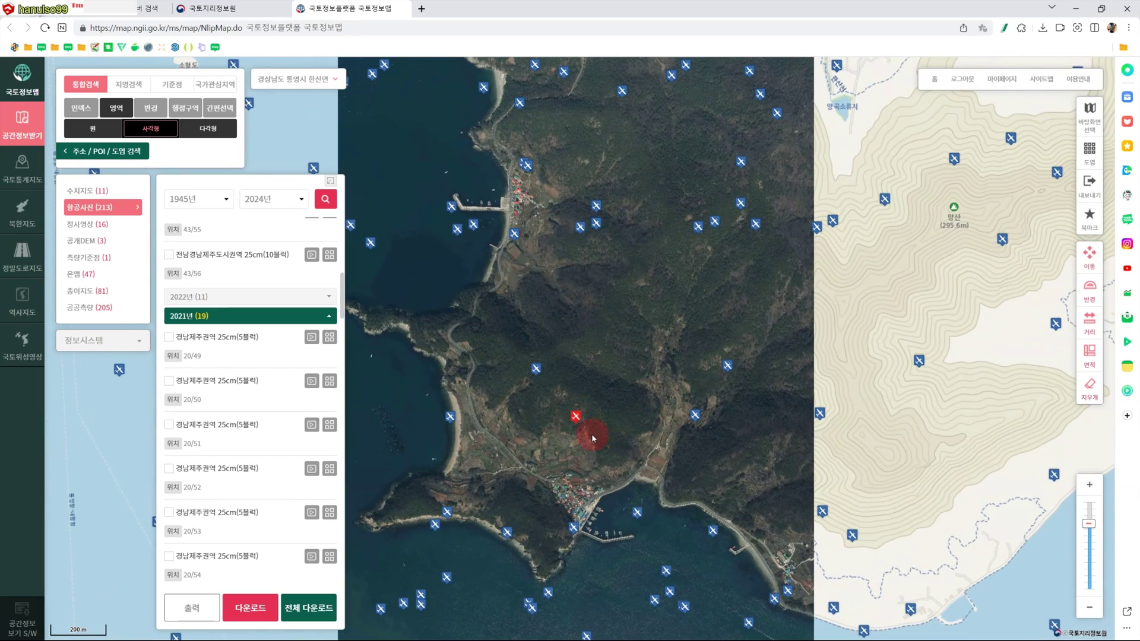
left_click_drag(860, 440, 927, 433)
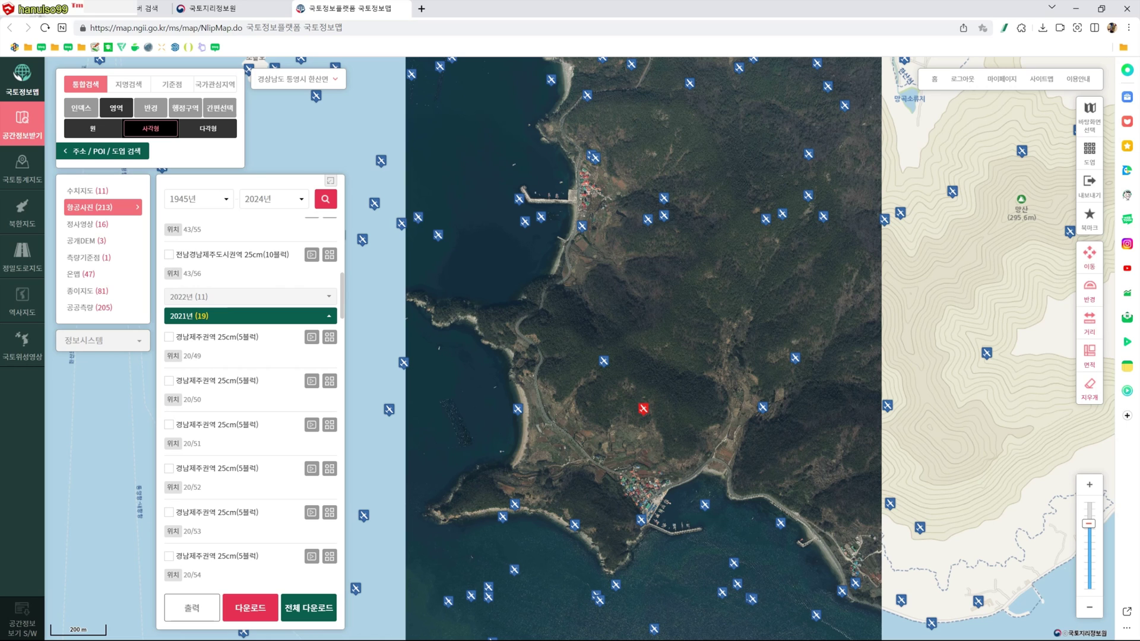
Request the photo's download with purpose 제작 및 활용 / 교육, 학술, 연구, detailed use 교육, and the terms accepted.
left_click(251, 610)
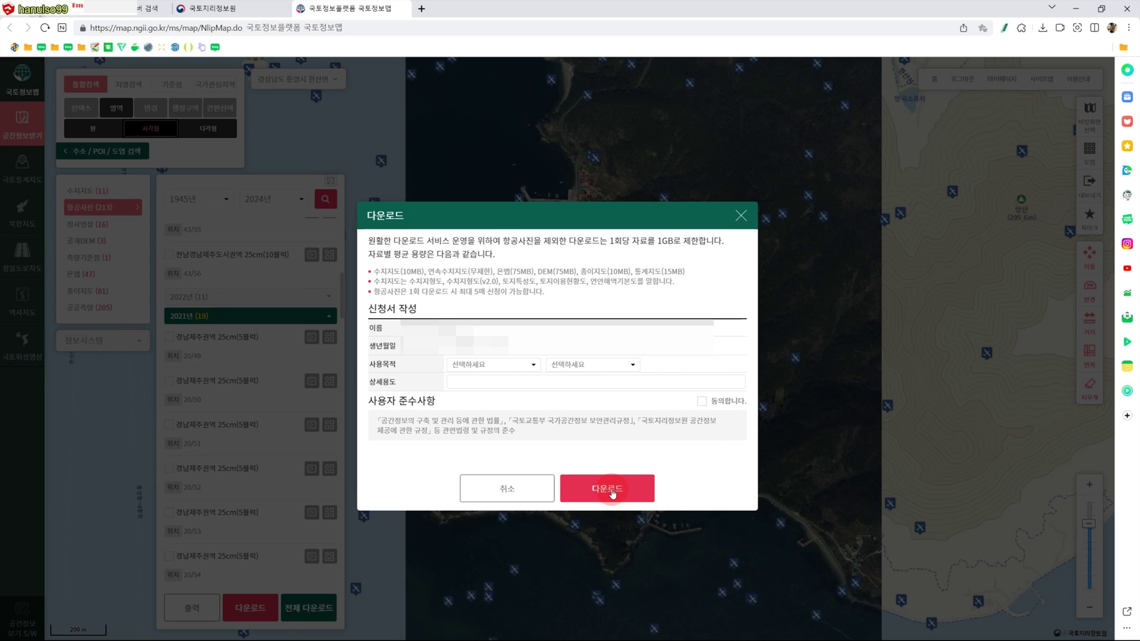
left_click(525, 366)
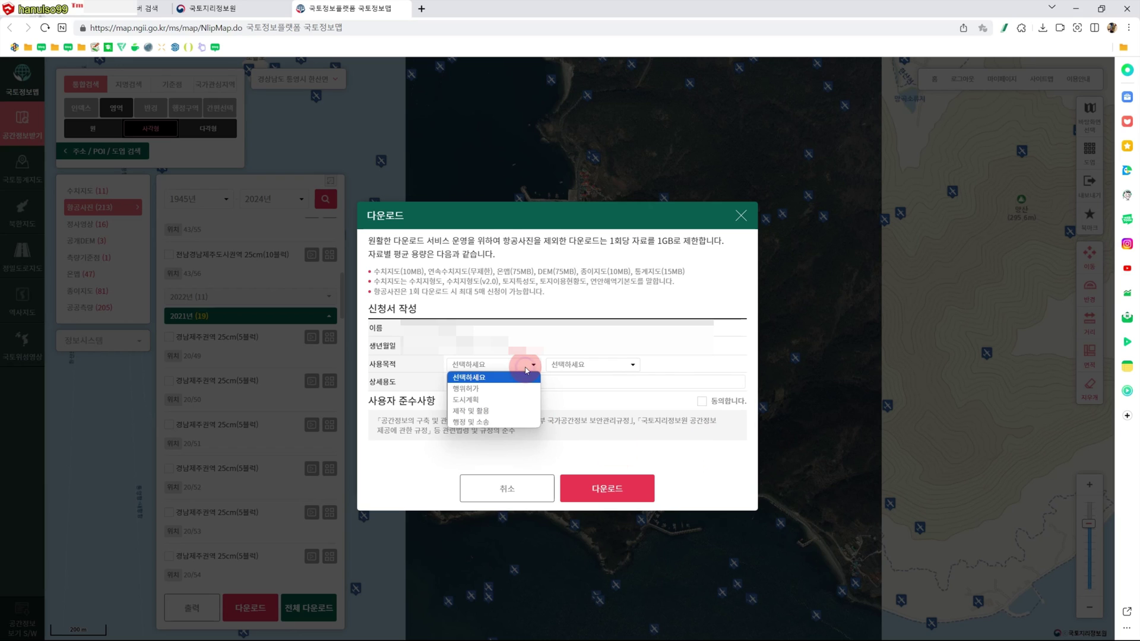
left_click(496, 410)
left_click(599, 365)
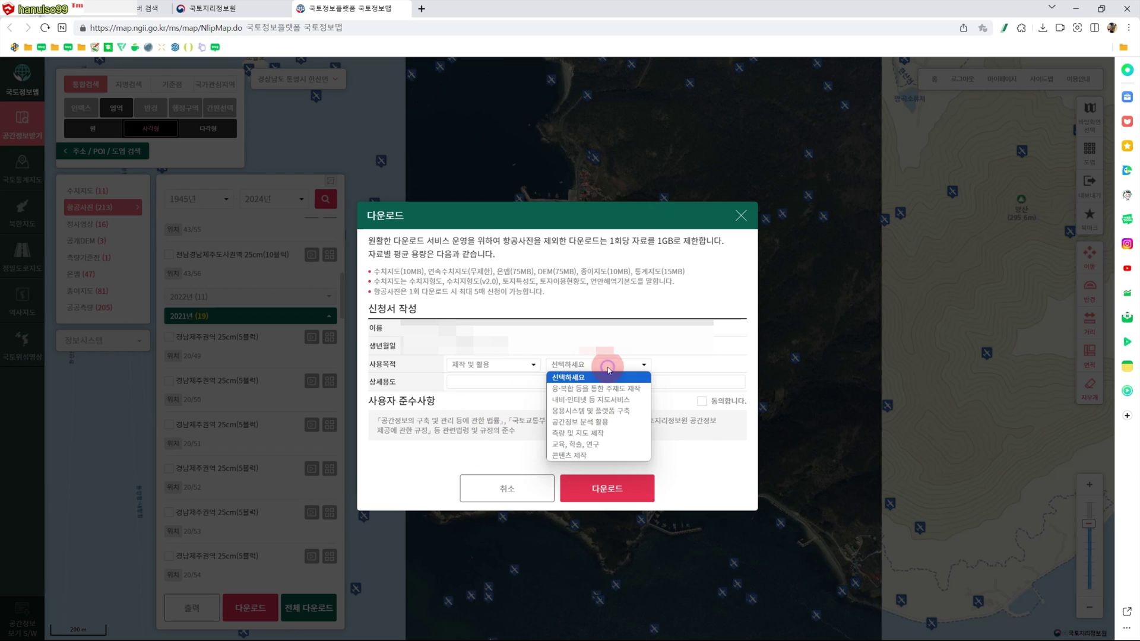
left_click(592, 445)
left_click(522, 383)
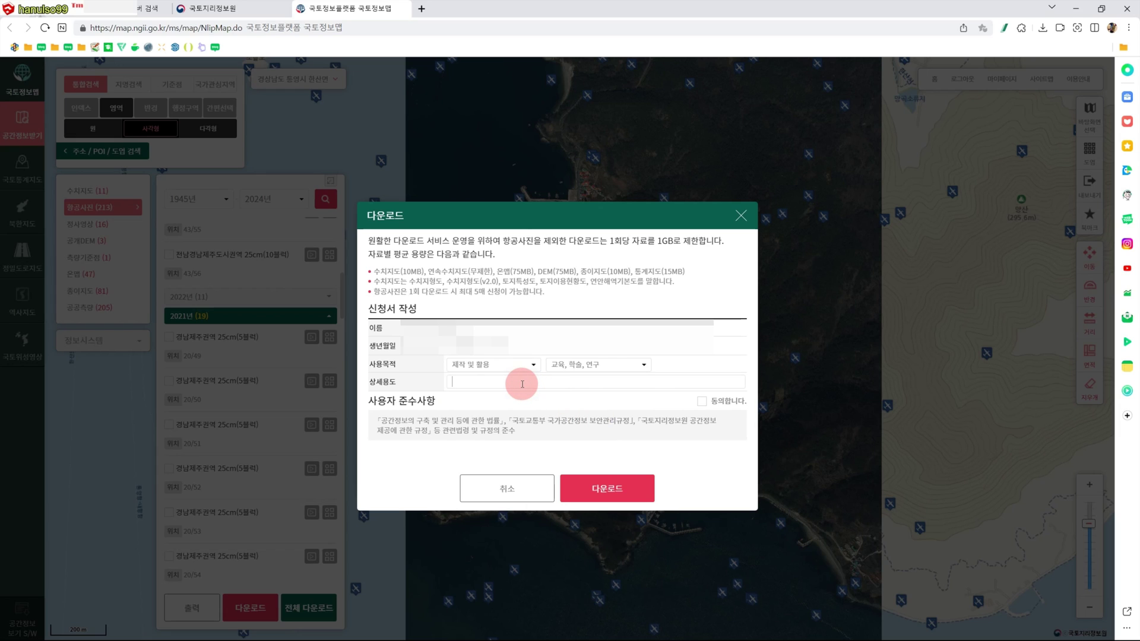
type("교육")
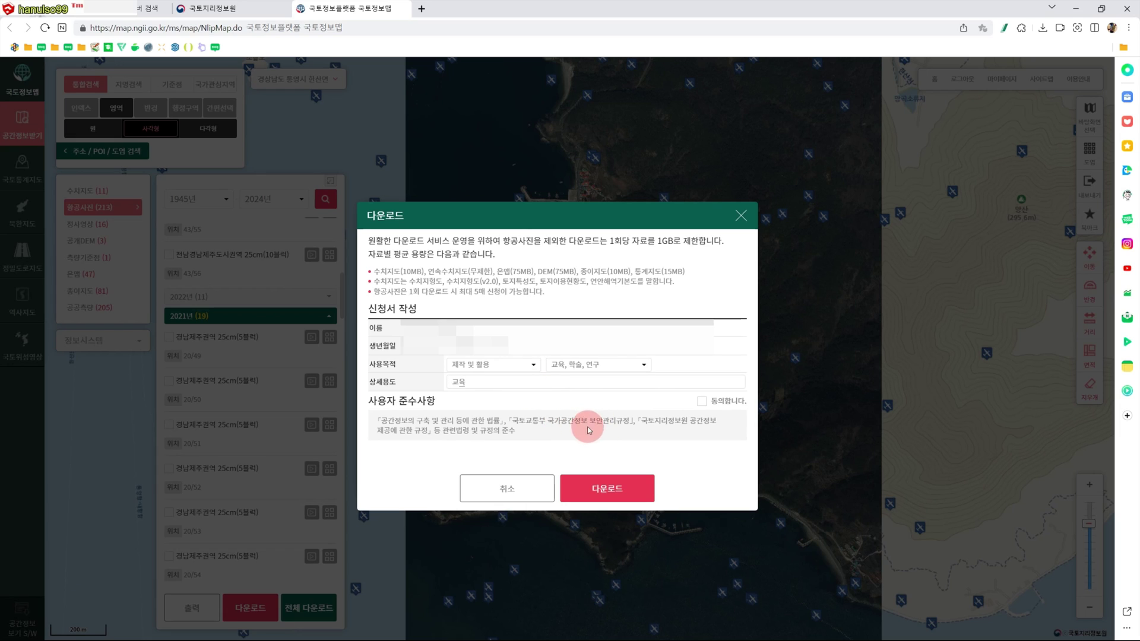
left_click(702, 402)
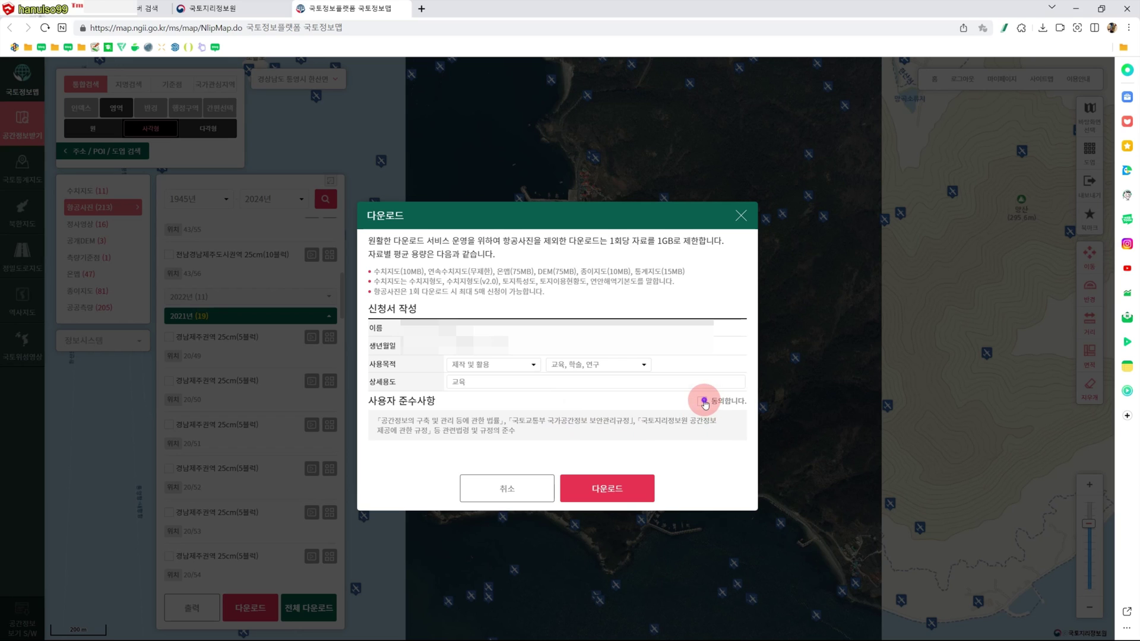
left_click(611, 492)
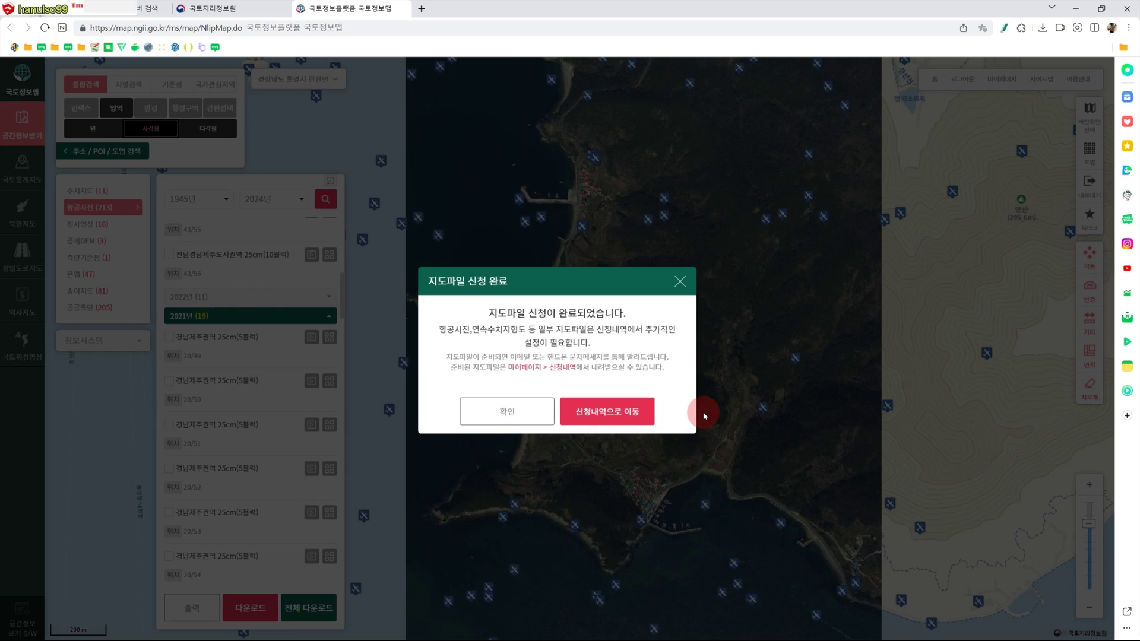
Reopen the map platform from the 국토지리정보원 site, log in, and open the account's list of requested 항공사진.
key("ctrl+w")
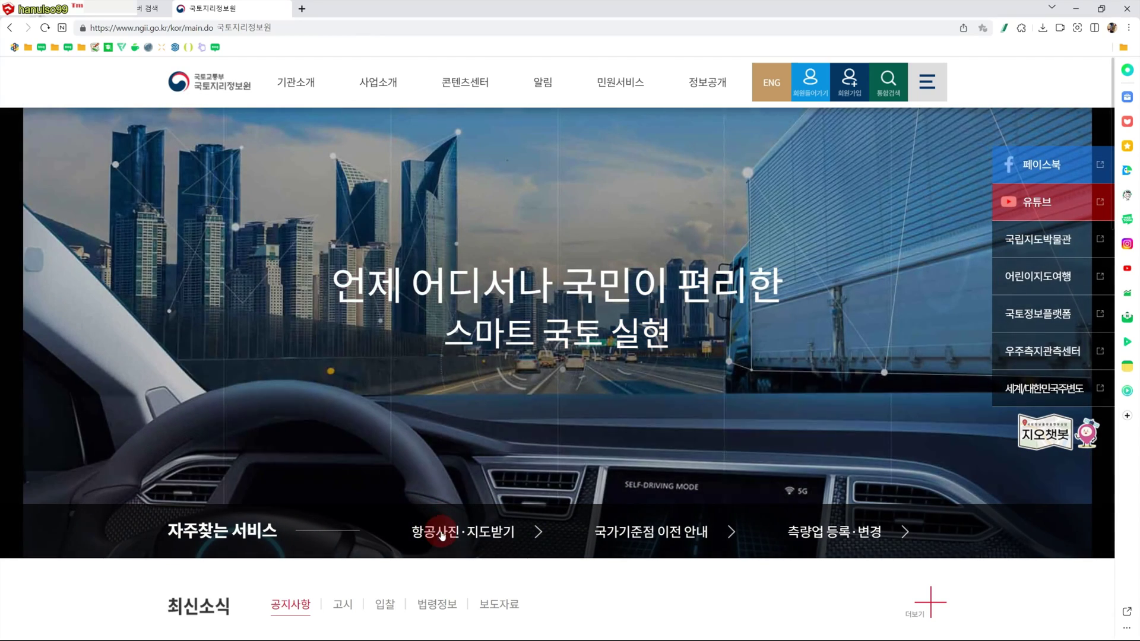
left_click(469, 537)
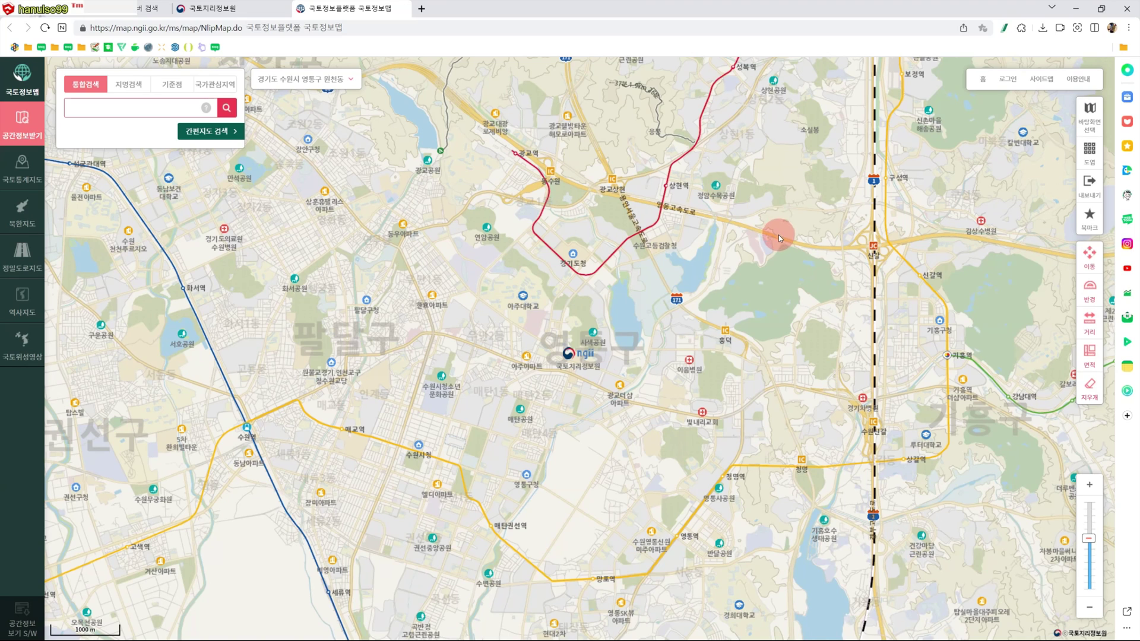
left_click(1012, 82)
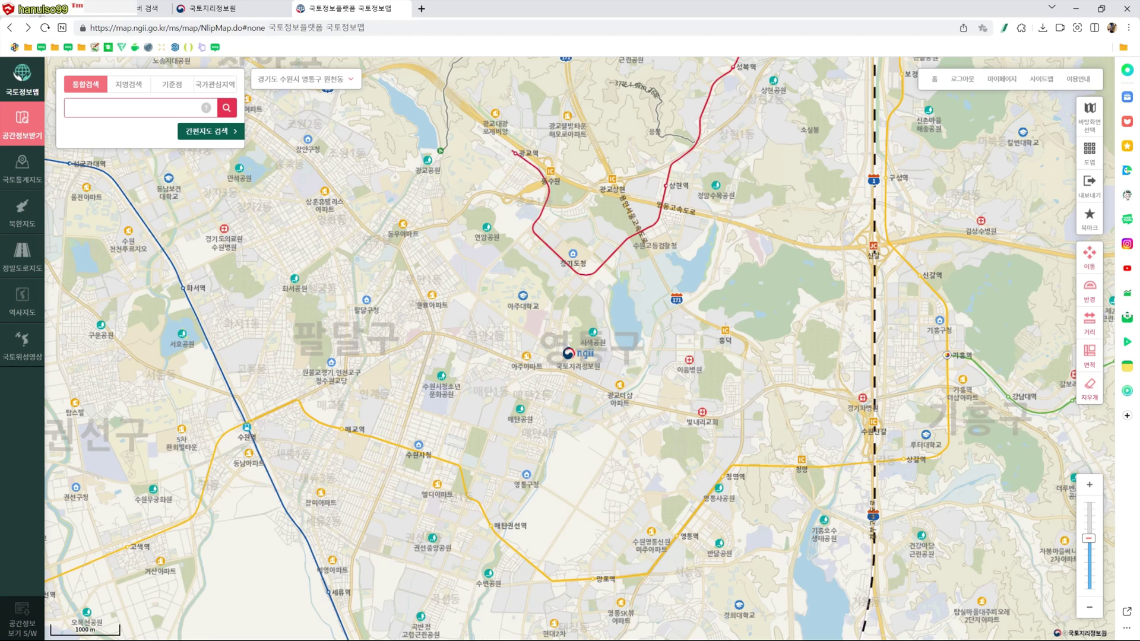
left_click(1004, 82)
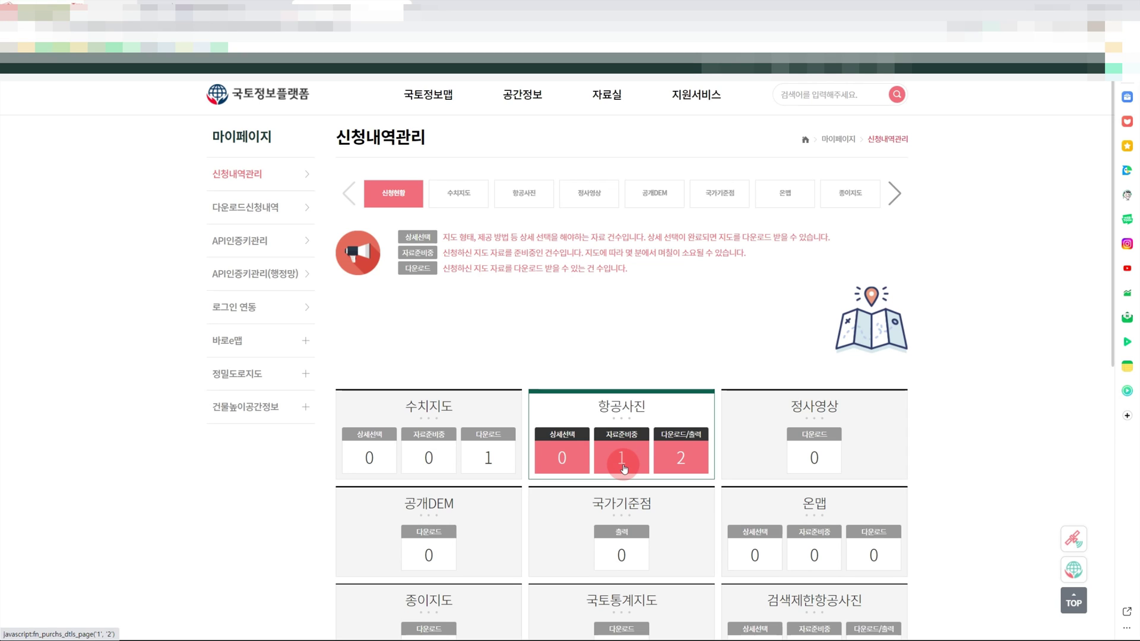
left_click(681, 462)
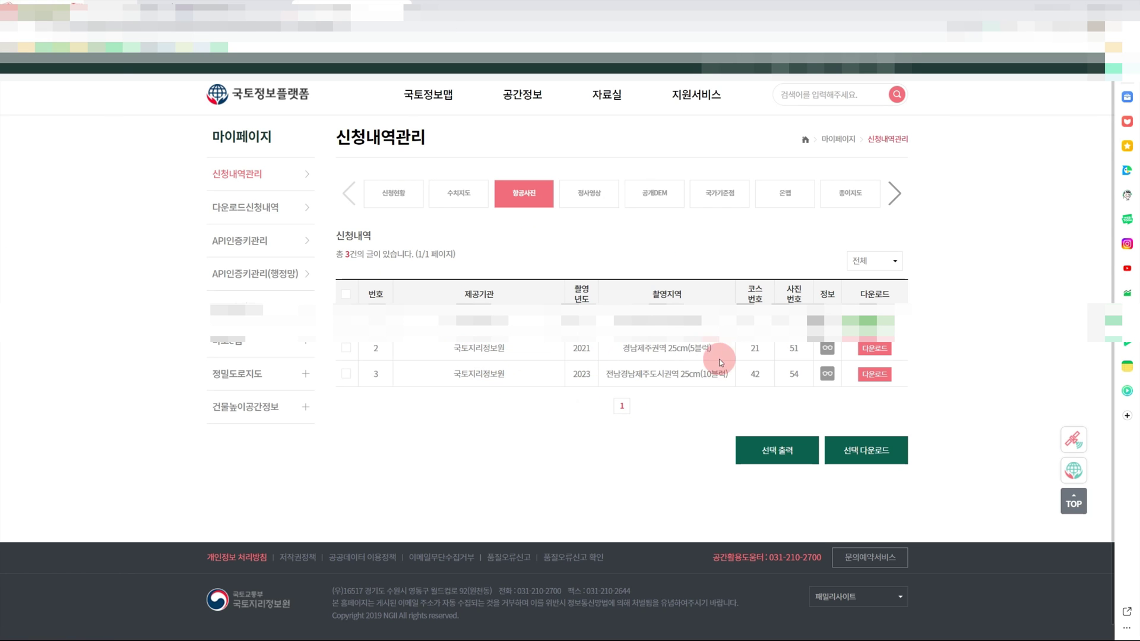
Download only the TIF image of the 2021 photo, course 21 number 51, to the Downloads folder.
left_click(876, 349)
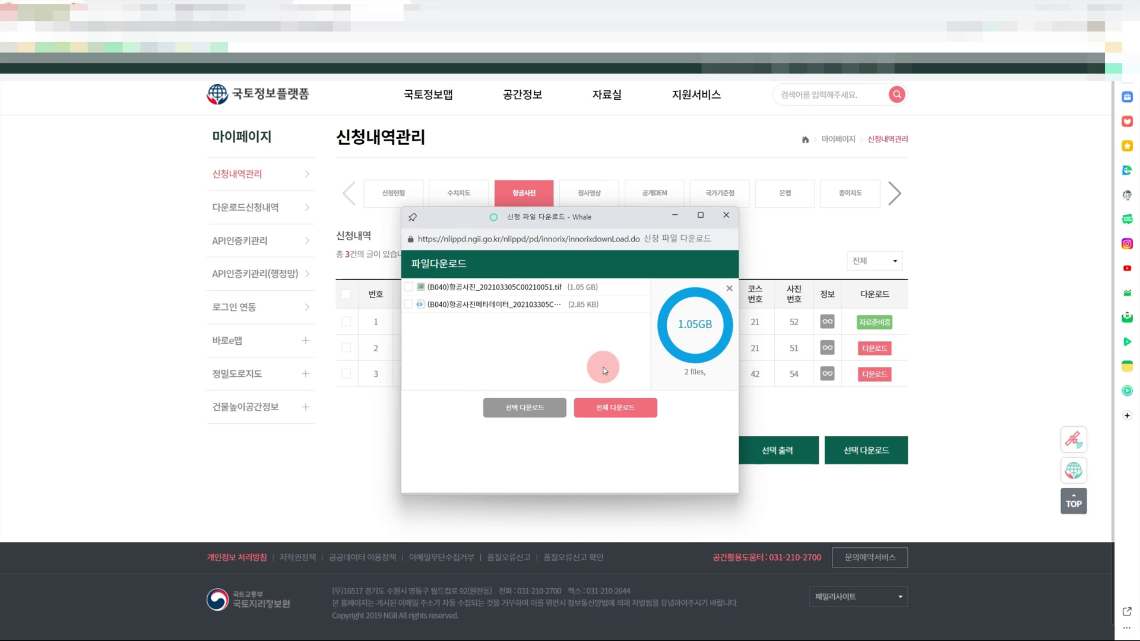
mouse_move(466, 302)
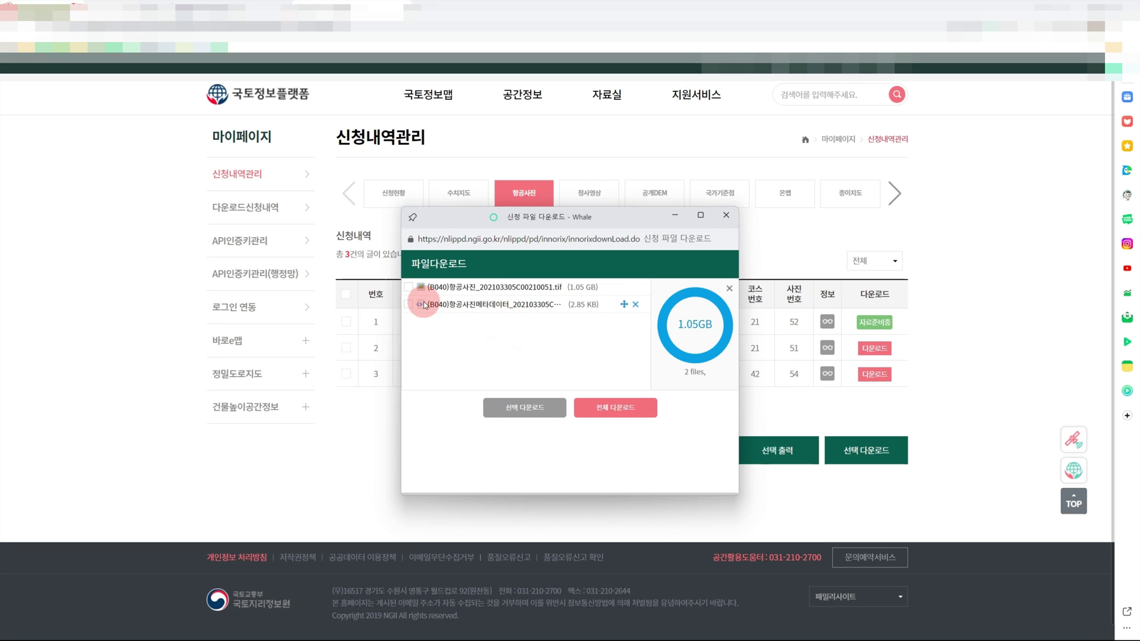
left_click(408, 287)
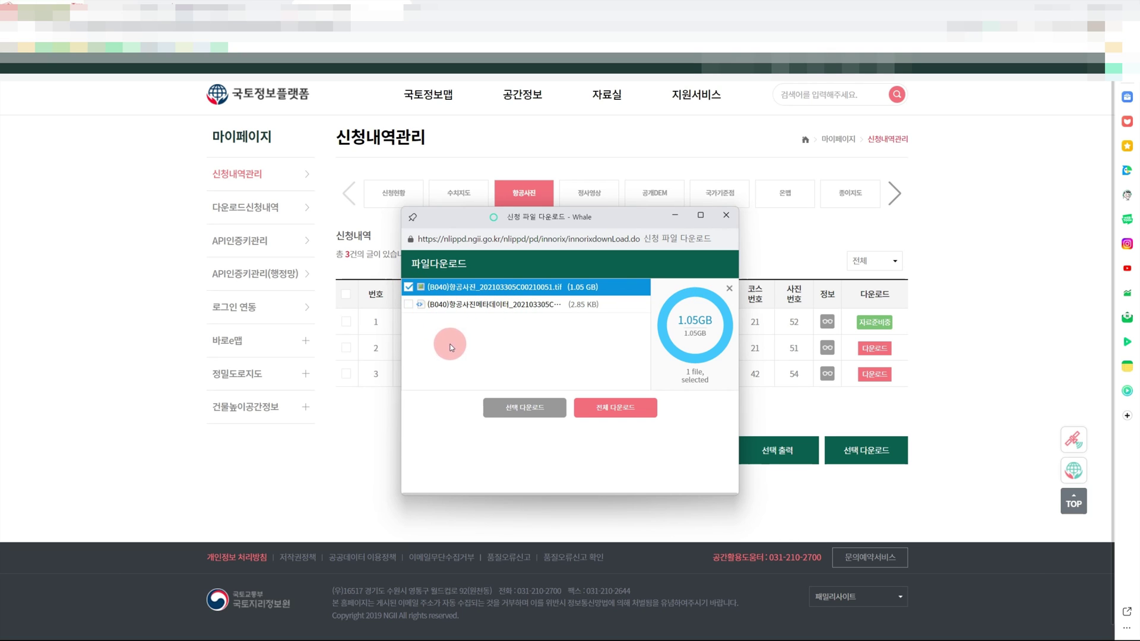
left_click(508, 410)
left_click(526, 410)
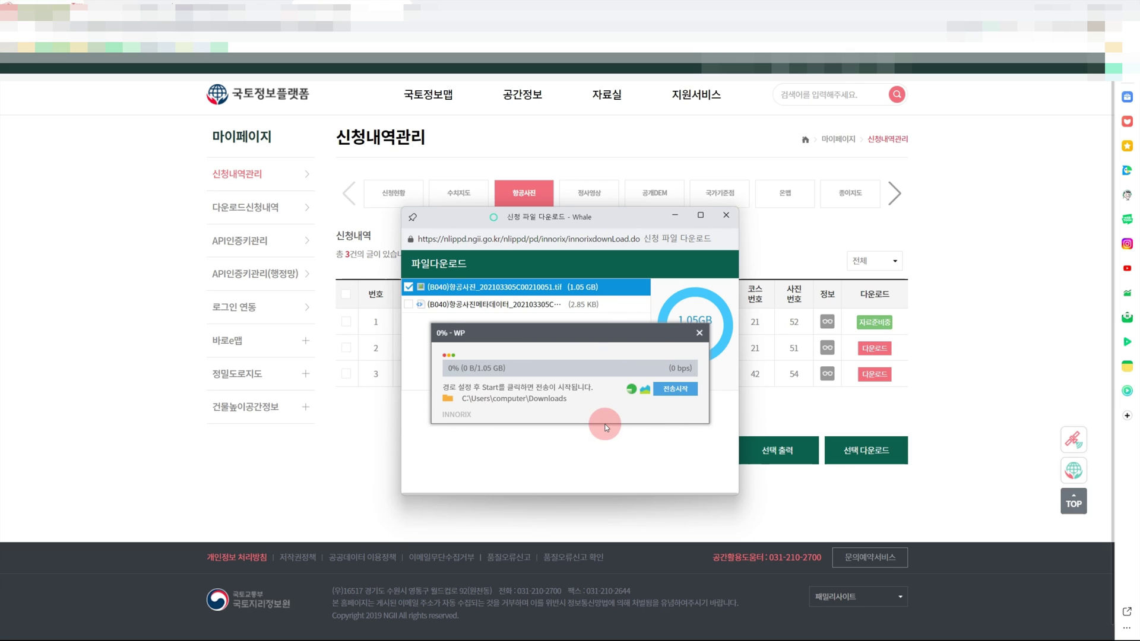
left_click(676, 391)
left_click(475, 318)
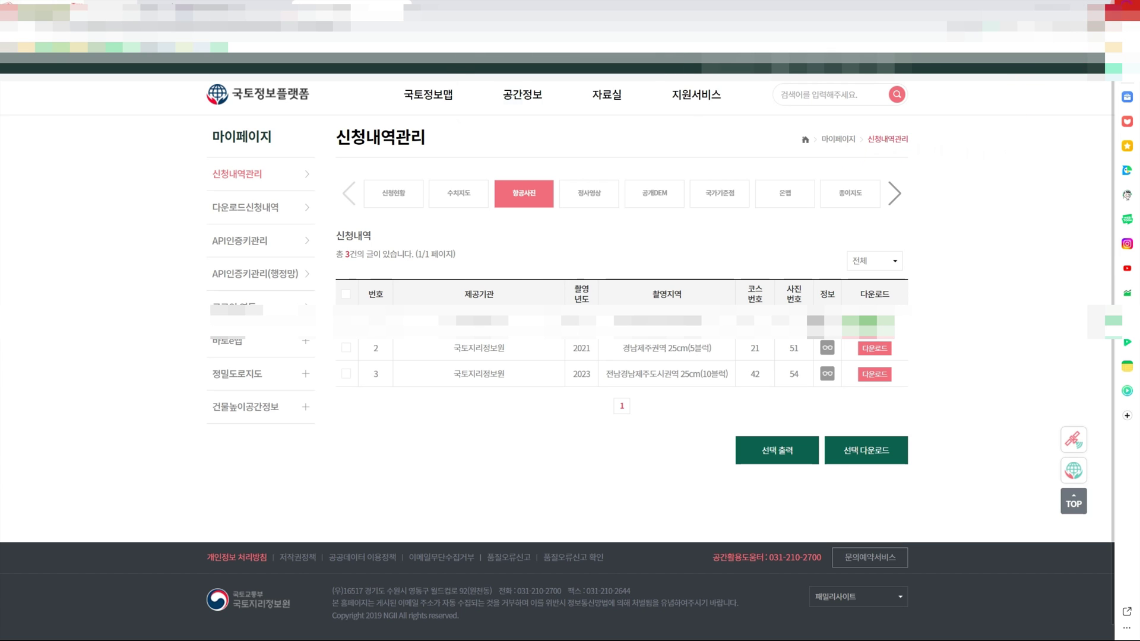
Close the browser and open (B040)항공사진_202103305C00210051.tif from the 다운로드 folder in File Explorer.
left_click(1124, 8)
left_click(522, 103)
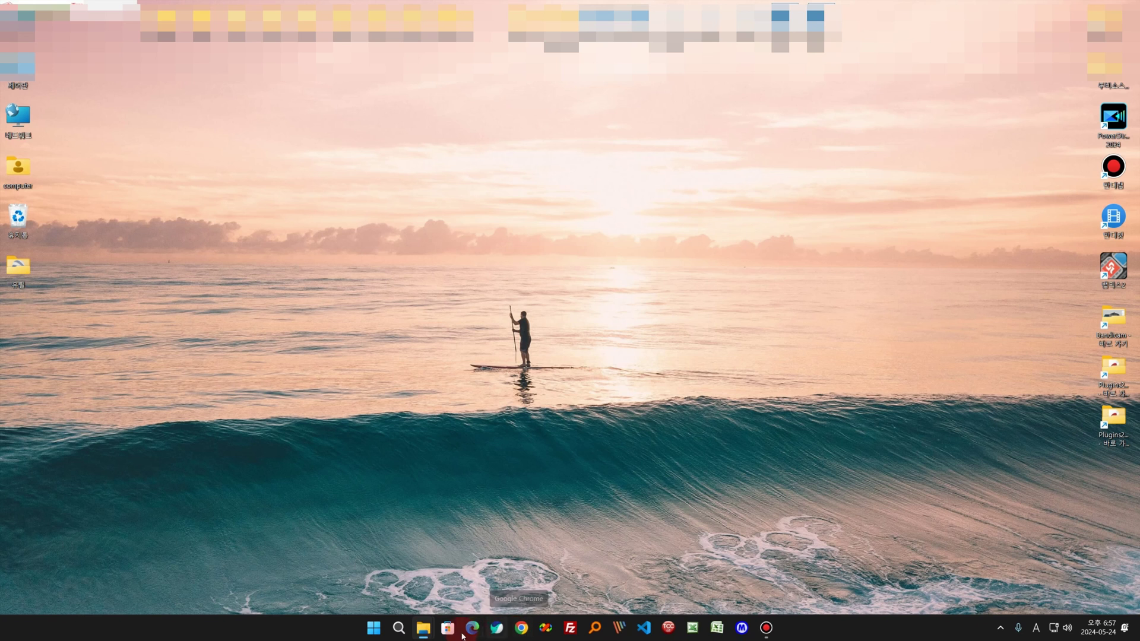
mouse_move(423, 627)
left_click(475, 579)
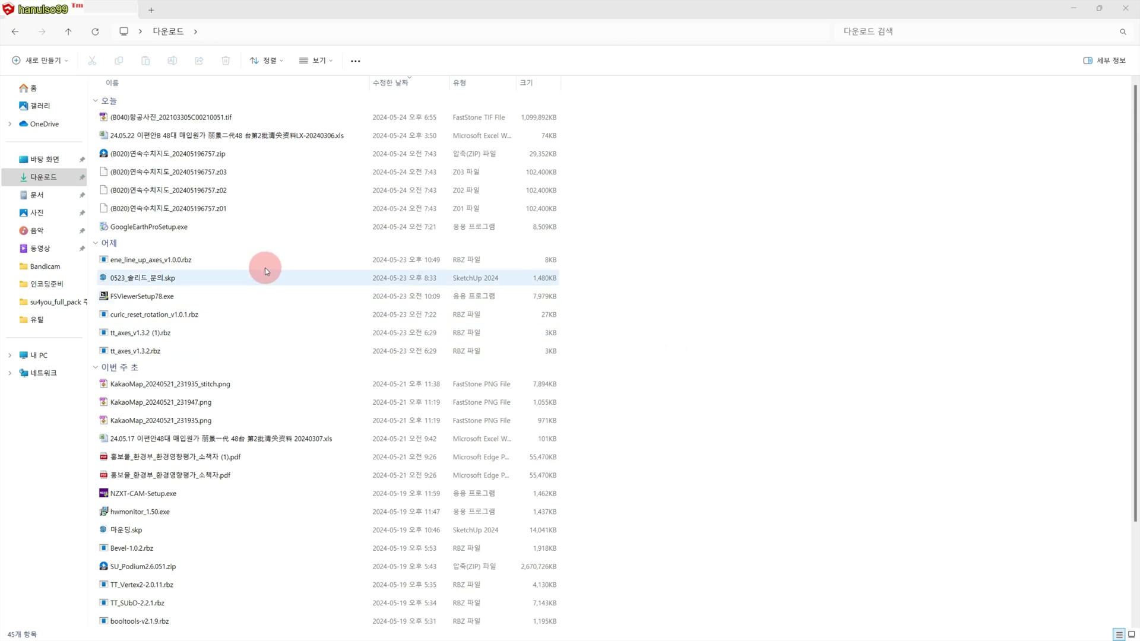
double_click(168, 123)
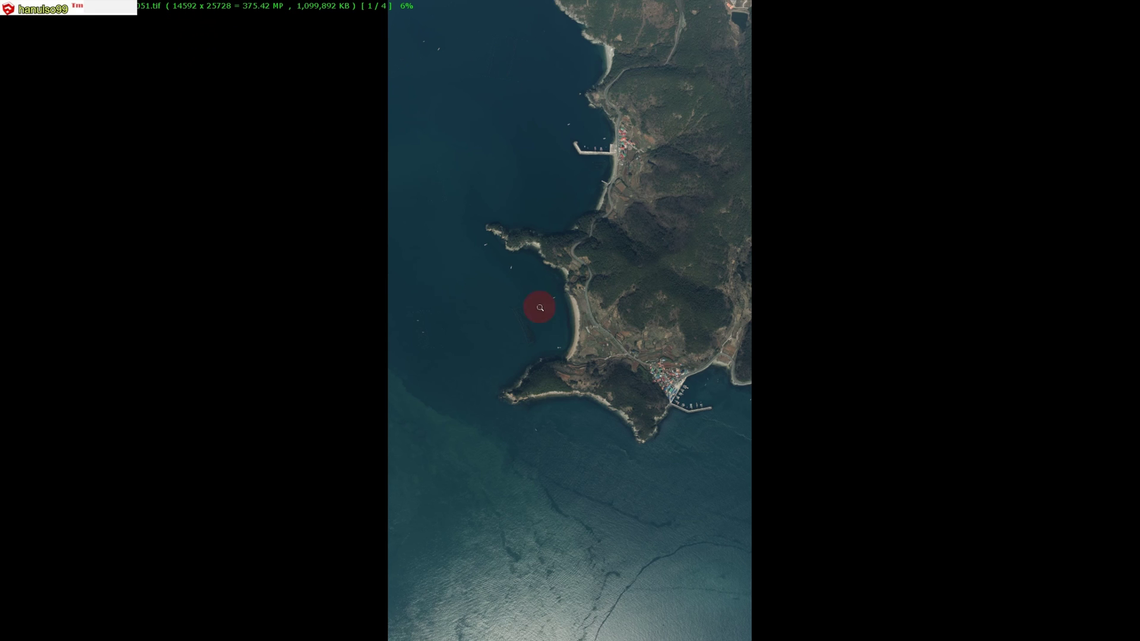
Examine the aerial photo at 100% along the road, through the 하포항 village and across the bay.
left_click(616, 343)
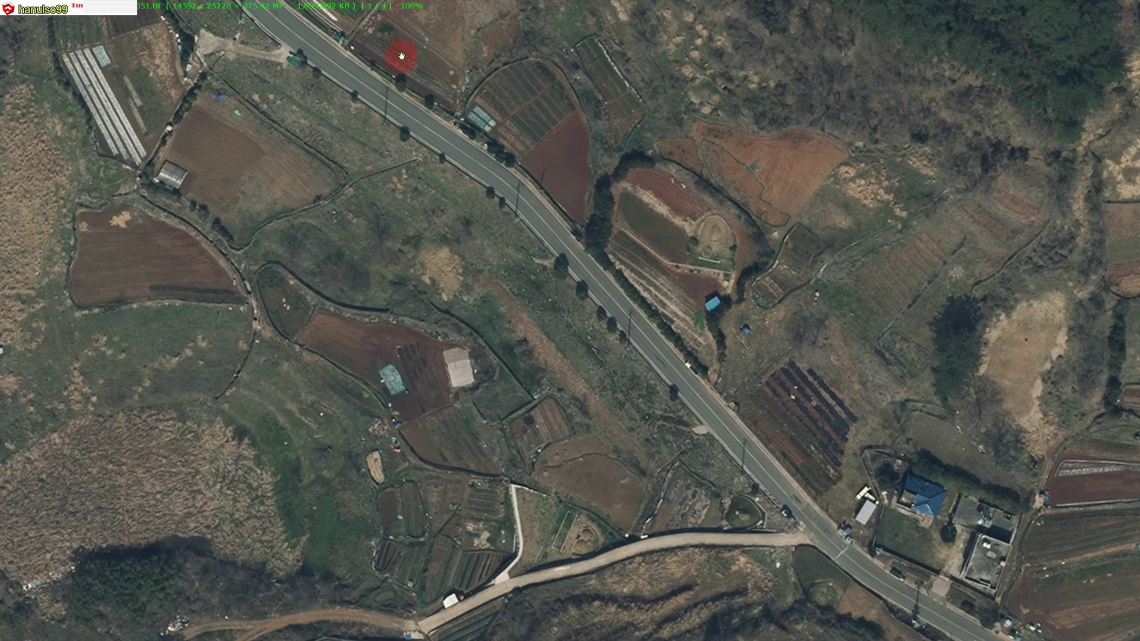
left_click_drag(872, 545, 737, 389)
left_click_drag(867, 497, 596, 287)
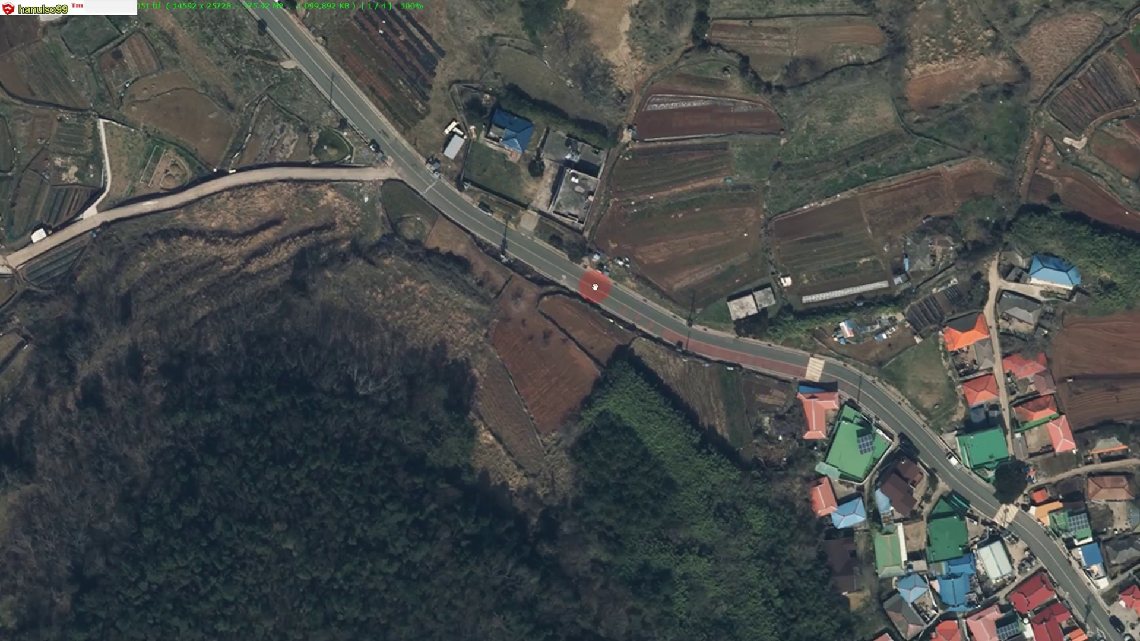
left_click_drag(775, 394, 751, 363)
left_click_drag(793, 407, 656, 318)
left_click_drag(908, 439, 736, 350)
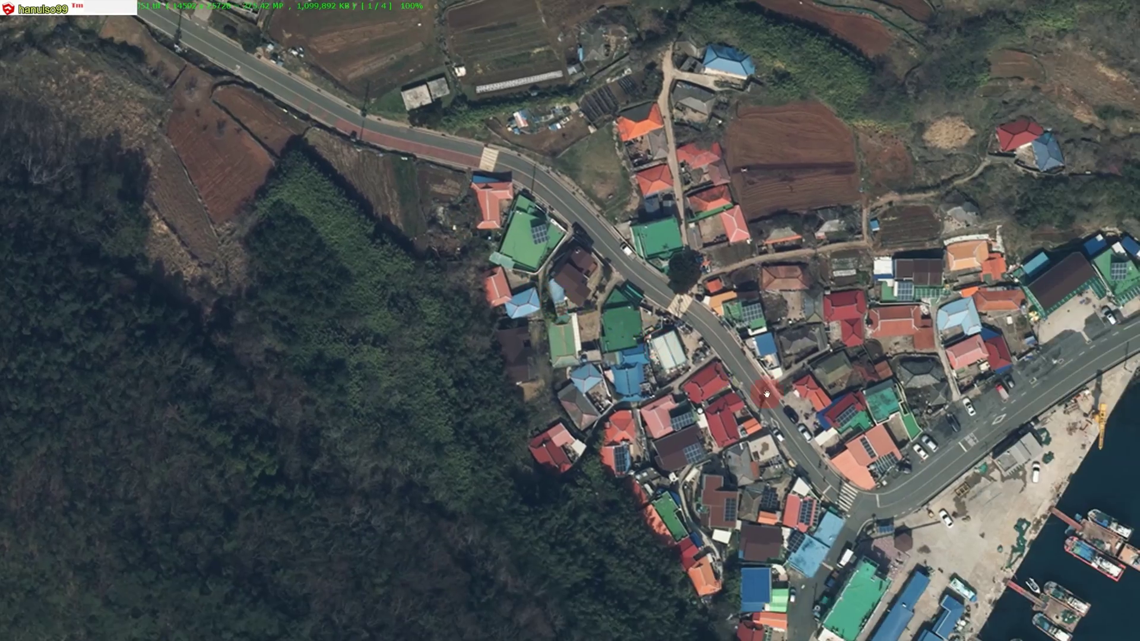
left_click_drag(852, 440, 704, 377)
left_click_drag(829, 372, 787, 384)
left_click_drag(813, 332, 618, 453)
left_click_drag(818, 312, 671, 295)
left_click_drag(857, 502, 811, 262)
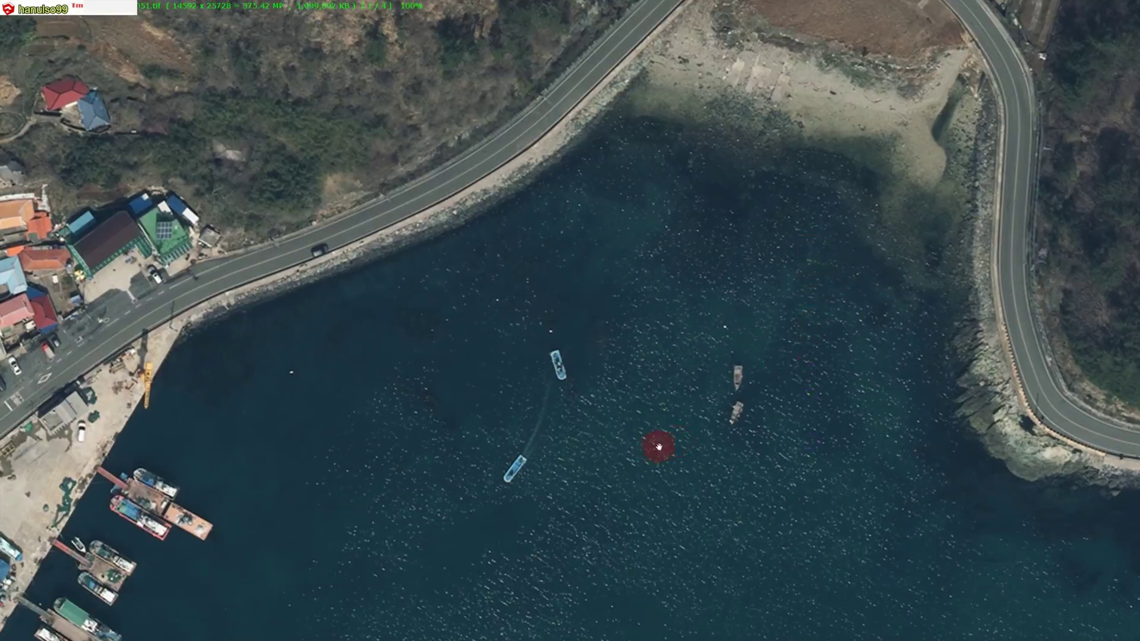
left_click_drag(510, 357, 714, 325)
left_click(714, 325)
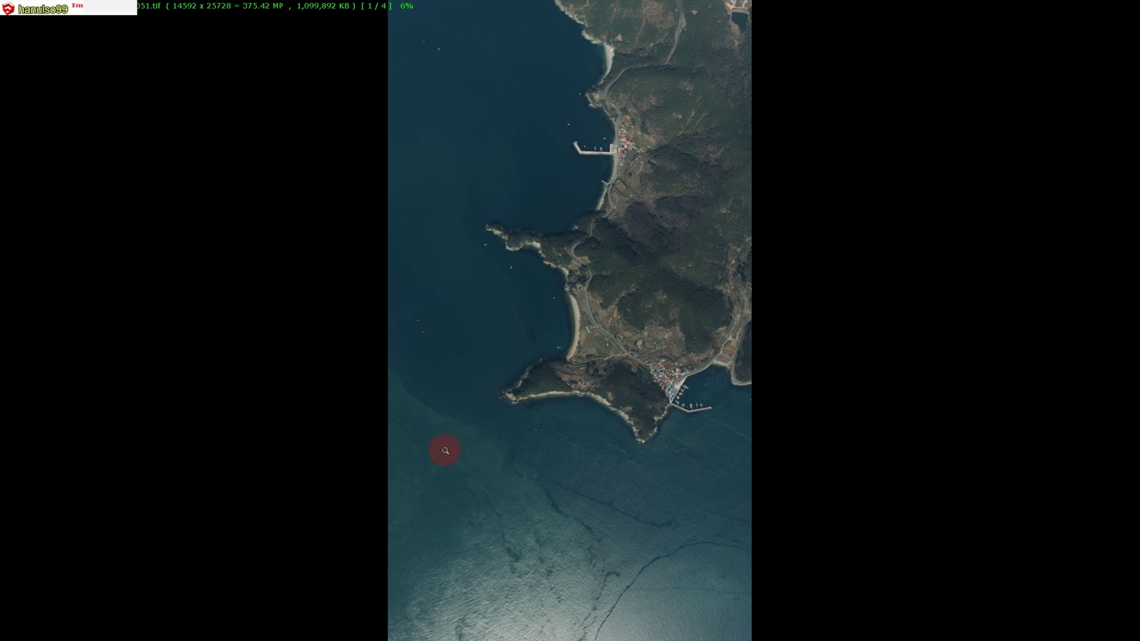
Crop the aerial photo to the peninsula and 하포항 harbour, about 10950 x 8604 pixels.
right_click(12, 355)
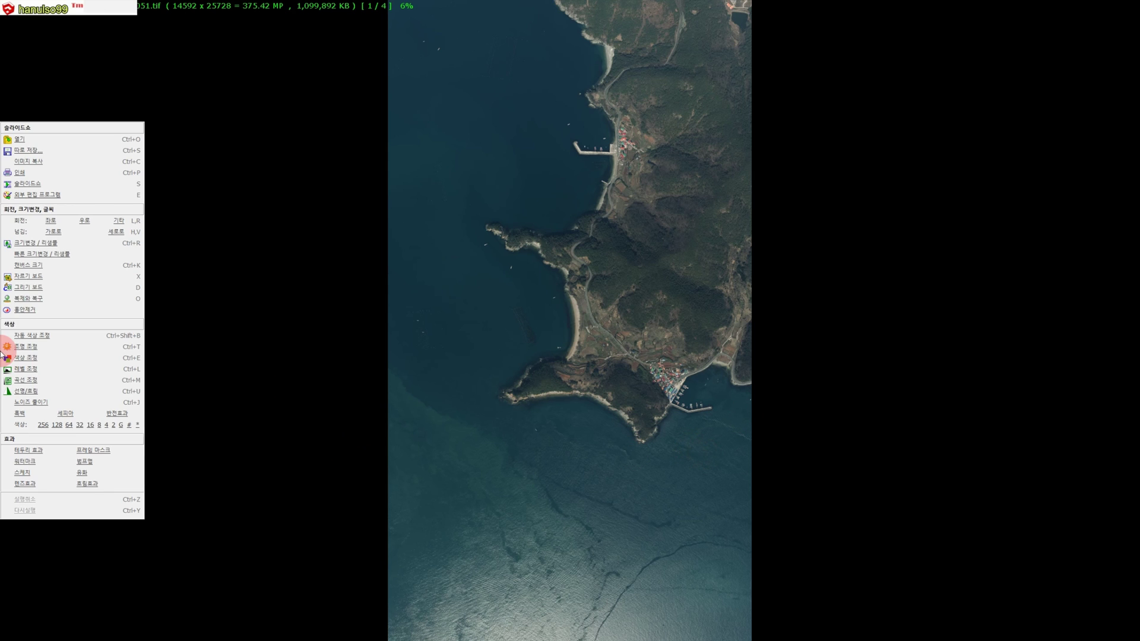
left_click(23, 276)
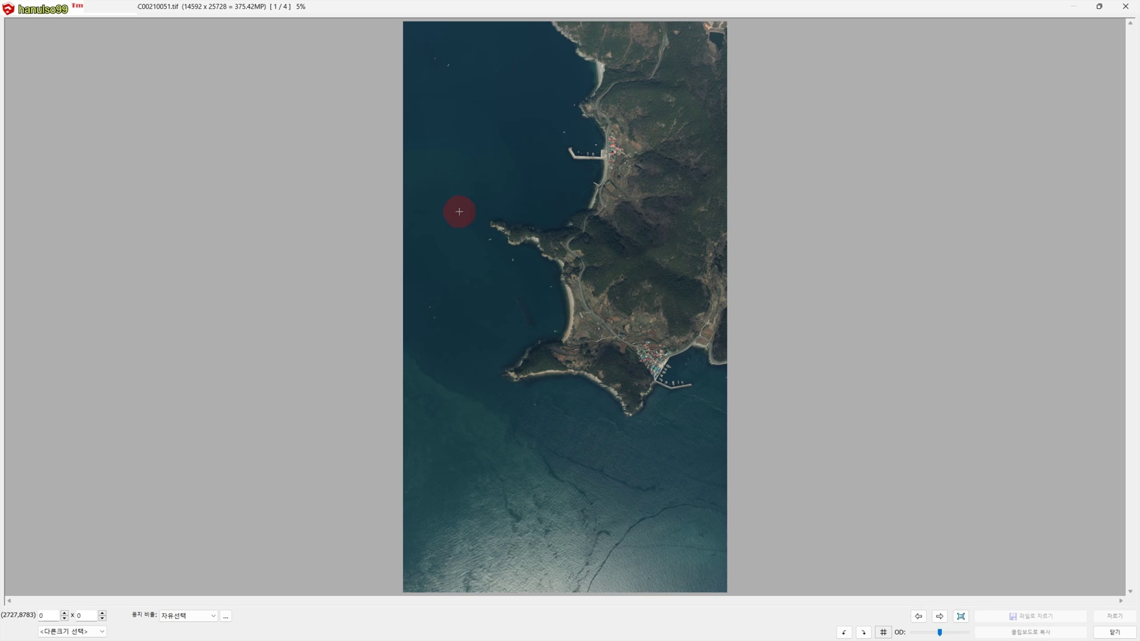
mouse_move(466, 240)
left_mouse_down()
mouse_move(564, 354)
mouse_move(659, 418)
mouse_move(710, 431)
left_mouse_up()
left_click(1107, 618)
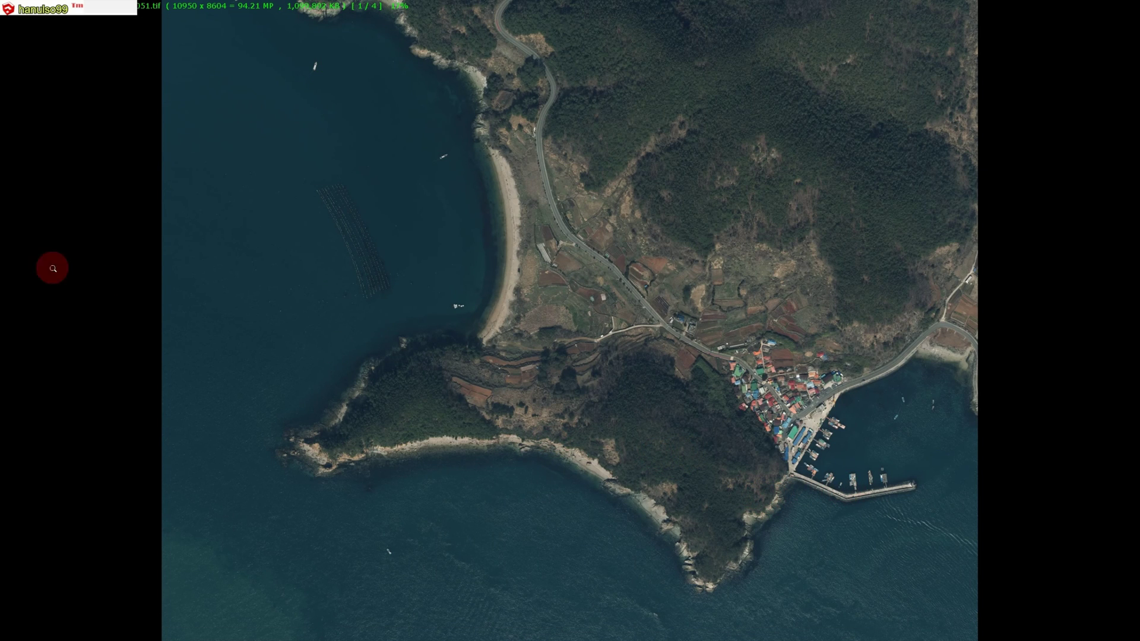
Save the cropped aerial photo as a PNG in the 다운로드 folder, and close the image viewer and File Explorer.
mouse_move(5, 197)
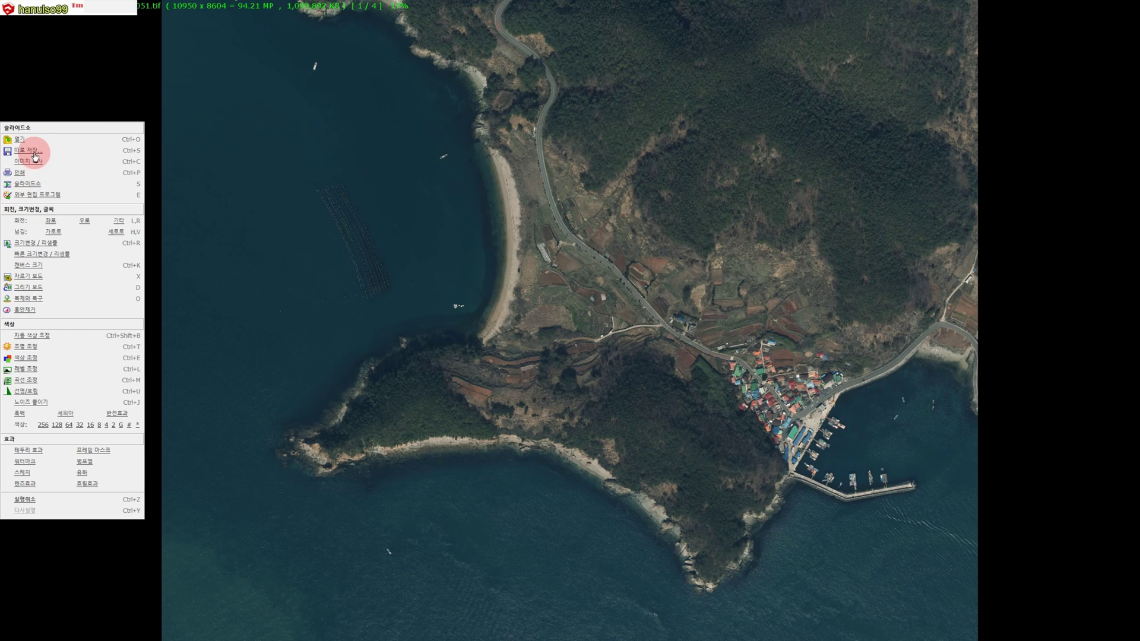
left_click(29, 150)
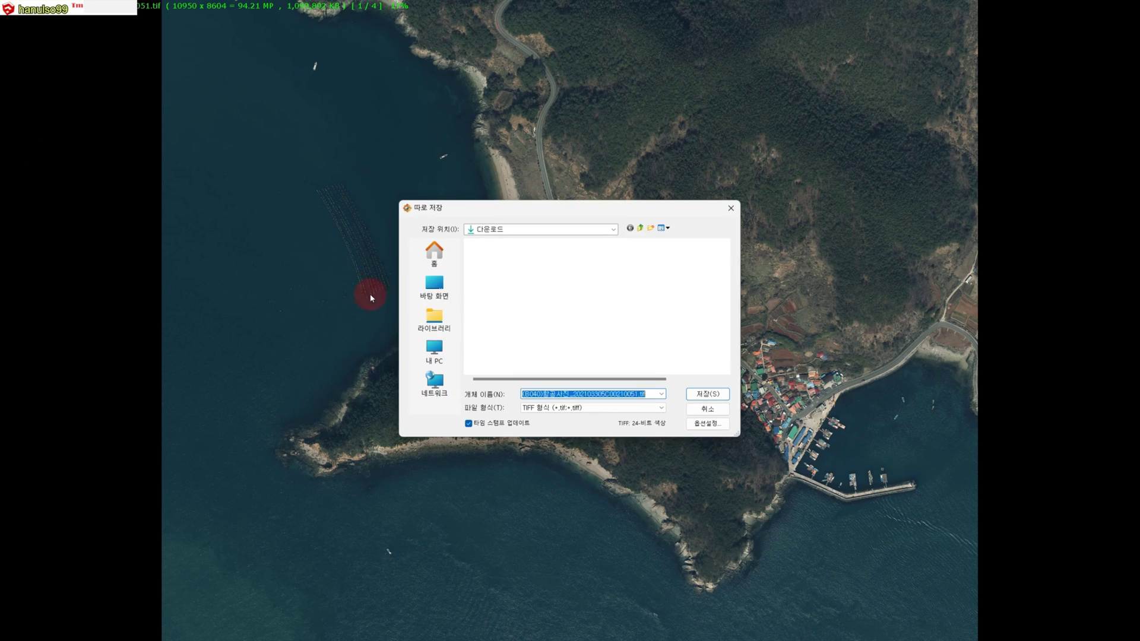
left_click(651, 412)
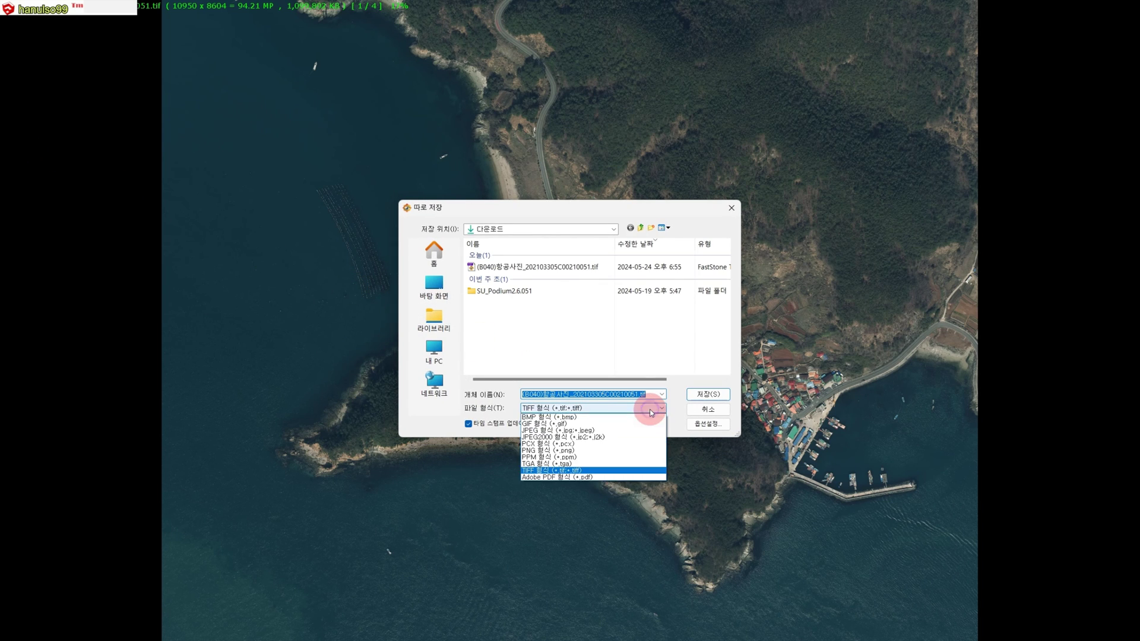
left_click(597, 450)
left_click(701, 395)
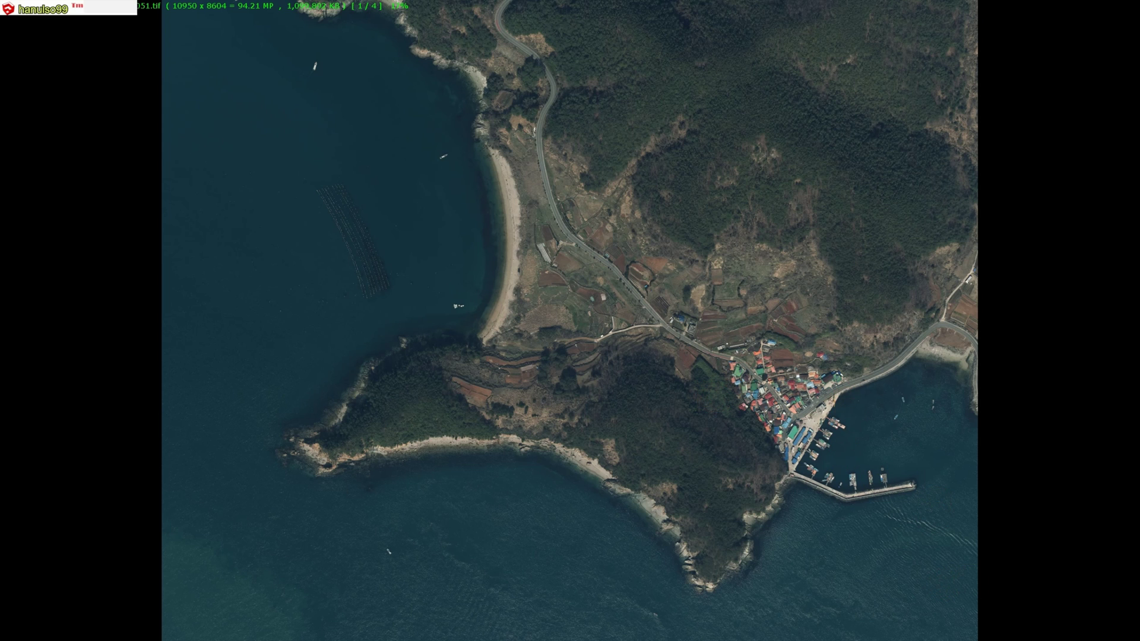
key("Escape")
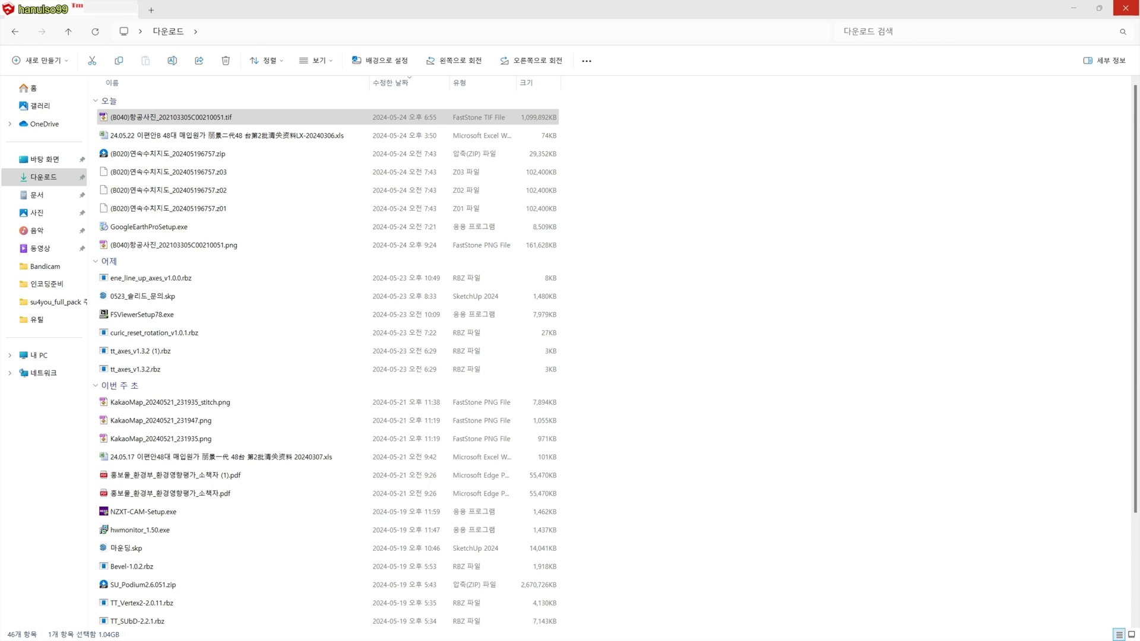
left_click(1125, 8)
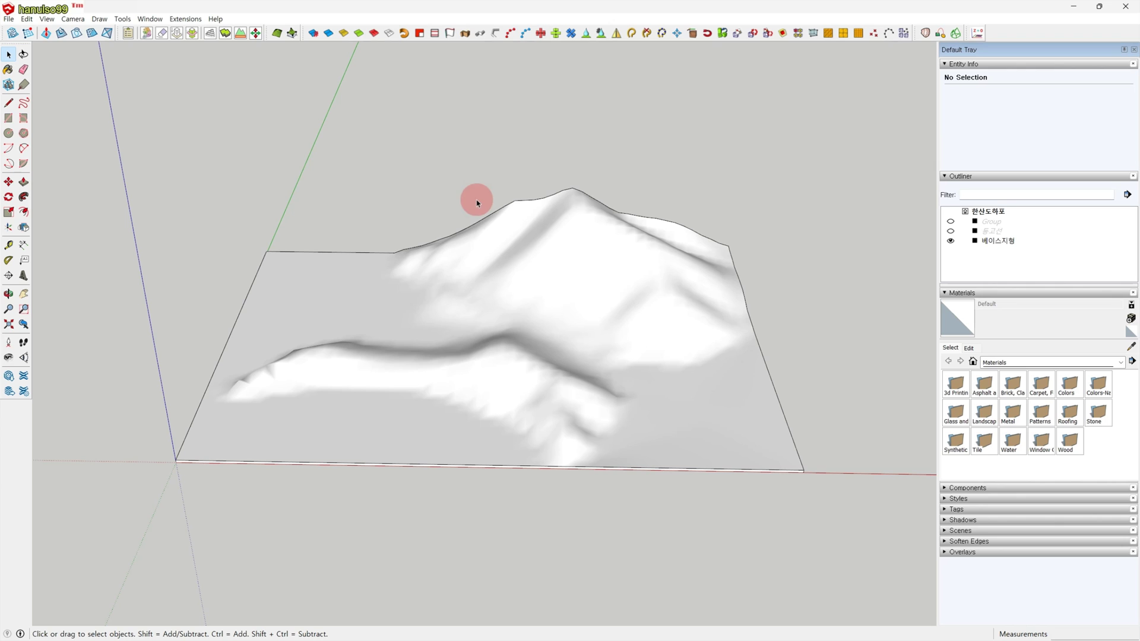
In SketchUp, import (B040)항공사진_202103305C00210051.png as an image, placed flat from the origin and sized slightly larger than the terrain.
left_click(8, 19)
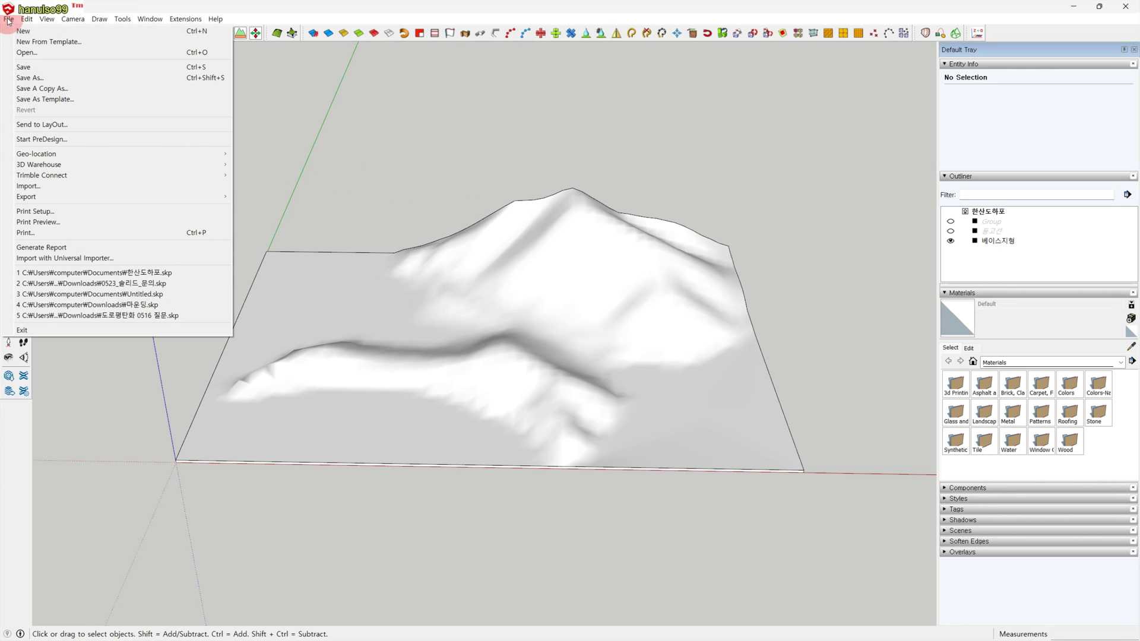
left_click(62, 187)
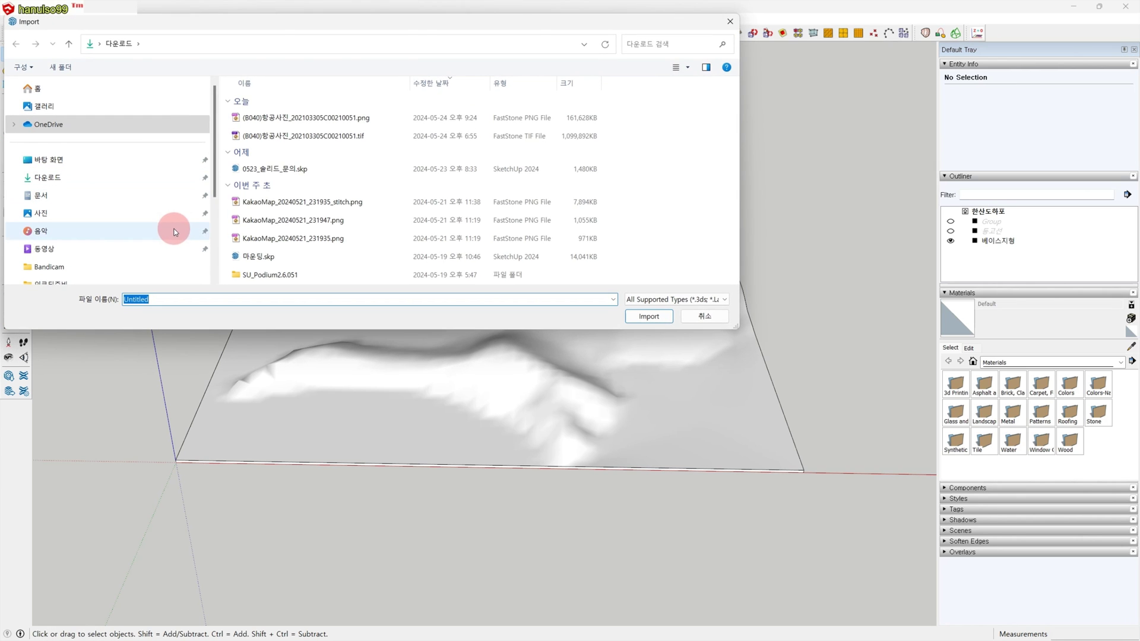
left_click(344, 118)
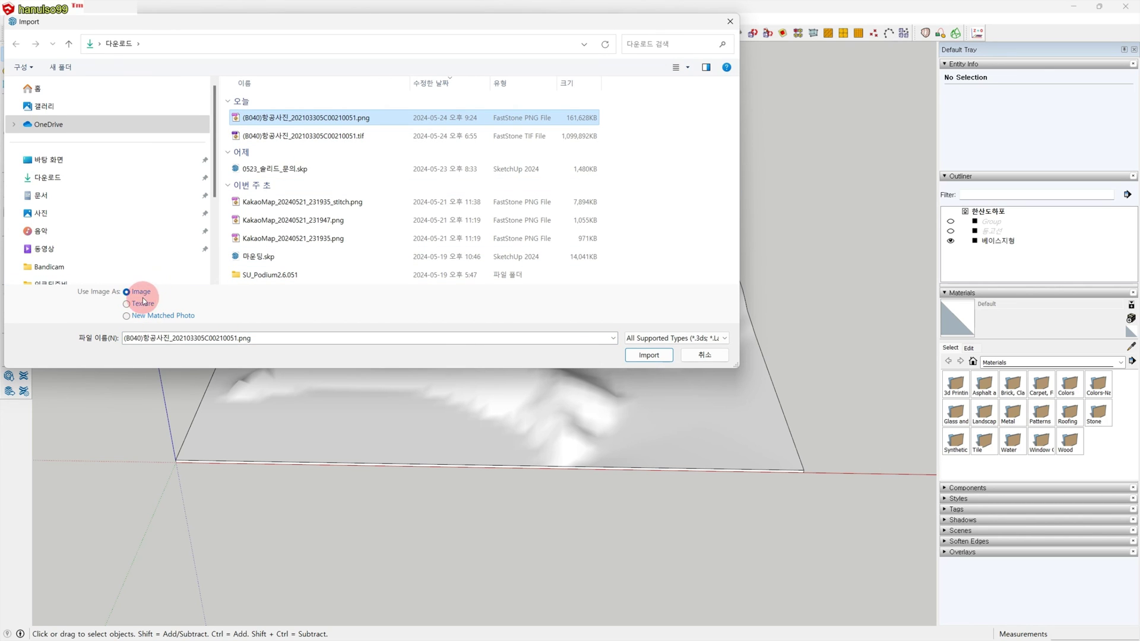
left_click(649, 355)
middle_click_drag(550, 473, 546, 534)
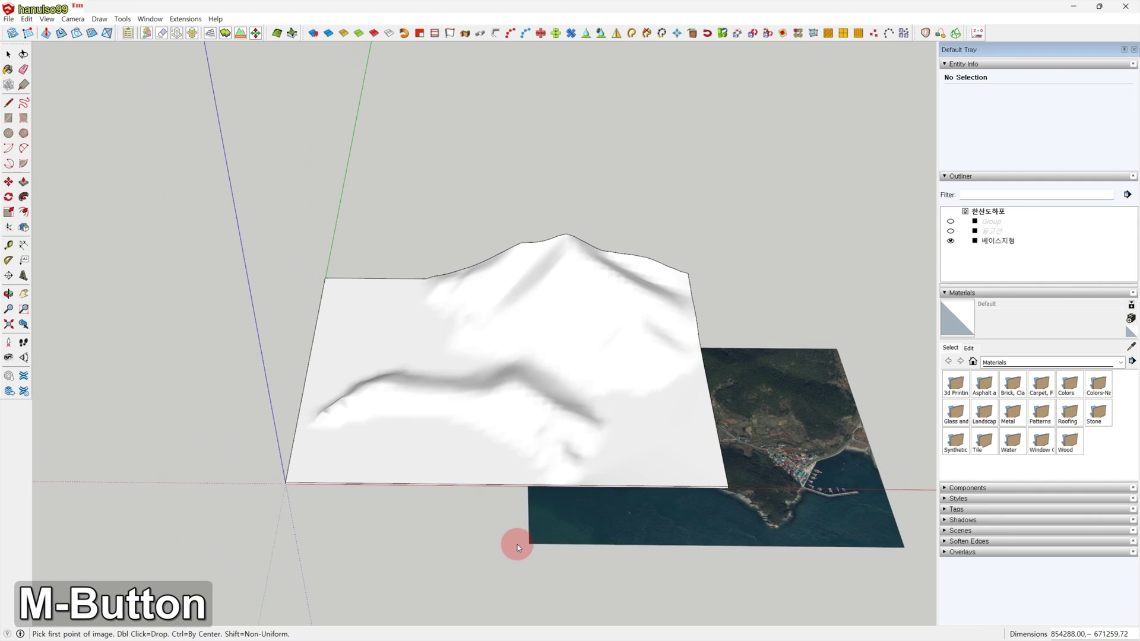
middle_click_drag(496, 463, 525, 516, "shift")
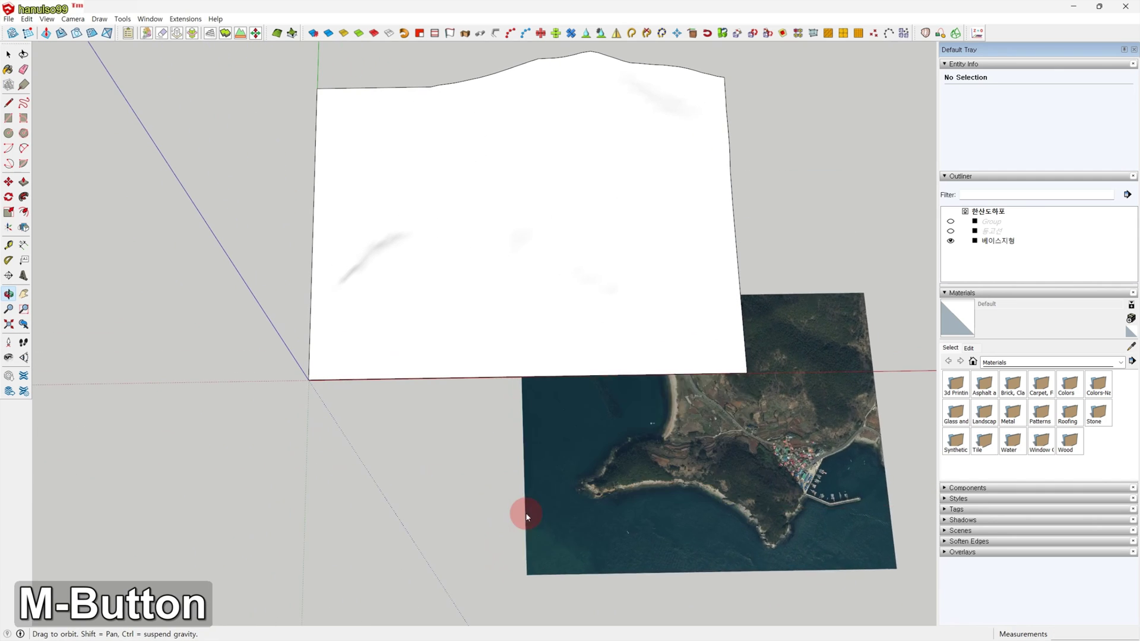
left_click(309, 381)
mouse_move(733, 318)
middle_mouse_down("shift")
mouse_move(657, 510)
mouse_move(716, 318)
middle_mouse_up("shift")
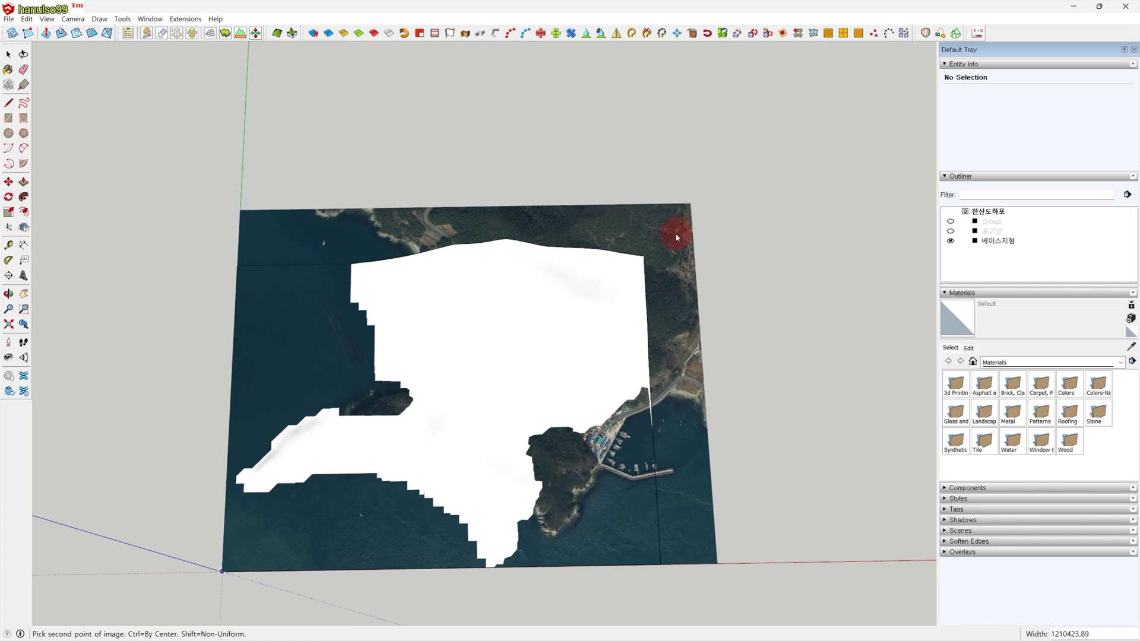
left_click(655, 264)
key("space")
Raise the aerial photo vertically along the blue axis until it floats above the terrain's peak.
middle_click_drag(704, 486, 738, 427)
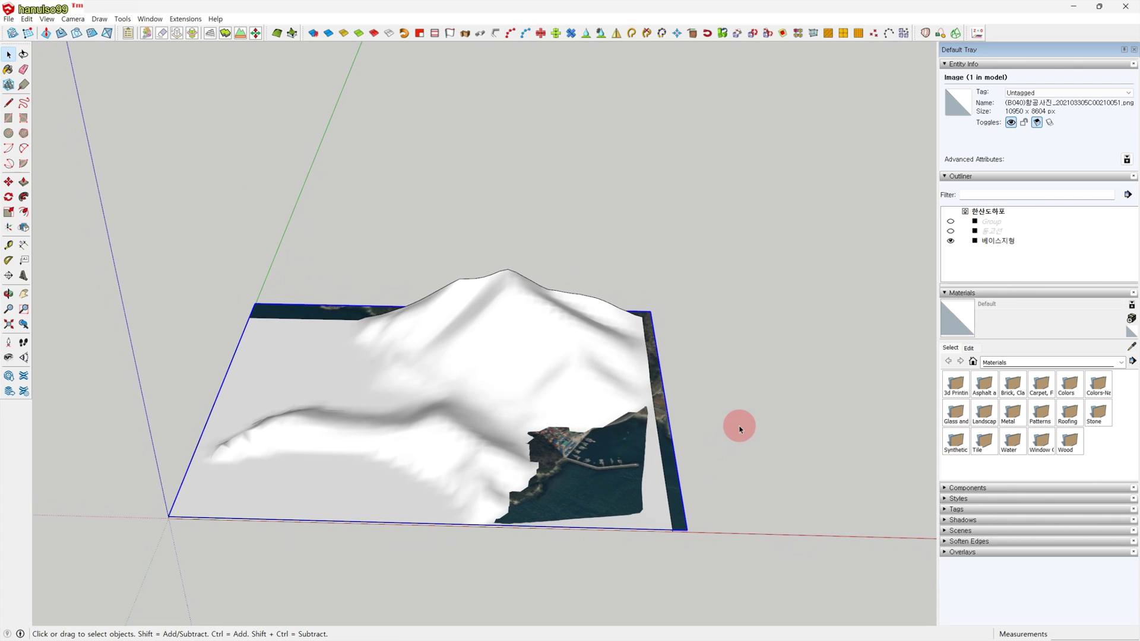
key("m")
left_click(745, 415)
key("Up")
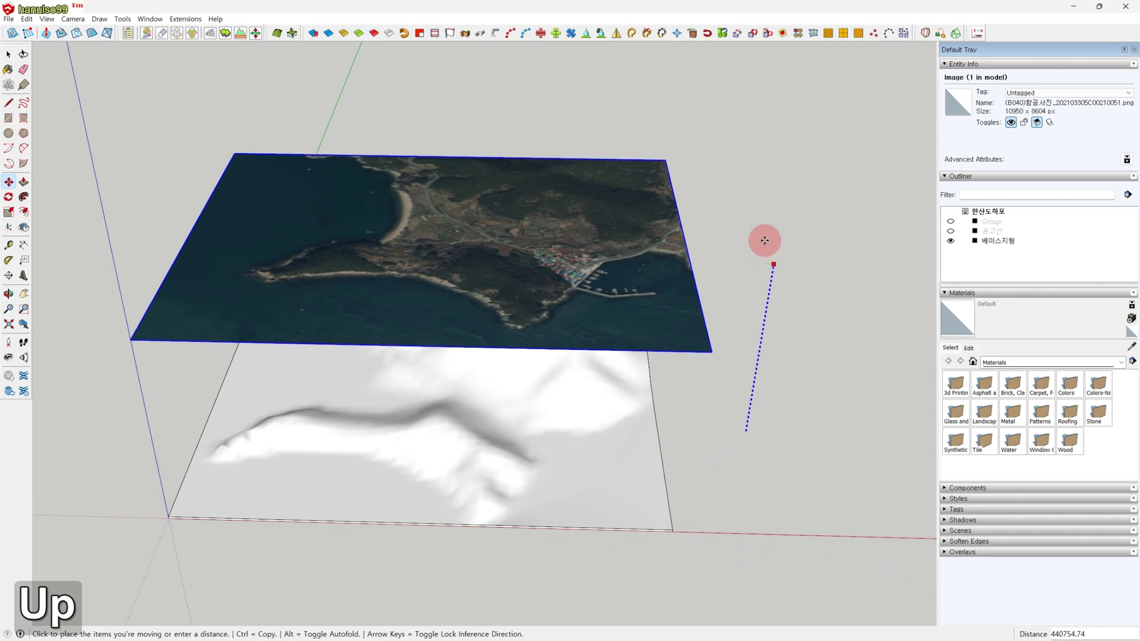
key("space")
left_click(749, 385)
scroll(750, 401, "down", 2)
middle_click_drag(746, 406, 754, 425)
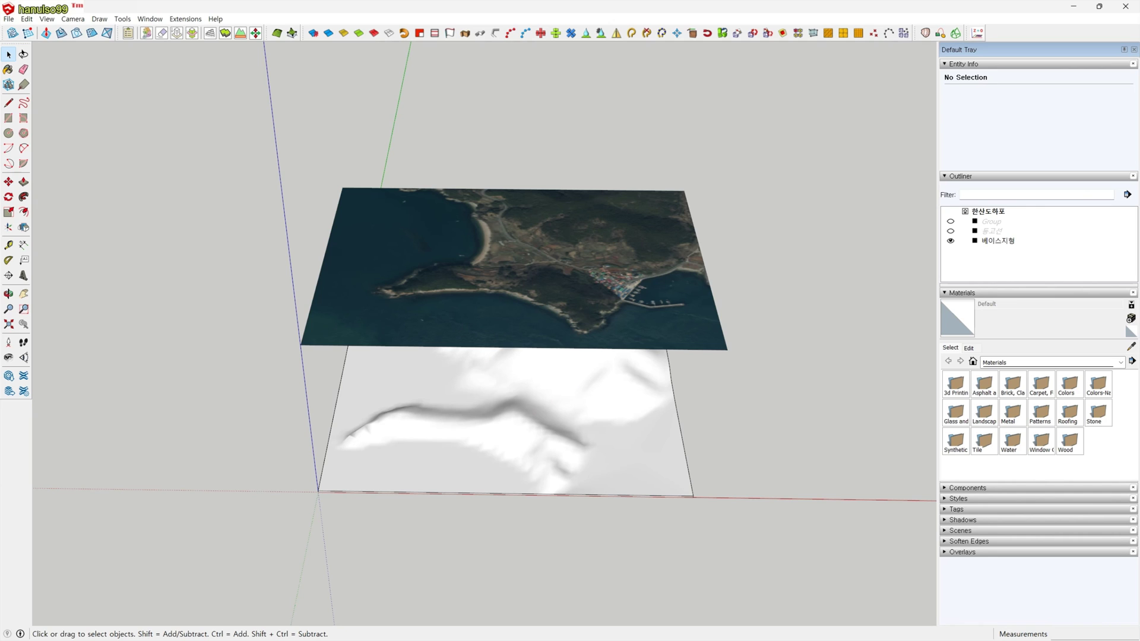
Import the road boundary shapefile N3A_A0010000_A000_000000.shp from 수치지도 > 한산도하포 > 2022 with the default options.
left_click(144, 34)
left_click(254, 159)
double_click(254, 158)
double_click(254, 127)
double_click(249, 102)
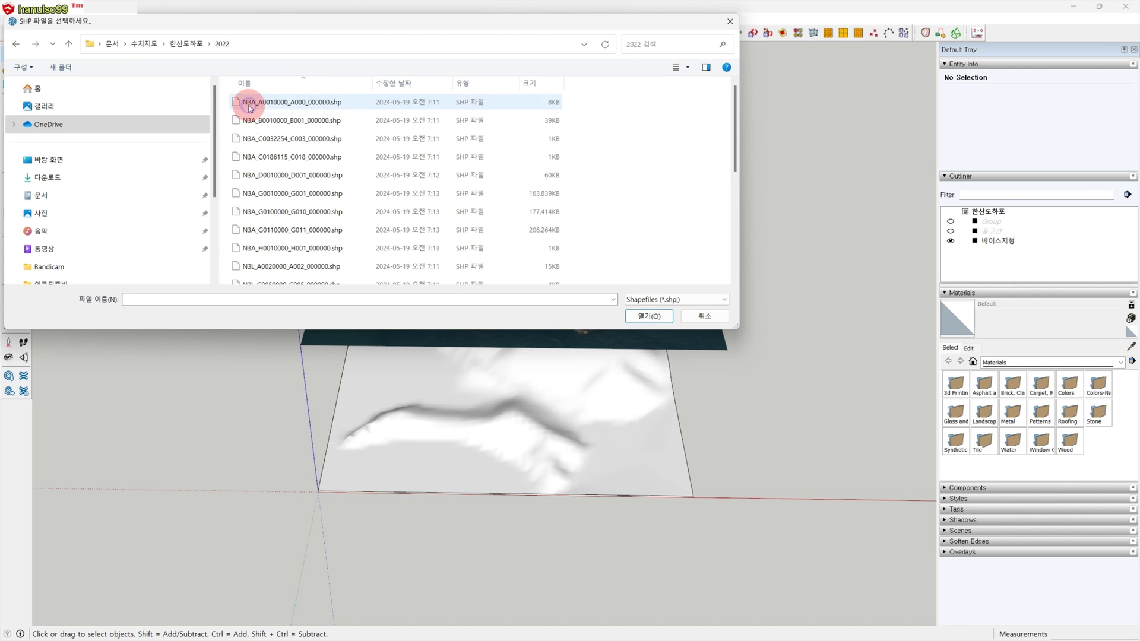
double_click(296, 102)
left_click(428, 406)
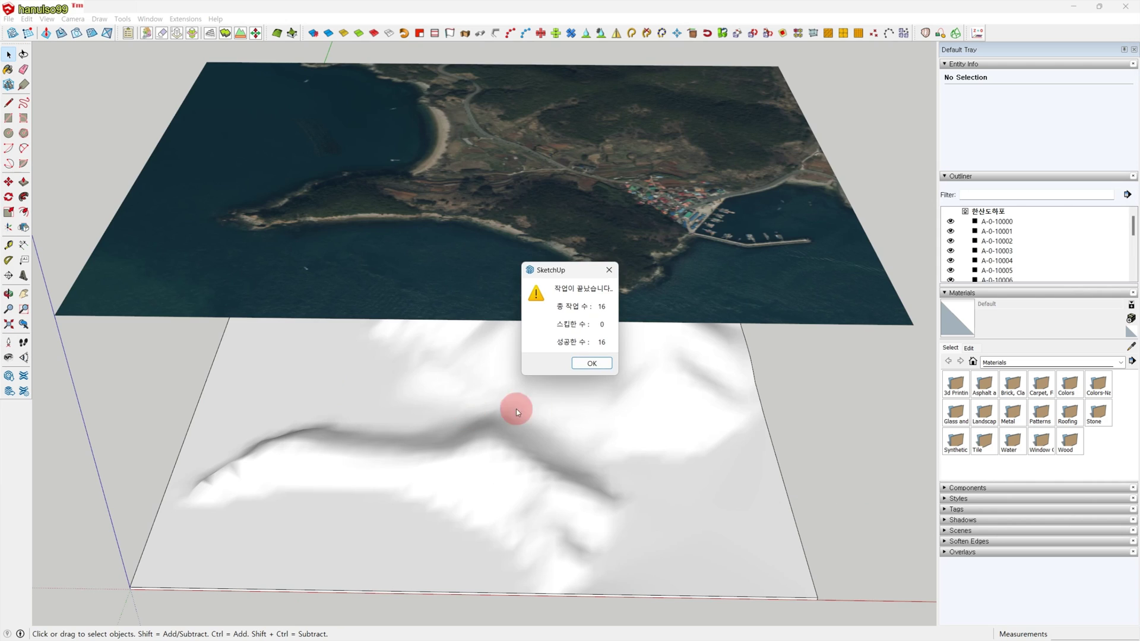
left_click(592, 364)
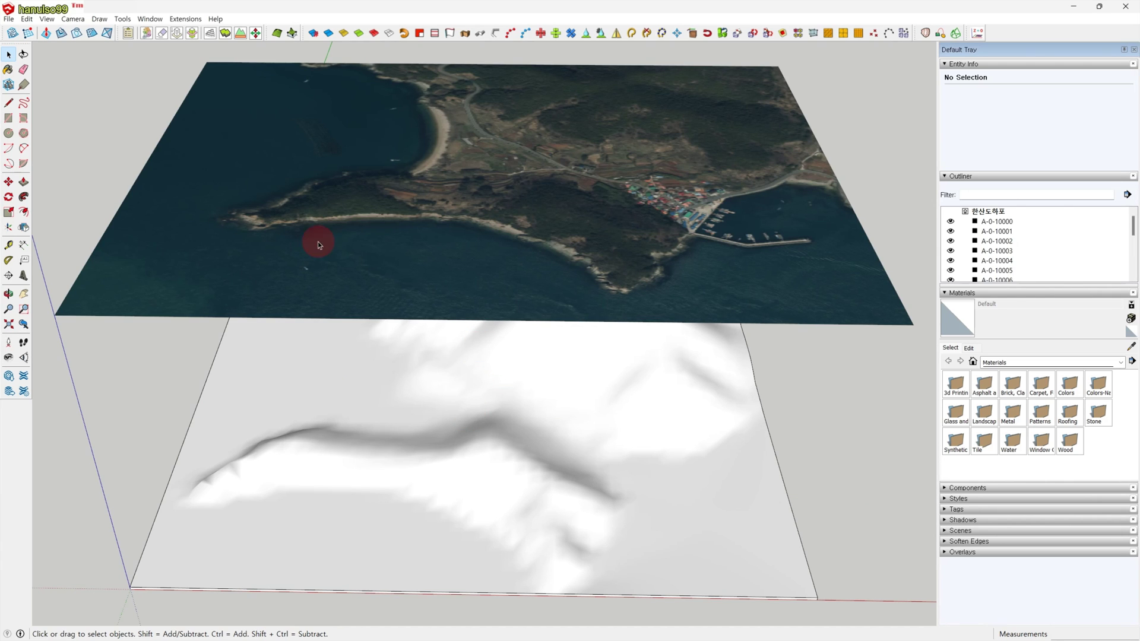
Import the building shapefile N3A_B0010000_B001_000000.shp with 3D output and a 3 m floor height.
left_click(148, 40)
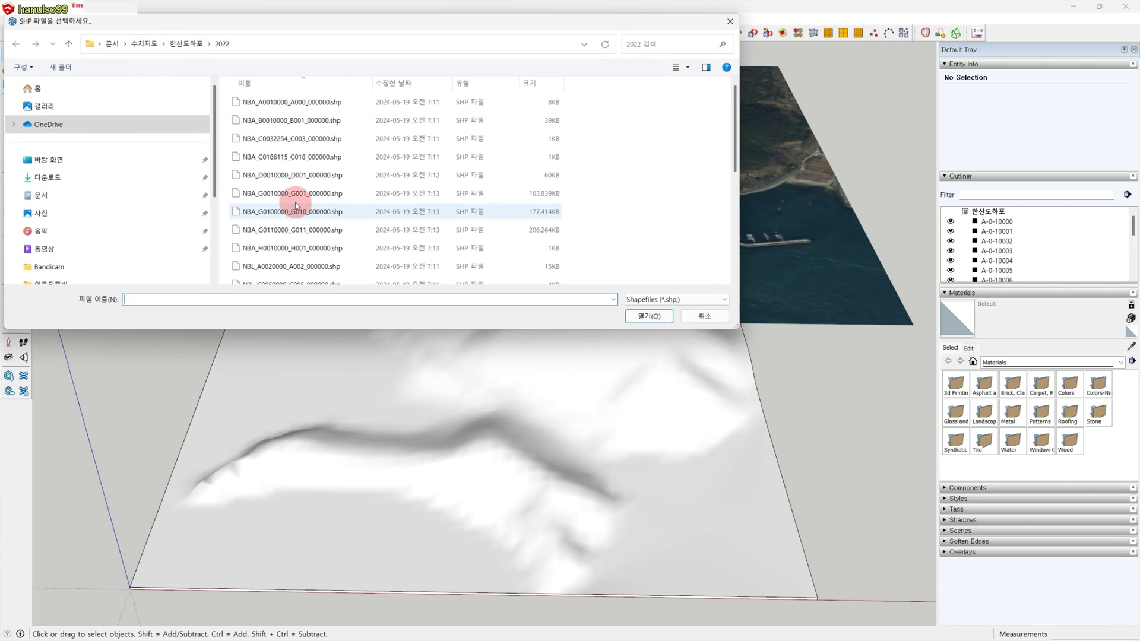
left_click(297, 121)
double_click(296, 121)
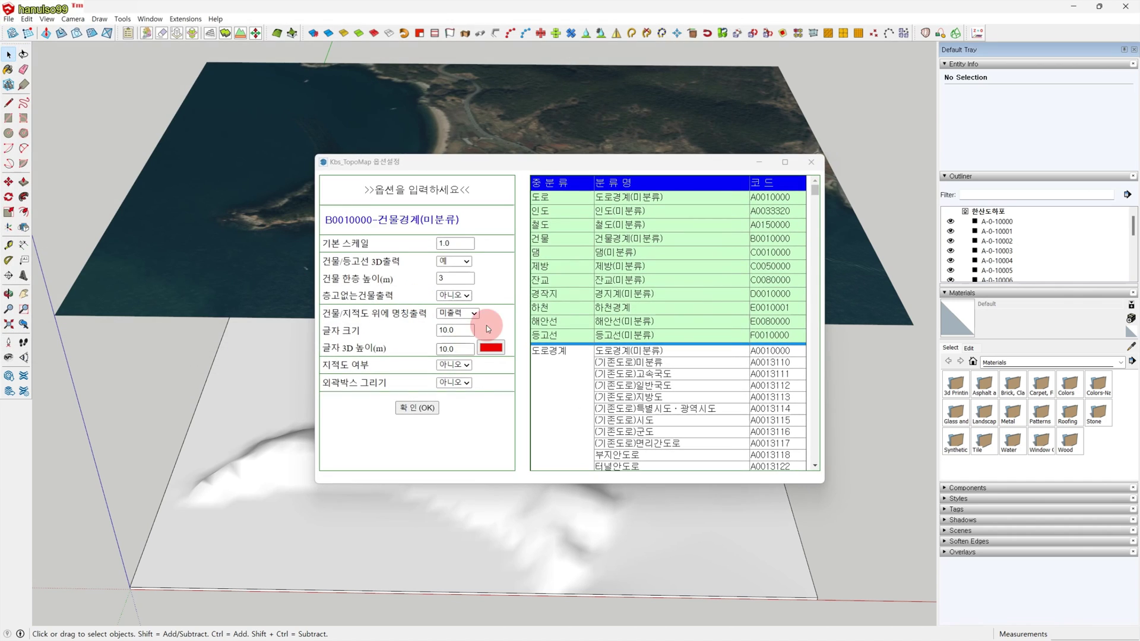
left_click(422, 415)
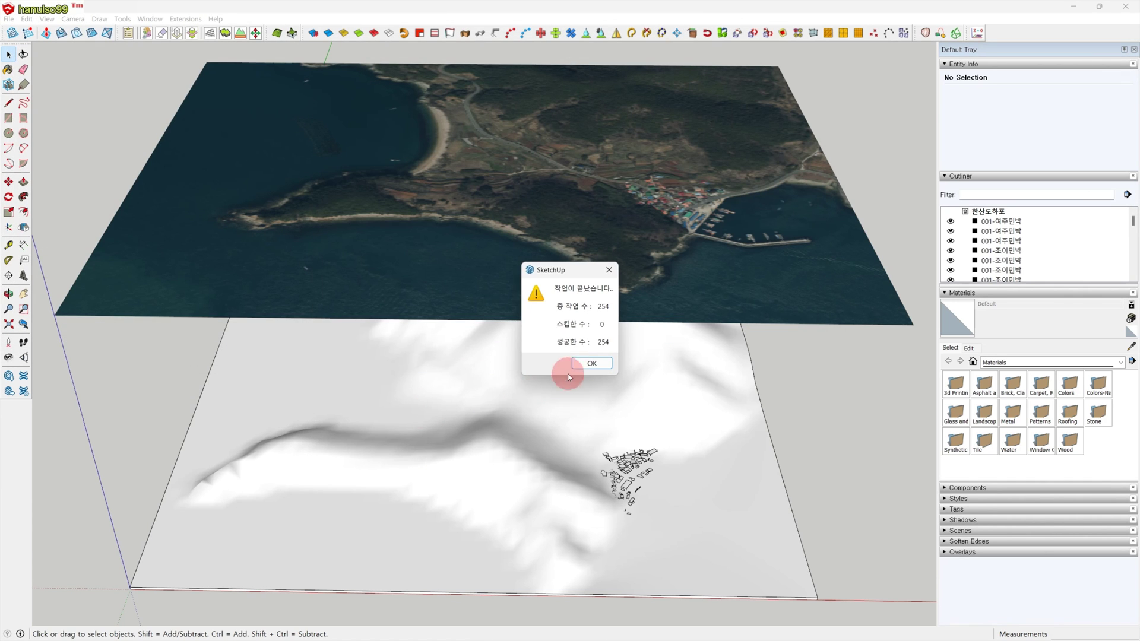
left_click(585, 364)
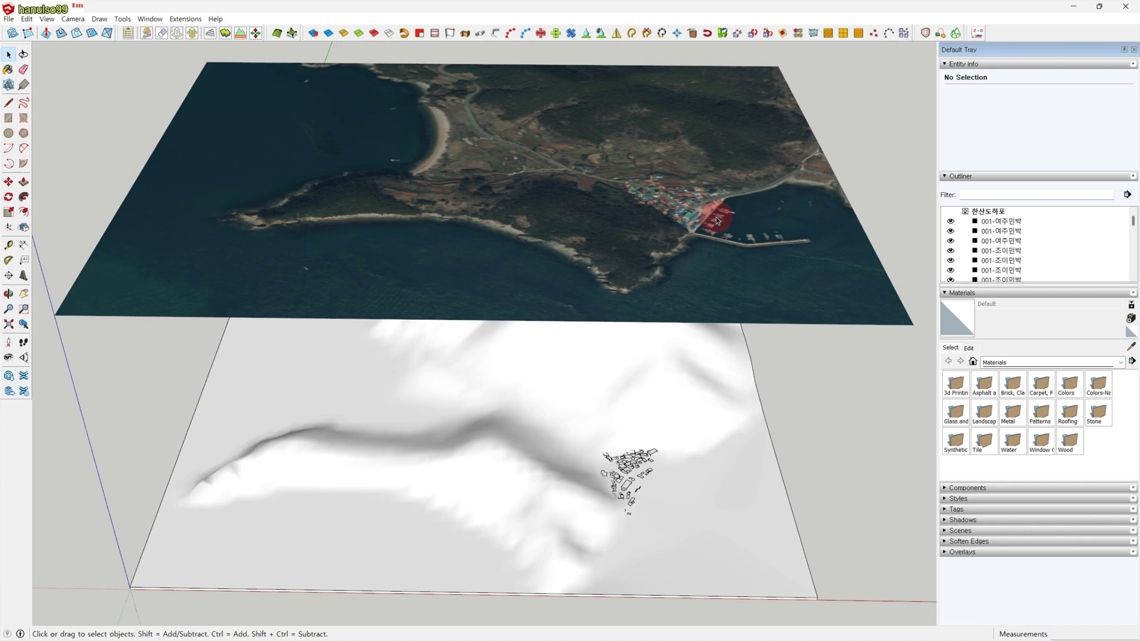
Import the coastline shapefile N3L_E0080000_E008_000000.shp with the default options.
left_click(146, 33)
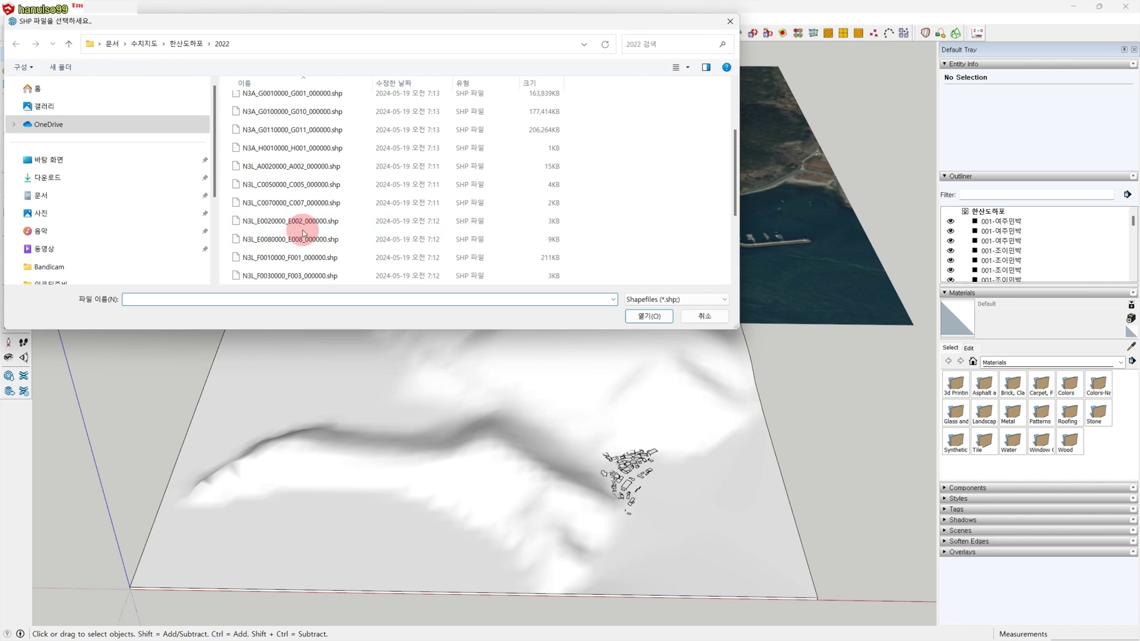
double_click(300, 239)
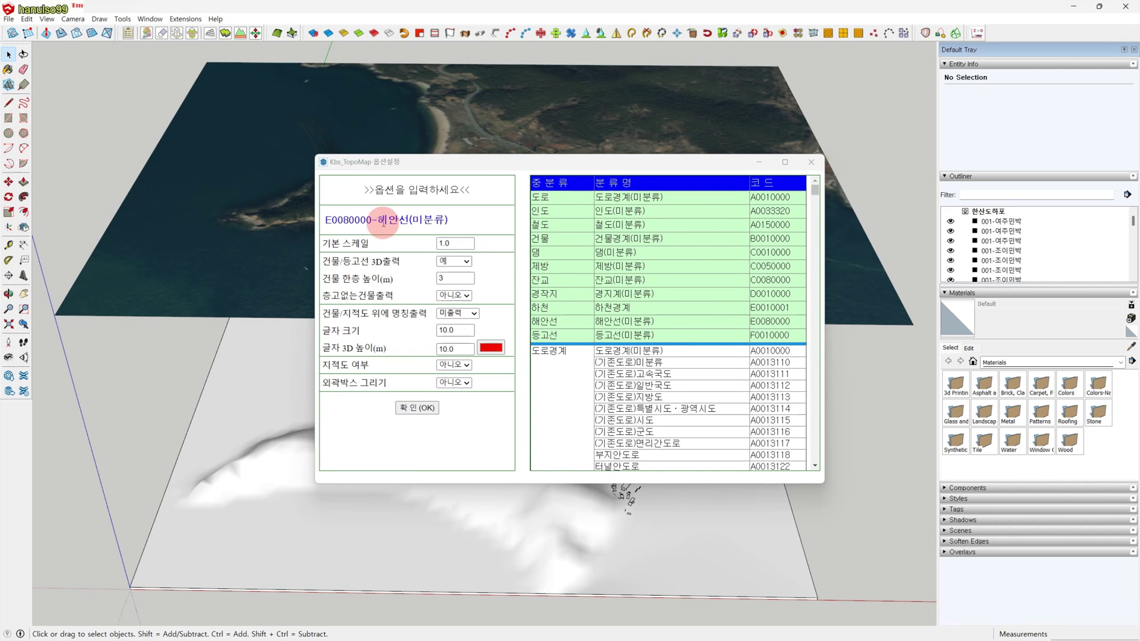
double_click(383, 220)
left_click(417, 407)
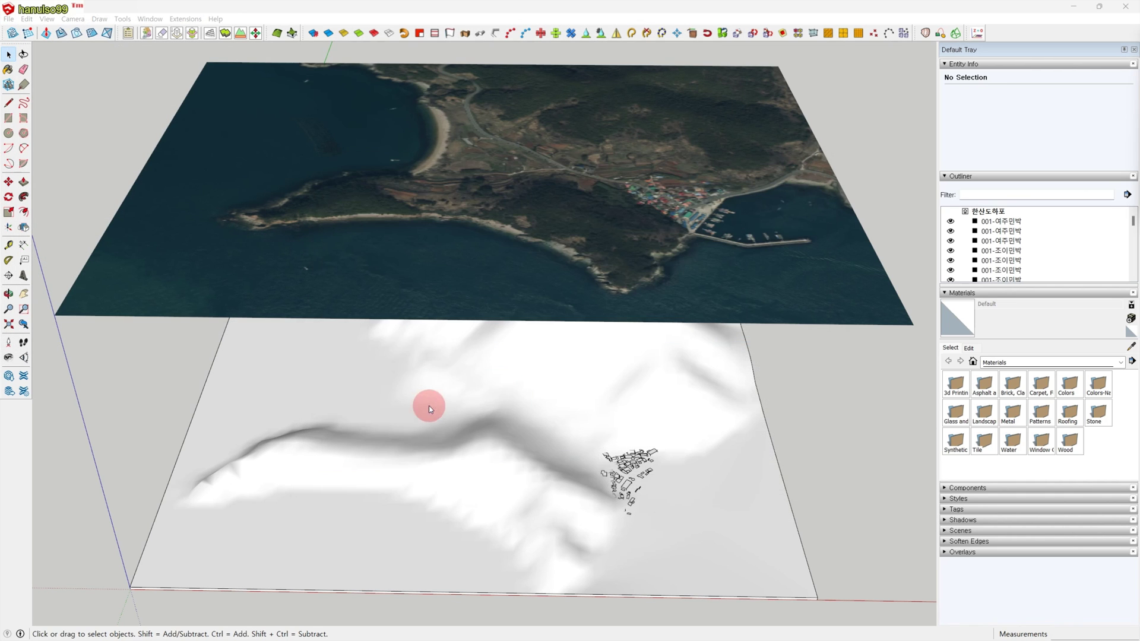
left_click(586, 363)
Hide the 베이스지형 terrain group so only the map outlines and aerial photo are shown.
scroll(583, 367, "down", 4)
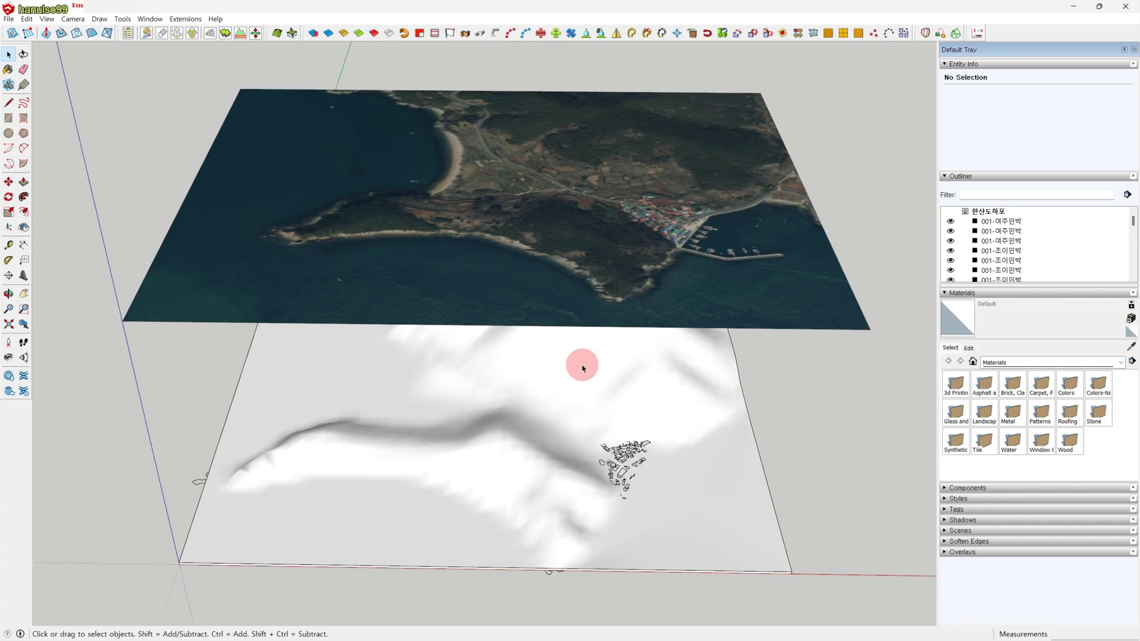
middle_click_drag(582, 371, 550, 380)
left_click(549, 378)
key("h")
Select all imported road, building and coastline groups and raise them vertically by about 271182, below the aerial photo.
middle_click_drag(627, 388, 588, 386)
left_click_drag(254, 338, 780, 501)
middle_click_drag(781, 501, 730, 455)
key("m")
left_click(730, 455)
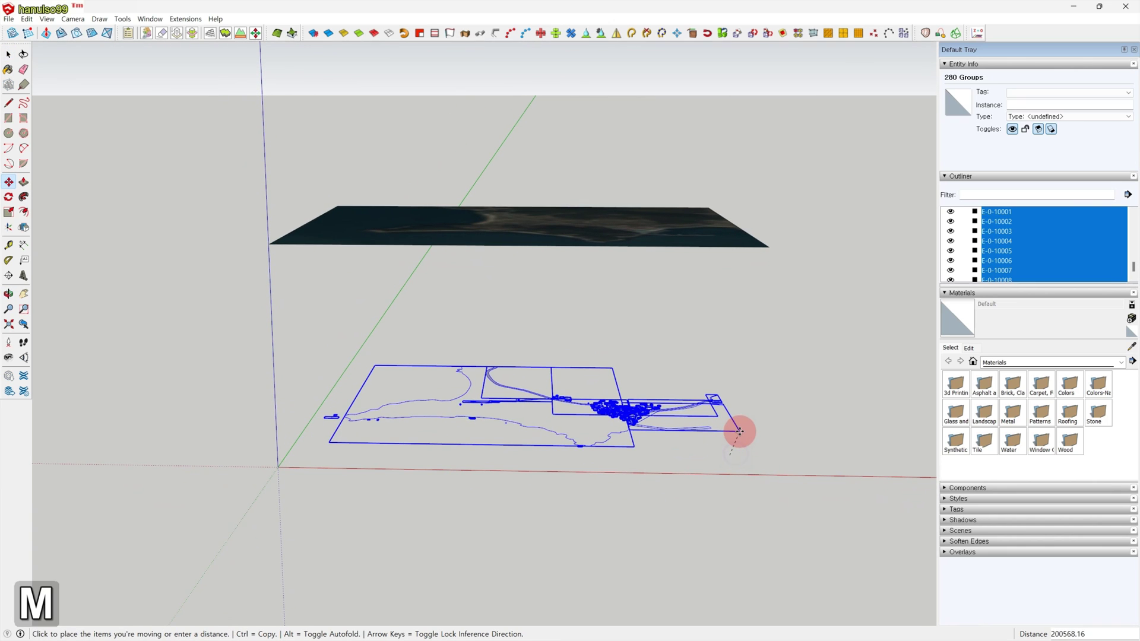
key("Up")
left_click(746, 360)
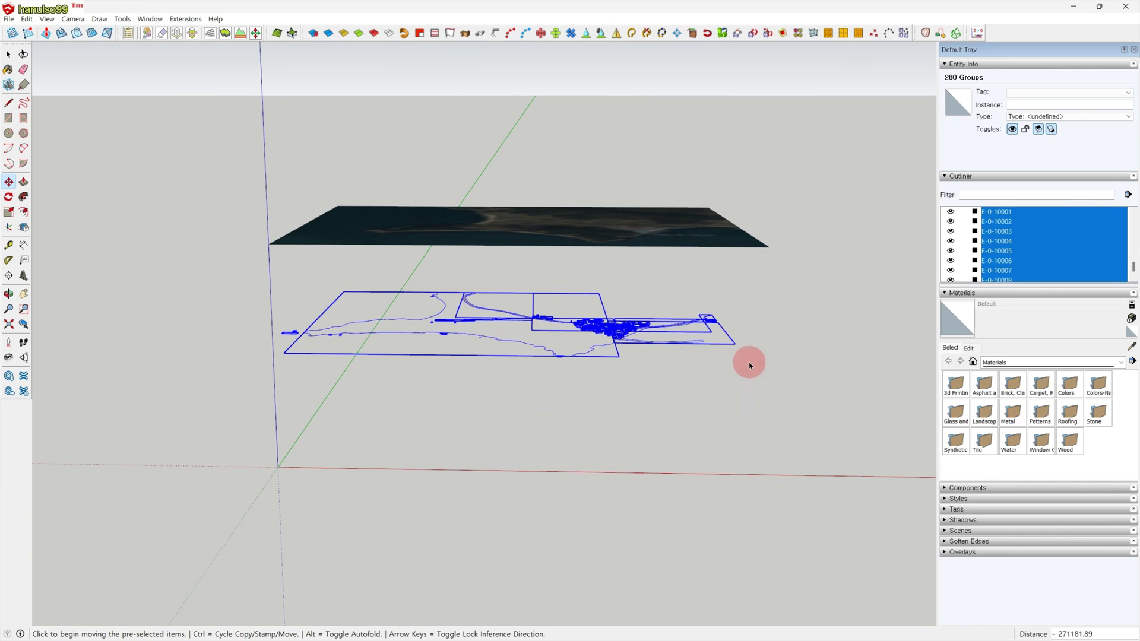
Deselect the map groups and unhide the terrain.
key("space")
left_click(748, 413)
key("ctrl+d")
middle_click_drag(715, 433, 710, 410)
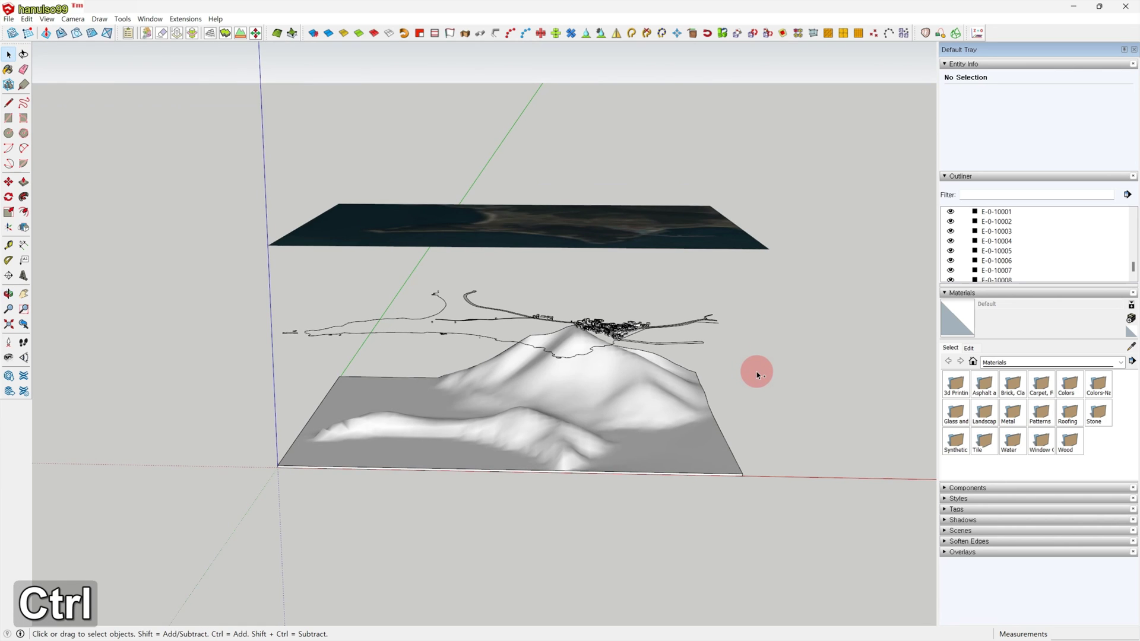
Switch to the top view and turn on X-ray to see the map outlines through the aerial photo.
key("ctrl+1")
key("ctrl+e")
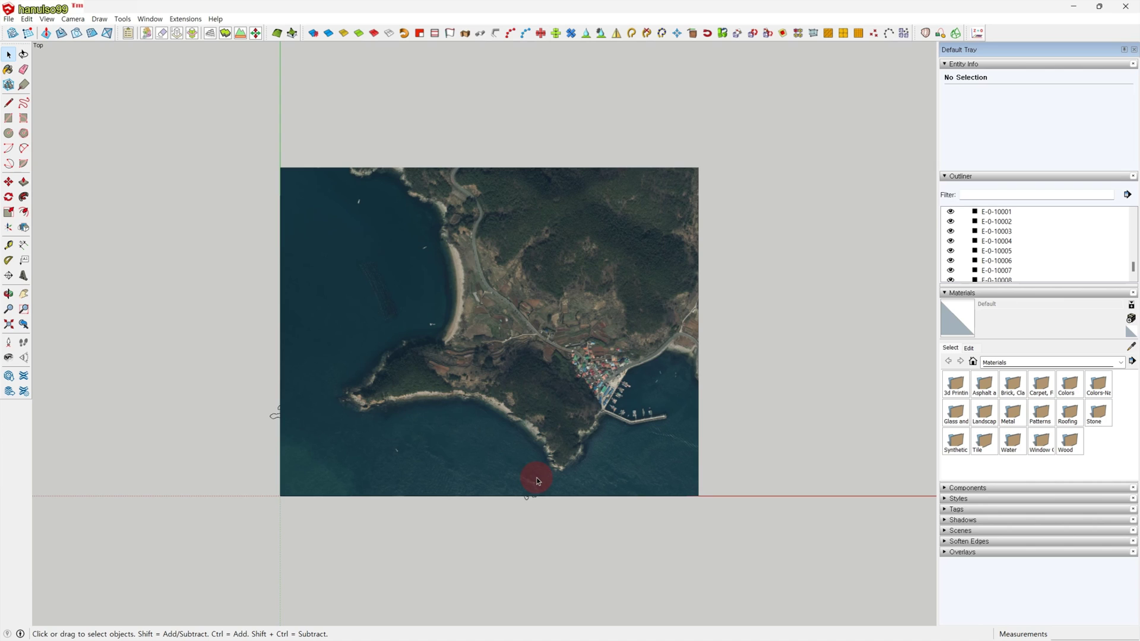
key("alt+x")
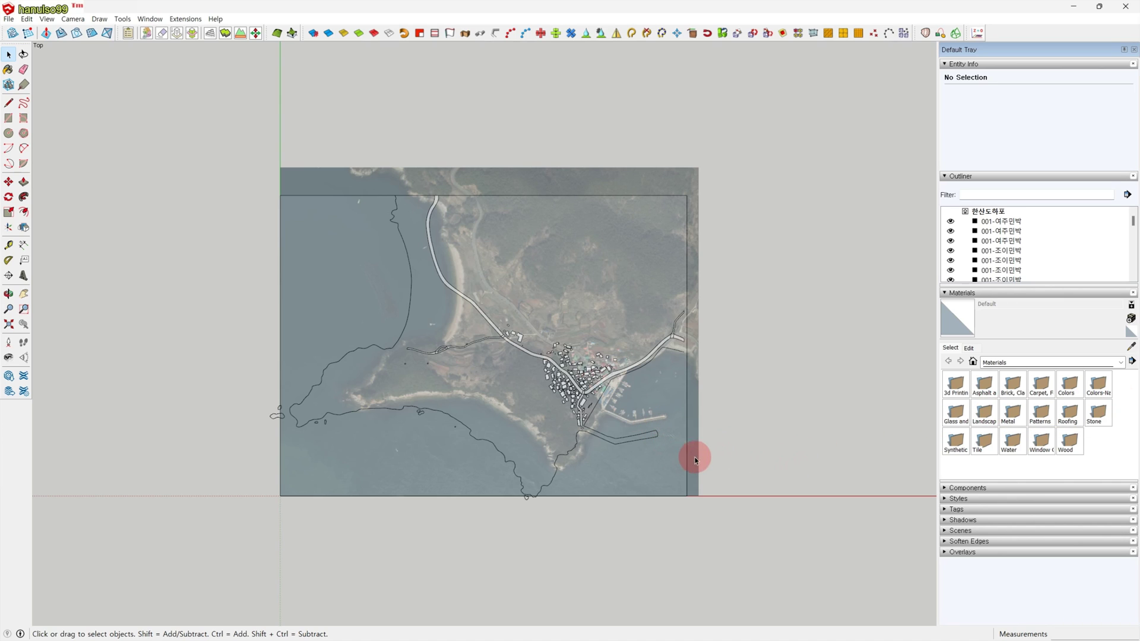
Move the aerial photo by about 76527 so its breakwater and southern shore roughly match the imported coastline.
left_click(692, 440)
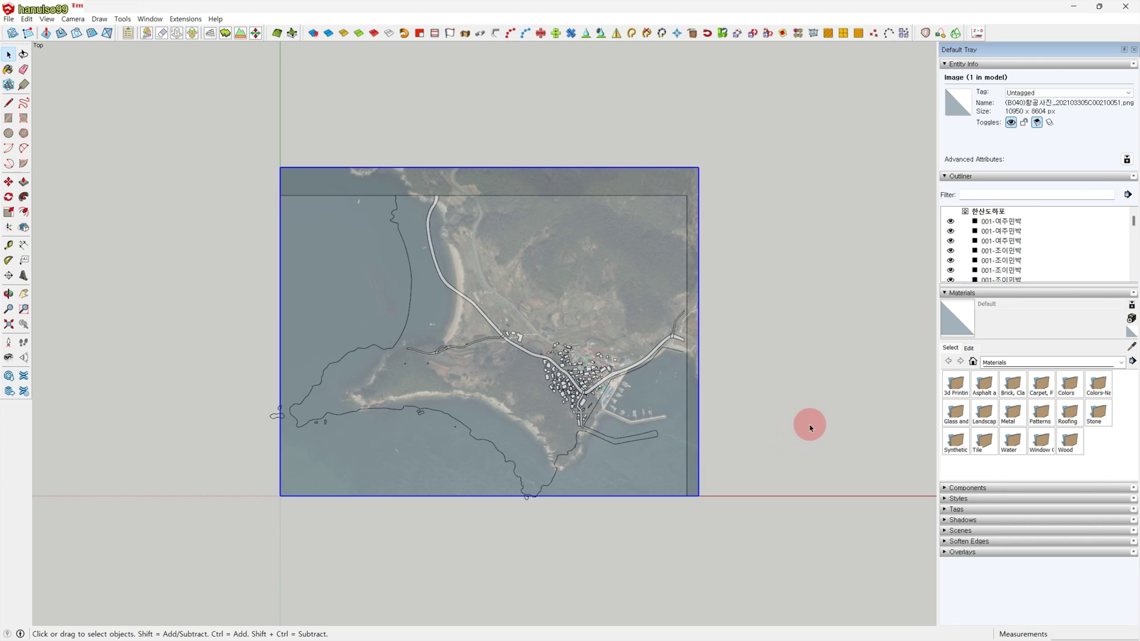
left_click(8, 182)
scroll(438, 498, "up", 4)
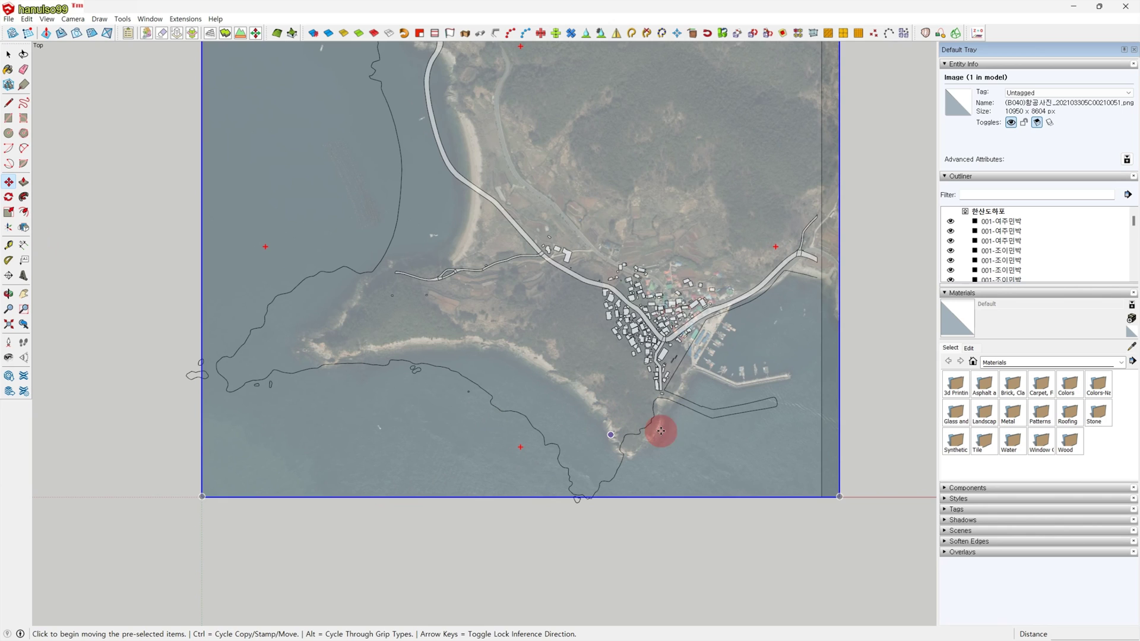
left_click(730, 435)
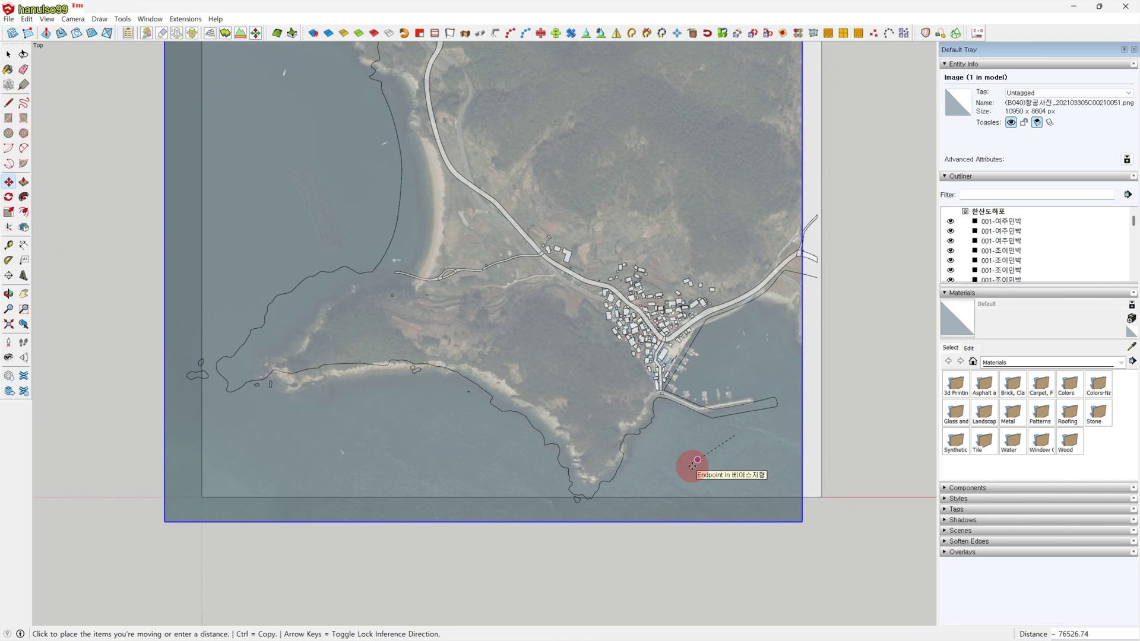
left_click(692, 466)
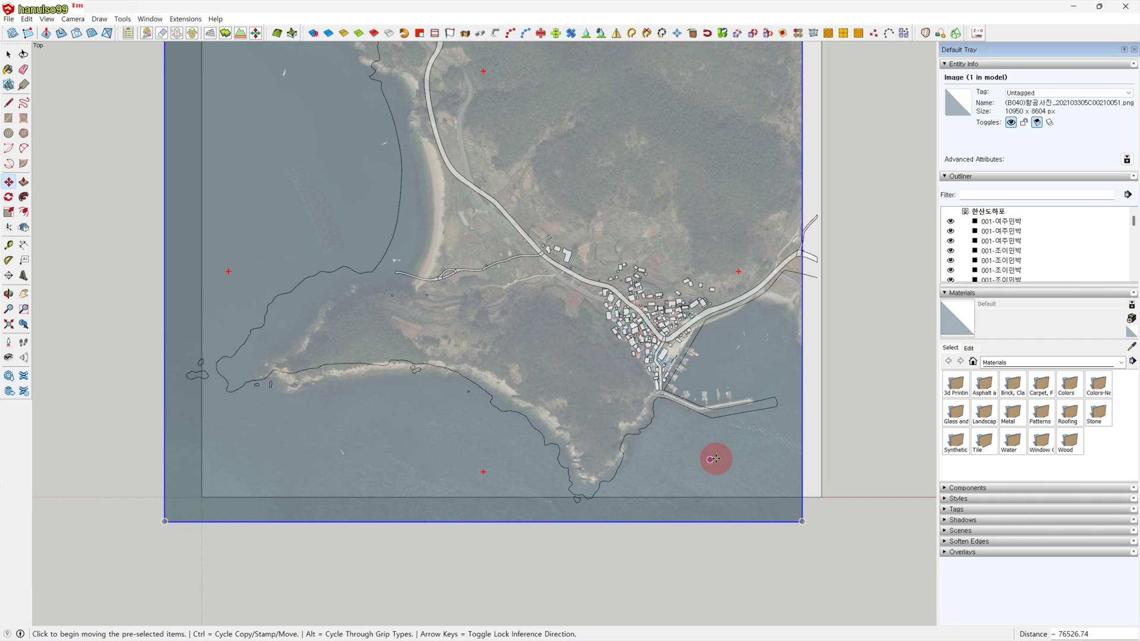
Shift the aerial photo slightly so its breakwater lines up with the imported breakwater outline, and deselect it.
left_click(715, 459)
scroll(722, 460, "up", 2)
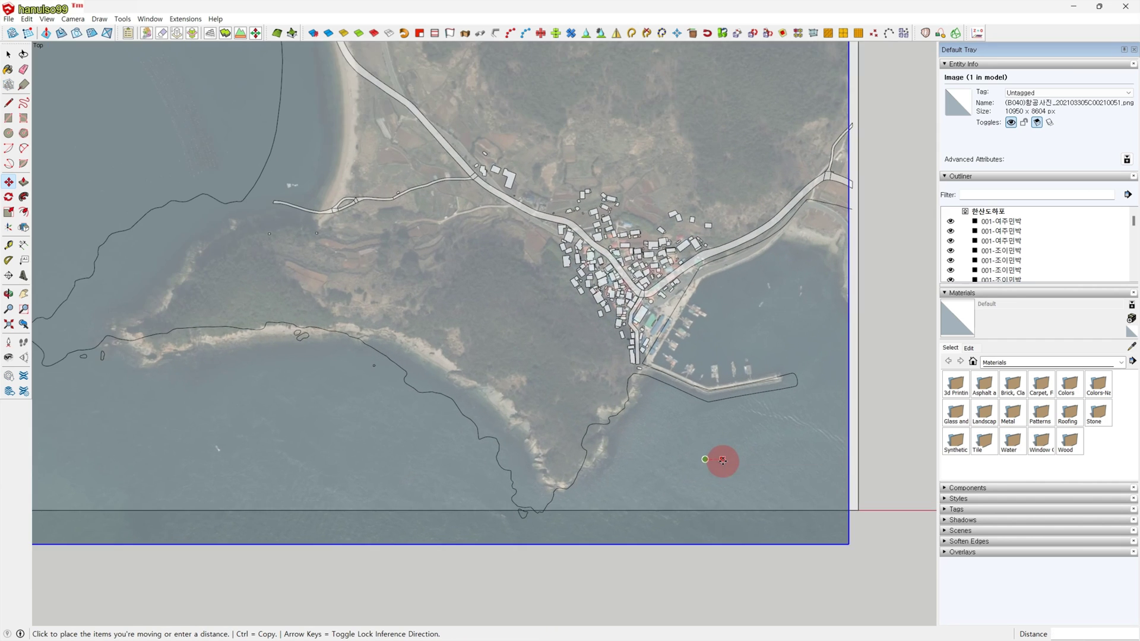
scroll(722, 462, "up", 2)
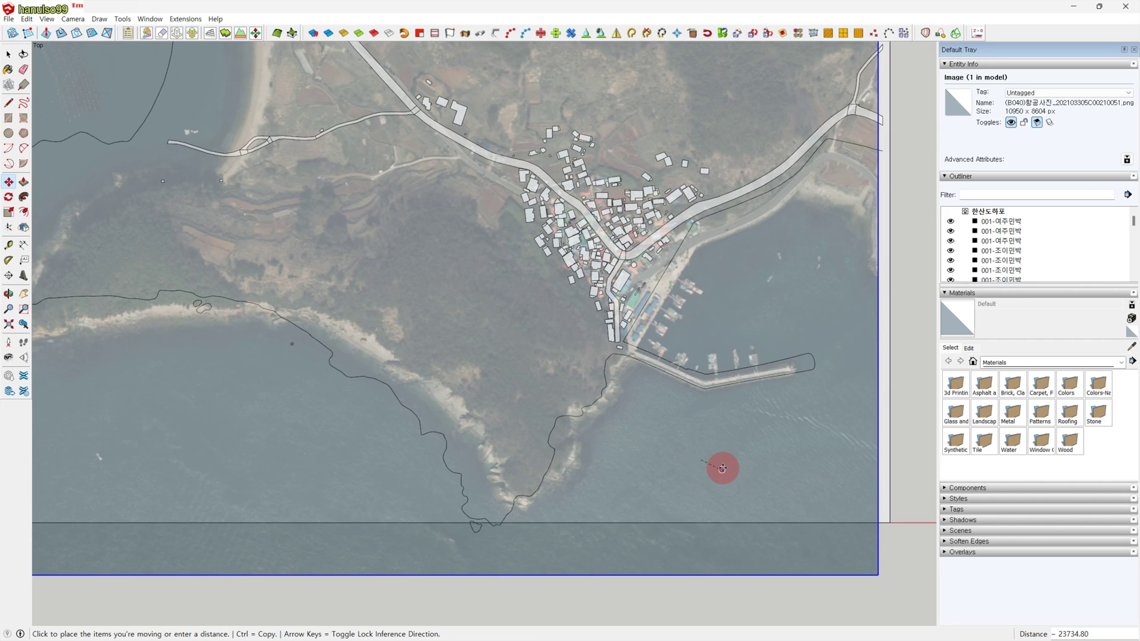
left_click(725, 461)
left_click(734, 420)
left_click(735, 423)
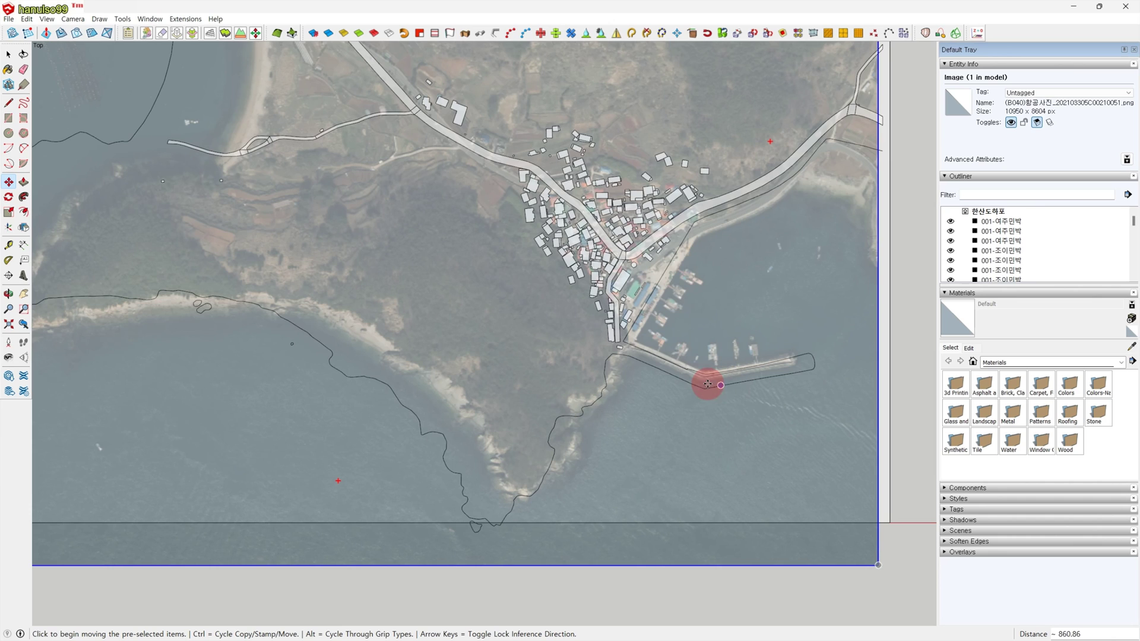
scroll(723, 449, "down", 1)
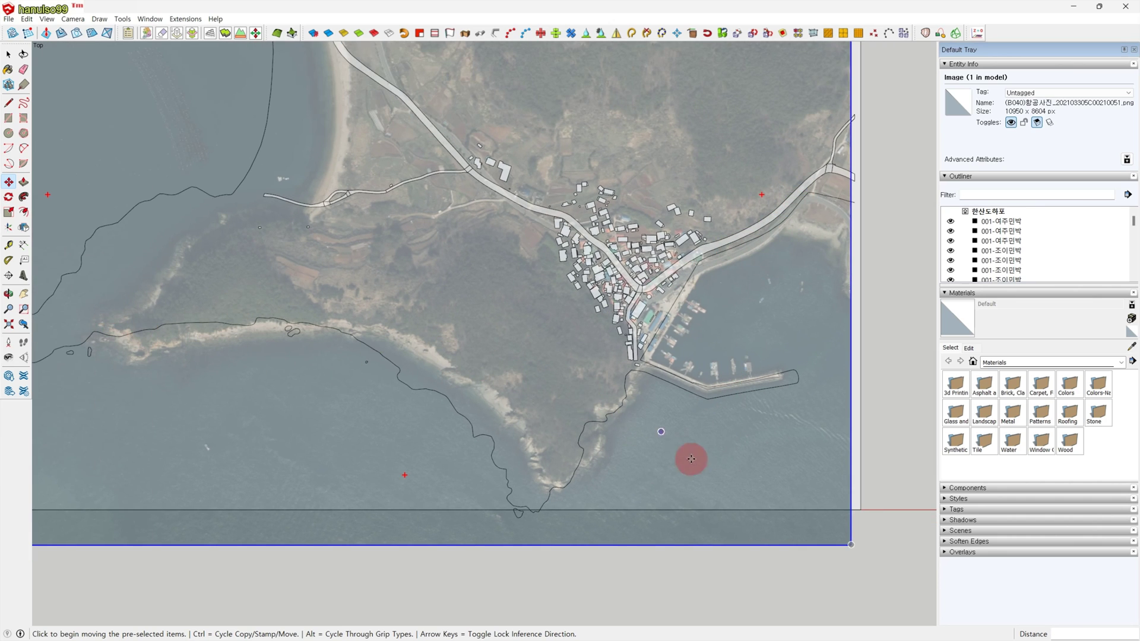
key("space")
left_click(886, 457)
scroll(863, 476, "down", 2)
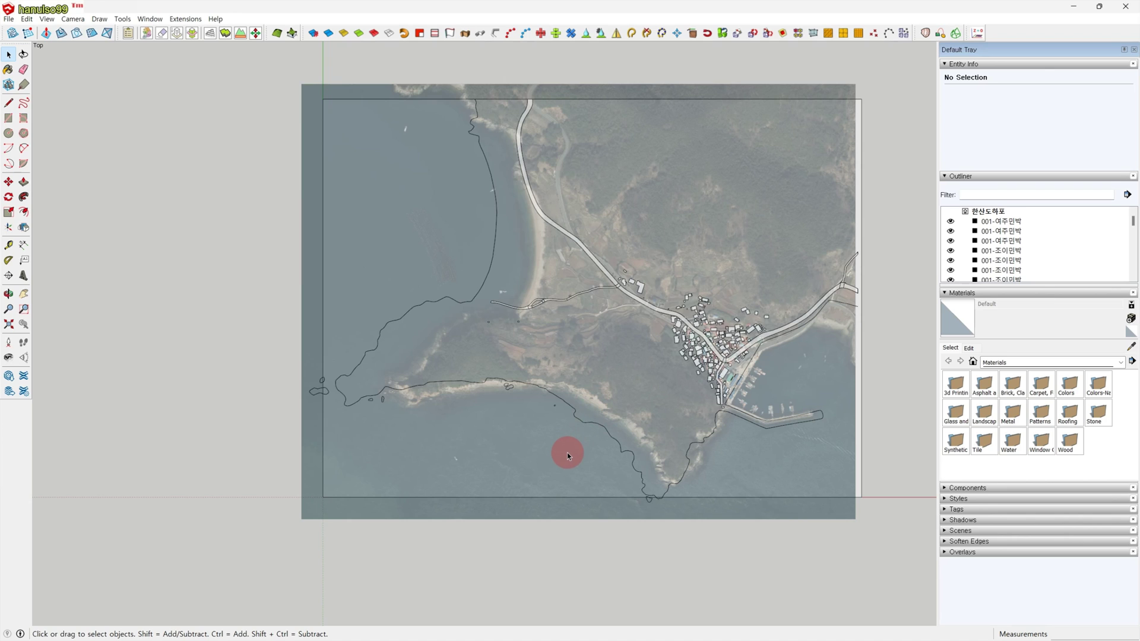
Scale the aerial photo up uniformly about its center until it extends past the terrain's eastern edge.
left_click(582, 514)
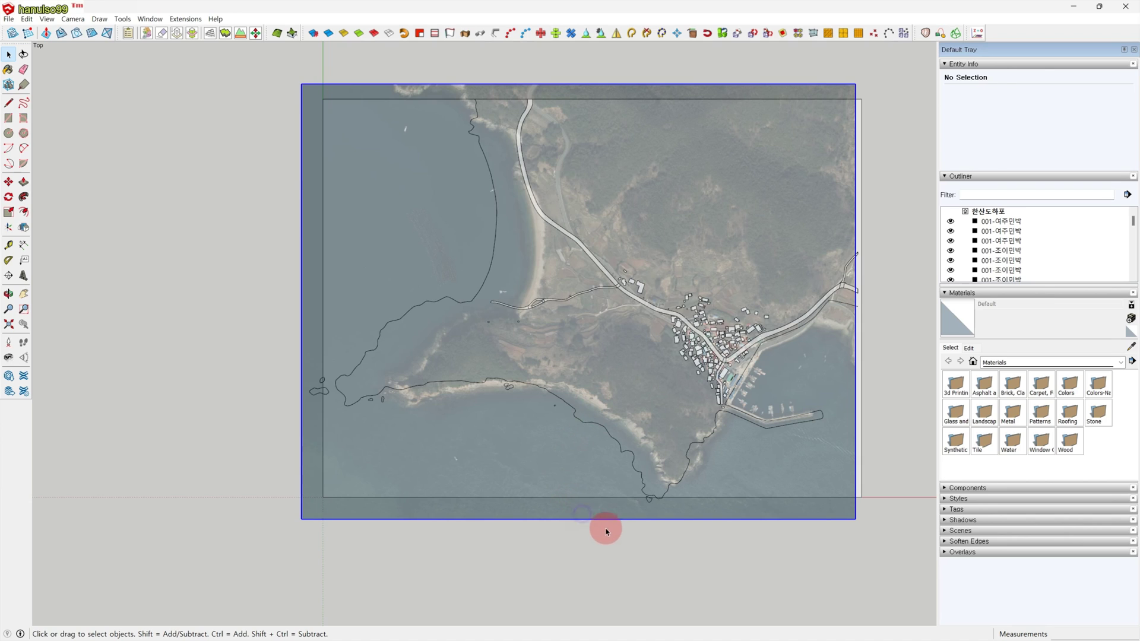
key("s")
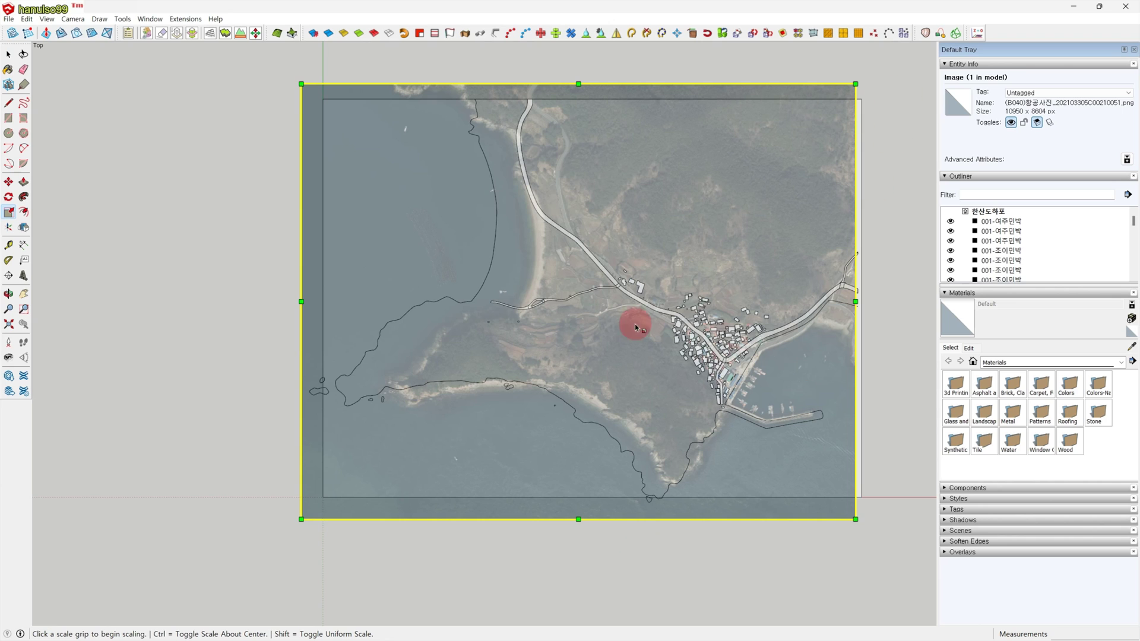
key("ctrl")
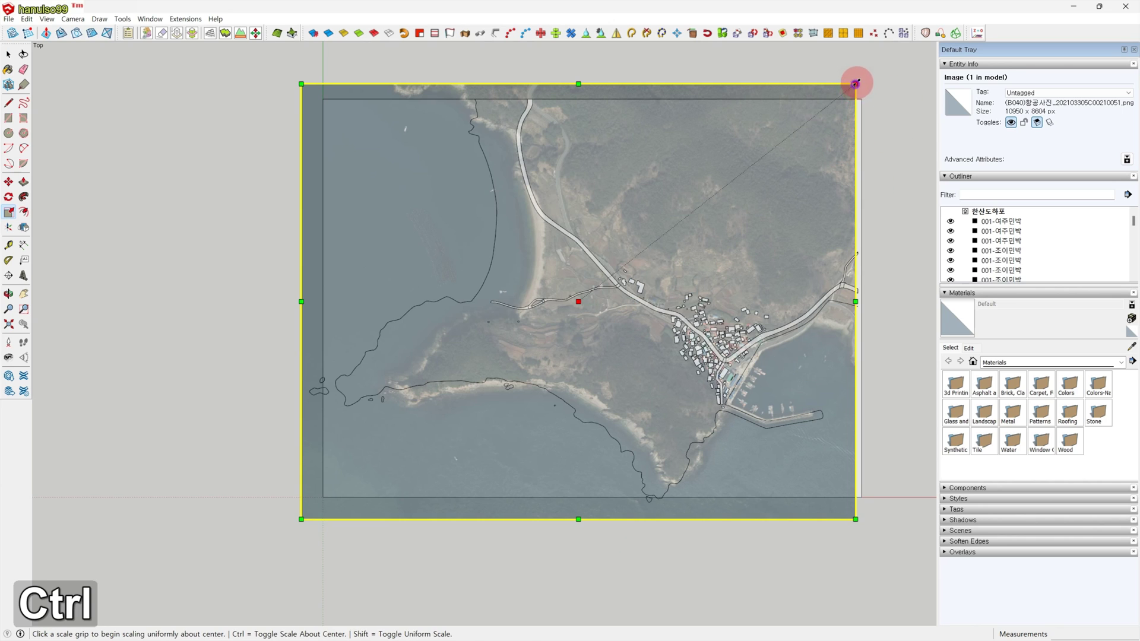
left_click(856, 83)
left_click(886, 60)
key("space")
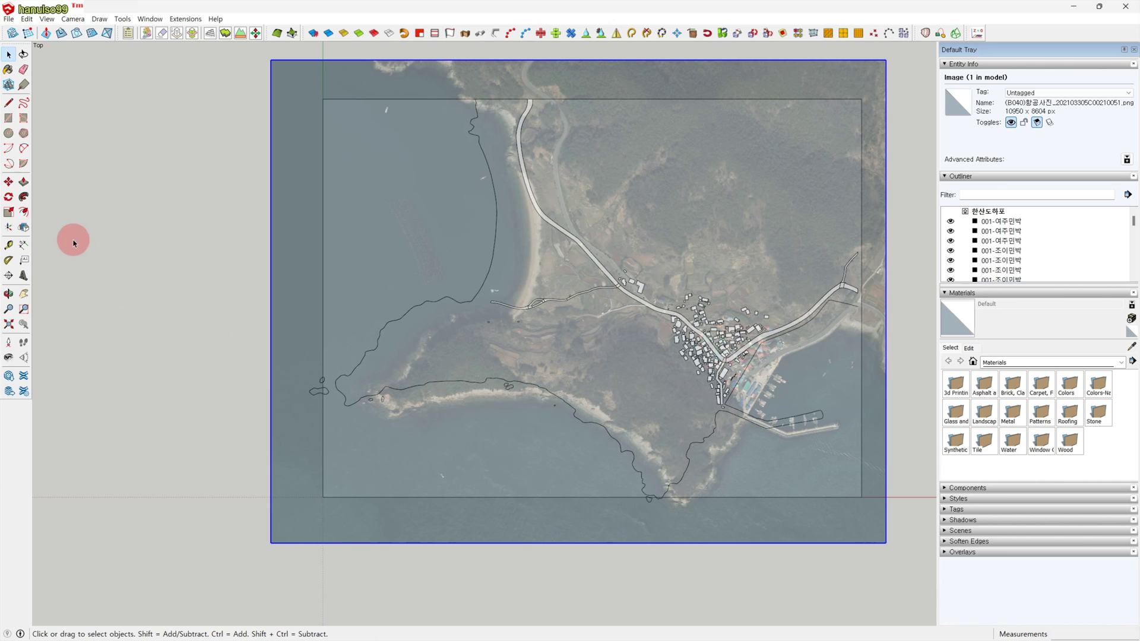
Move the enlarged aerial photo by about 46018 so its breakwater fits the imported coastline outline.
left_click(8, 181)
left_click(760, 497)
scroll(750, 472, "up", 3)
key("shift")
middle_click_drag(698, 473, 633, 476, "shift")
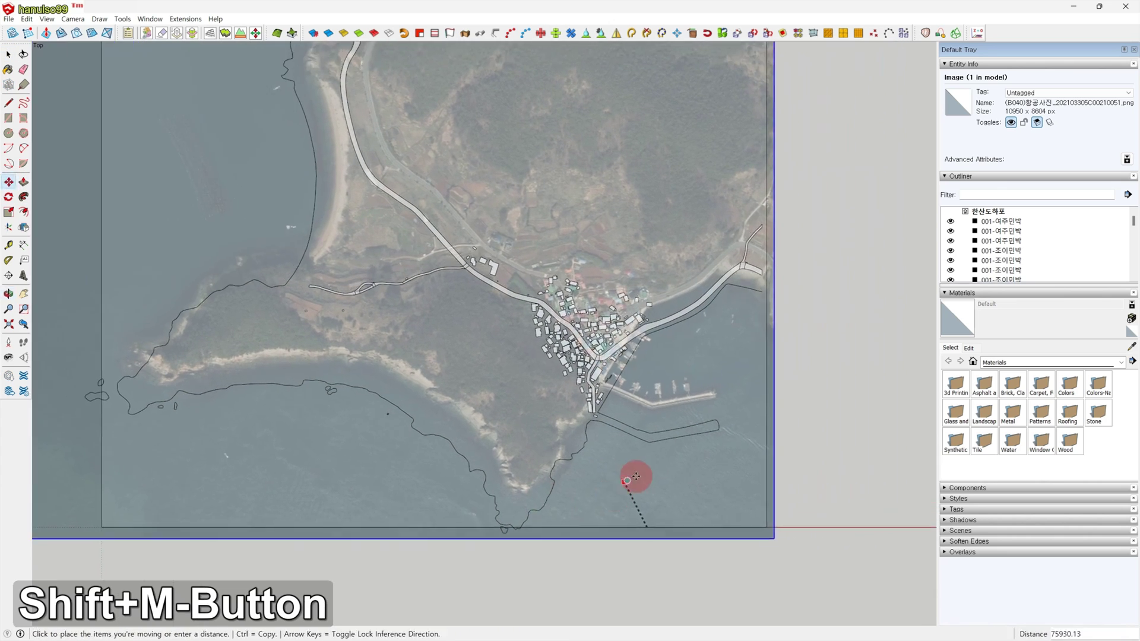
scroll(633, 476, "up", 3)
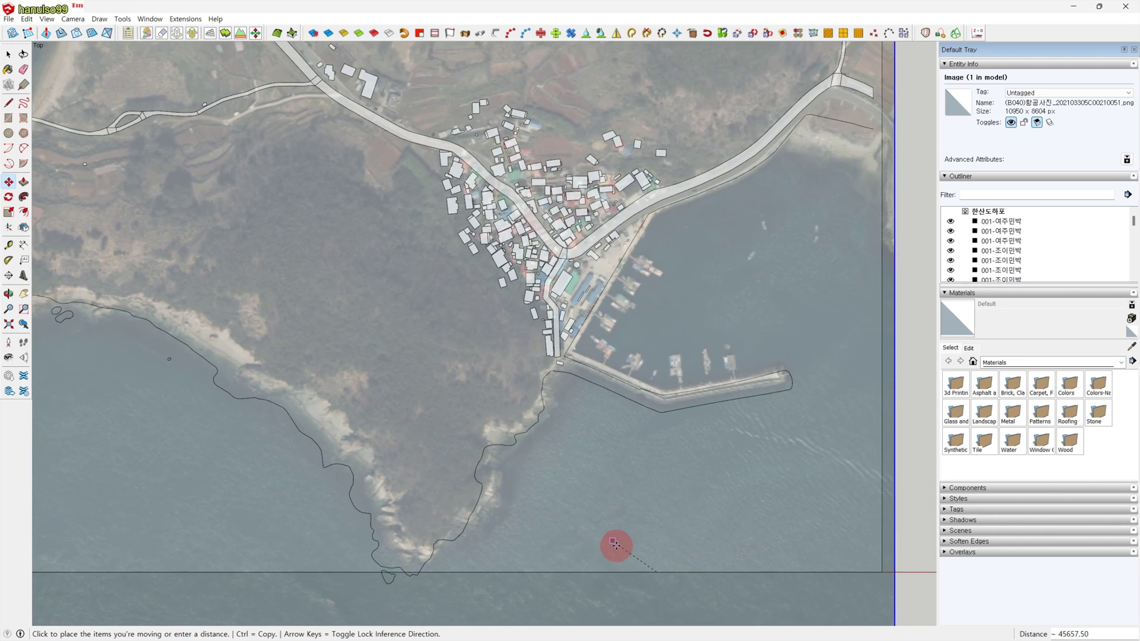
scroll(611, 541, "up", 2)
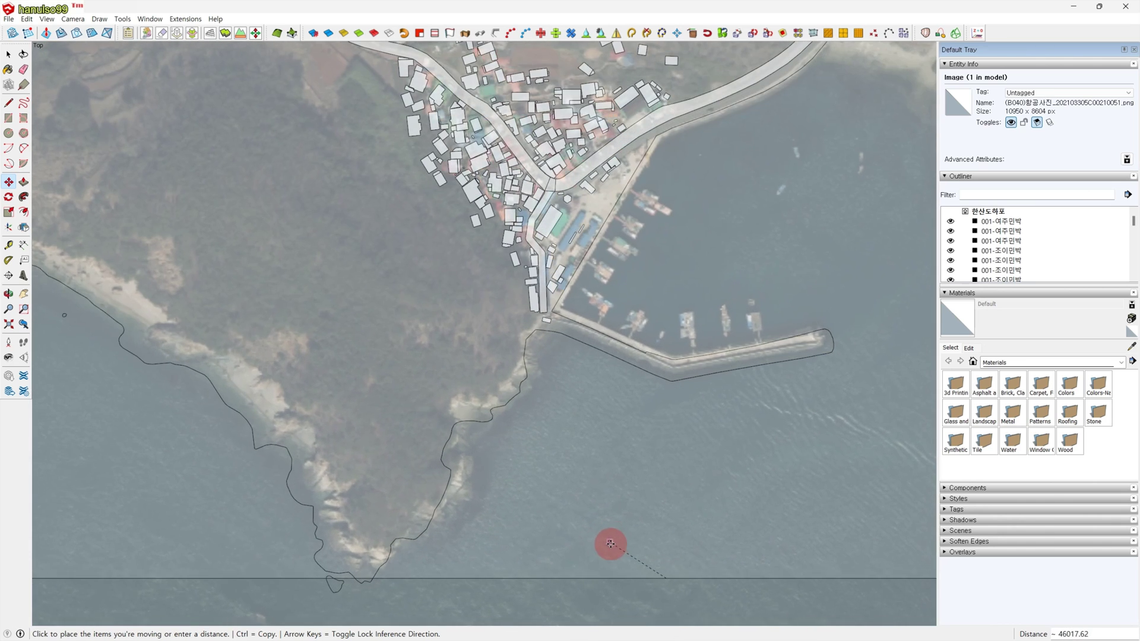
left_click(612, 542)
scroll(666, 466, "up", 1)
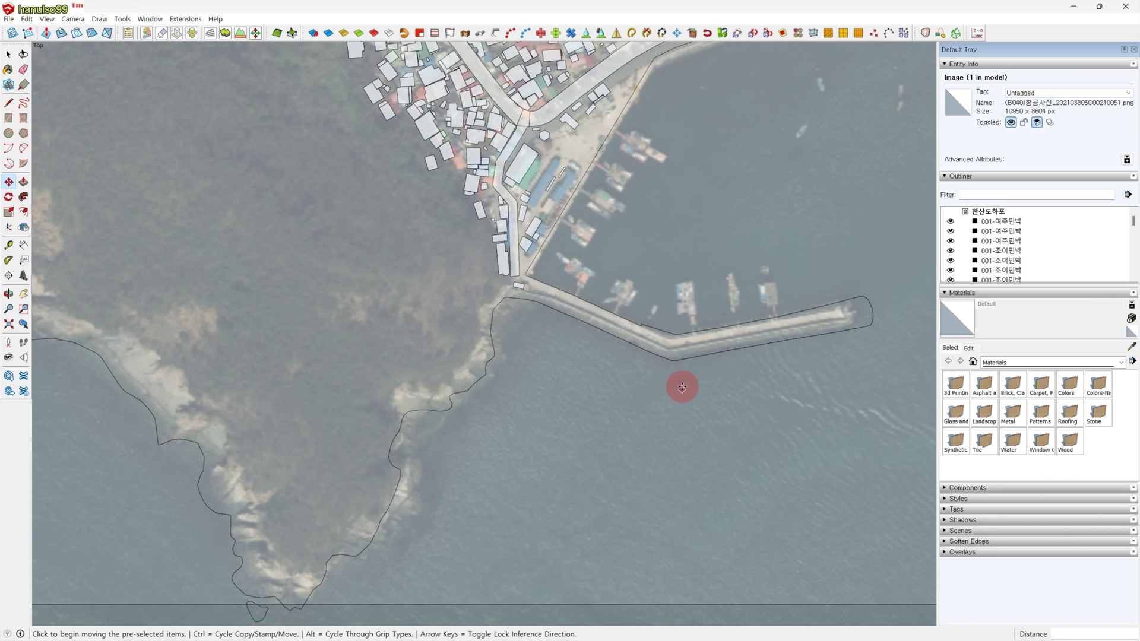
Scale the aerial photo up slightly more, uniformly about its center.
scroll(682, 383, "down", 8)
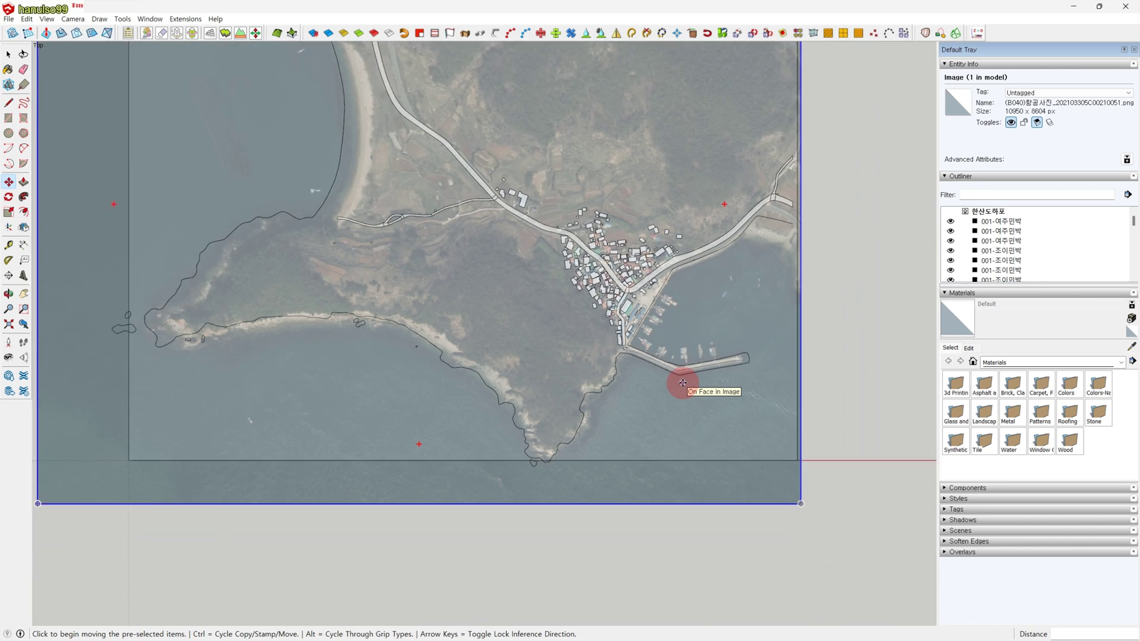
scroll(682, 383, "down", 1)
key("s")
key("ctrl")
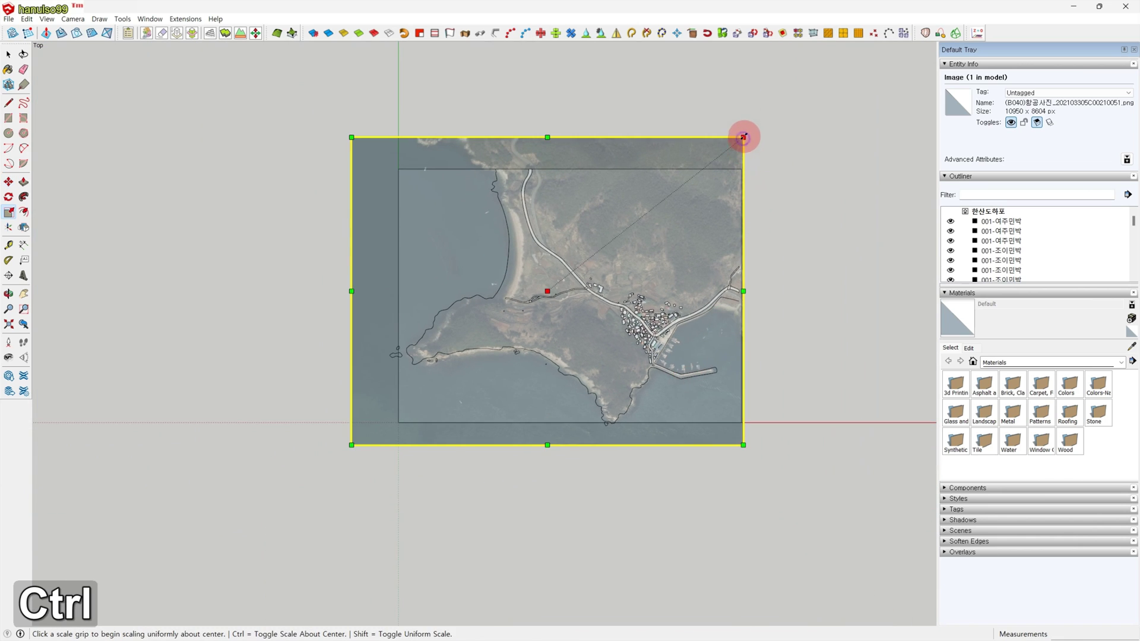
left_click(743, 136)
left_click(748, 131)
key("space")
Move the aerial photo by about 12662 so its breakwater and southern shore coincide with the imported coastline.
scroll(705, 429, "up", 4)
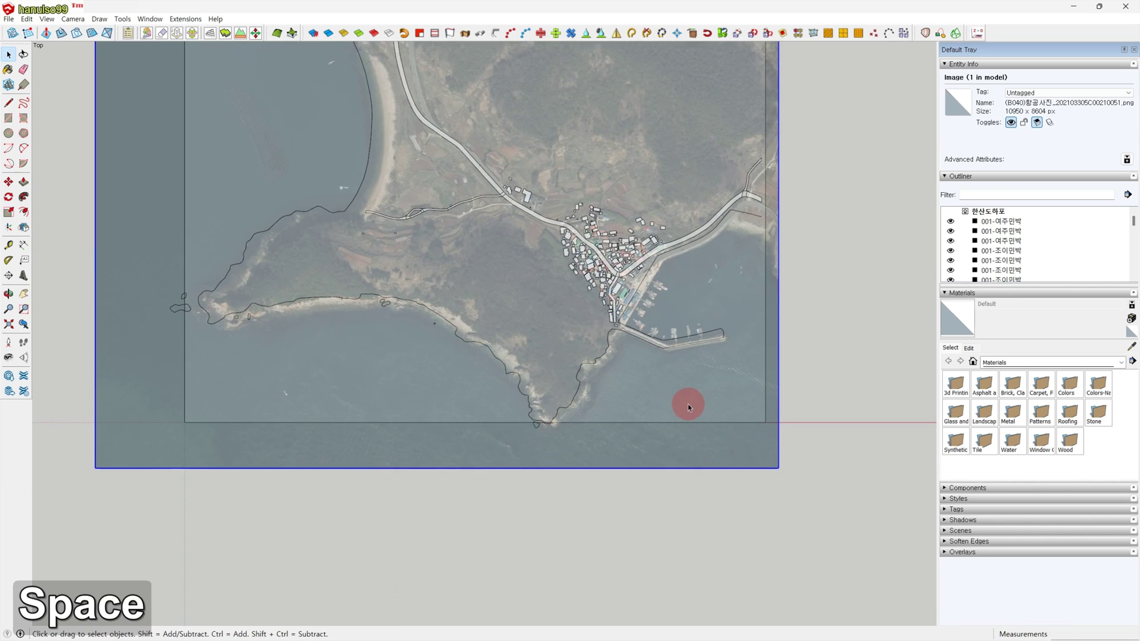
scroll(659, 445, "up", 2)
key("m")
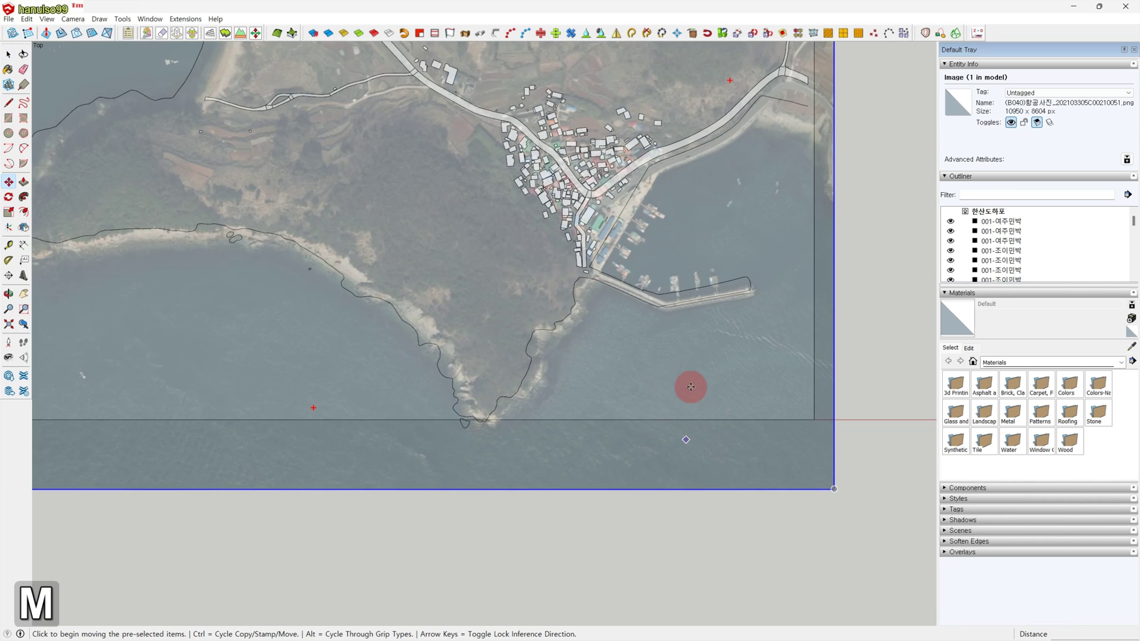
scroll(688, 356, "up", 2)
scroll(682, 344, "up", 3)
left_click(652, 325)
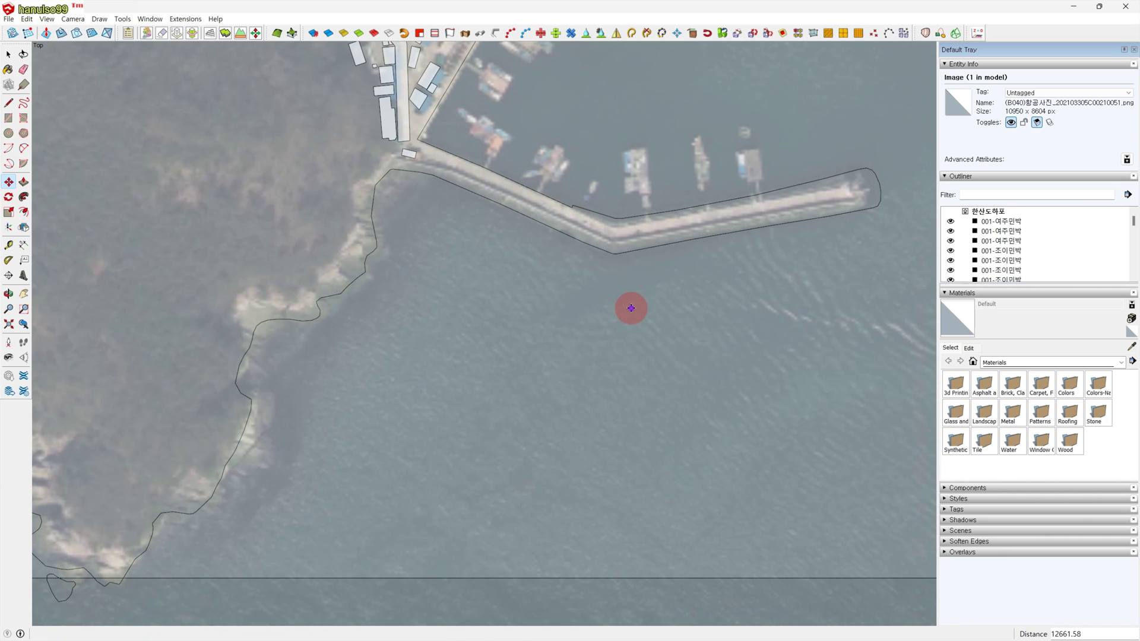
left_click(631, 308)
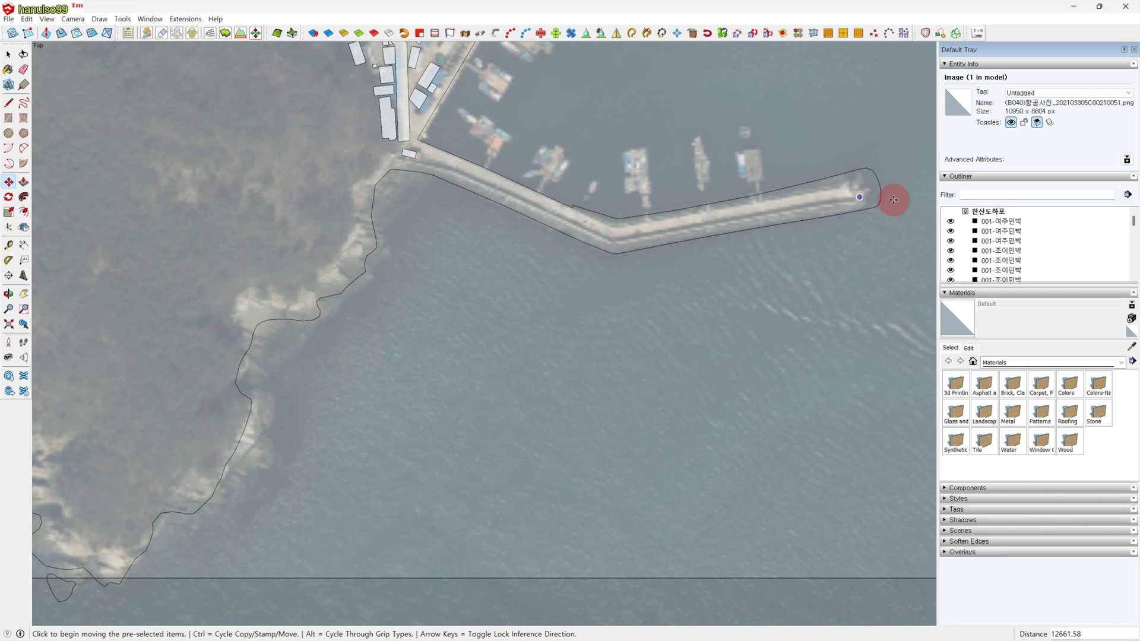
scroll(768, 355, "down", 8)
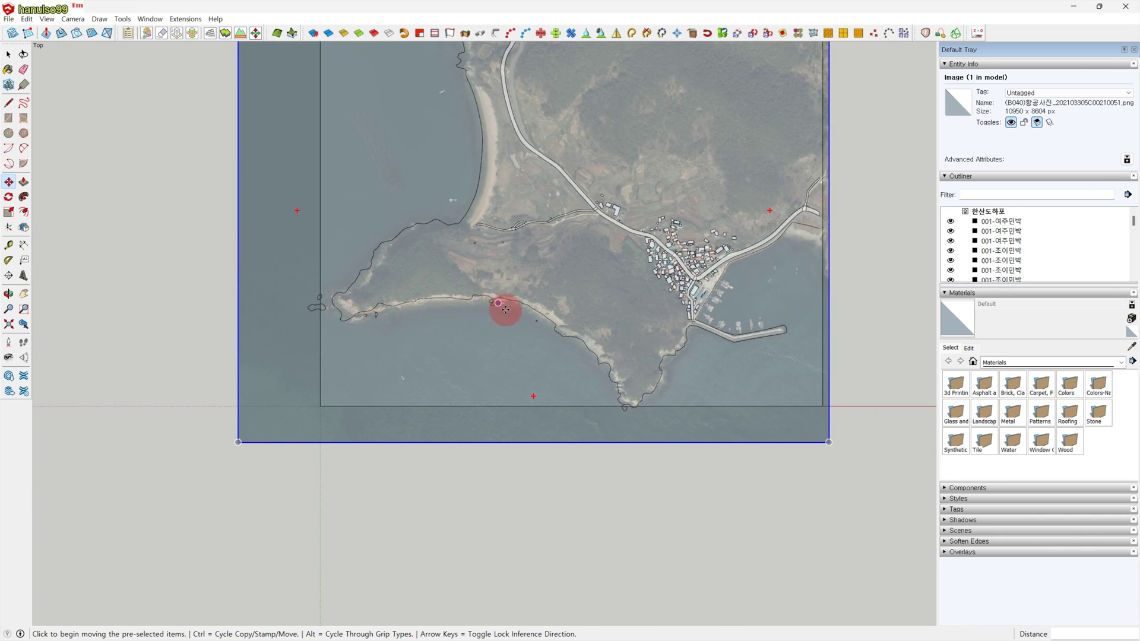
scroll(563, 379, "down", 2)
key("space")
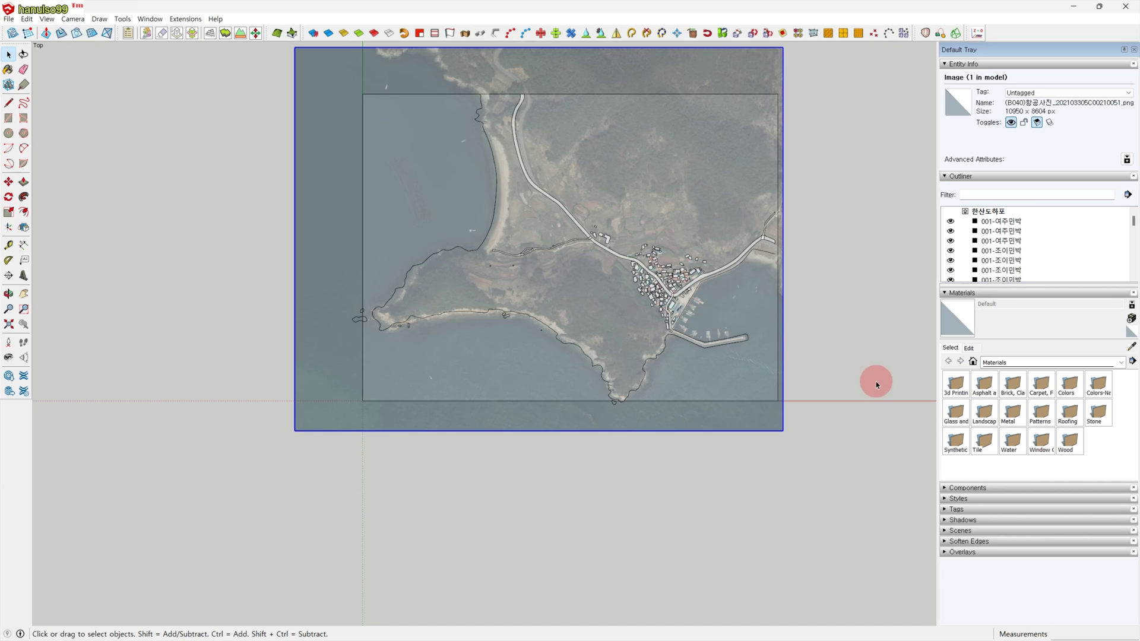
Start a new model and draw a 200 × 200 mm square near the origin.
left_click(7, 19)
left_click(21, 30)
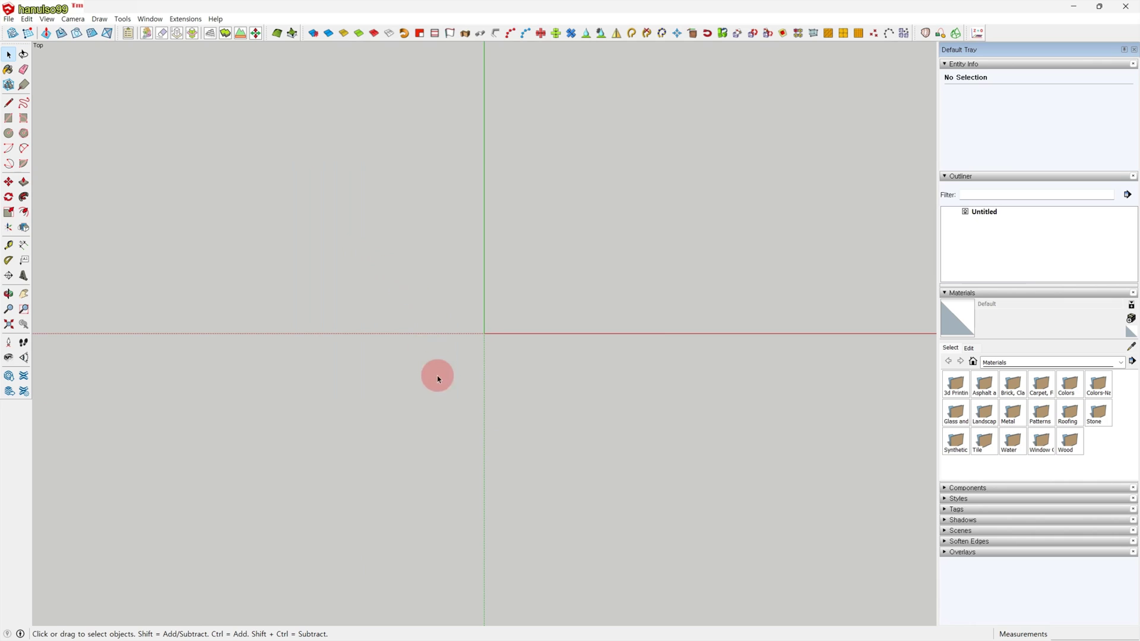
key("r")
left_click(528, 314)
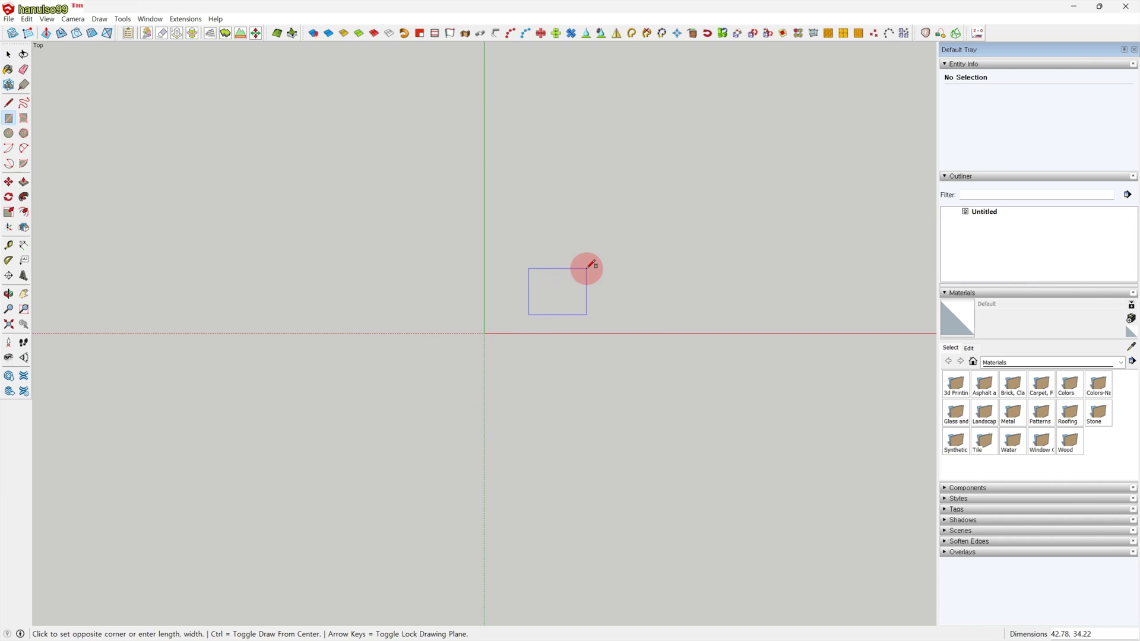
type("200,200")
key("Return")
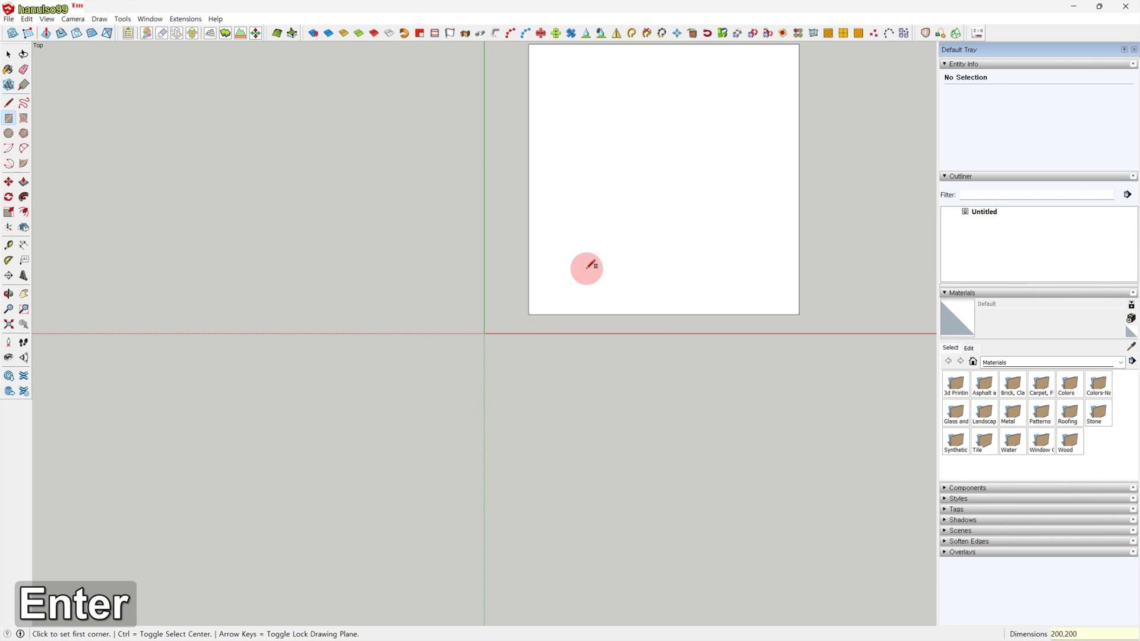
Draw a separate 150 × 150 mm square beside the first one along the red axis.
scroll(584, 273, "down", 2)
middle_click_drag(643, 307, 448, 356, "shift")
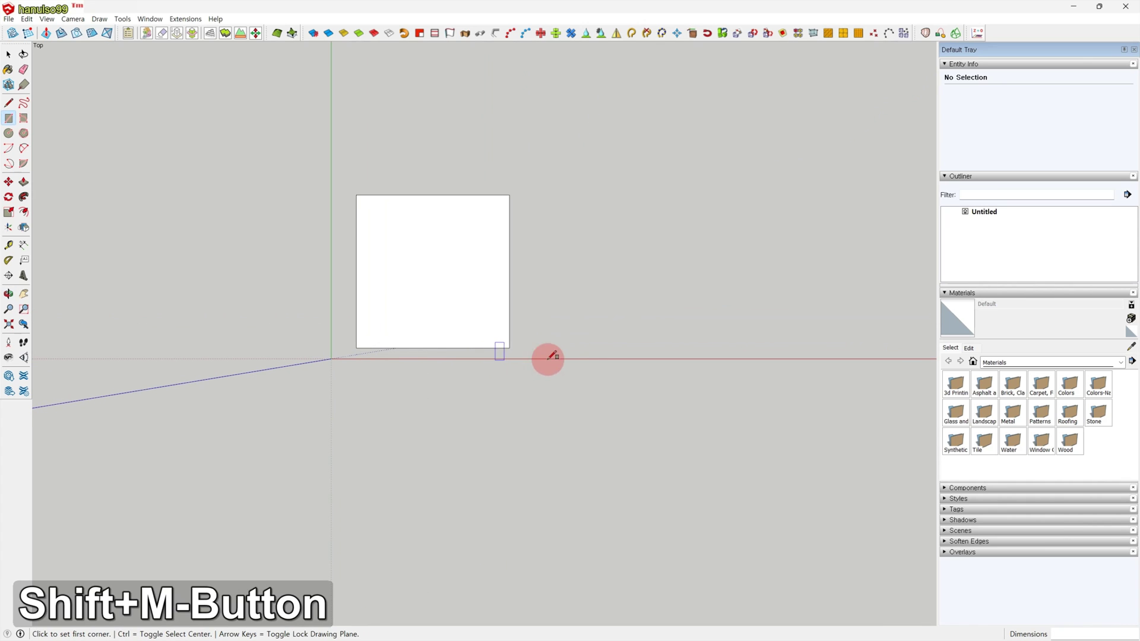
key("r")
left_click_drag(579, 345, 621, 304)
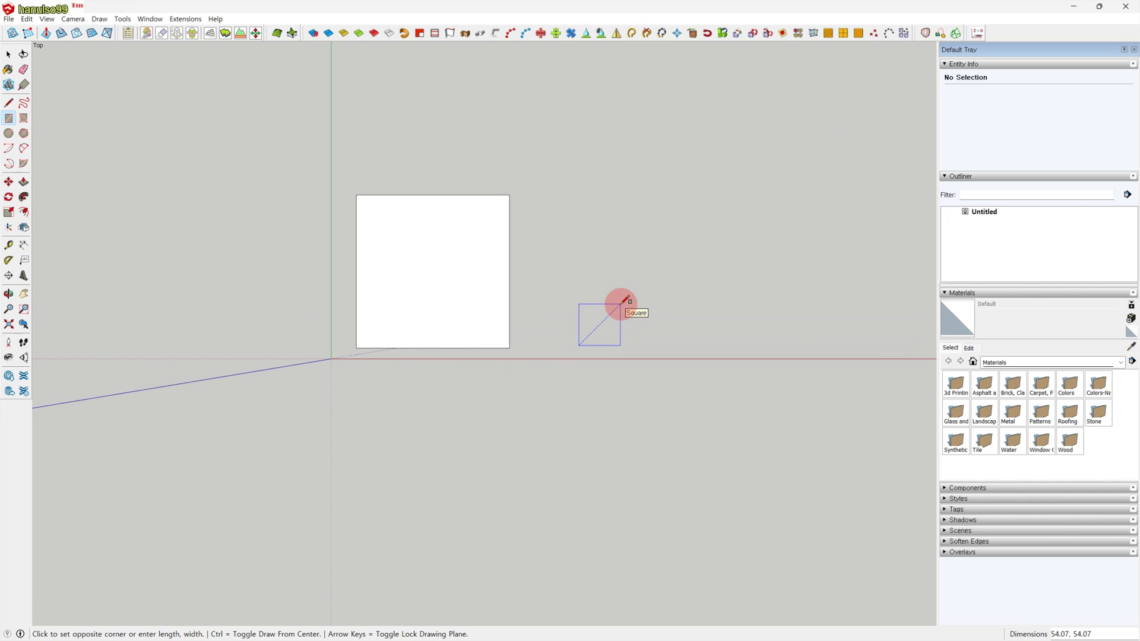
type("150,150")
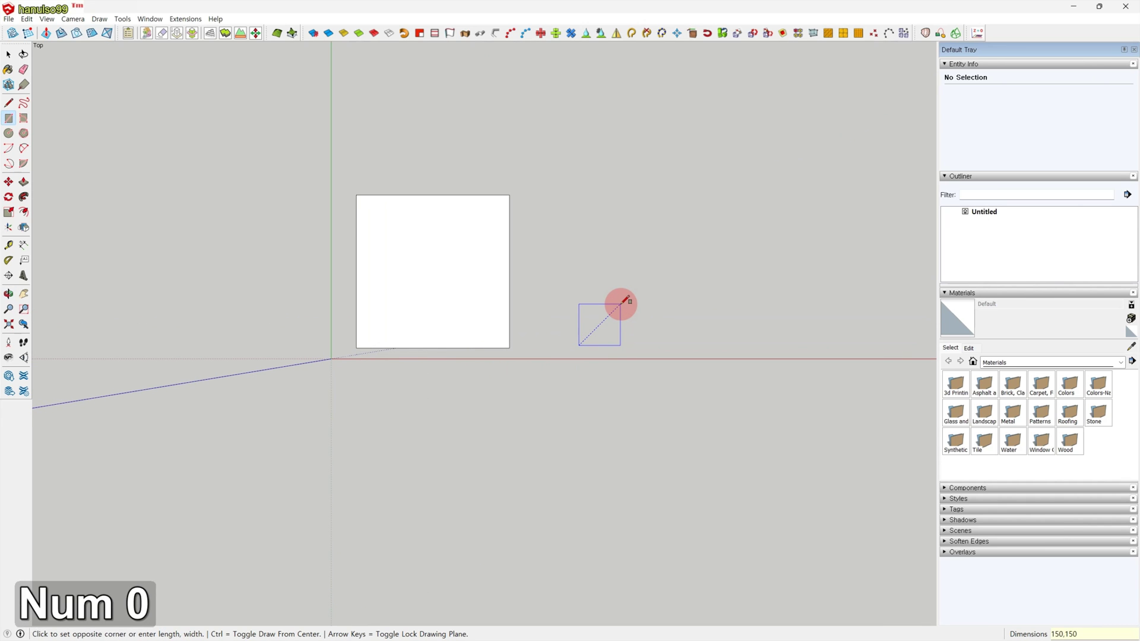
key("Return")
key("space")
Push/Pull the larger square upward 200 mm to form a cube.
middle_click_drag(525, 402, 448, 308)
left_click(448, 308)
type("p")
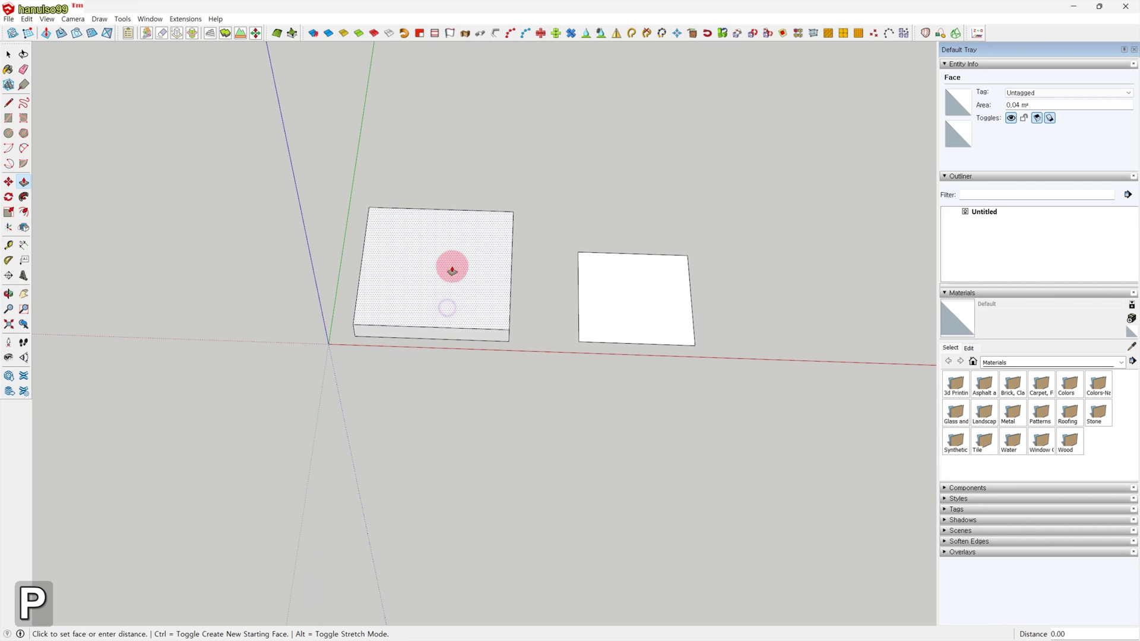
type("20")
key("Return")
key("space")
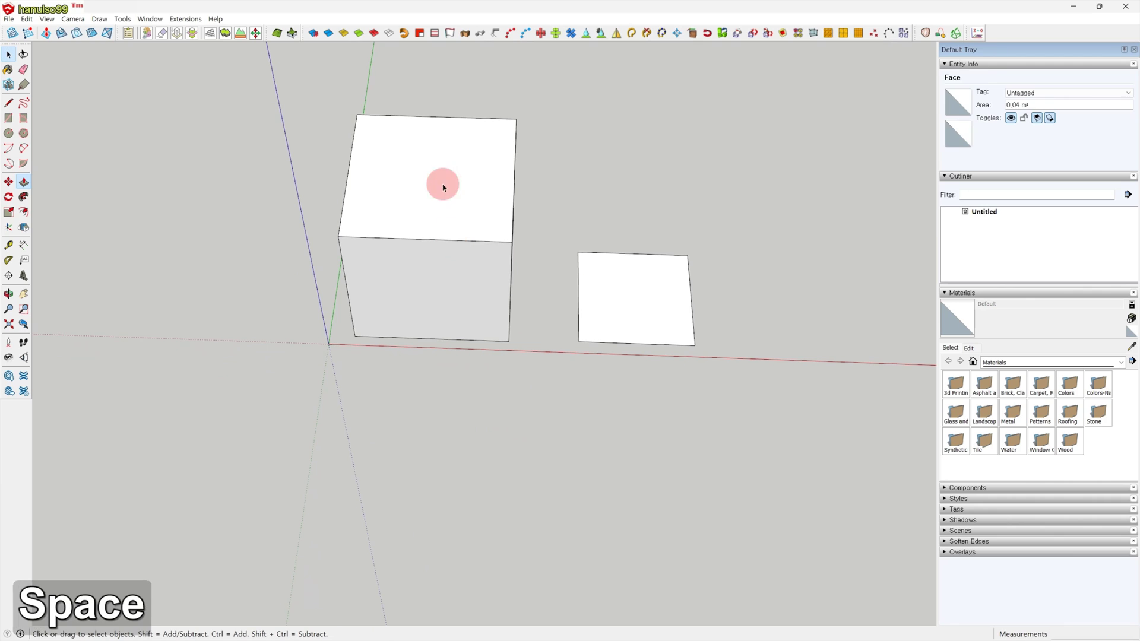
Push/Pull the smaller square upward 150 mm to form a second cube.
left_click(453, 243)
left_click(624, 285)
key("p")
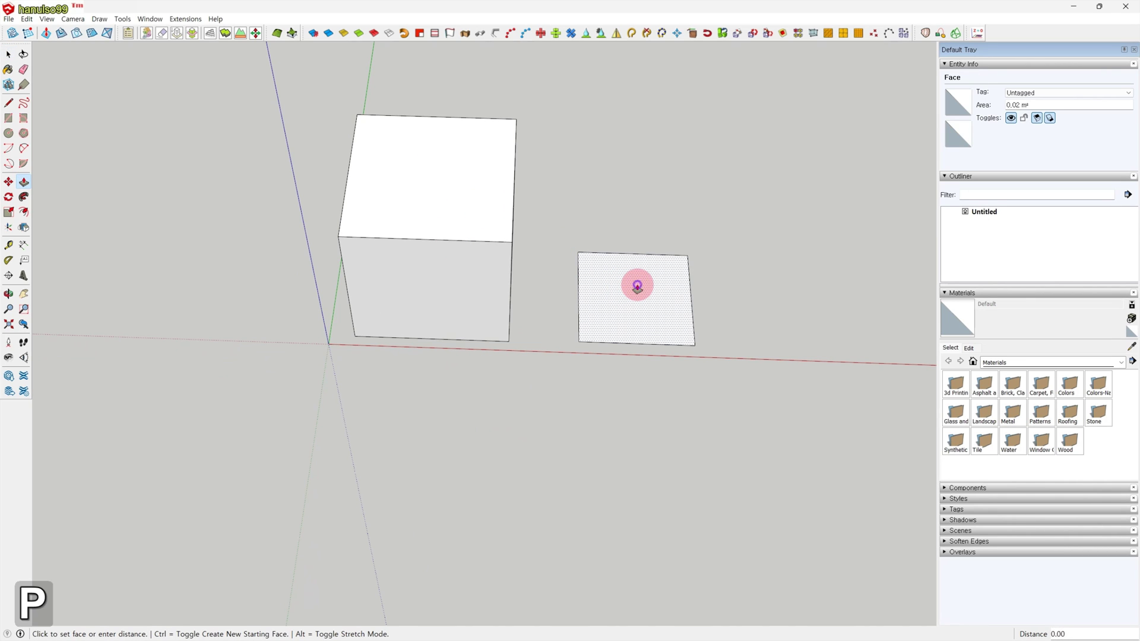
left_click(637, 287)
type("150")
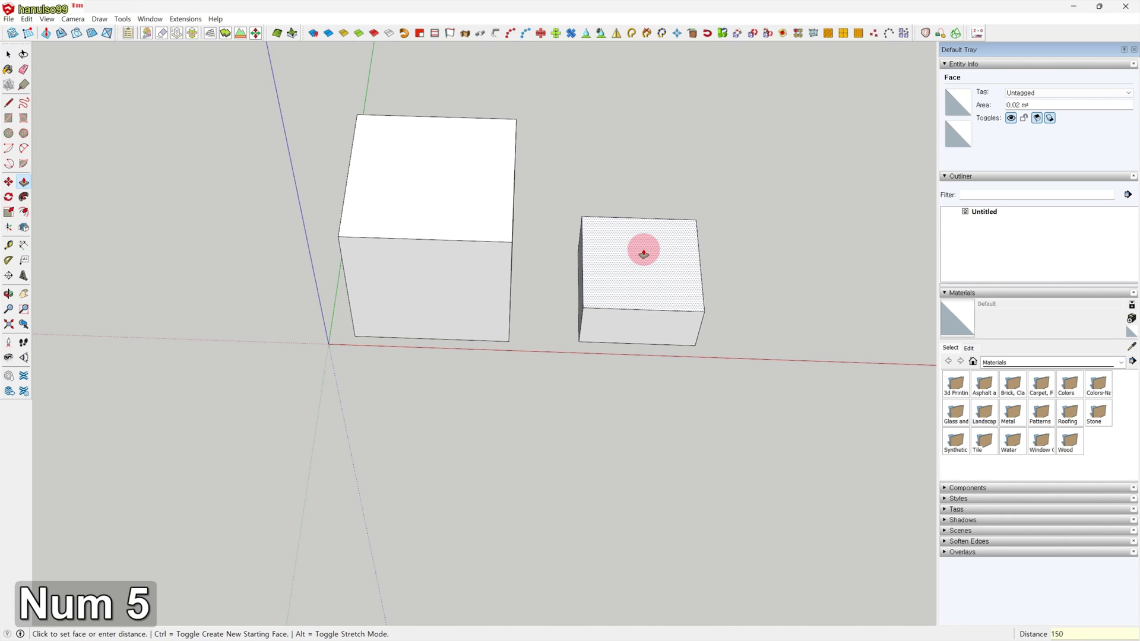
key("Return")
key("space")
Make the whole larger cube a group.
middle_click_drag(643, 249, 582, 330)
left_click_drag(365, 116, 557, 377)
key("g")
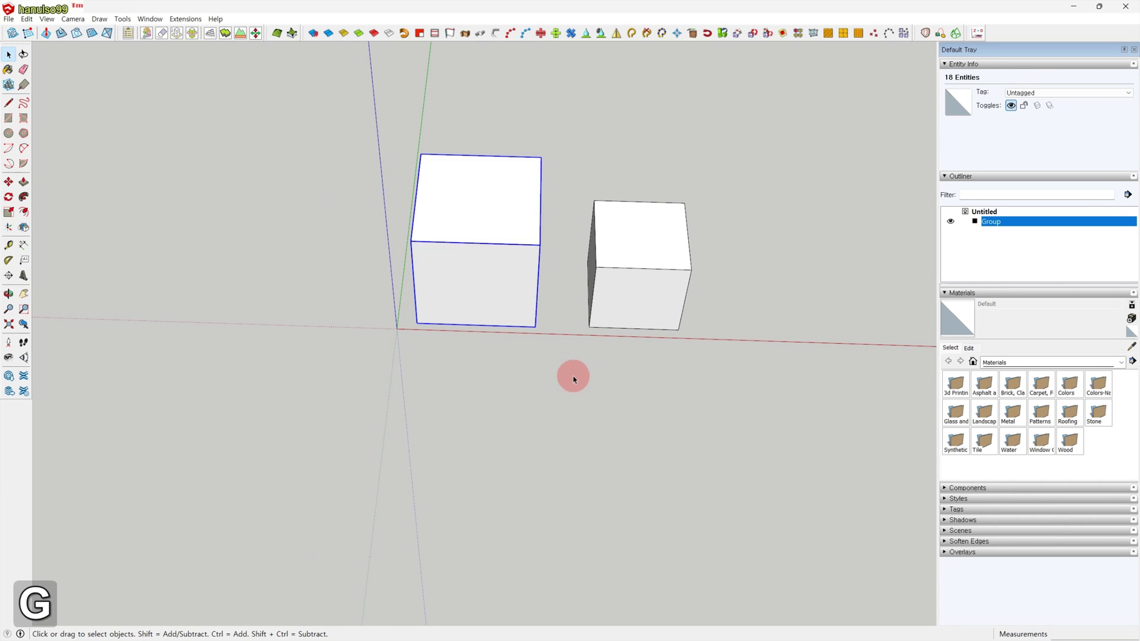
Draw a line across the smaller cube's top face about 40 mm from its outer edge, and group the cube with the line.
scroll(596, 371, "up", 1)
key("l")
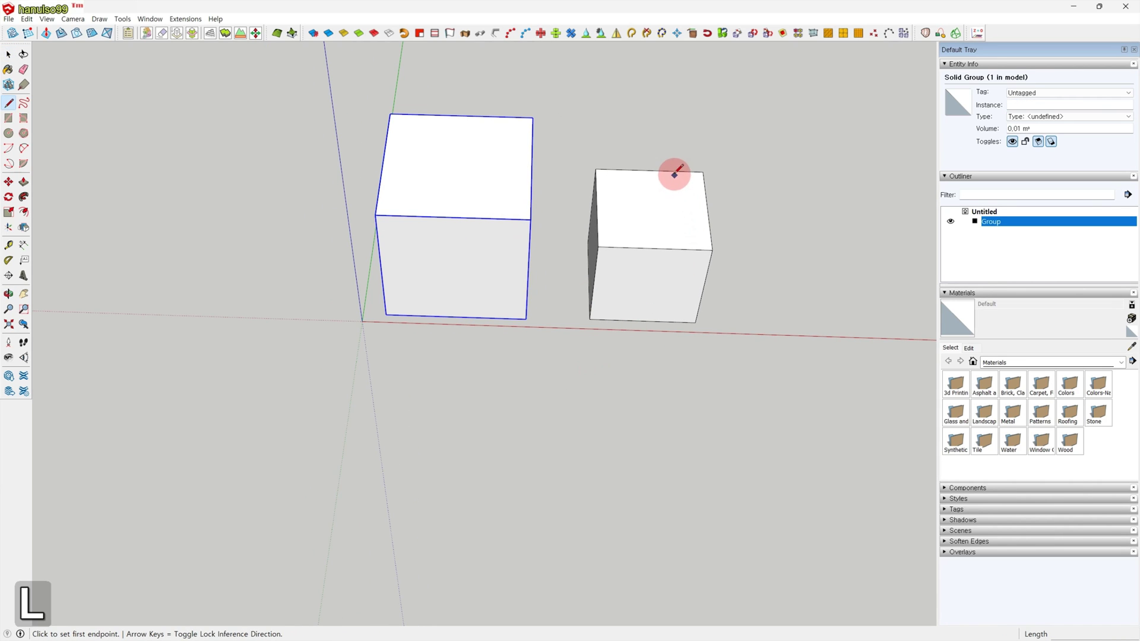
left_click(674, 171)
left_click(678, 249)
key("space")
left_click_drag(572, 141, 737, 355)
key("g")
left_click(728, 370)
Measure the smaller cube's top face with the Tape Measure, from the drawn line to the outer edge and across the full width.
mouse_move(705, 427)
middle_mouse_down()
mouse_move(715, 394)
mouse_move(707, 437)
mouse_move(687, 425)
middle_mouse_up()
scroll(683, 418, "up", 1)
left_click(455, 229)
left_click(611, 305)
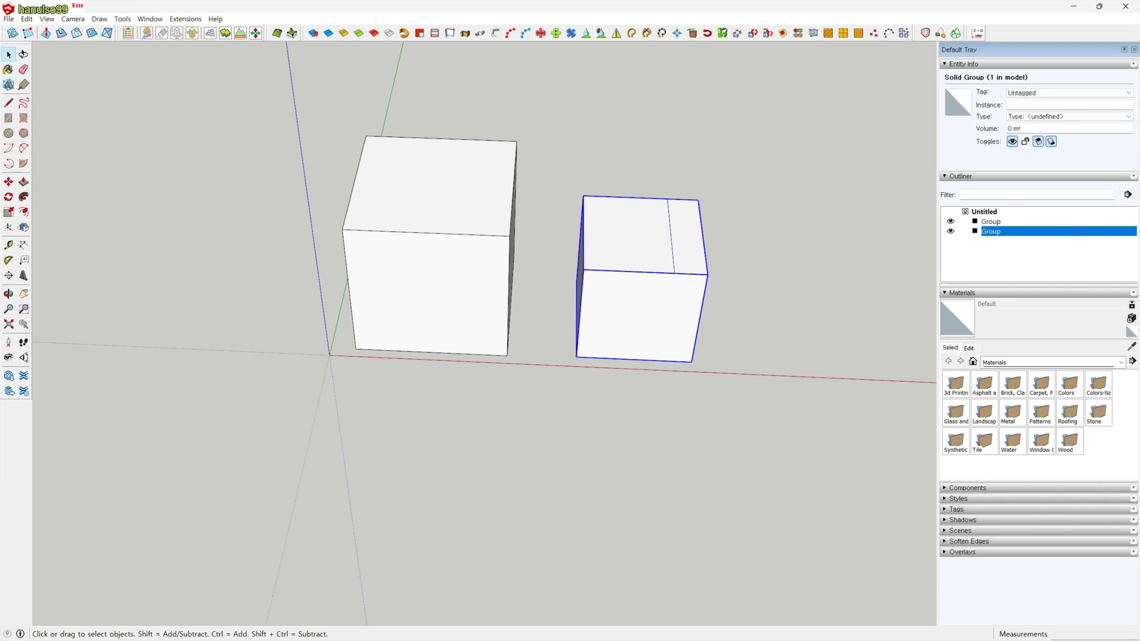
left_click(10, 250)
left_click(673, 248)
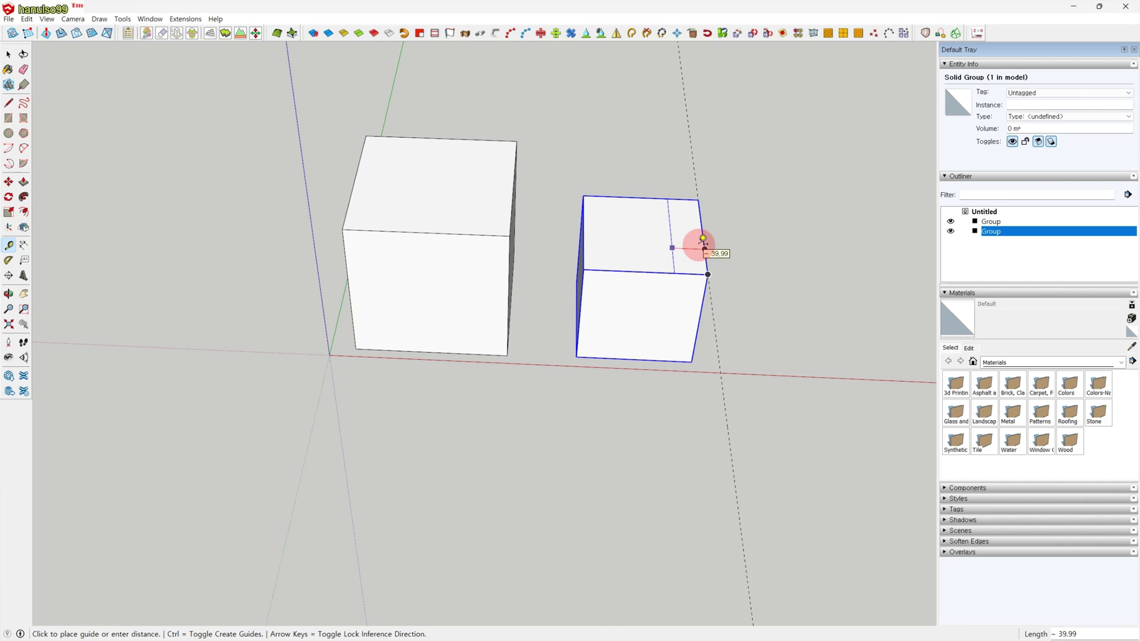
left_click(704, 245)
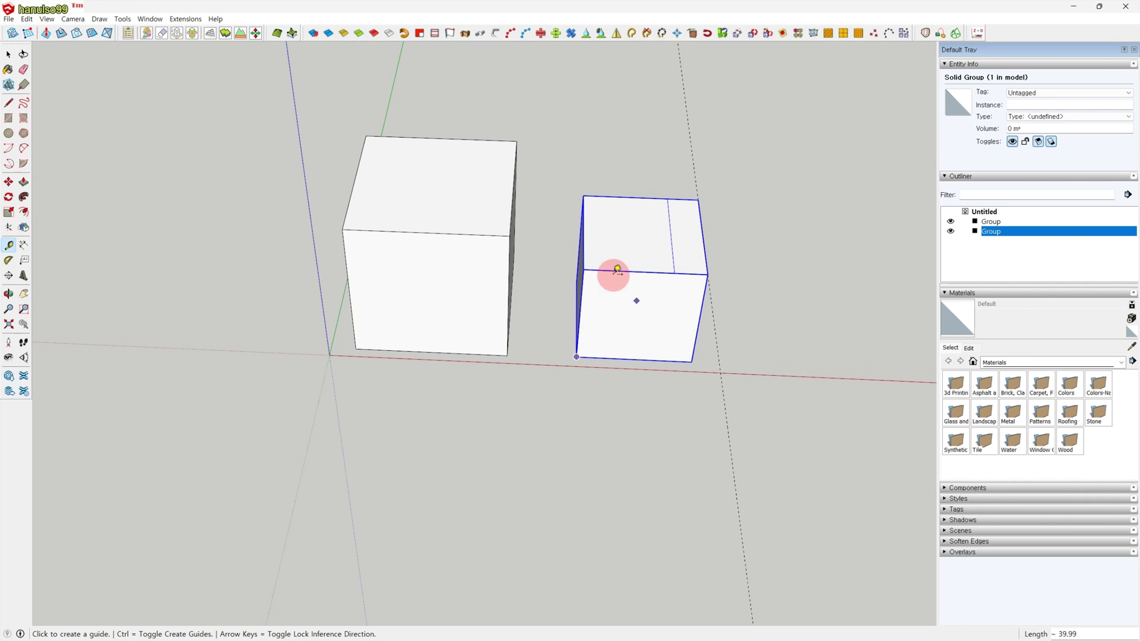
left_click(586, 245)
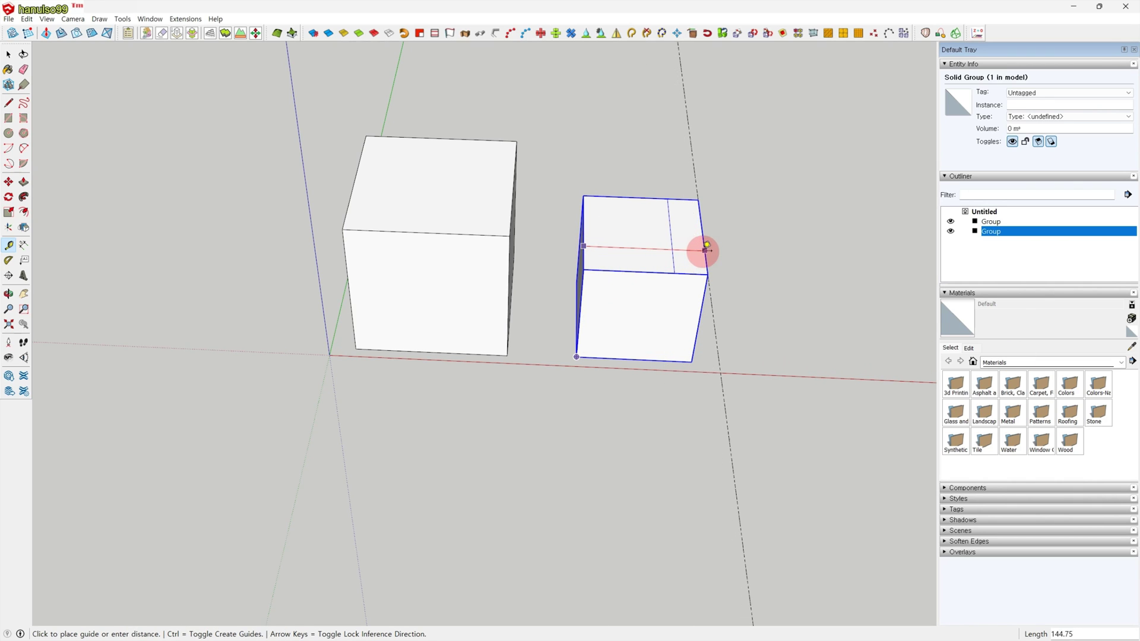
key("Escape")
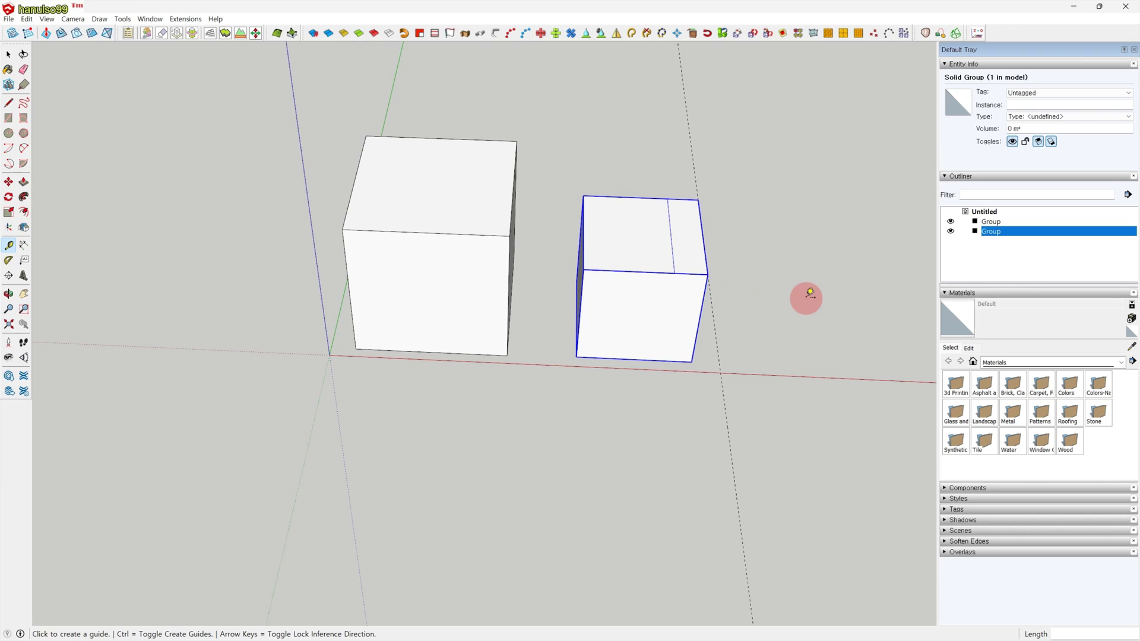
Delete the guide line running along the smaller cube's outer top edge.
key("space")
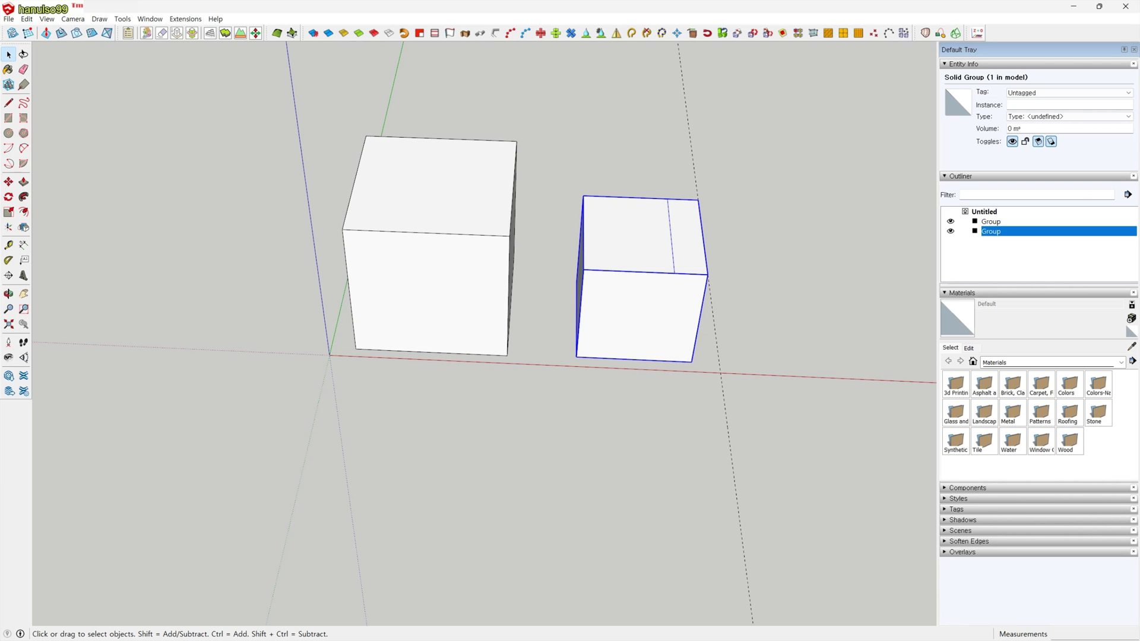
left_click_drag(764, 484, 681, 463)
key("Delete")
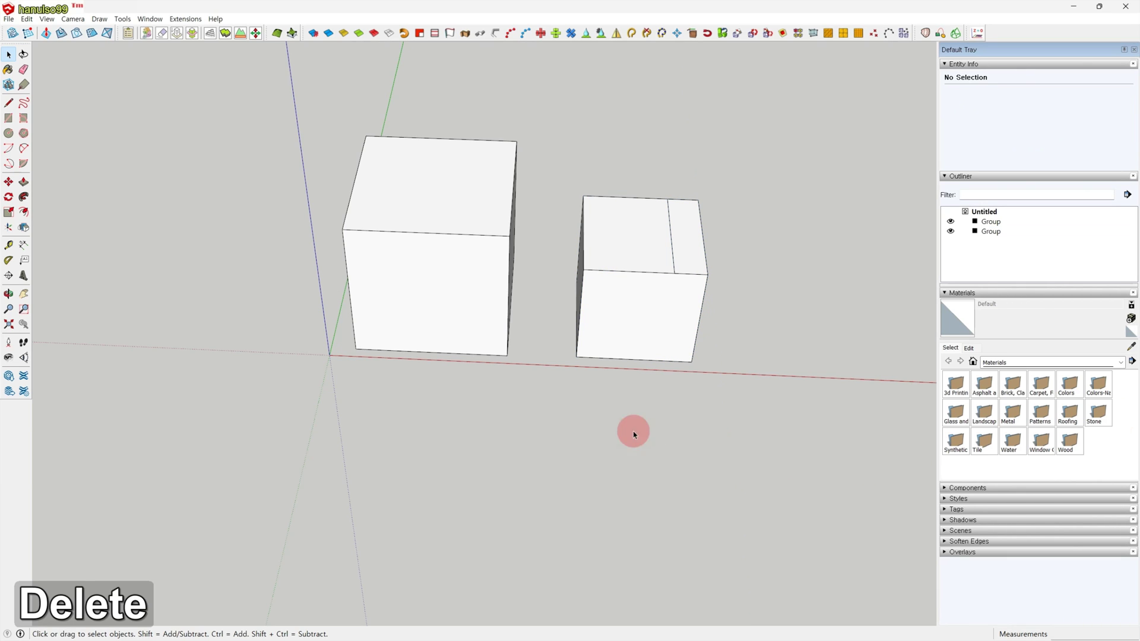
Resize the whole model with the Tape Measure, guides off, setting the distance between the smaller cube's line and outer corner to 50 mm.
left_click(9, 245)
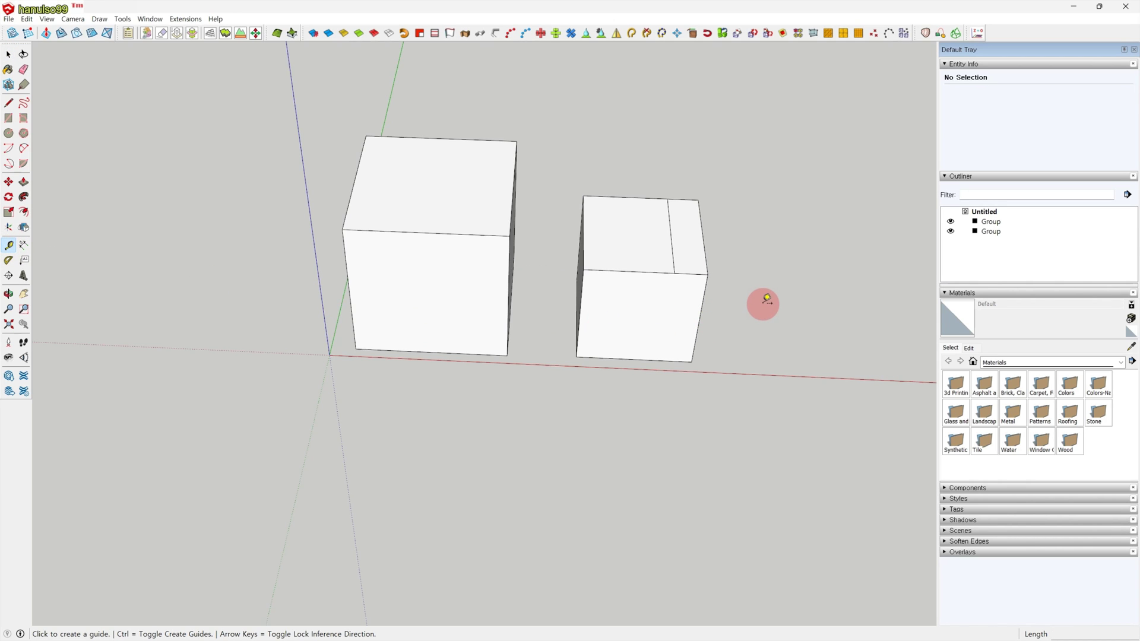
key("ctrl")
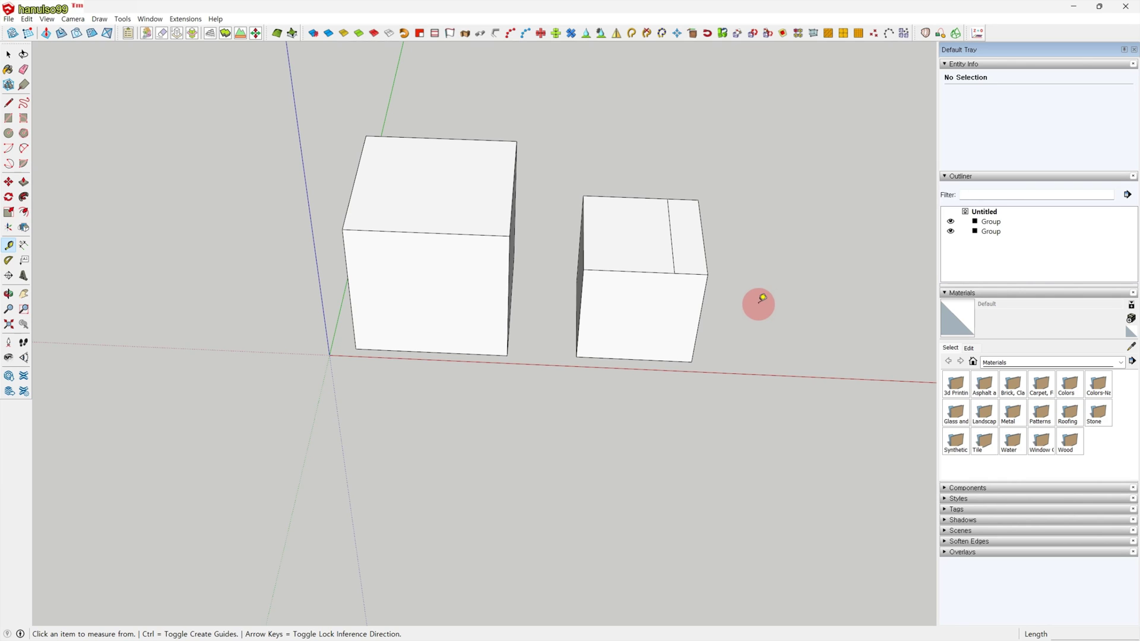
left_click(708, 275)
left_click(674, 273)
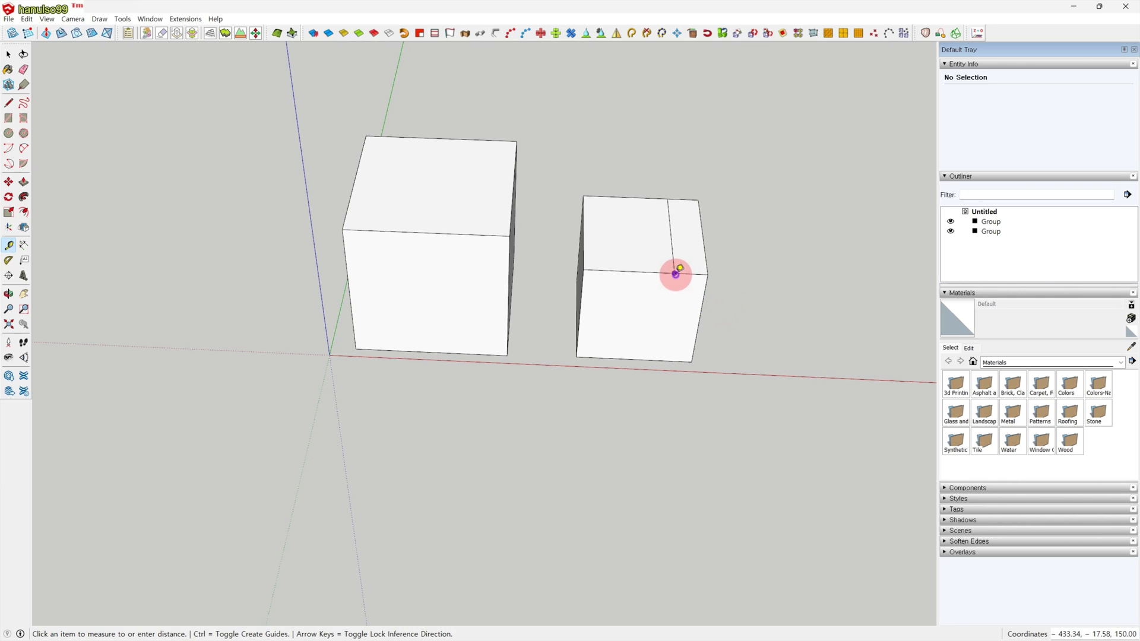
left_click(708, 274)
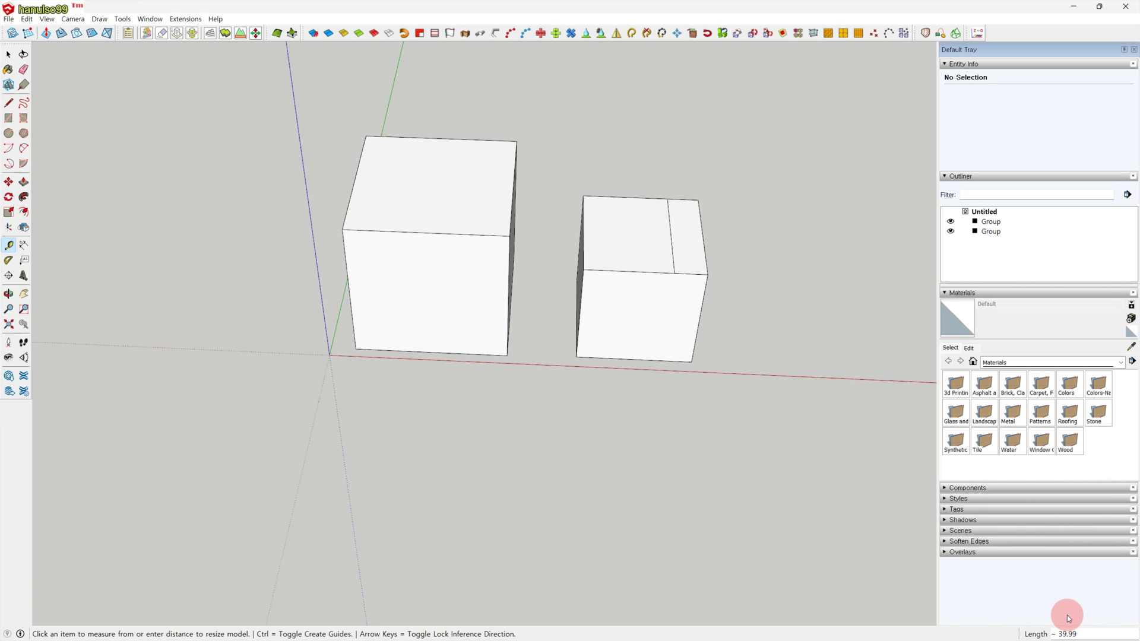
type("50")
key("Return")
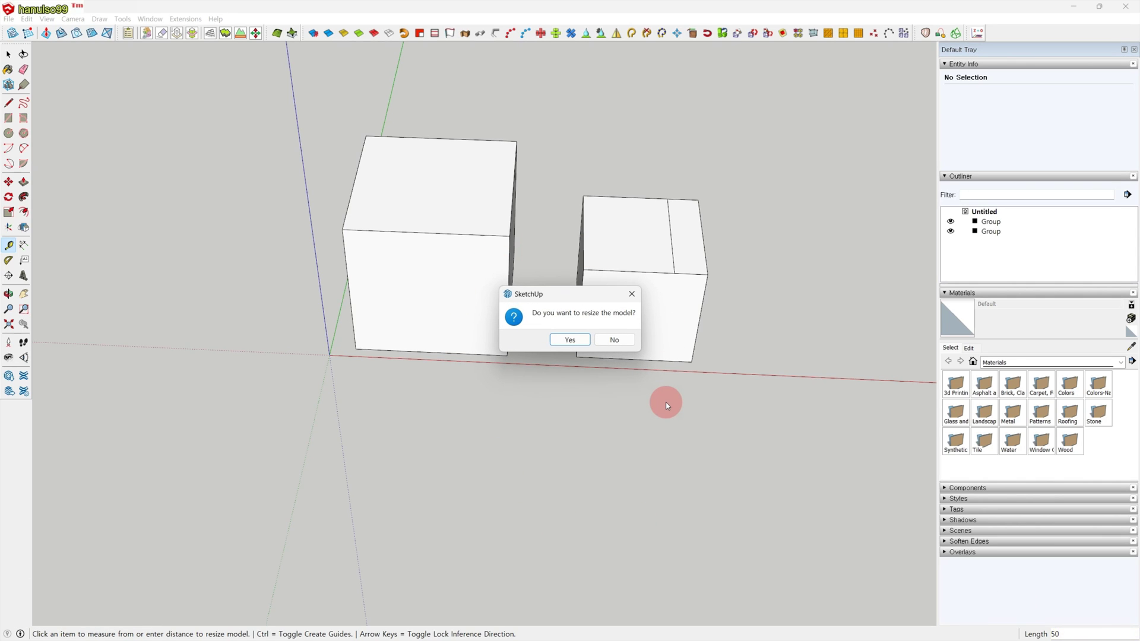
left_click(569, 341)
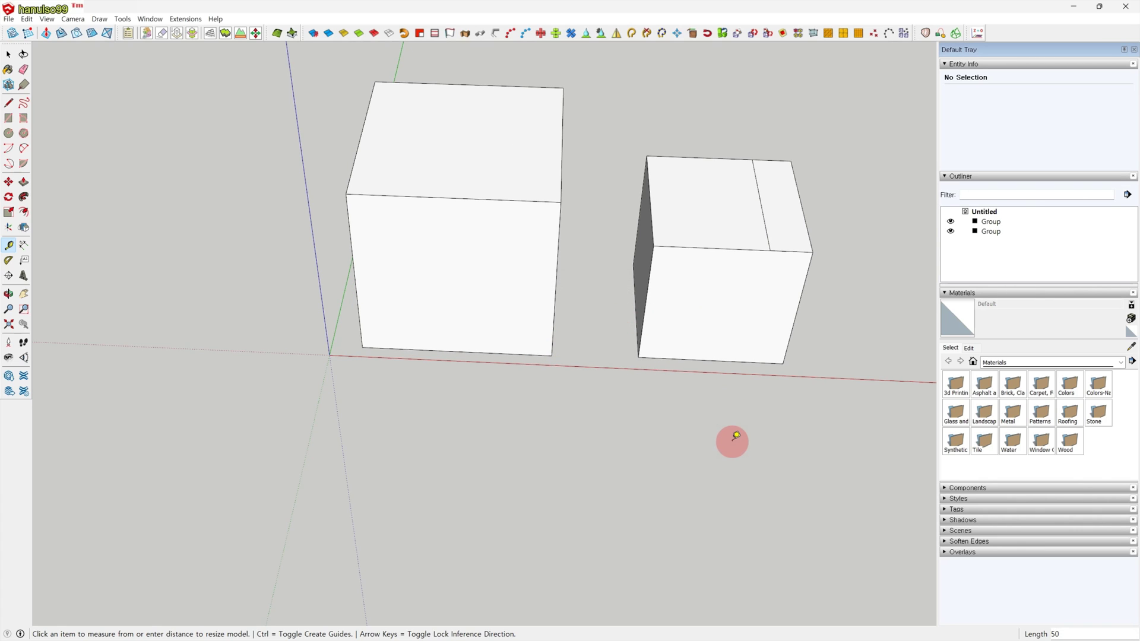
Measure the resized smaller cube's top face, from the line to the outer edge and across its full width.
key("space")
key("t")
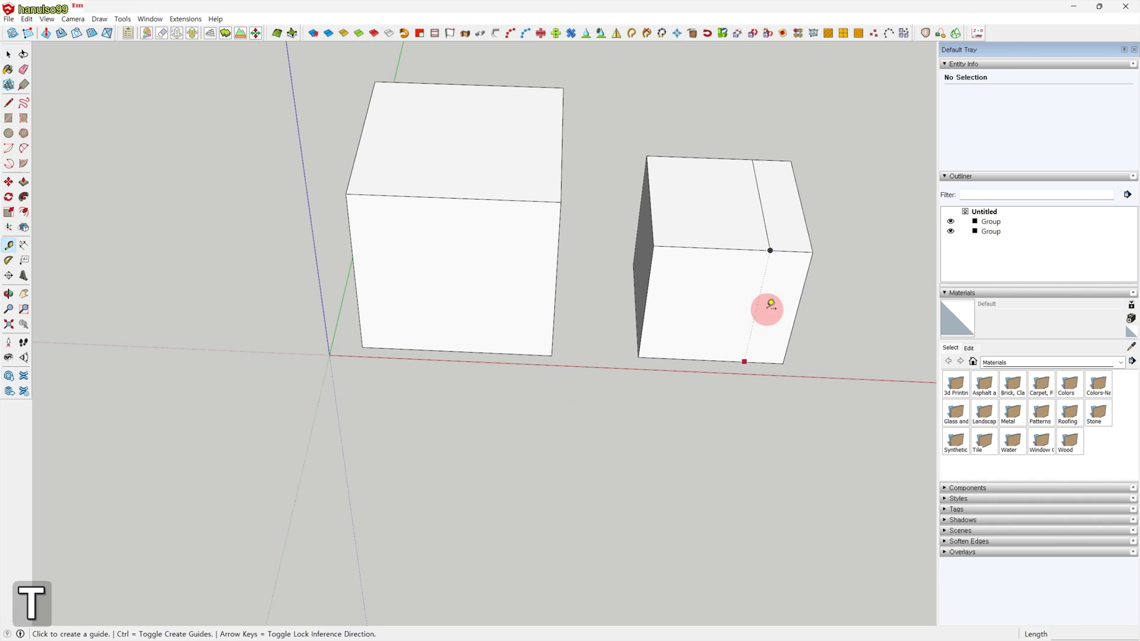
left_click(768, 241)
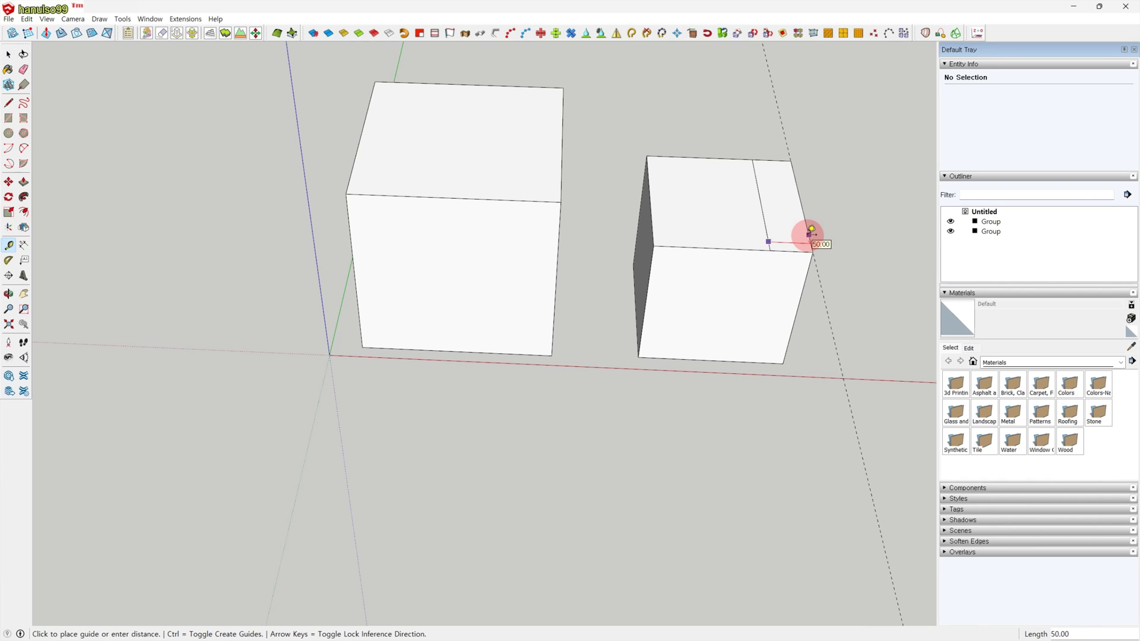
key("space")
key("t")
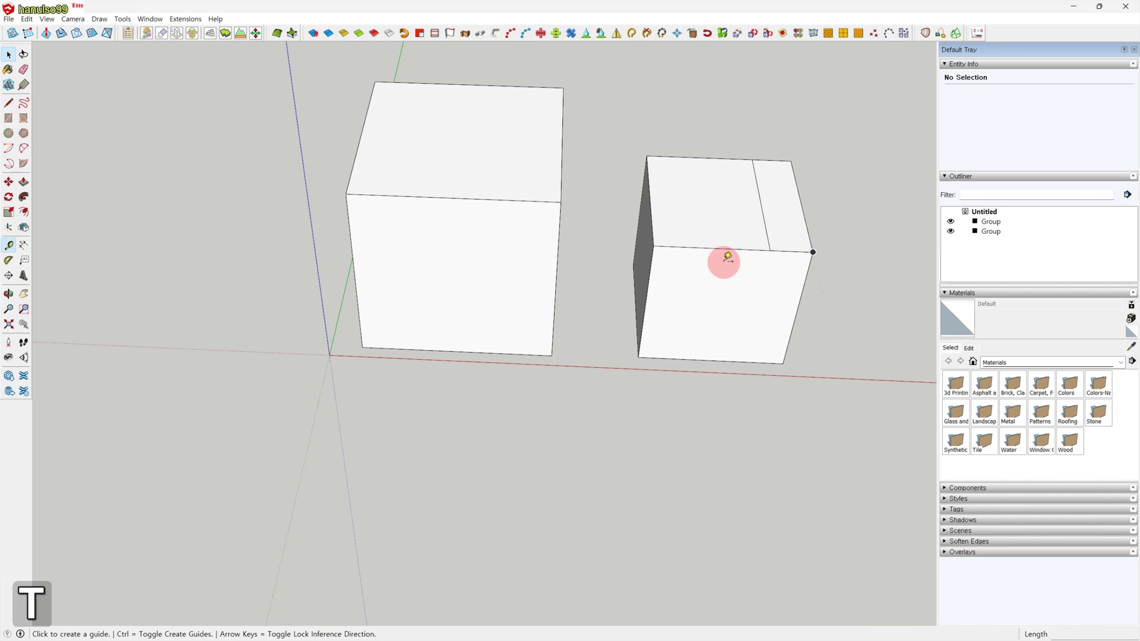
left_click(652, 227)
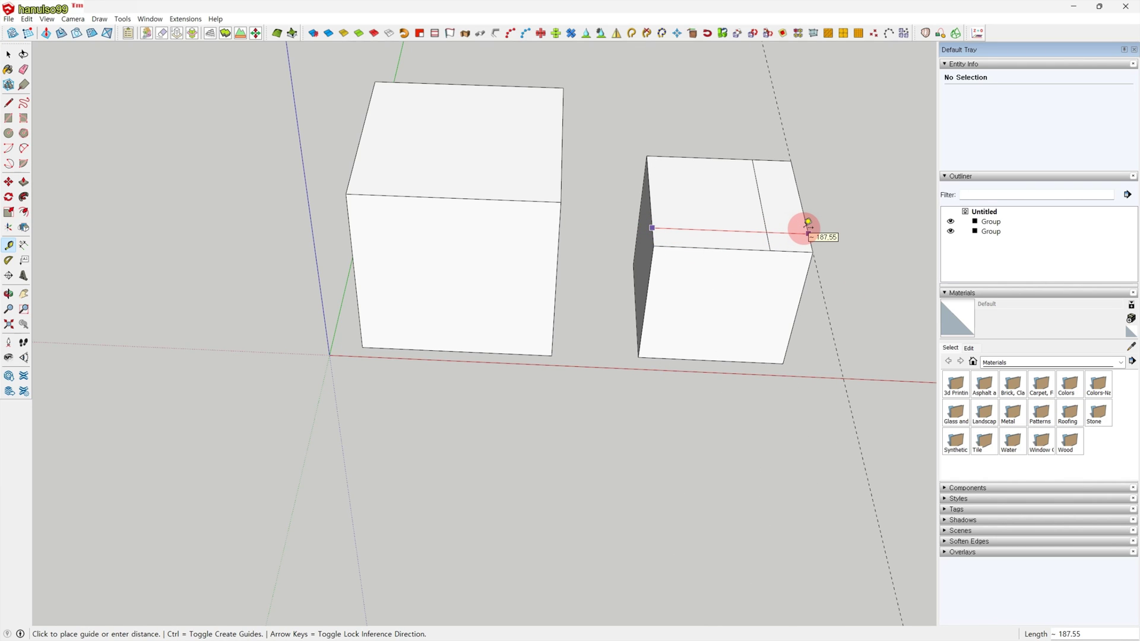
key("space")
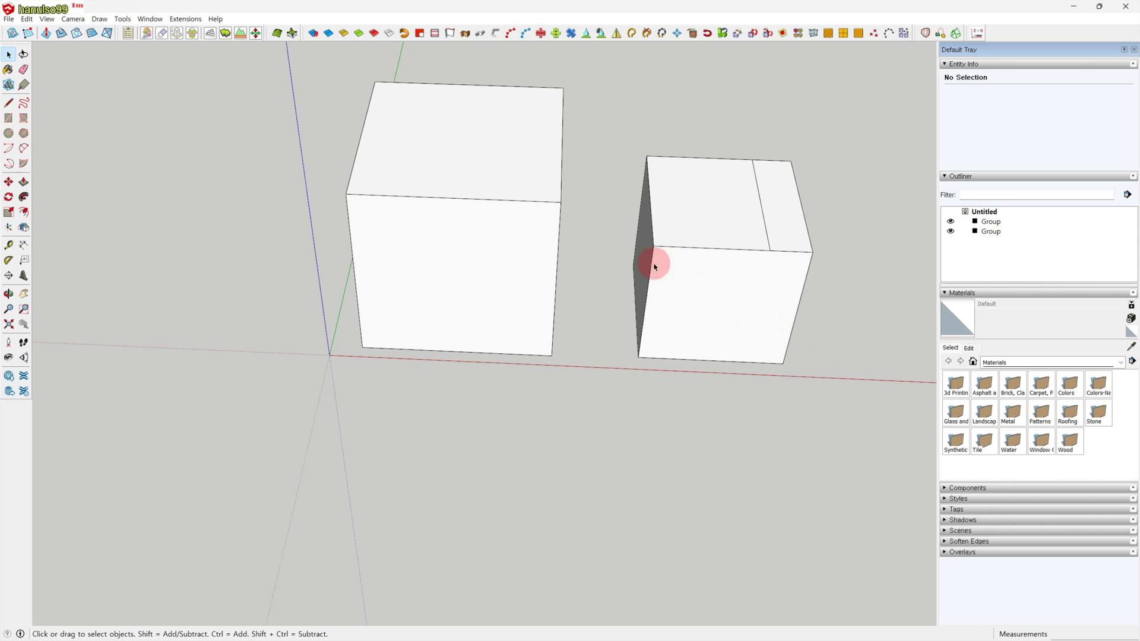
Measure the width of the larger cube's top face.
left_click(473, 172)
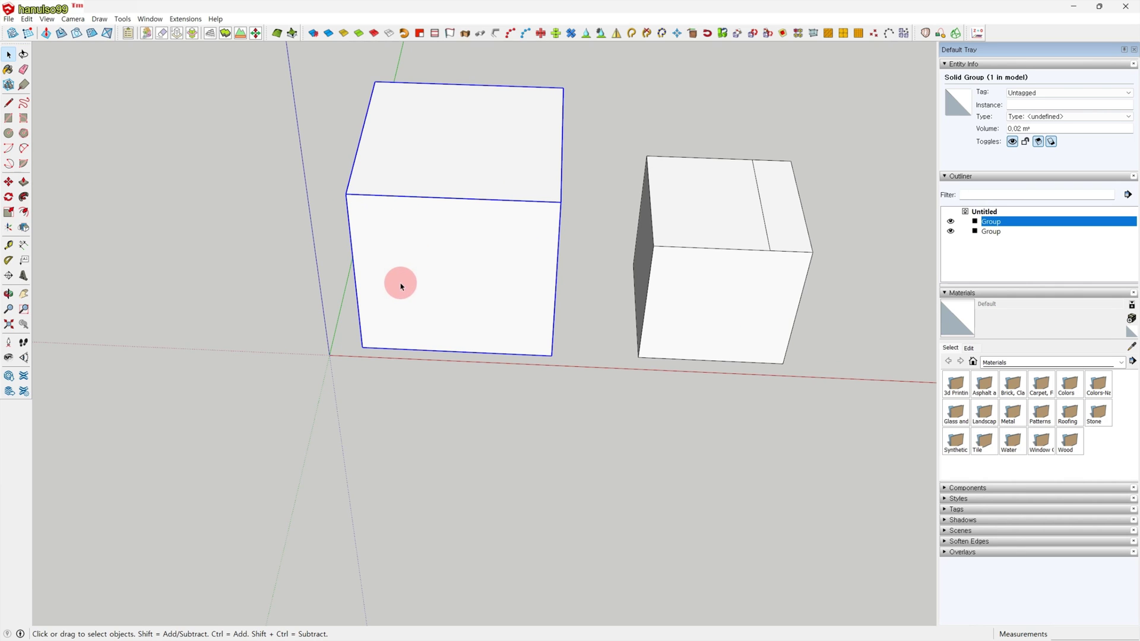
key("t")
left_click(353, 167)
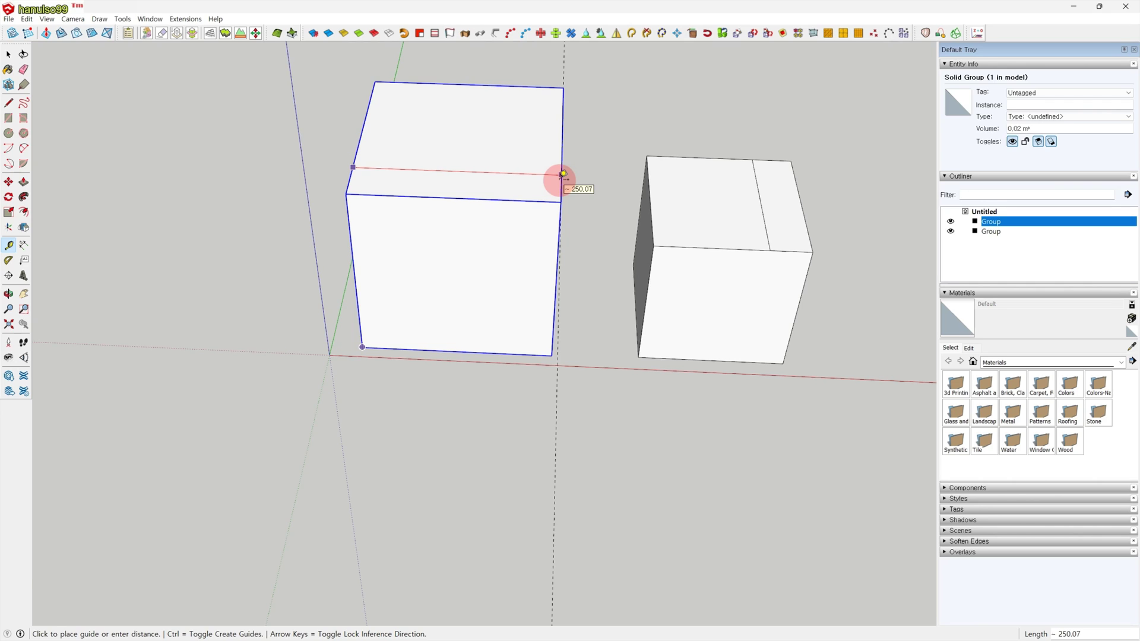
key("space")
left_click(601, 261)
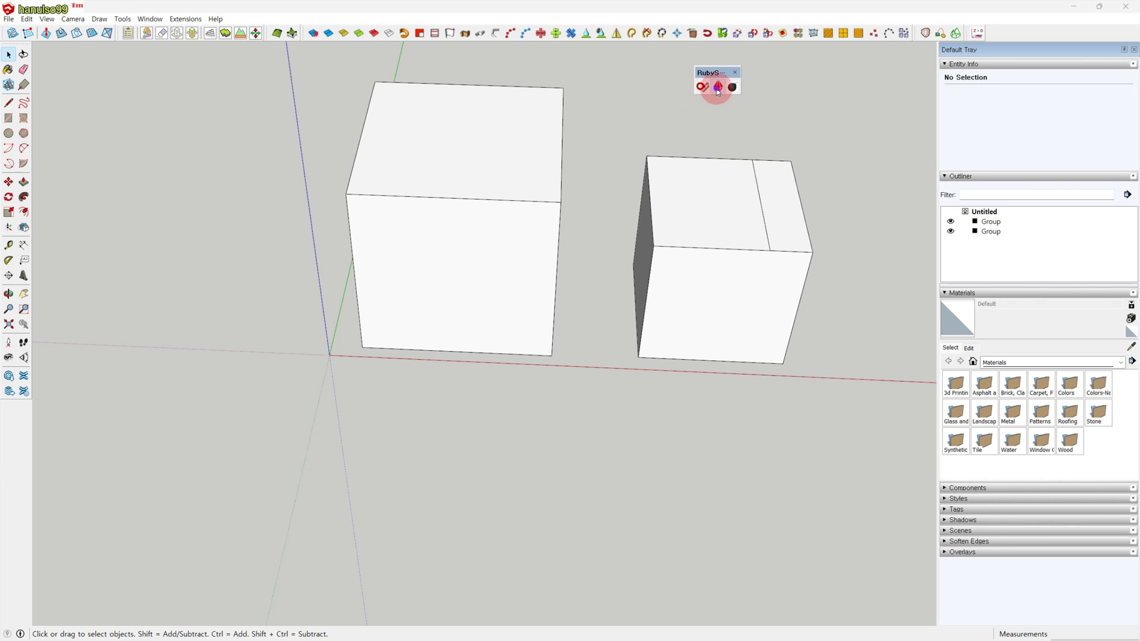
Open the RubySketch online model library, browse the listed models, and close the browser window.
left_click(717, 91)
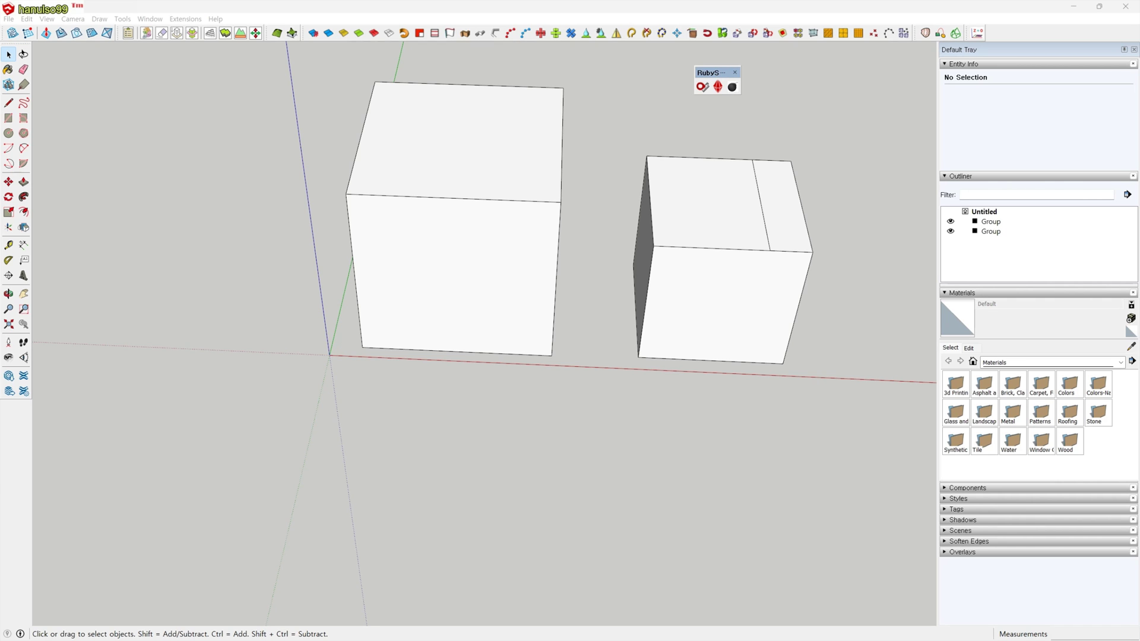
mouse_move(1139, 95)
left_mouse_down()
mouse_move(954, 91)
mouse_move(824, 62)
left_mouse_up()
mouse_move(969, 61)
left_mouse_down()
mouse_move(749, 56)
mouse_move(728, 38)
left_mouse_up()
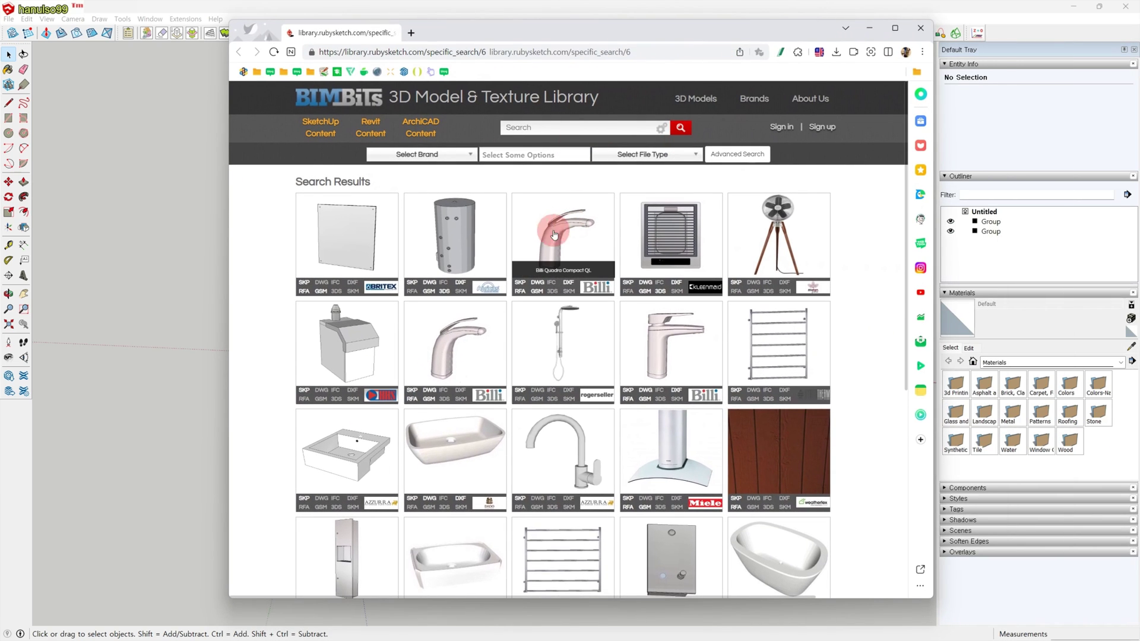
scroll(647, 279, "down", 5)
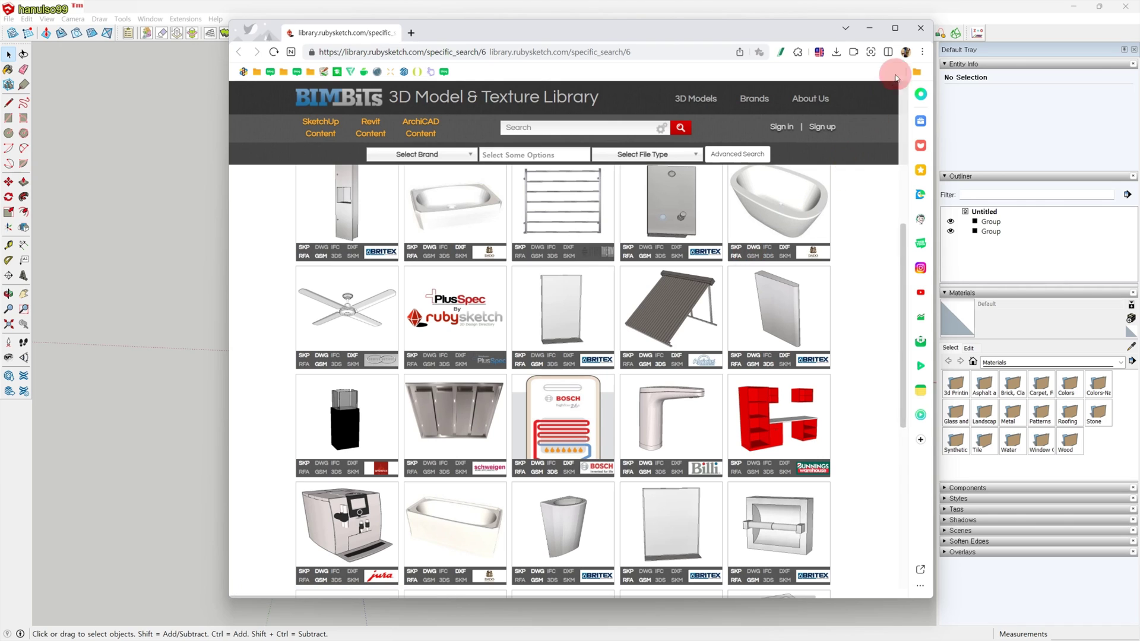
left_click(919, 30)
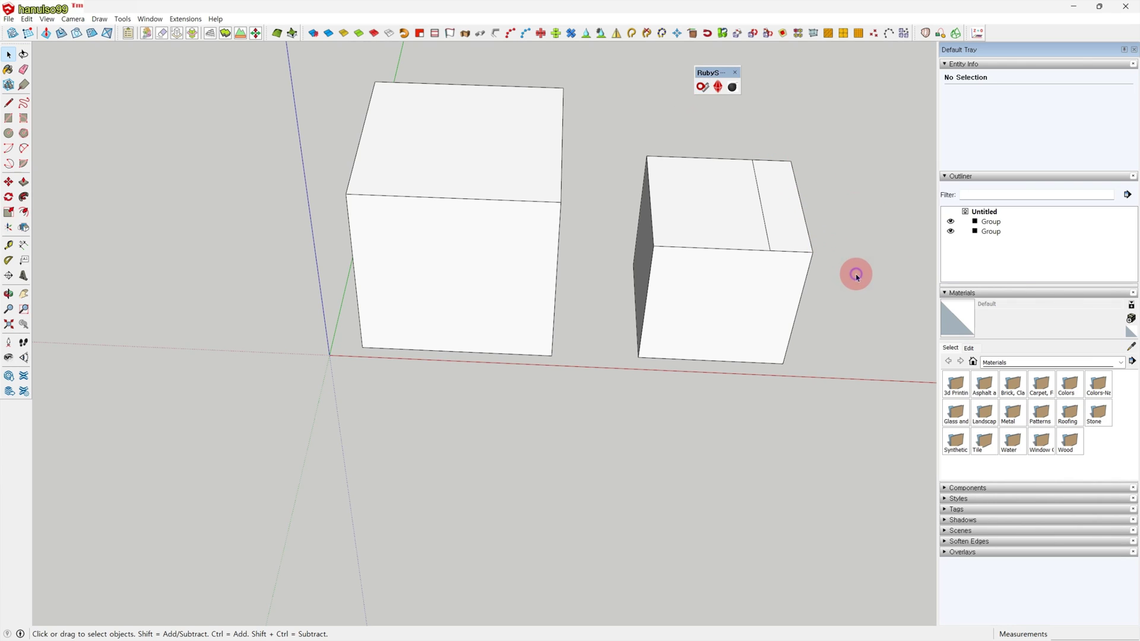
Undo the whole-model resize.
key("ctrl+y")
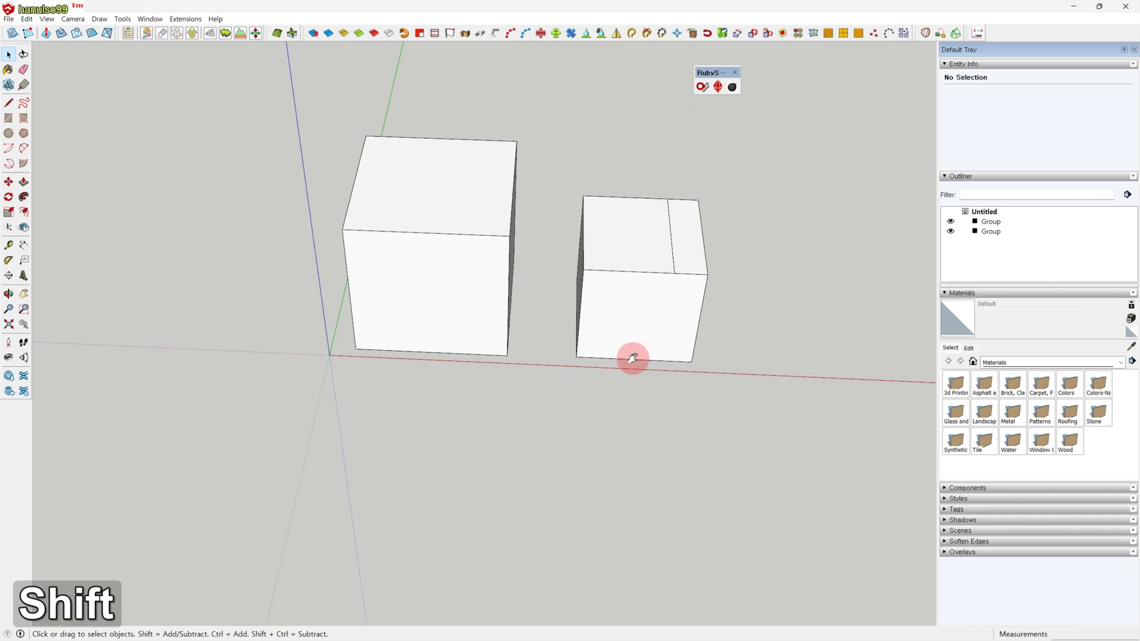
middle_click_drag(629, 353, 703, 379, "shift")
scroll(703, 378, "up", 4)
Measure the distance from the drawn line to the outer edge on the smaller cube's top face.
key("t")
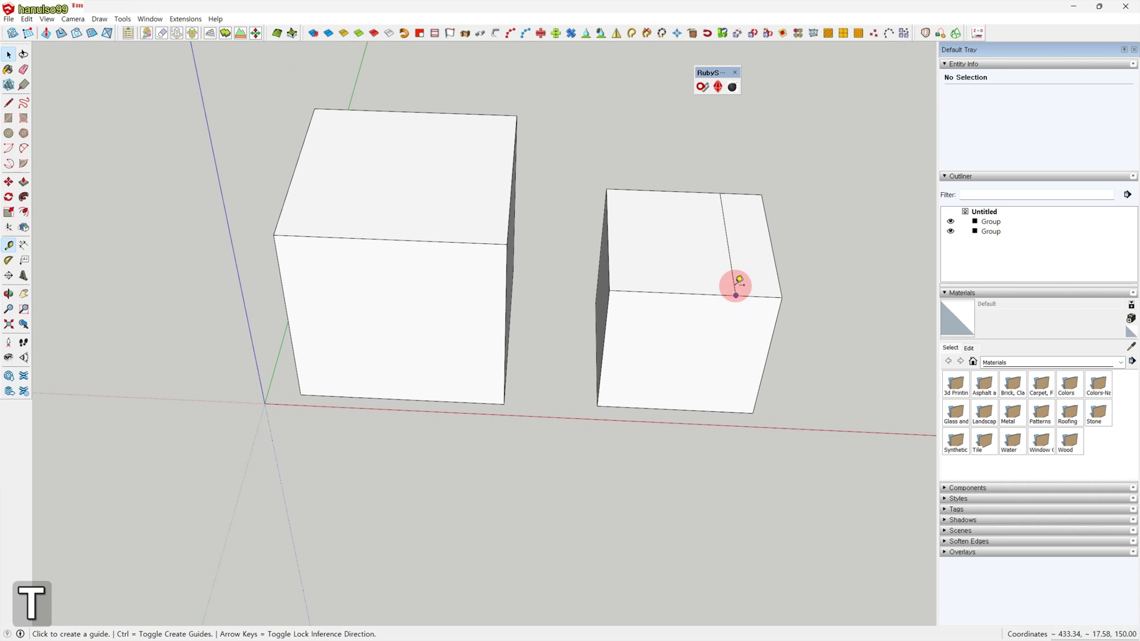
left_click(733, 276)
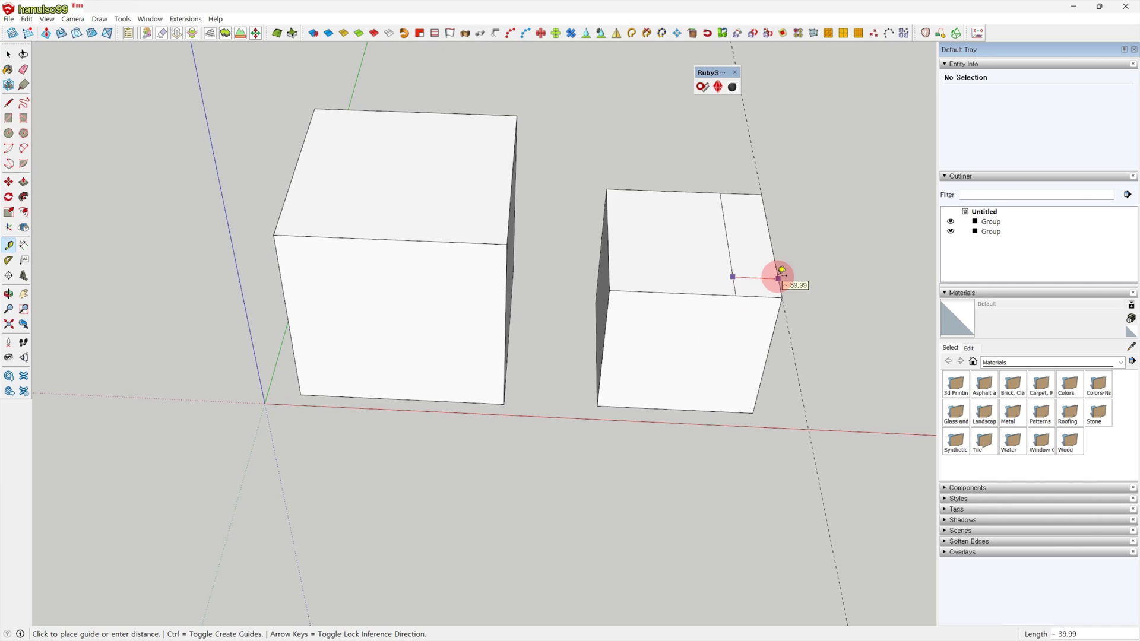
key("space")
Scale only the smaller cube group with the RubySketch scale tool, setting the distance from the line's front end to the outer corner to 50 mm.
left_click(706, 263)
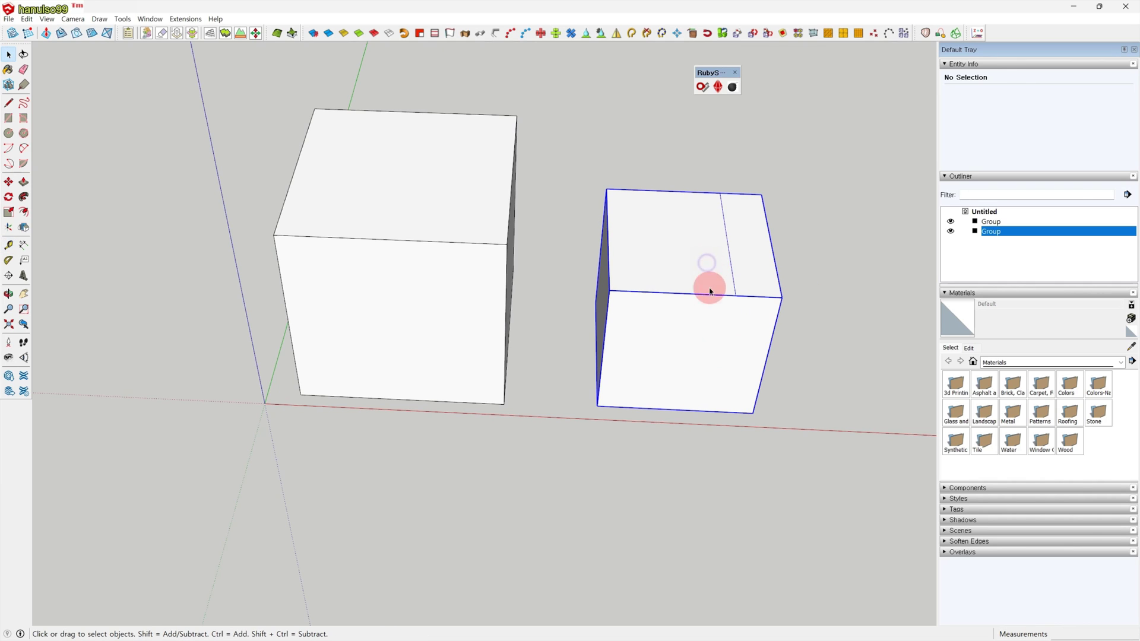
left_click(702, 87)
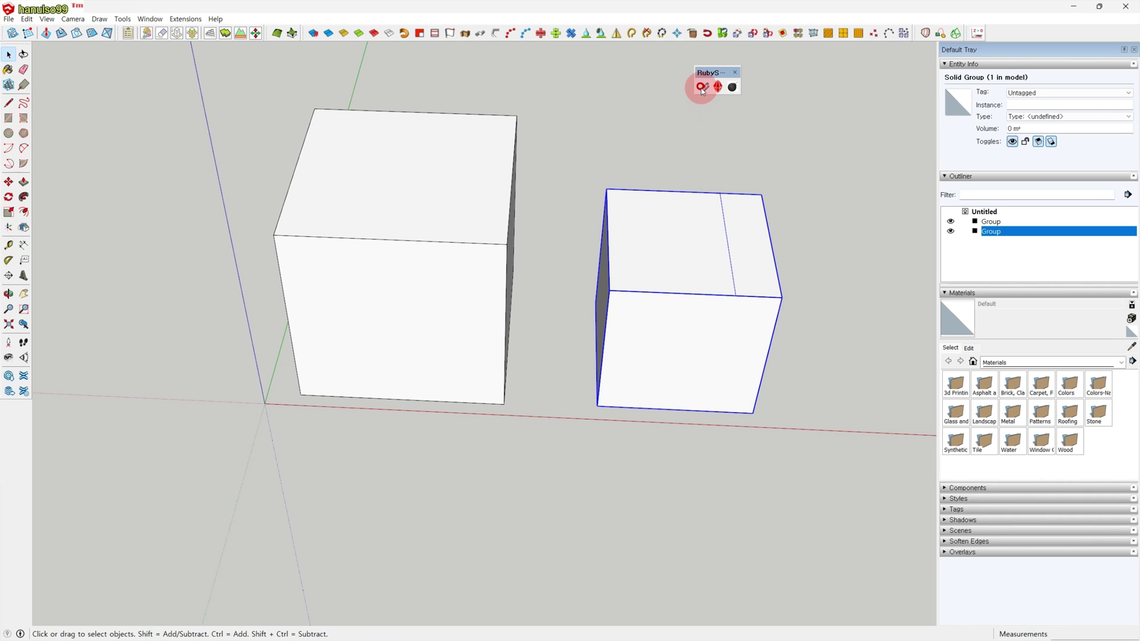
left_click(735, 295)
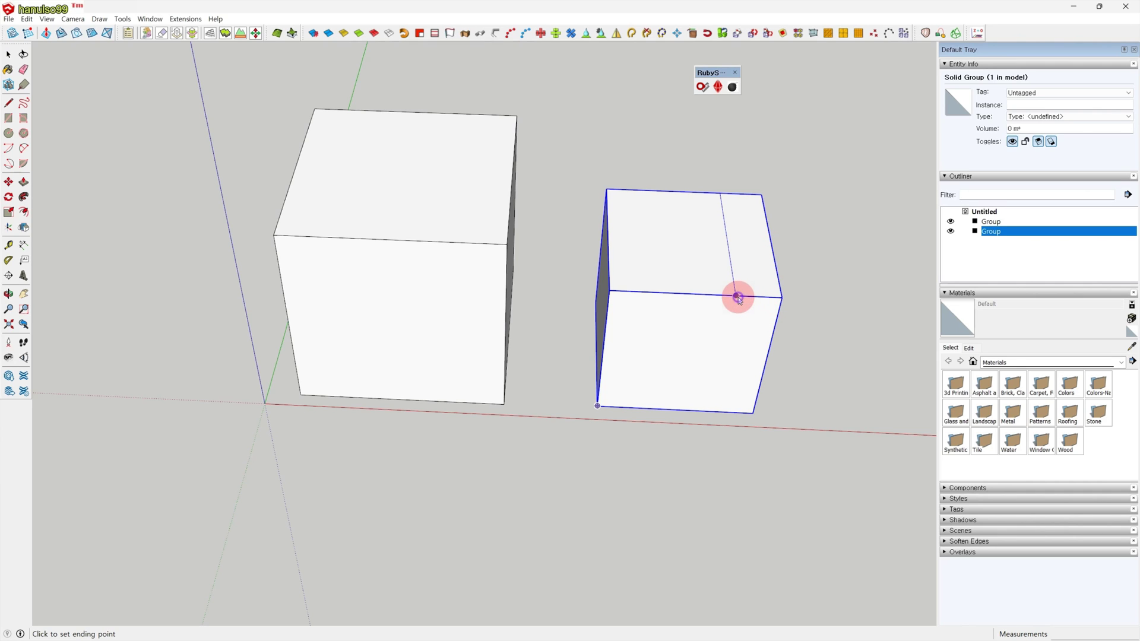
left_click(782, 297)
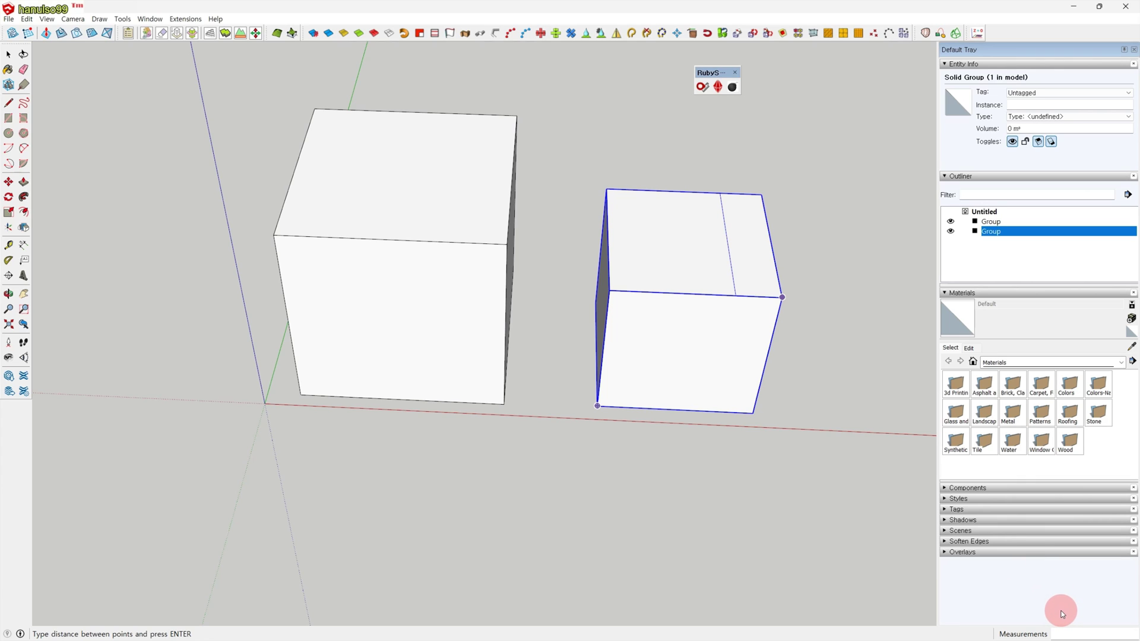
type("50")
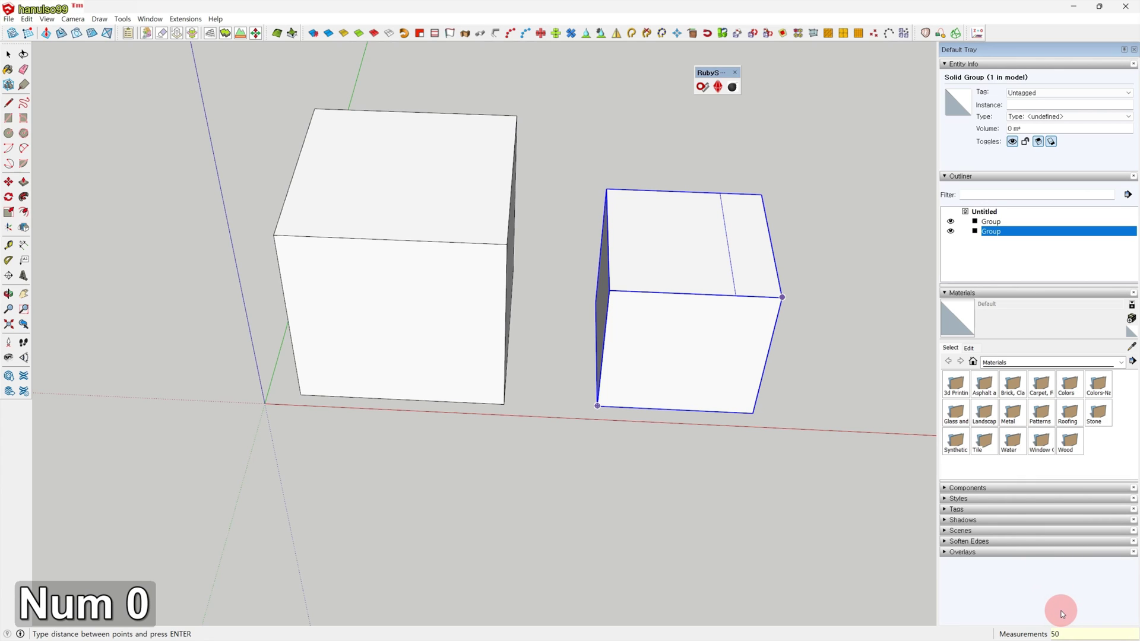
key("Return")
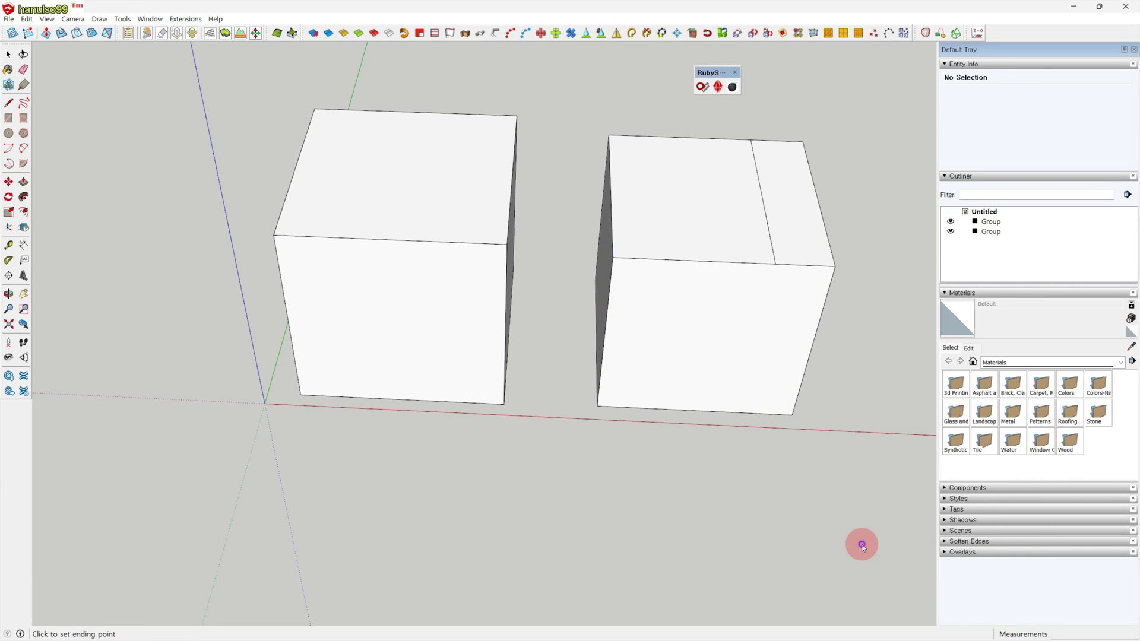
key("space")
left_click(743, 340)
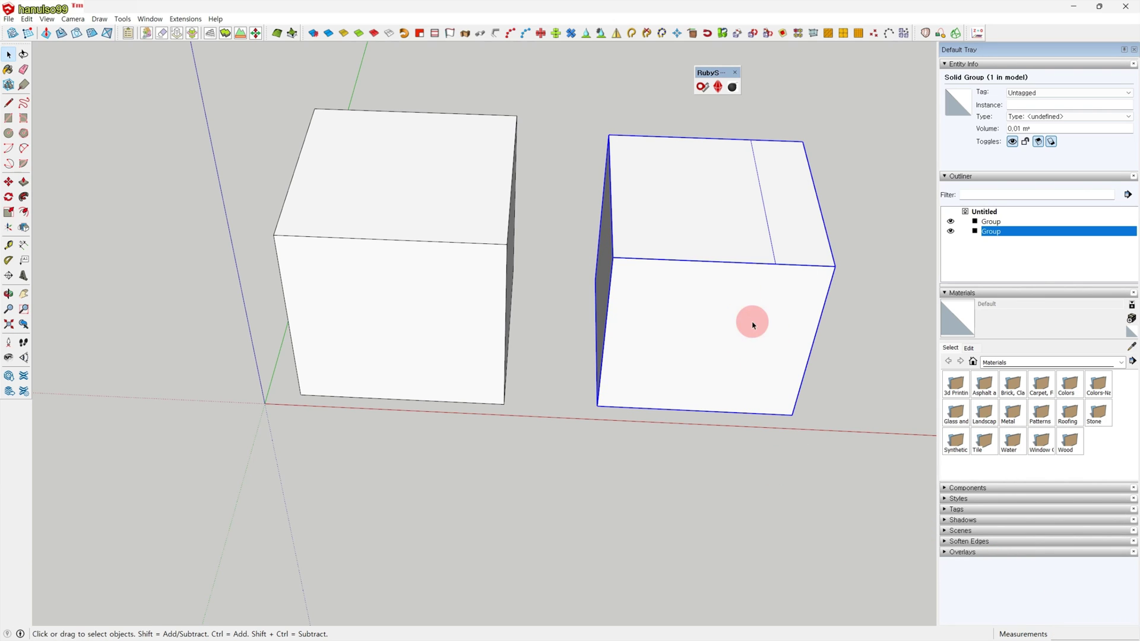
Measure across the top face of the cube near the origin, starting from its outer edge.
left_click(514, 482)
key("t")
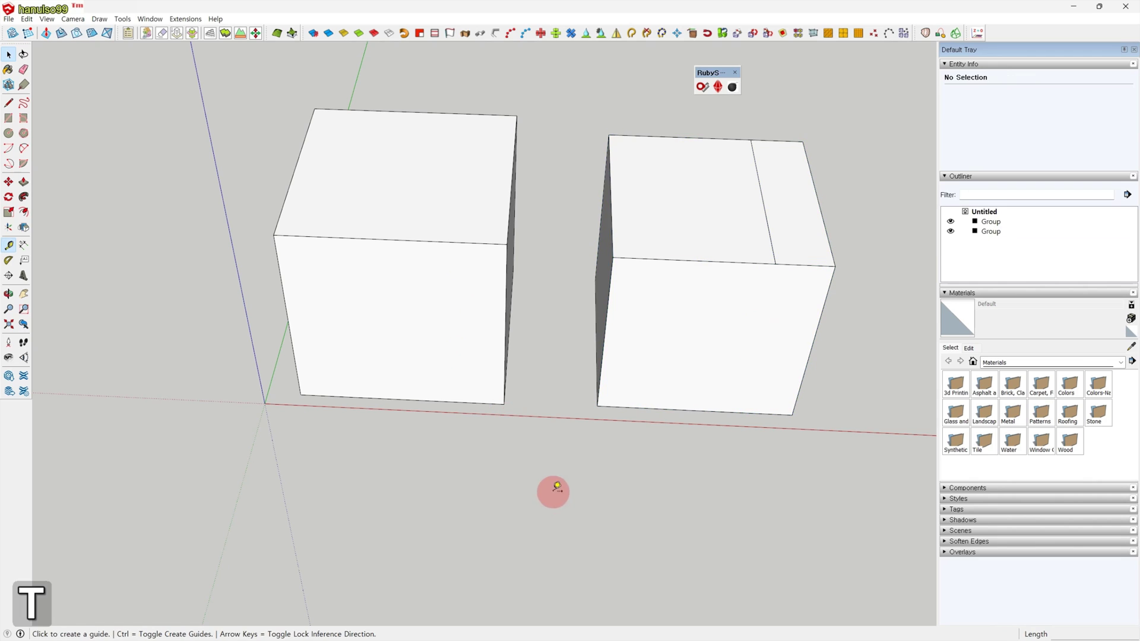
left_click(282, 210)
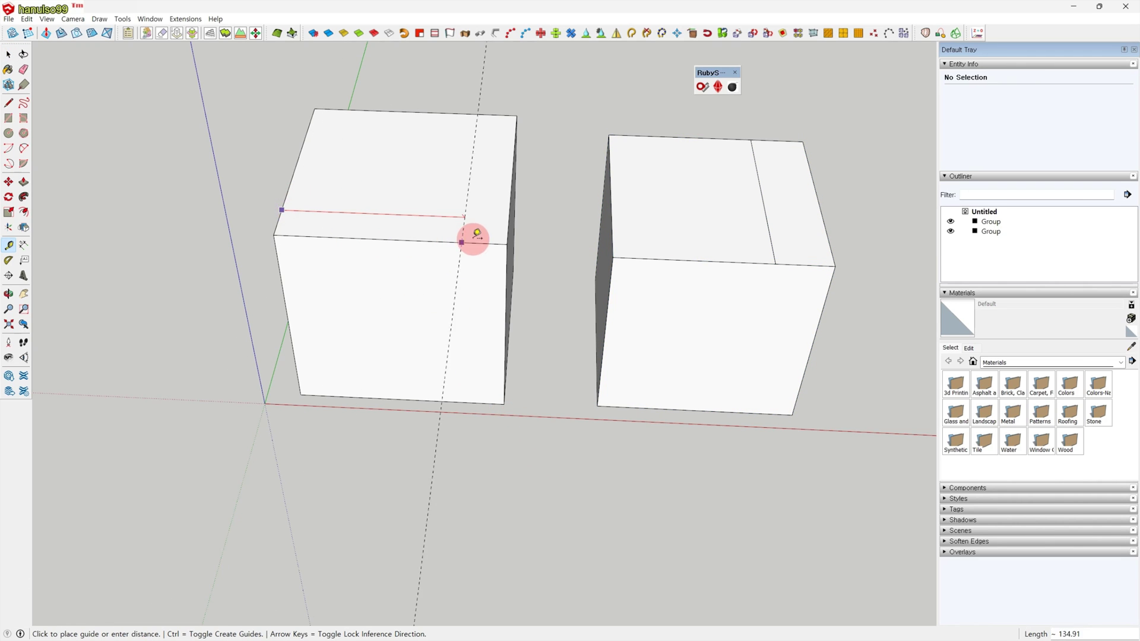
key("space")
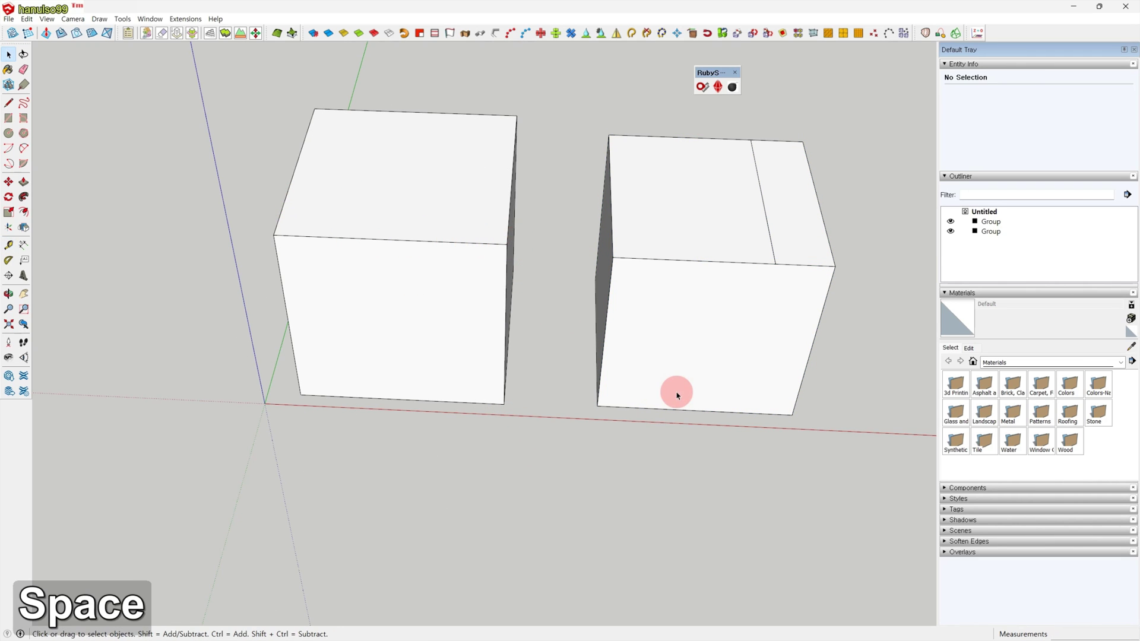
Measure the line-to-outer-edge distance and the full width across the scaled cube's top face.
key("t")
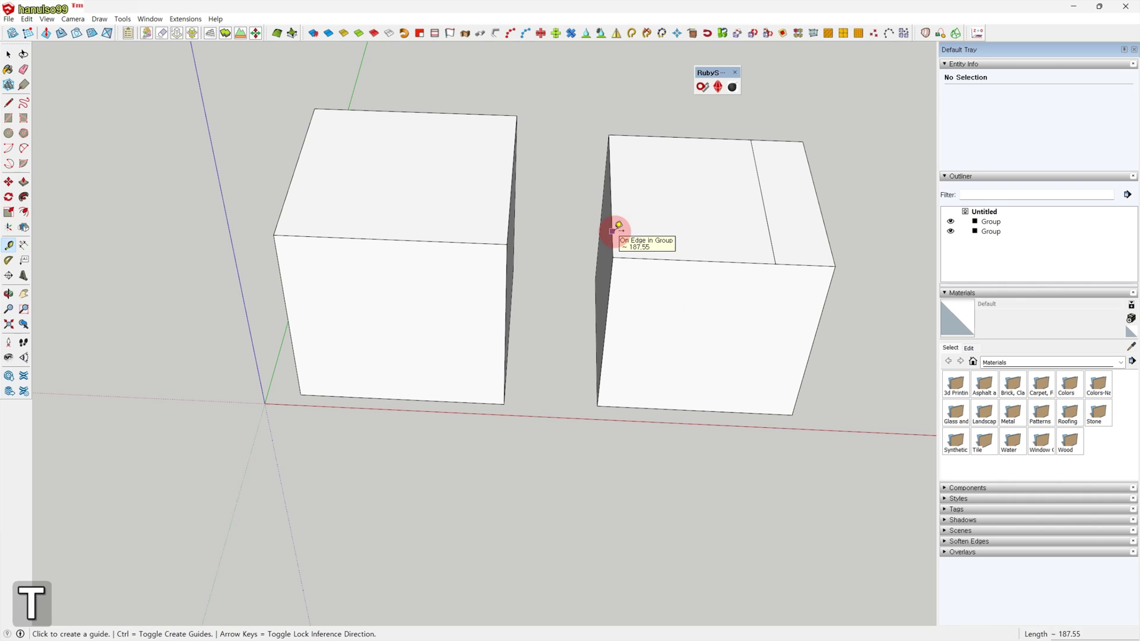
left_click(772, 251)
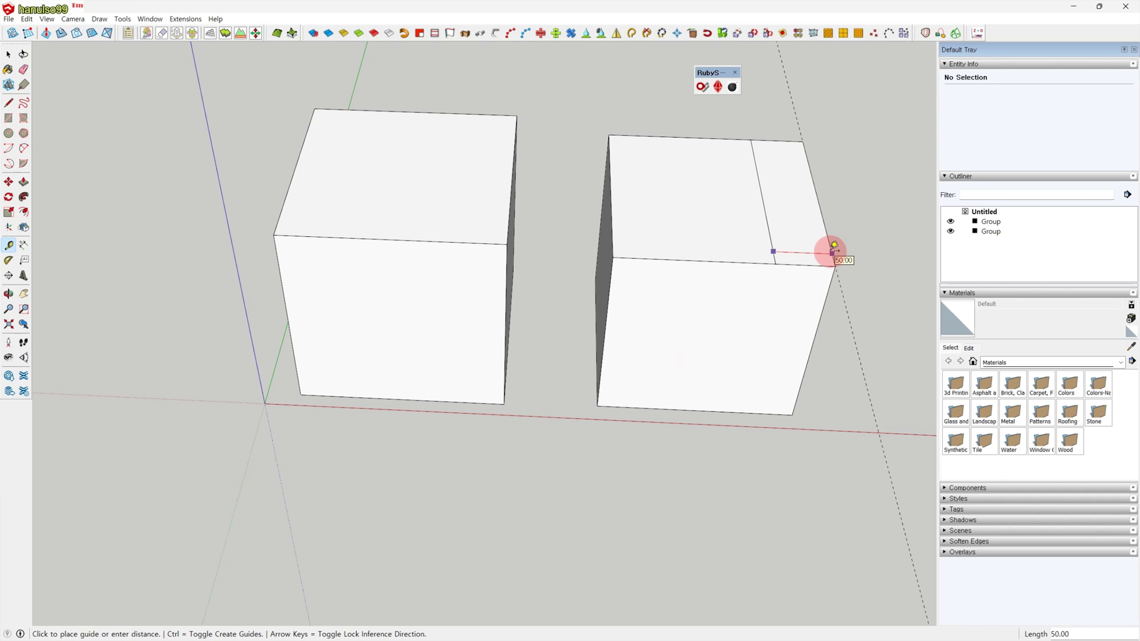
key("space")
key("t")
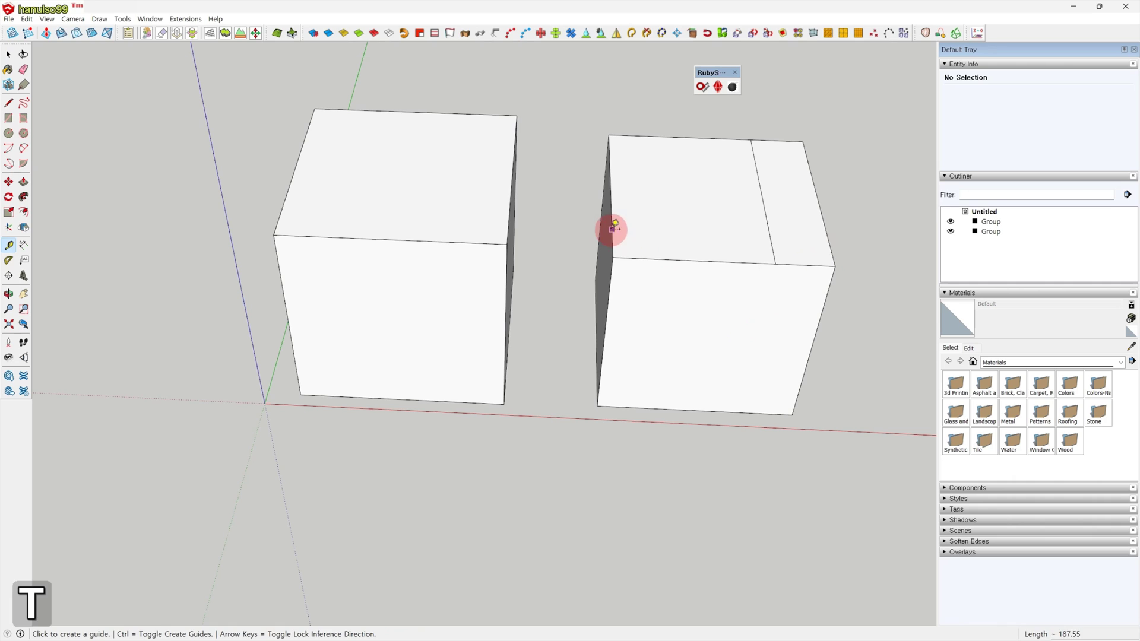
left_click(611, 229)
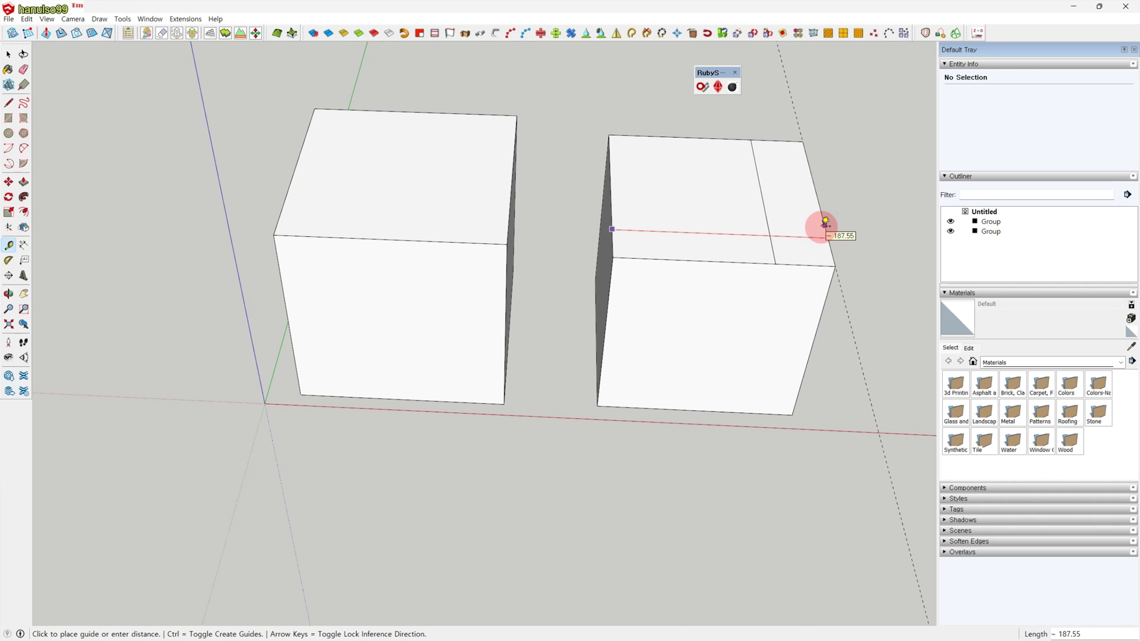
key("space")
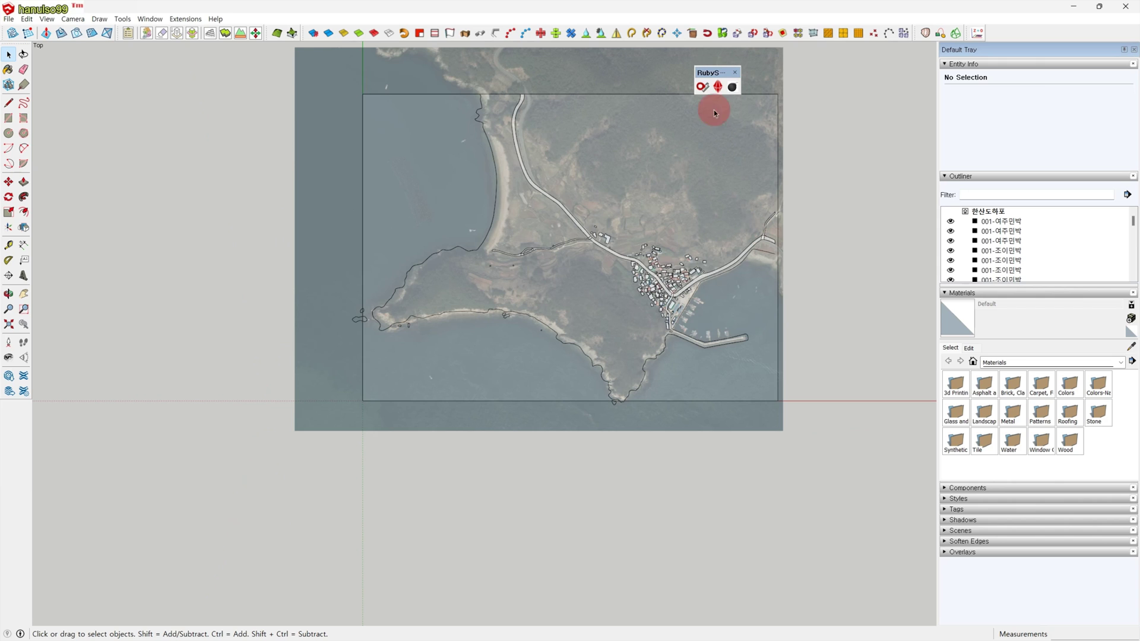
Dock the floating RubySketch toolbar beside the other toolbars above the model.
left_click_drag(708, 72, 1010, 20)
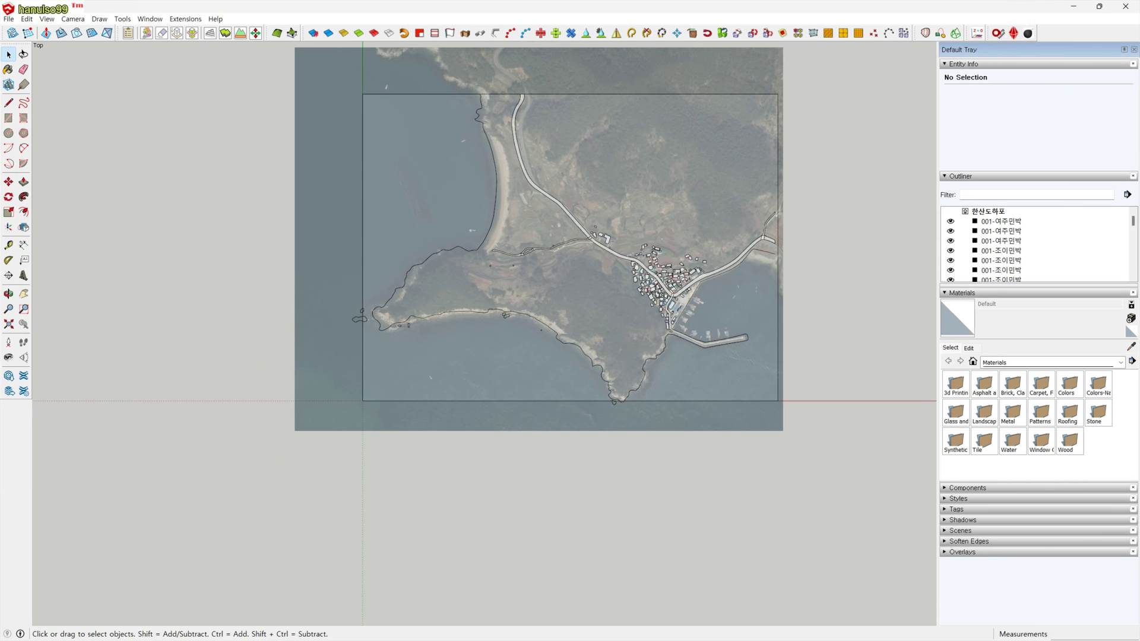
Move the aerial photo along the positive red axis so its harbour lies beside the imported map outlines.
scroll(795, 402, "up", 5)
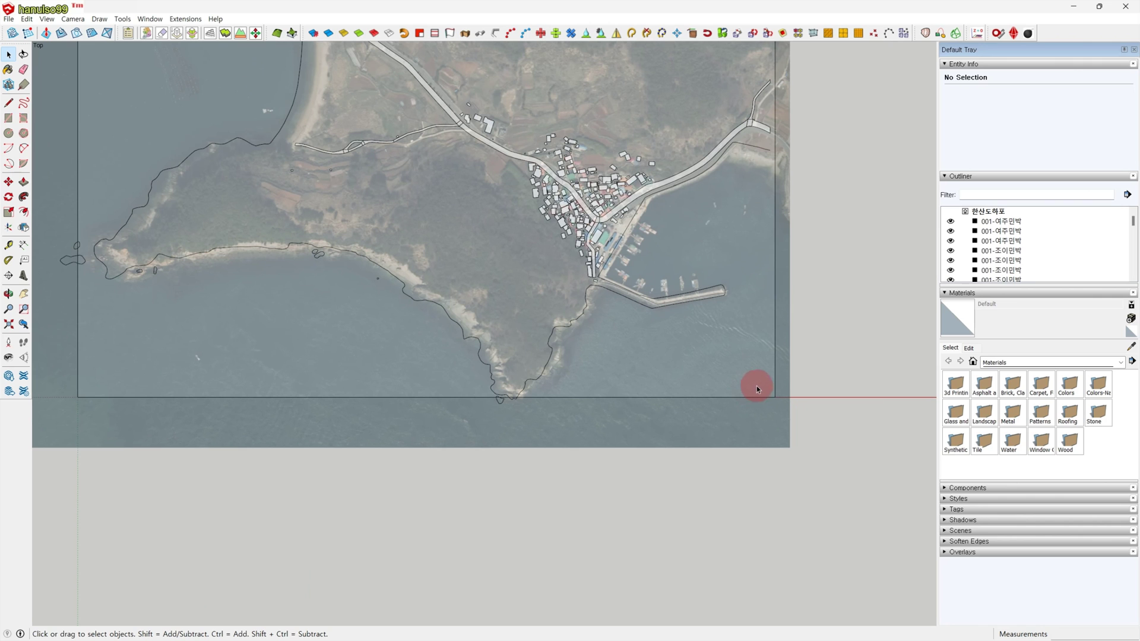
middle_click_drag(774, 383, 753, 433)
left_click(777, 429)
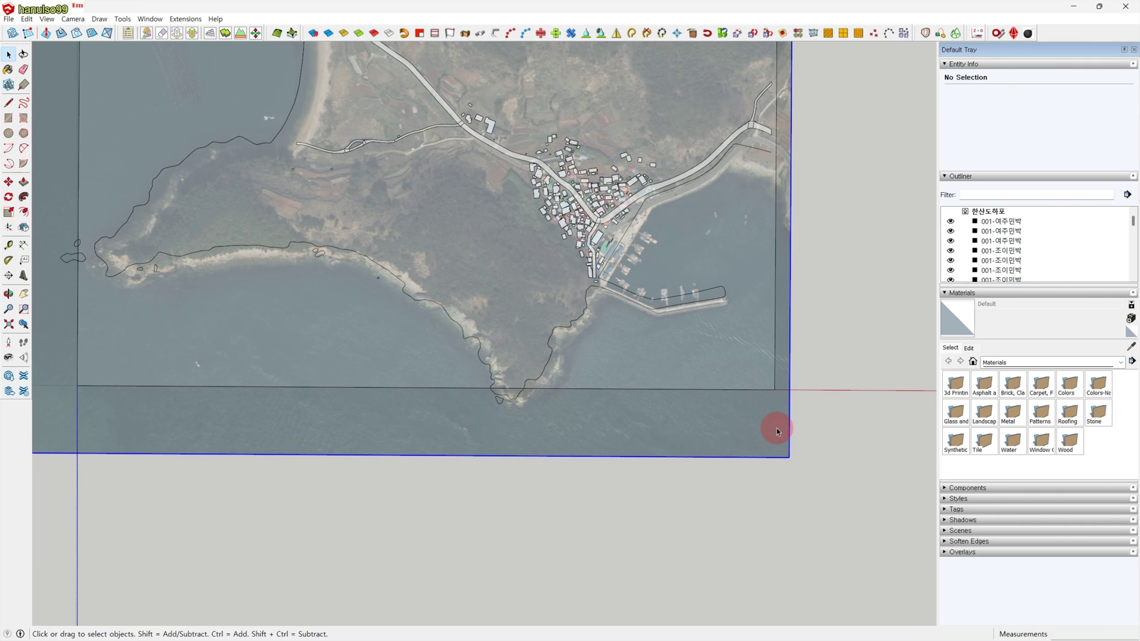
key("m")
left_click_drag(574, 508, 773, 514)
key("space")
Examine the aerial photo's breakwater and the quay corner by the coastal road for usable reference points.
scroll(772, 516, "up", 2)
middle_click_drag(771, 516, 689, 577, "shift")
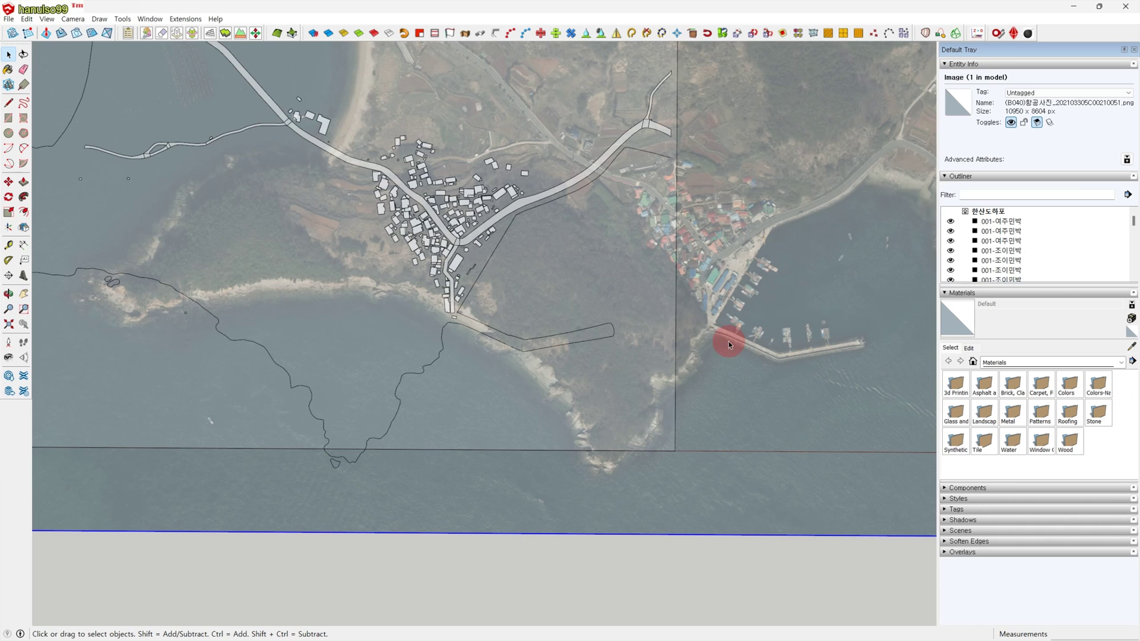
scroll(864, 352, "up", 10)
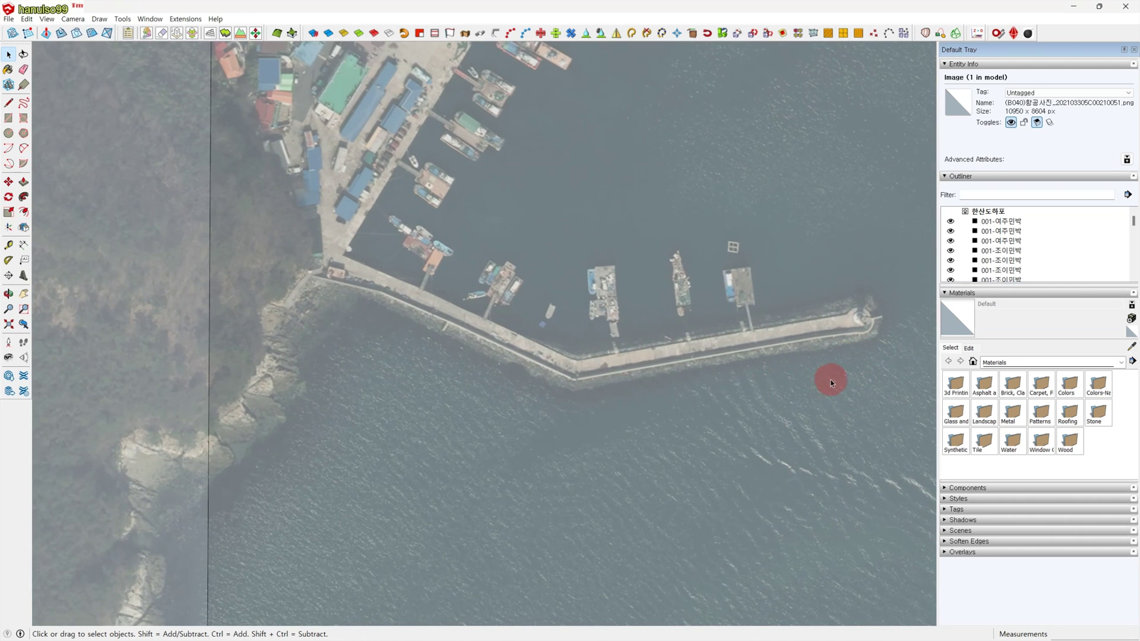
middle_click_drag(744, 389, 712, 395, "shift")
scroll(695, 357, "up", 3)
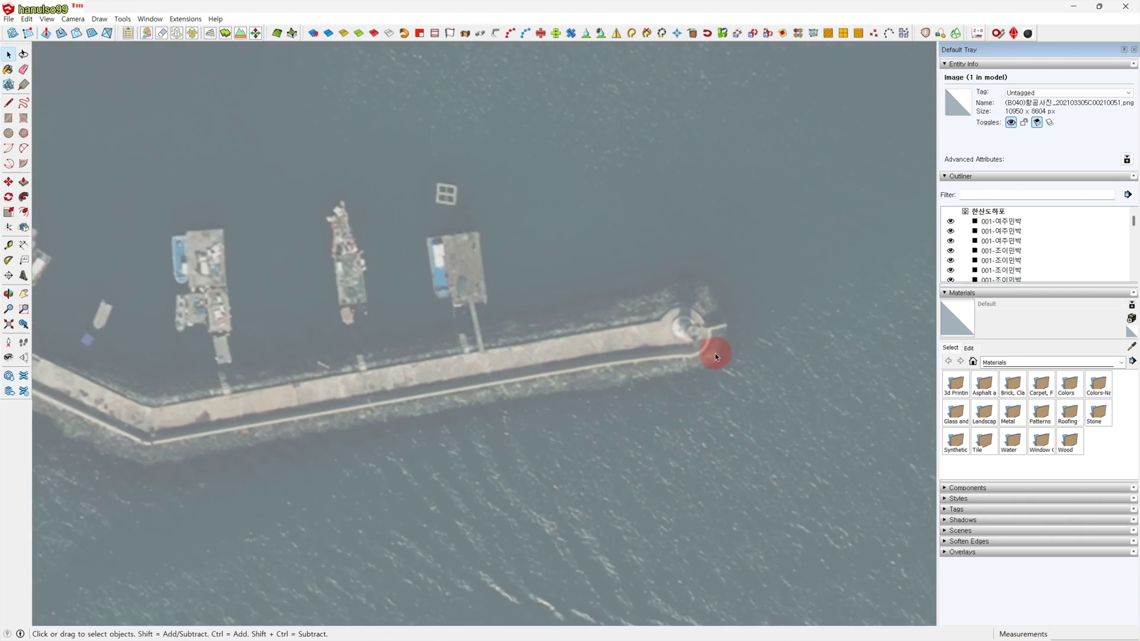
scroll(723, 358, "down", 5)
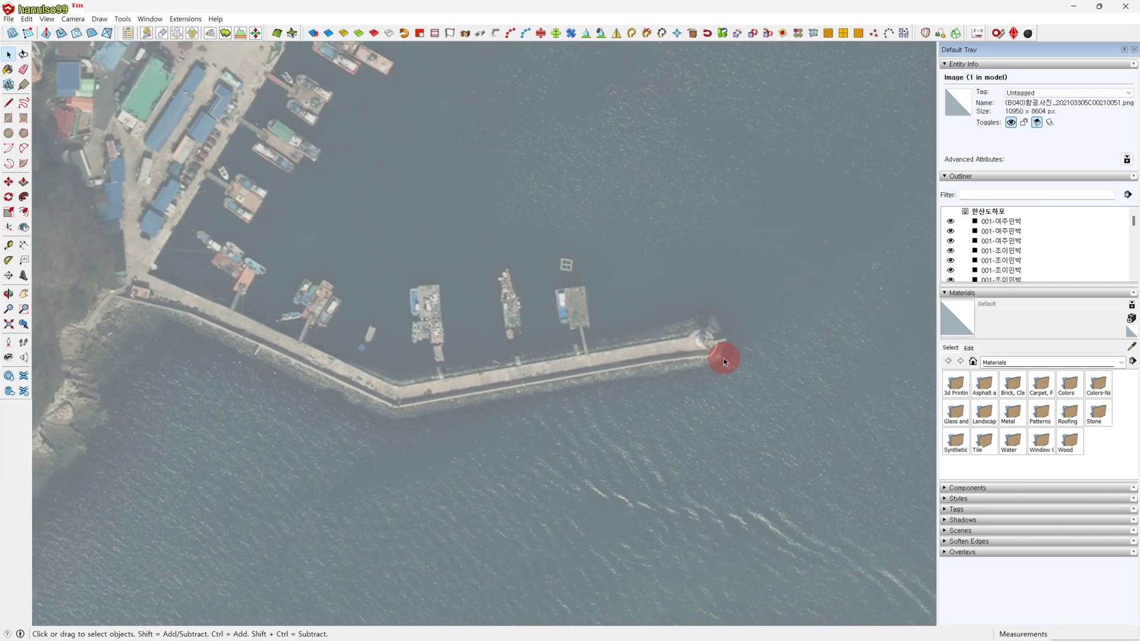
middle_click_drag(705, 323, 768, 473, "shift")
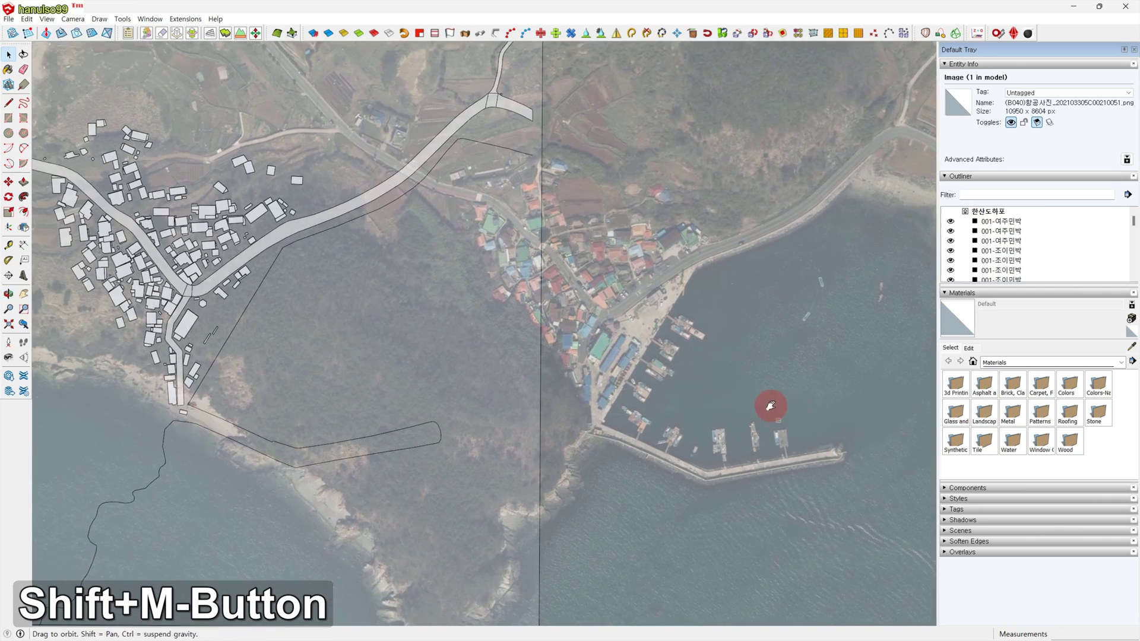
scroll(712, 394, "up", 4)
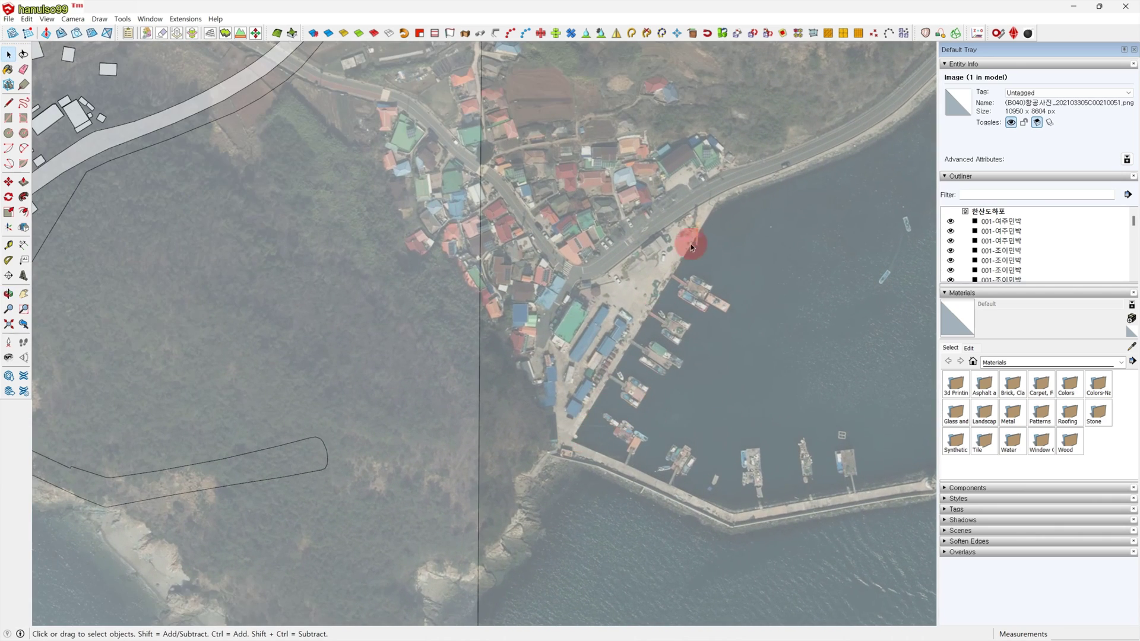
scroll(715, 216, "up", 5)
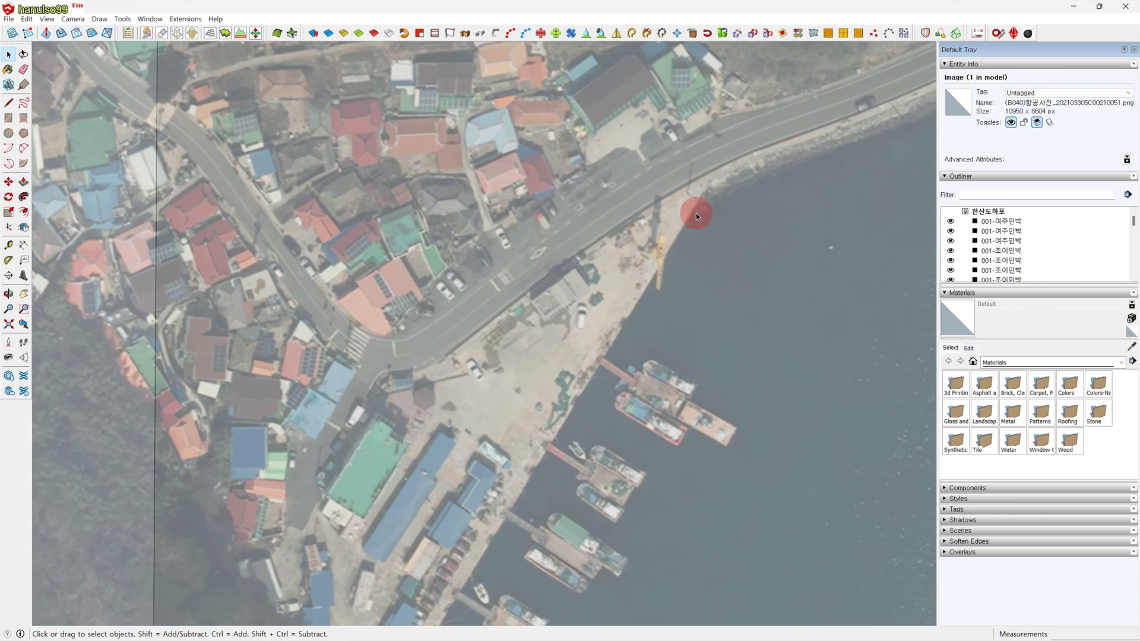
scroll(700, 197, "down", 6)
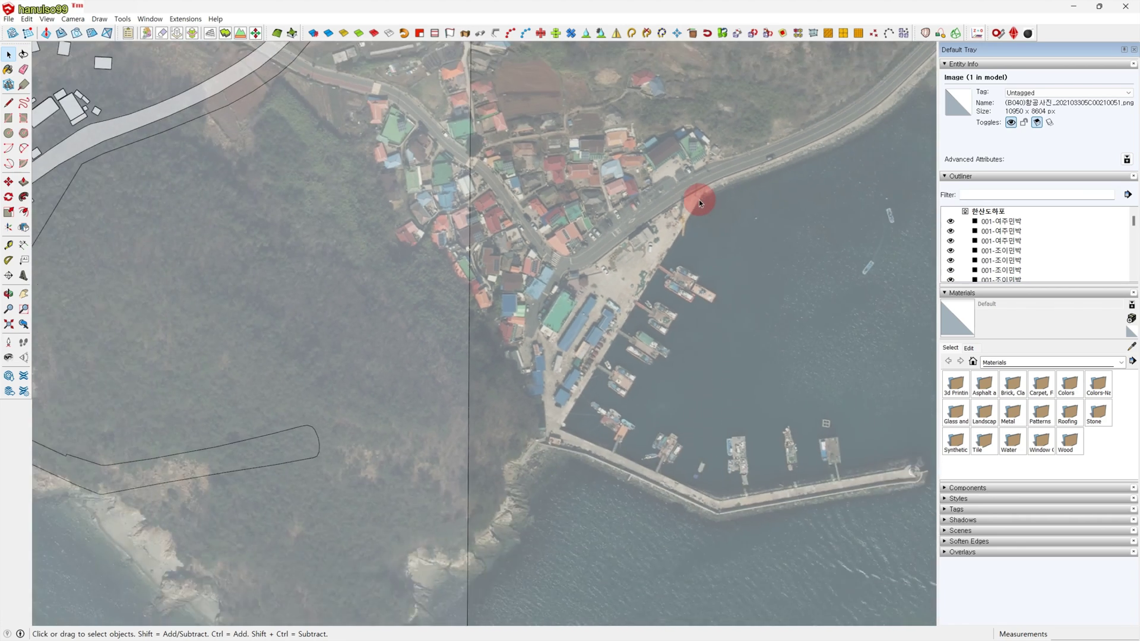
scroll(609, 369, "down", 3)
middle_click_drag(609, 369, 787, 408, "shift")
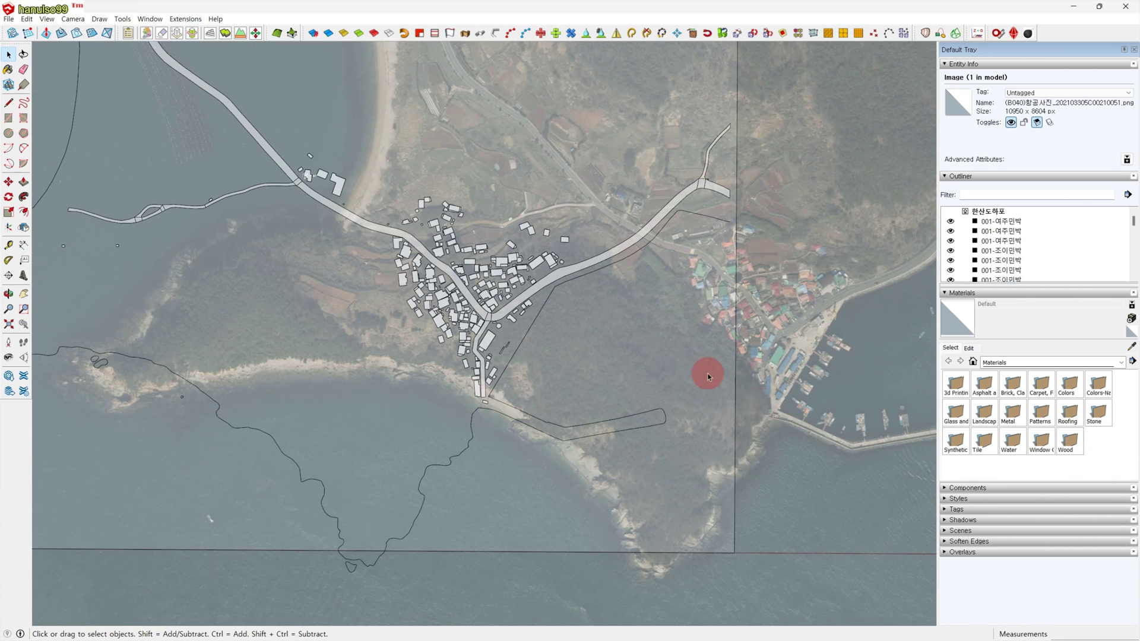
Measure the harbour outline from the corner at the breakwater's base to the bend beside the road.
scroll(509, 400, "up", 5)
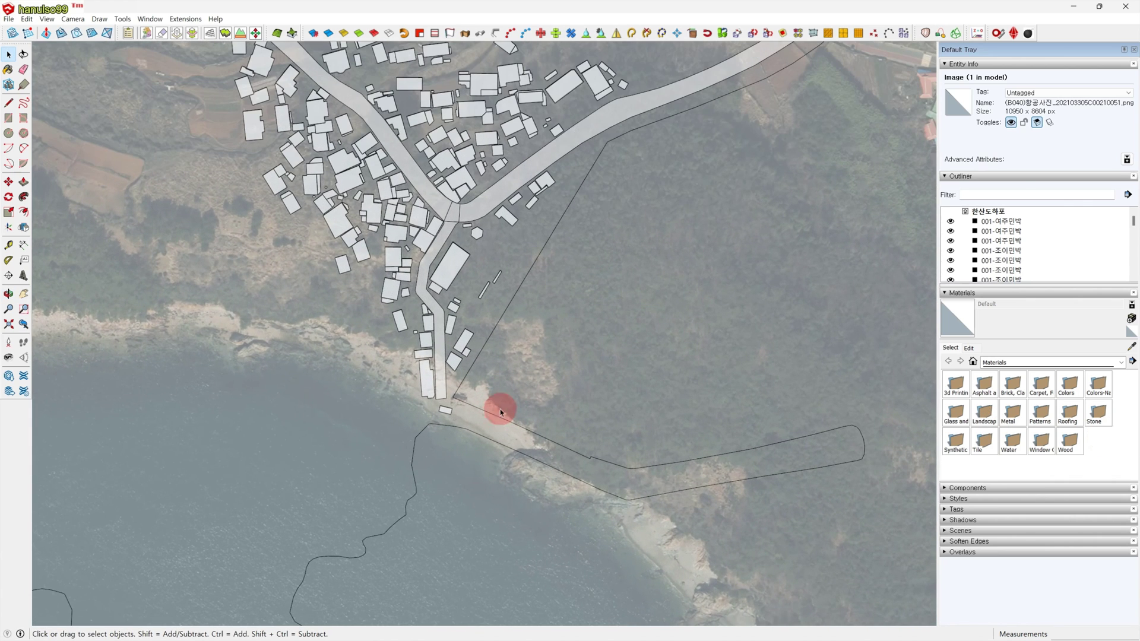
key("t")
scroll(475, 403, "up", 3)
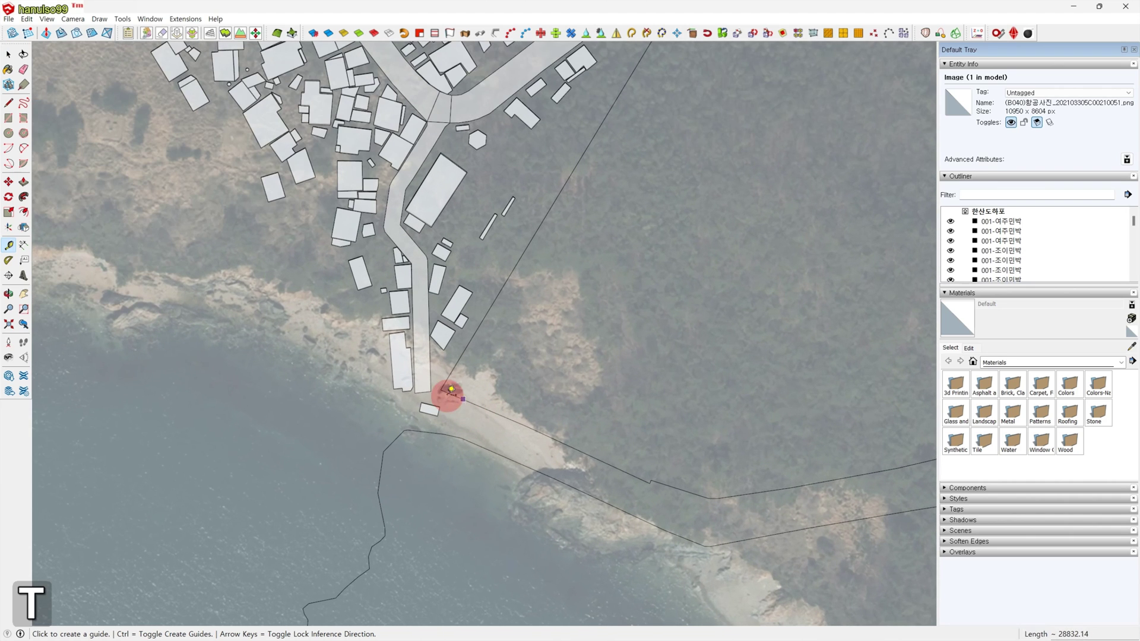
left_click(448, 376)
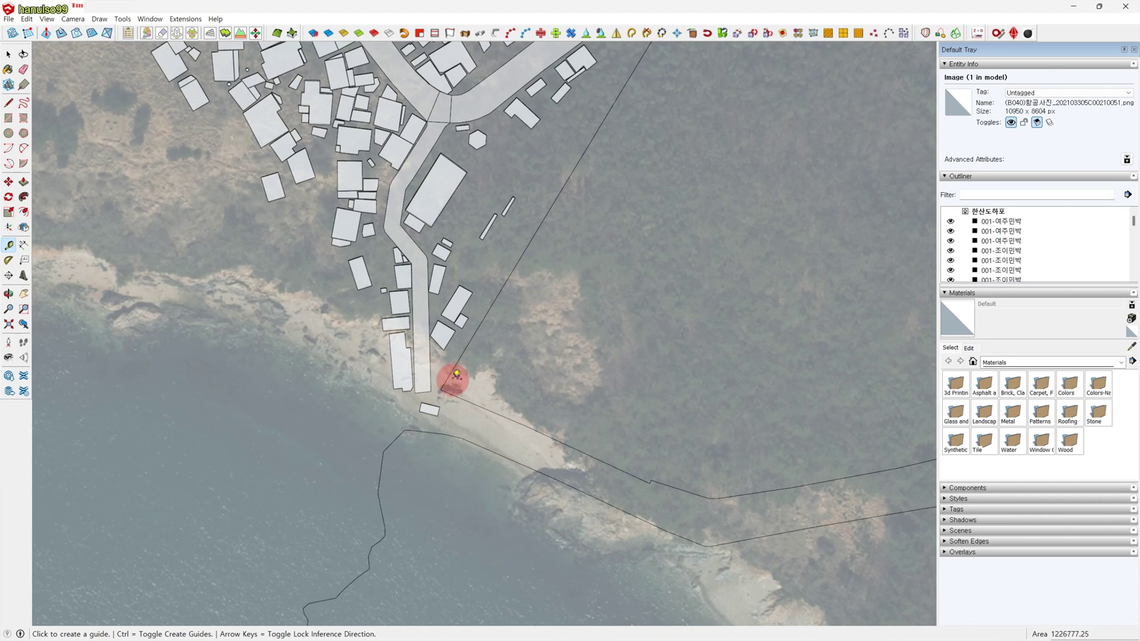
left_click(443, 388)
scroll(501, 369, "down", 5)
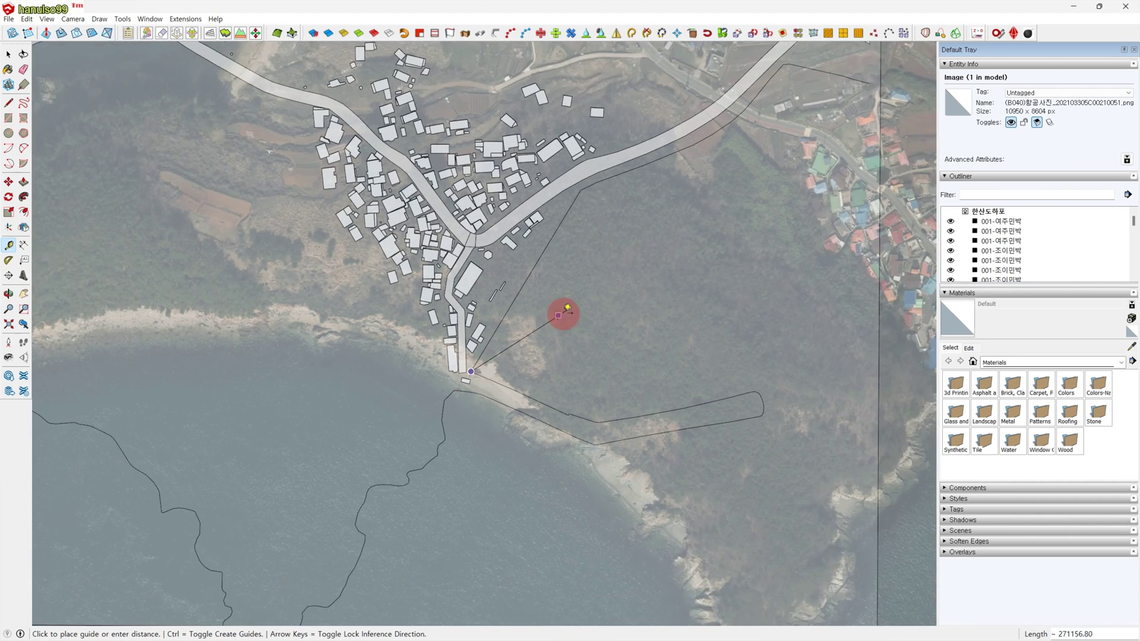
middle_click_drag(564, 316, 558, 380, "shift")
scroll(563, 367, "up", 3)
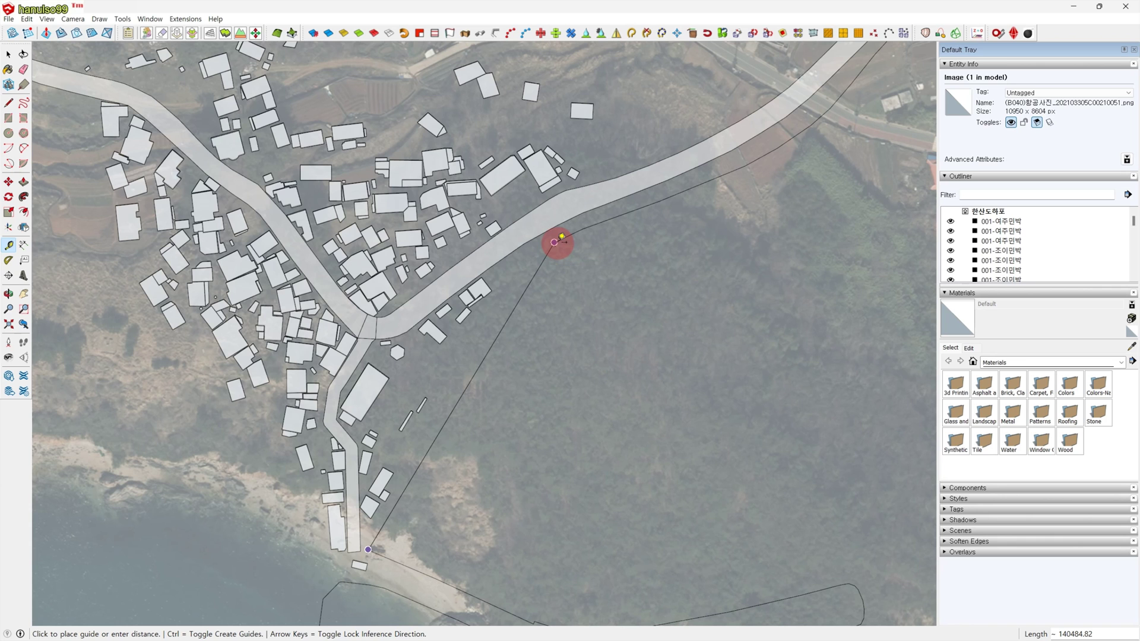
key("space")
Examine the aerial photo for the matching point where the quay edge meets the coastal road.
scroll(593, 325, "down", 6)
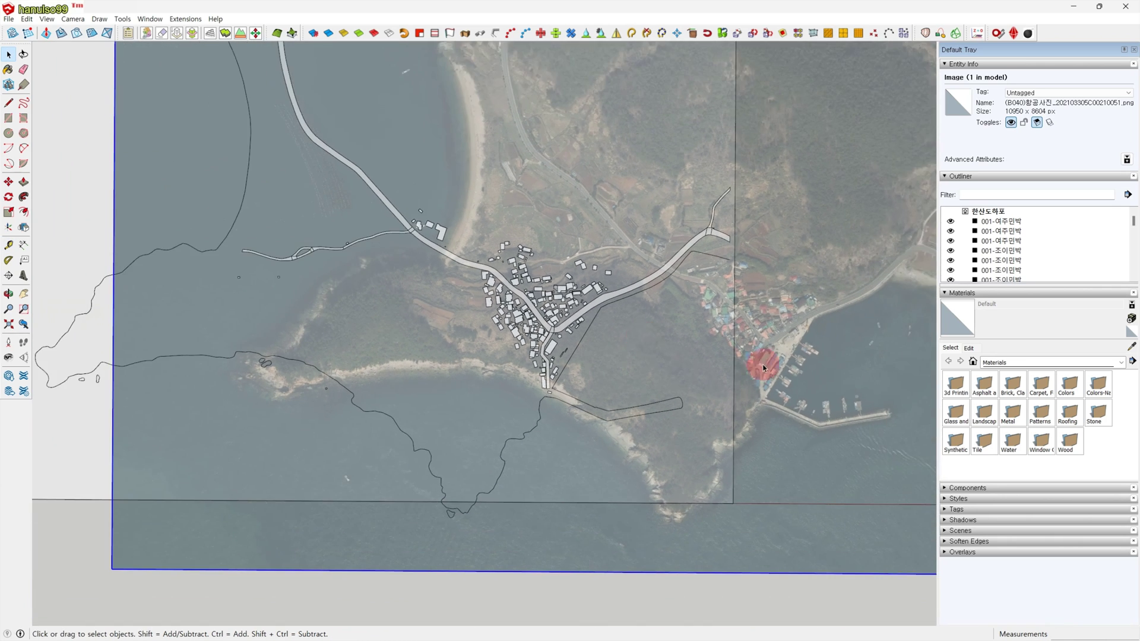
middle_click_drag(763, 368, 569, 424, "shift")
scroll(591, 399, "up", 3)
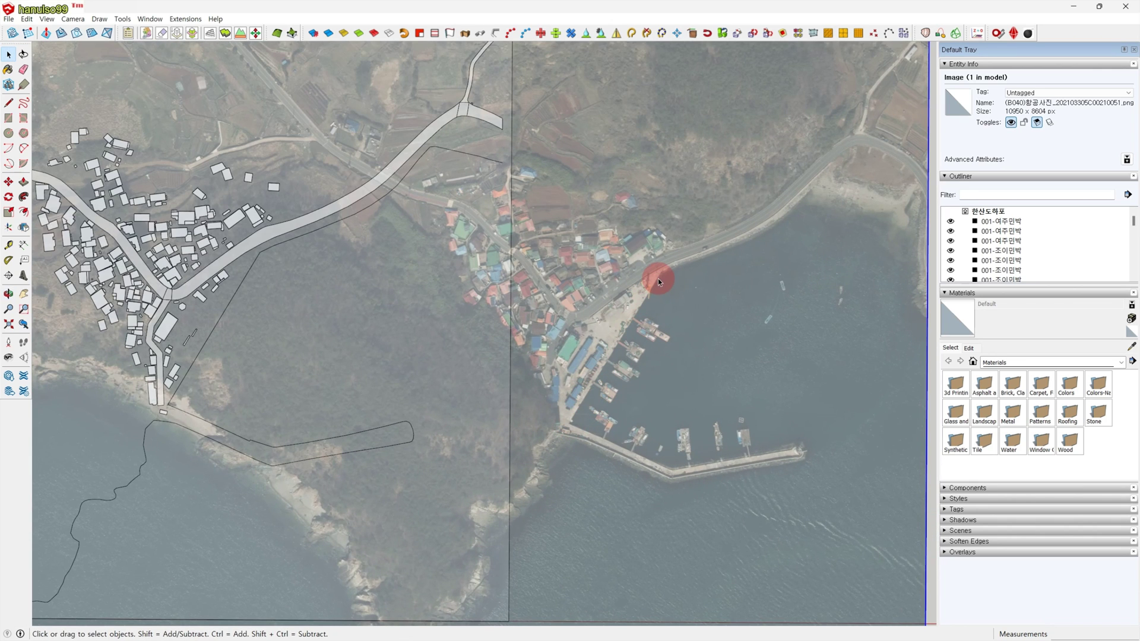
scroll(659, 278, "up", 4)
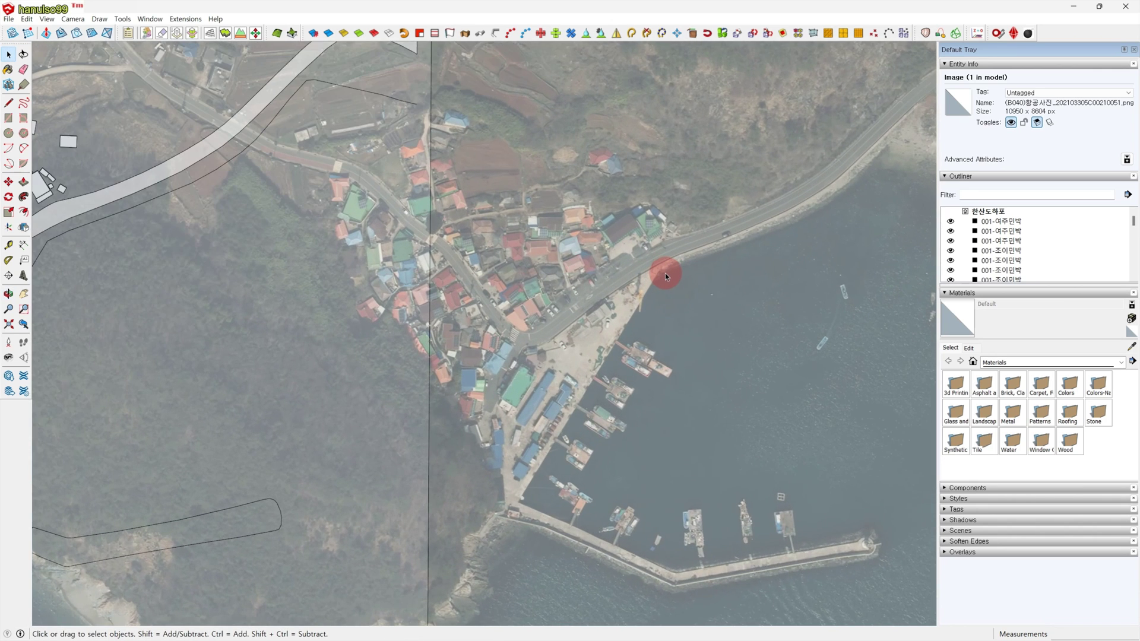
scroll(665, 273, "up", 4)
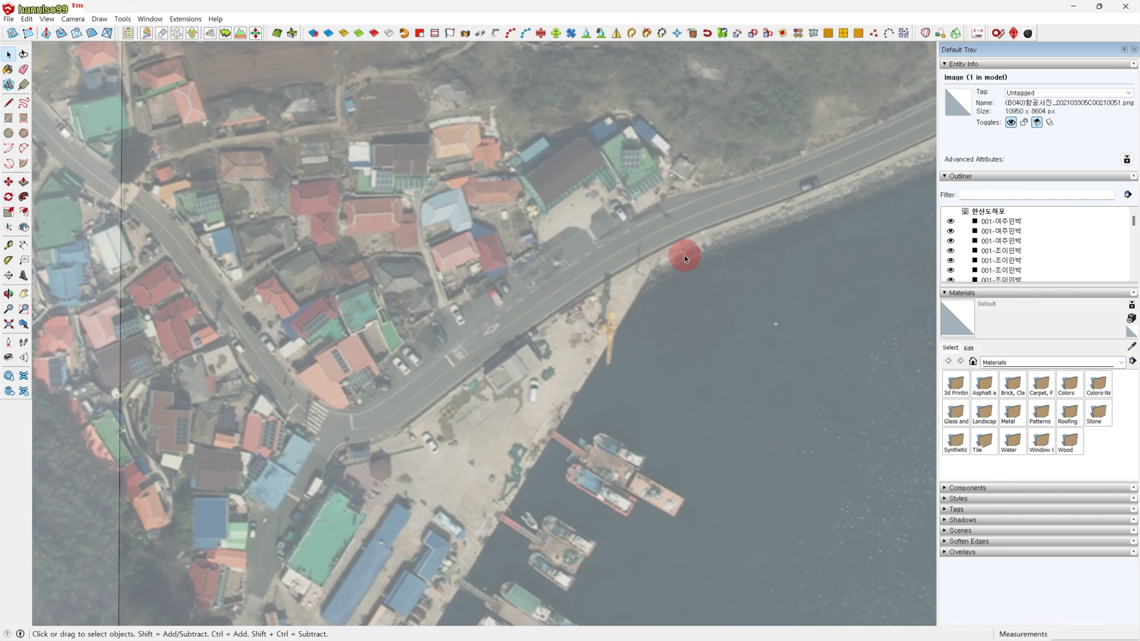
scroll(656, 283, "down", 5)
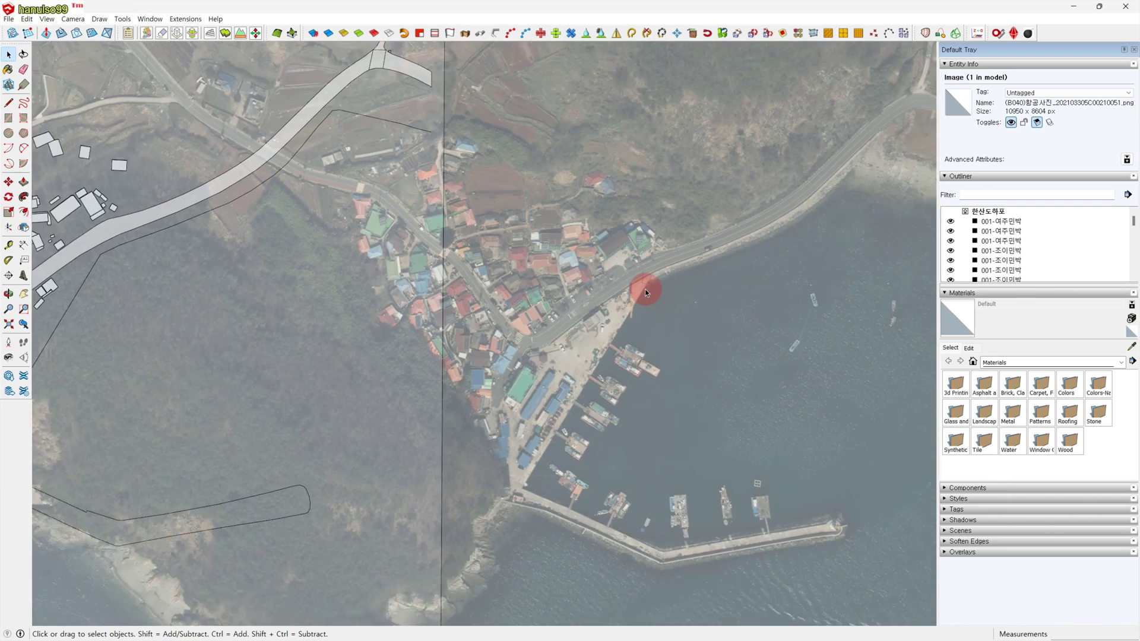
scroll(645, 292, "down", 3)
scroll(564, 305, "up", 3)
Measure the gap between the harbour outline's bend and the nearby road edge, leaving no guide.
middle_click_drag(565, 305, 305, 312, "shift")
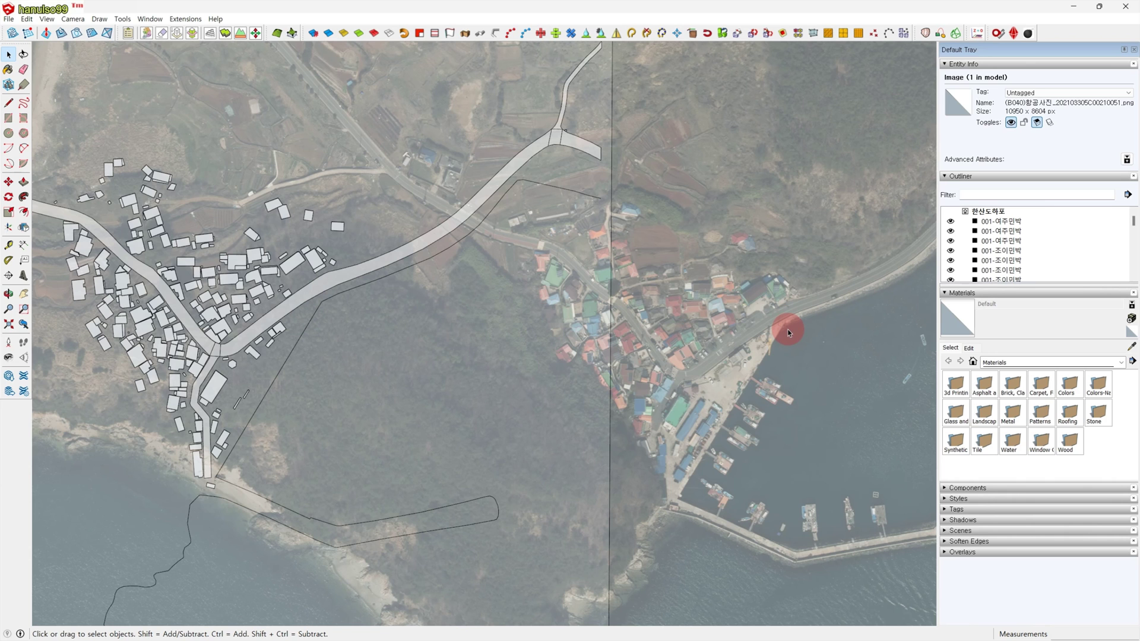
scroll(279, 366, "up", 1)
scroll(279, 365, "up", 3)
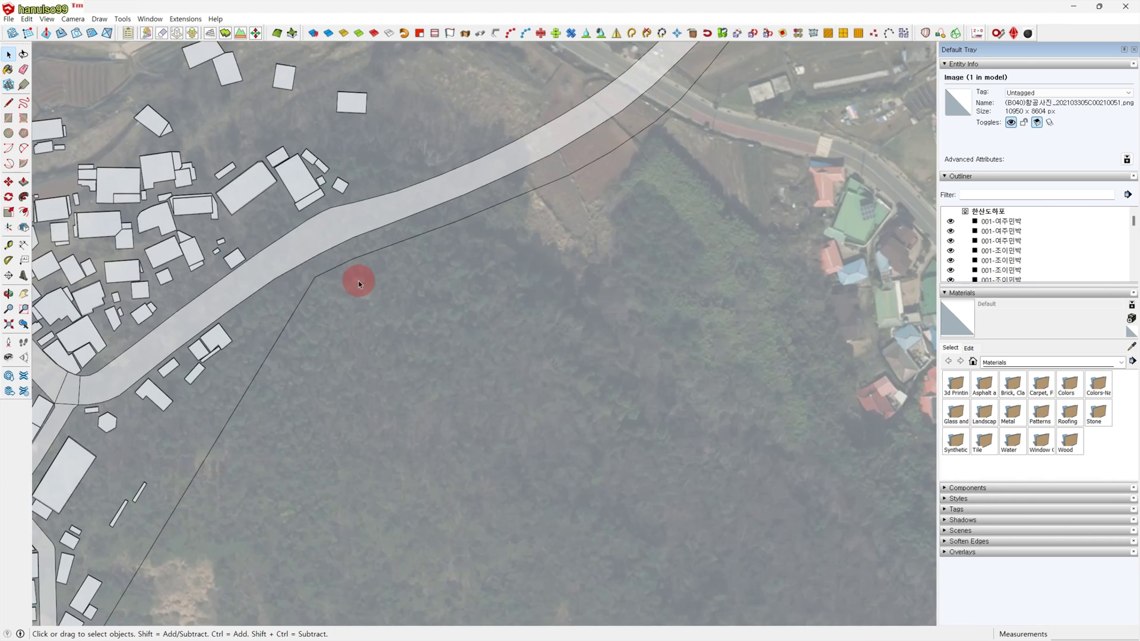
middle_click_drag(491, 329, 615, 324, "shift")
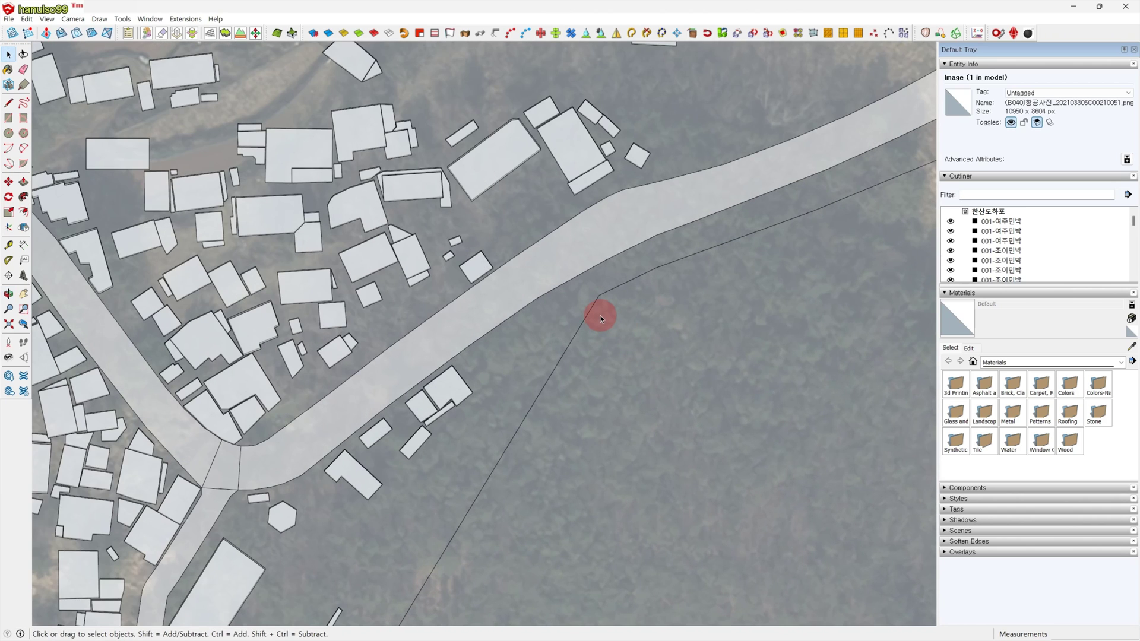
key("t")
left_click(598, 295)
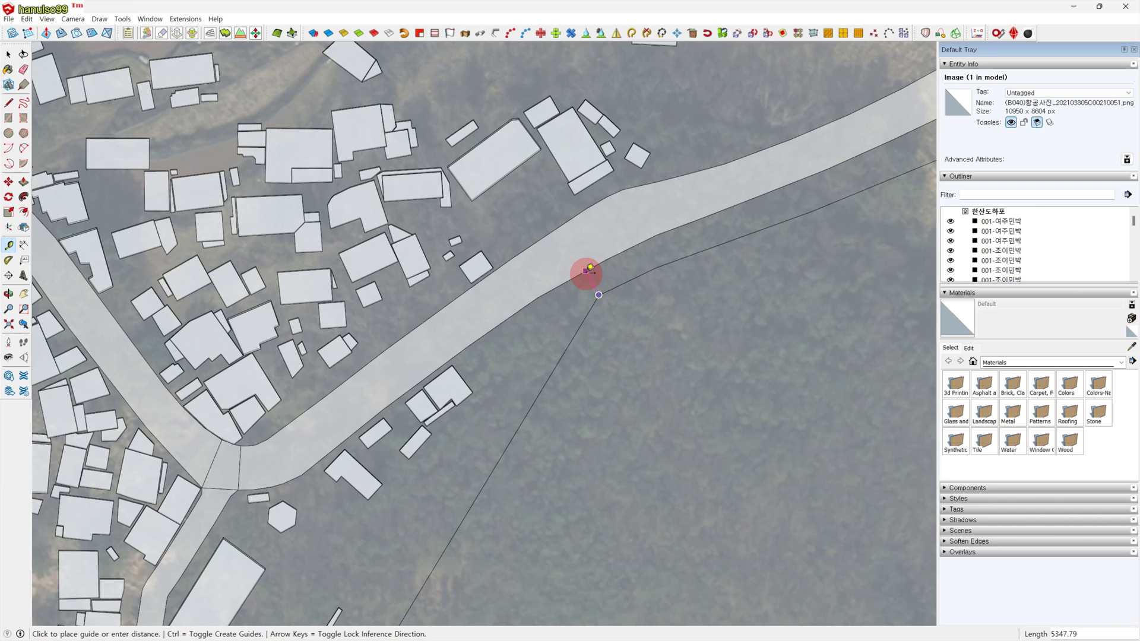
key("Escape")
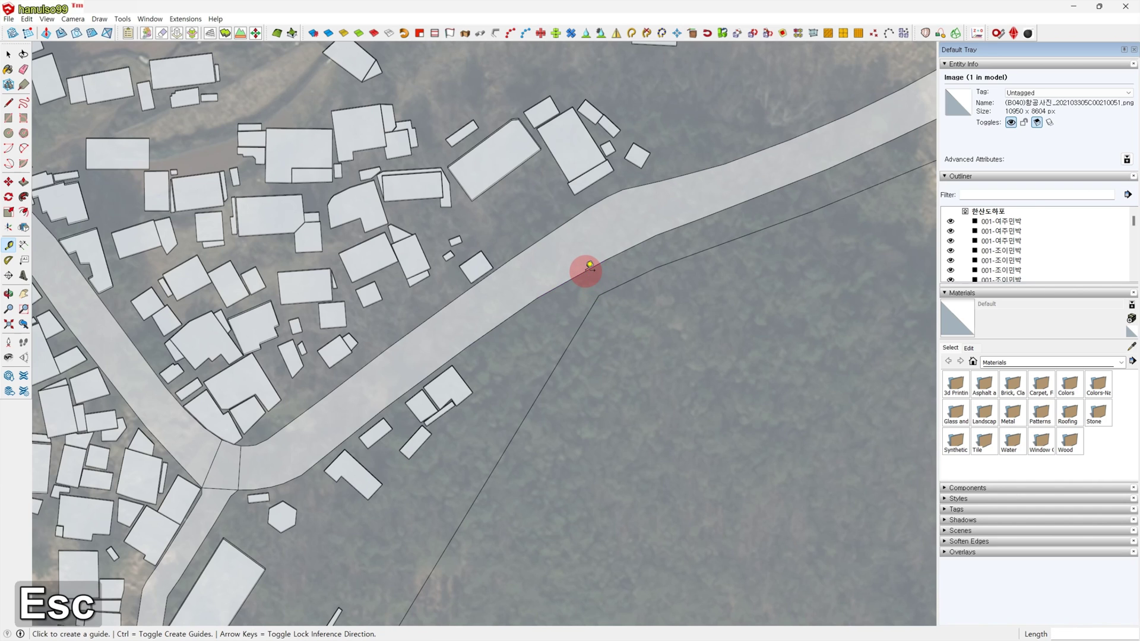
Draw a reference line 5347.79 long on the aerial photo from the coastal road's edge towards the water, perpendicular to the road.
scroll(631, 351, "down", 5)
middle_click_drag(630, 351, 171, 400, "shift")
middle_click_drag(732, 364, 575, 344, "shift")
scroll(575, 344, "up", 10)
scroll(598, 339, "up", 1)
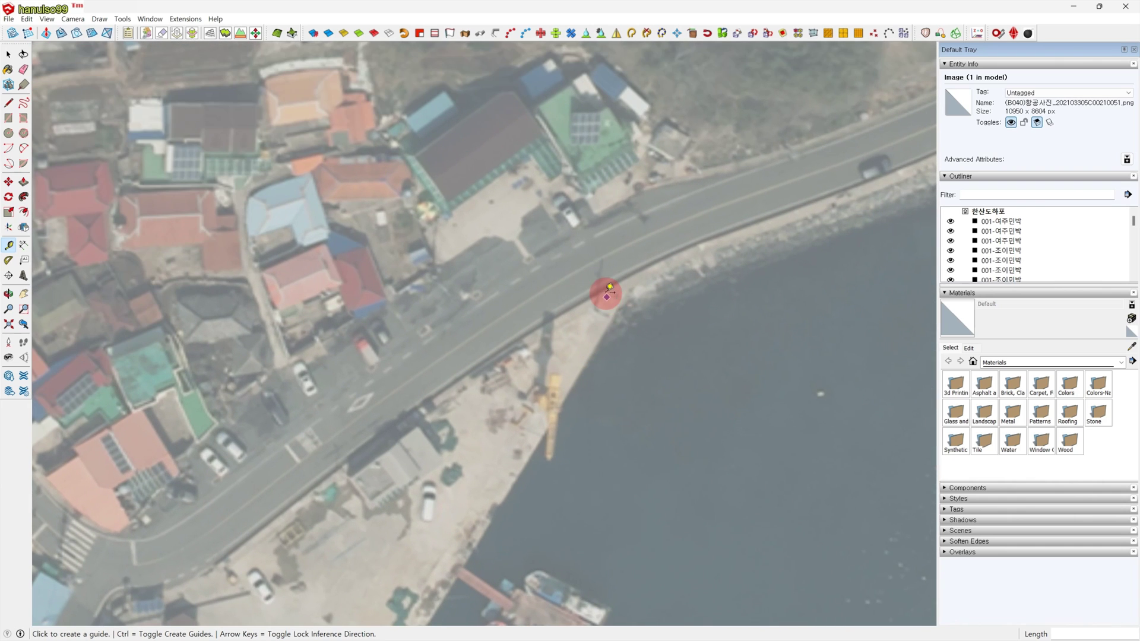
key("space")
key("l")
scroll(656, 336, "up", 2)
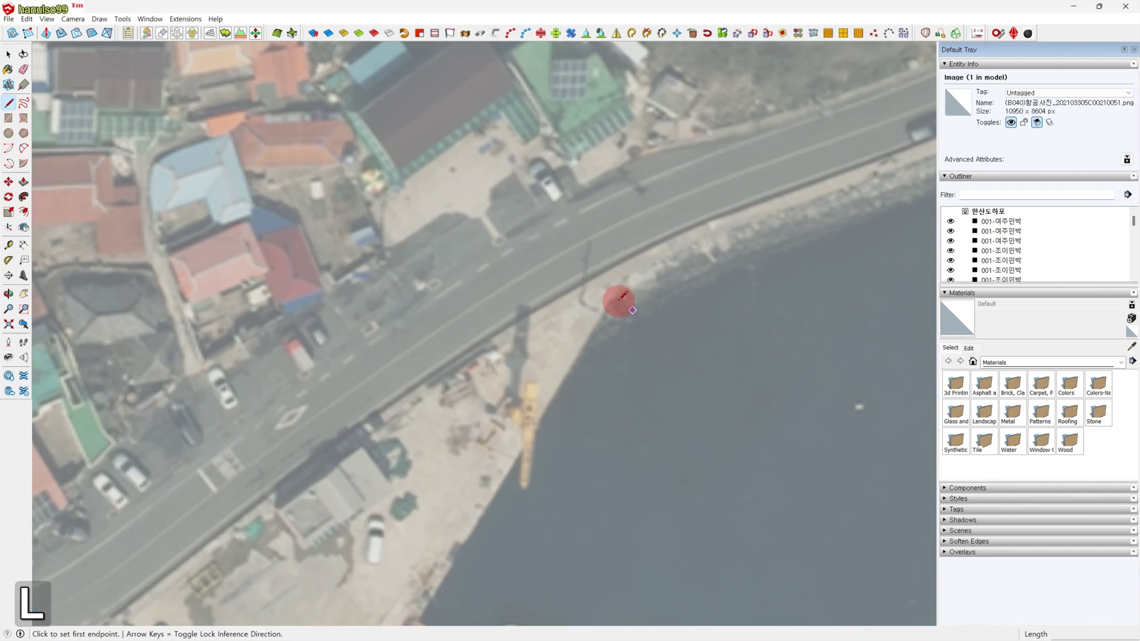
left_click(597, 276)
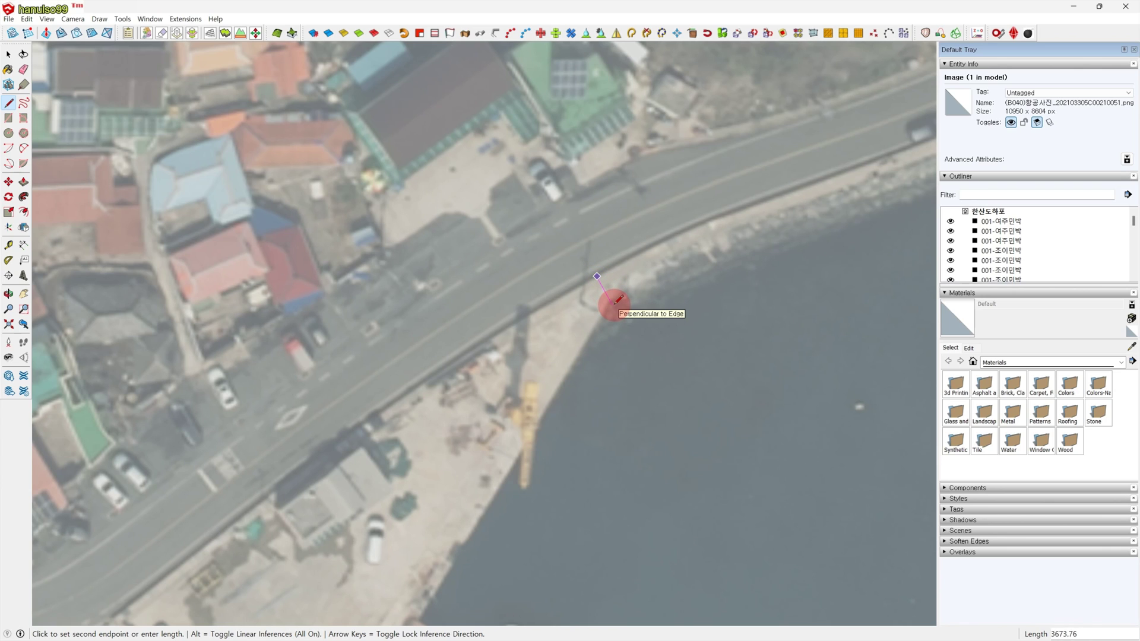
type("53")
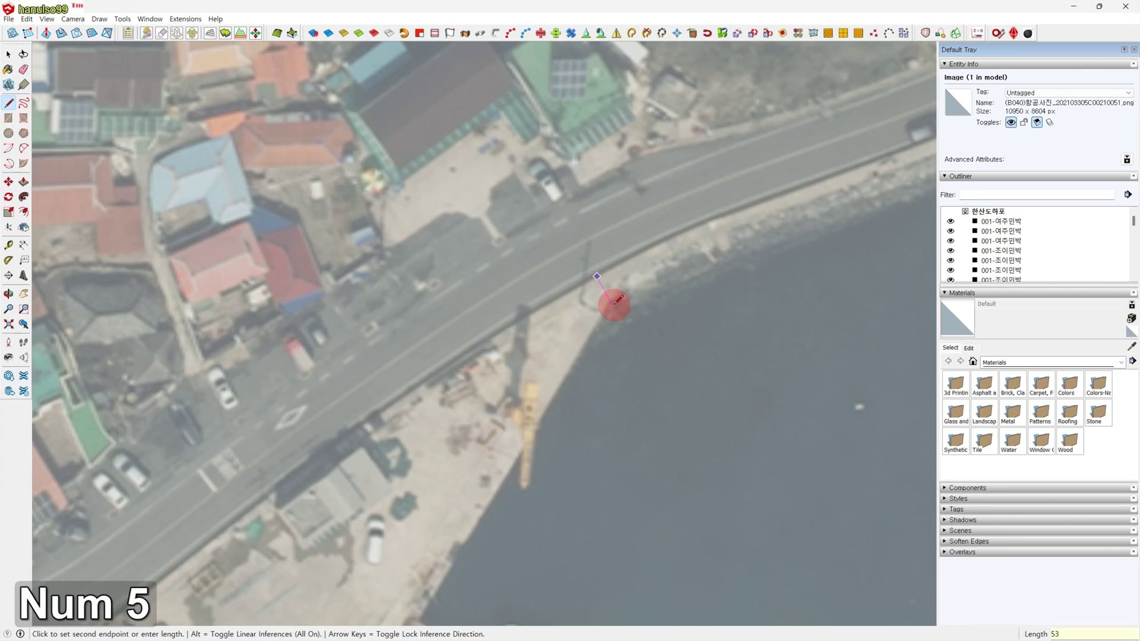
type("47.79")
key("Return")
key("space")
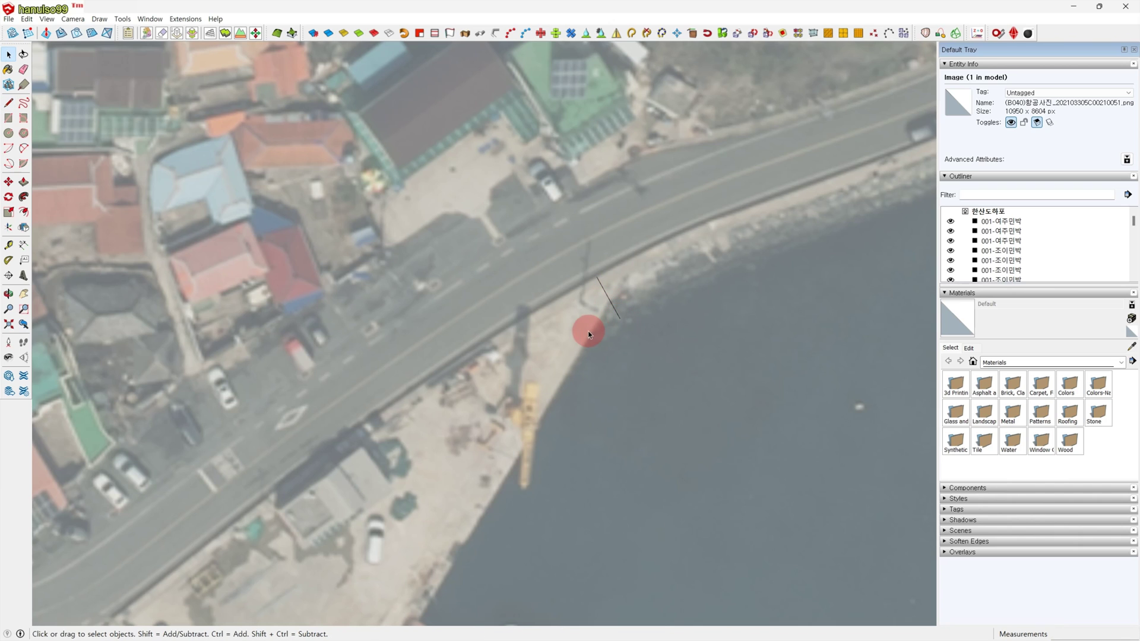
Move the reference line by its road end to a point slightly further back along the coastal road's edge.
scroll(596, 318, "down", 2)
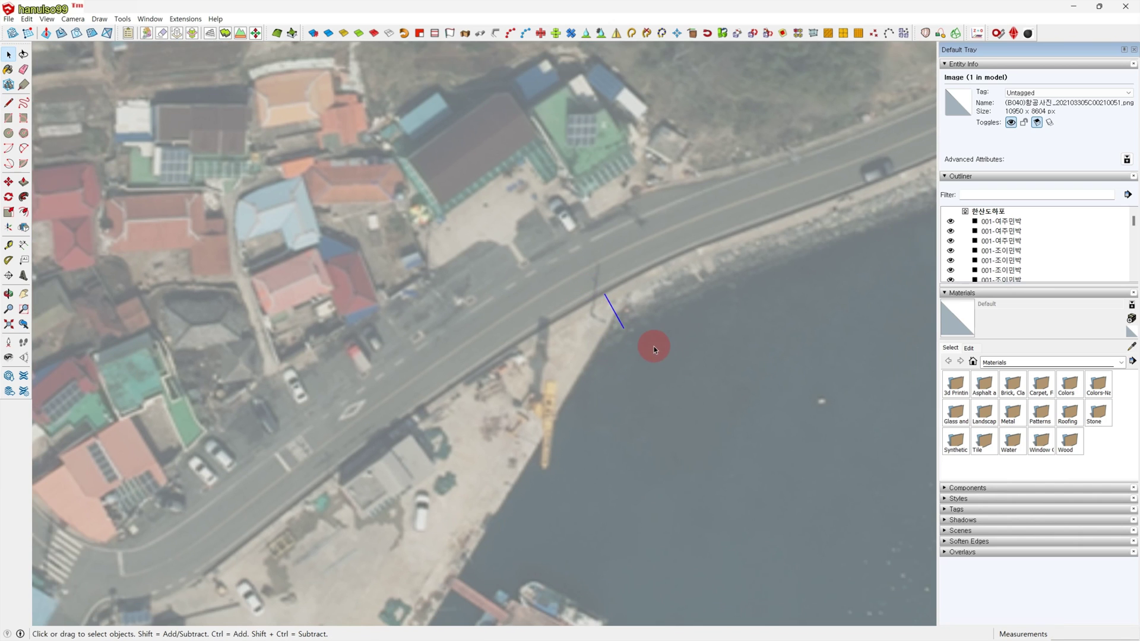
key("m")
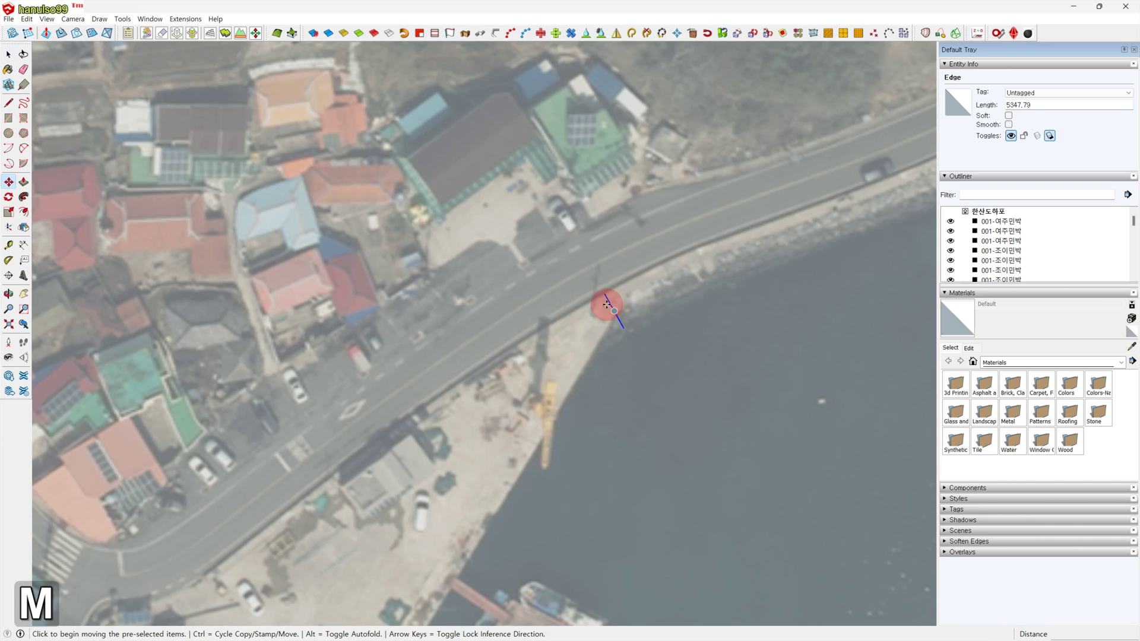
left_click(604, 293)
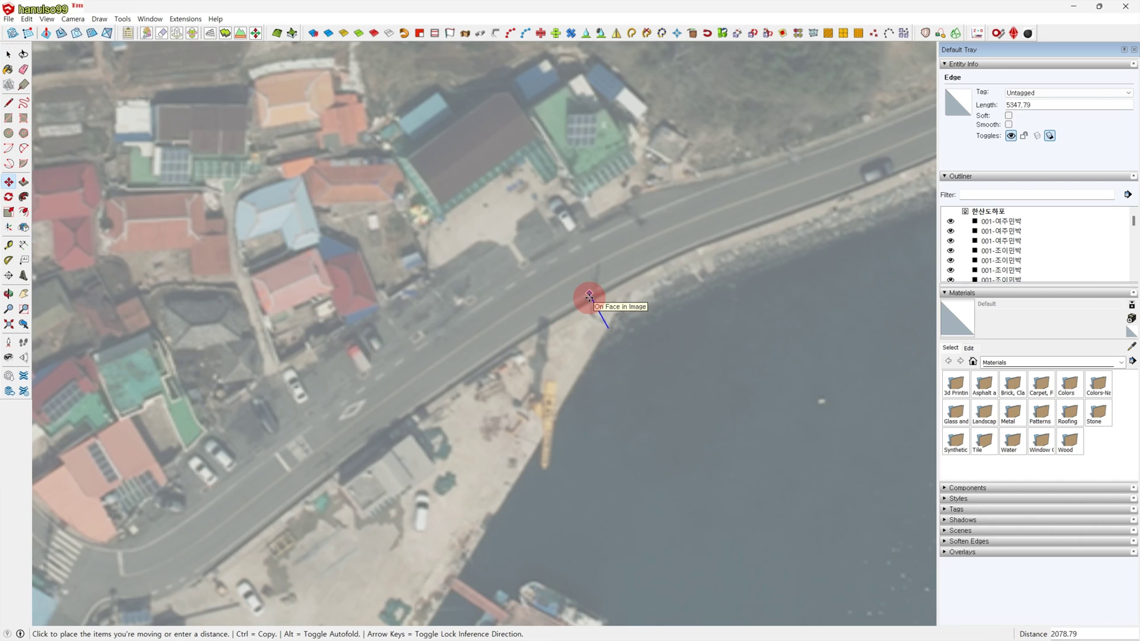
scroll(589, 299, "up", 2)
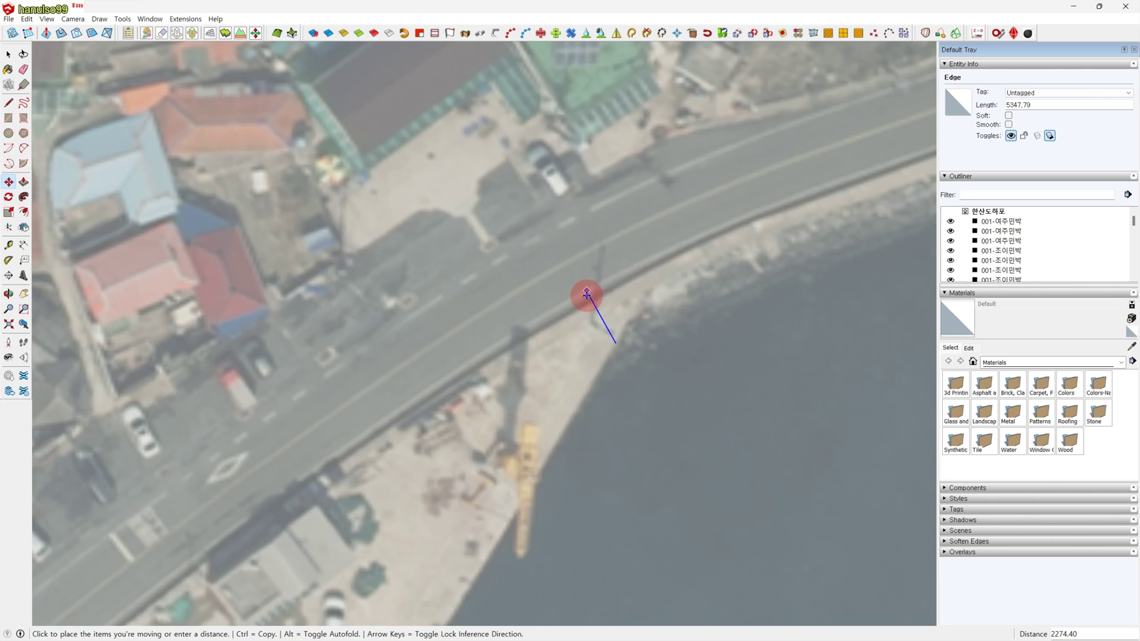
left_click(587, 293)
key("space")
Scale the aerial photo so the distance from the quay corner at the breakwater's base to the reference line's seaward end is 140484.
scroll(628, 372, "down", 5)
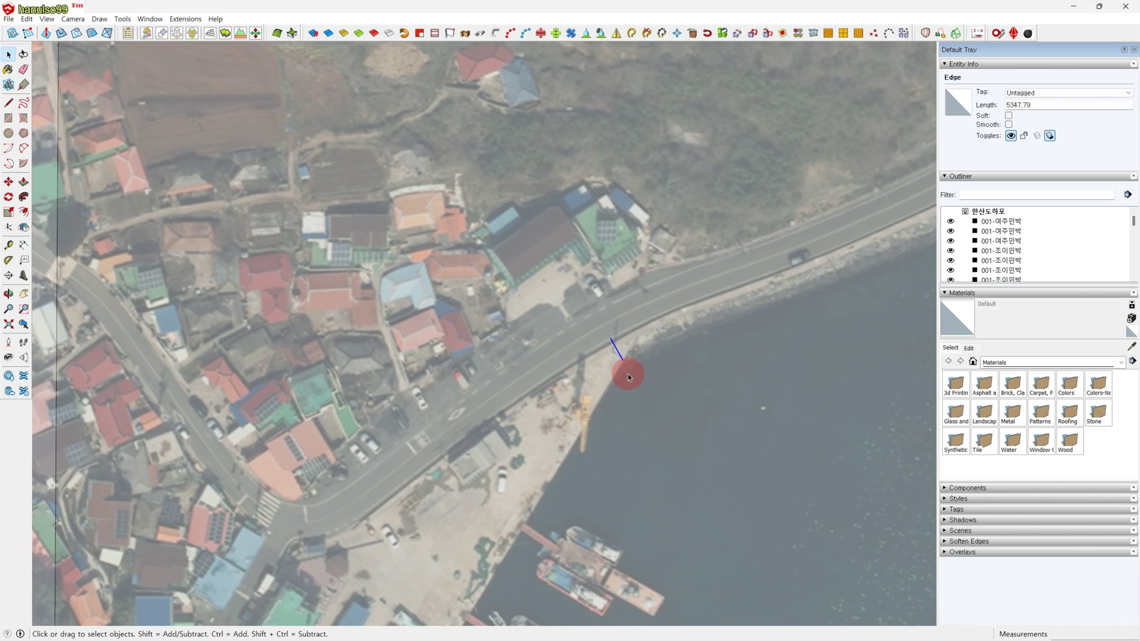
scroll(593, 460, "down", 6)
middle_click_drag(573, 502, 722, 247, "shift")
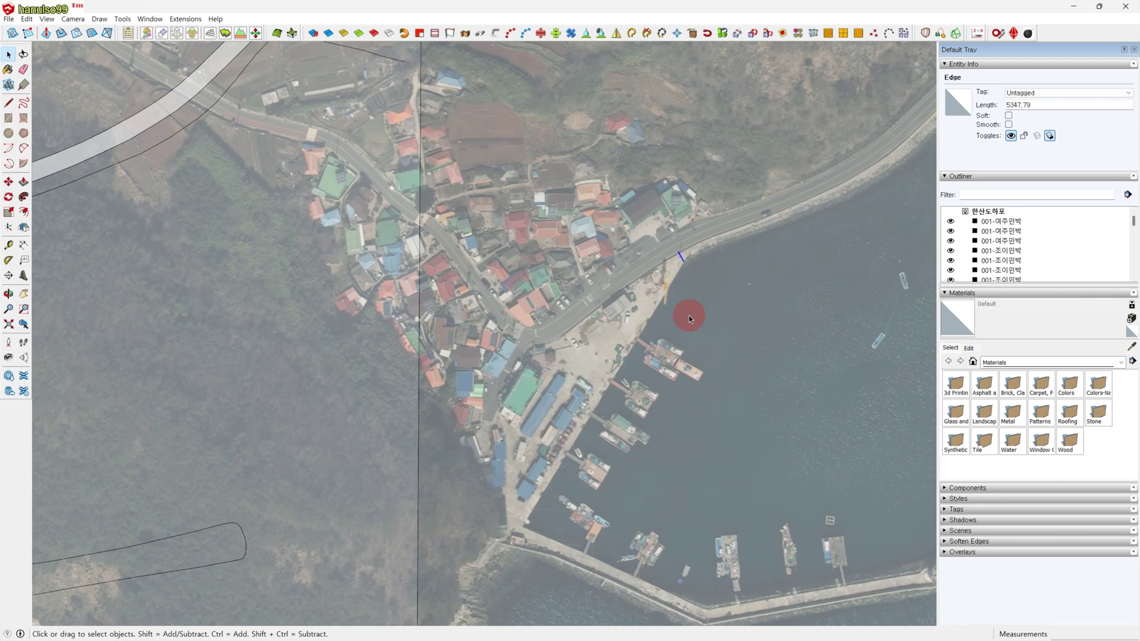
left_click(669, 353)
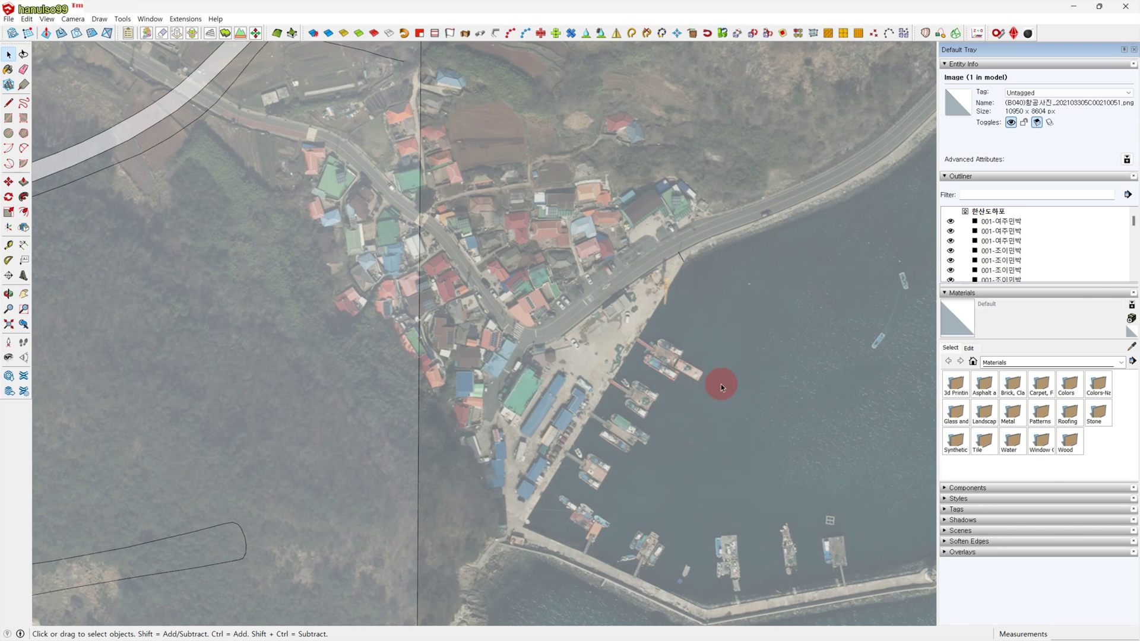
left_click(998, 33)
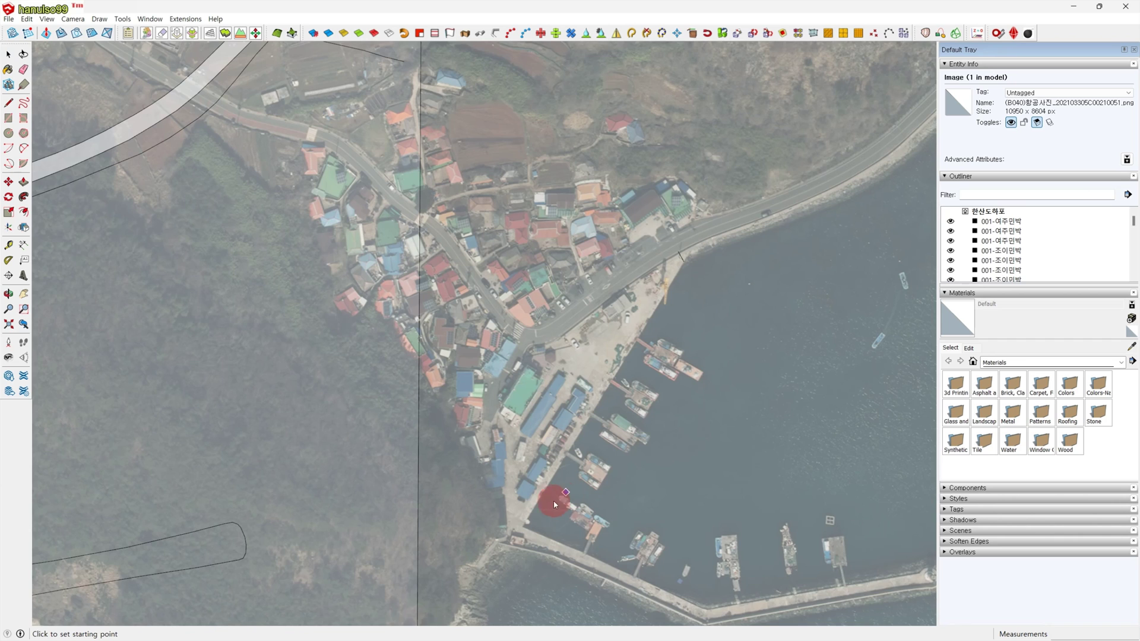
scroll(549, 504, "up", 4)
middle_click_drag(552, 483, 620, 337, "shift")
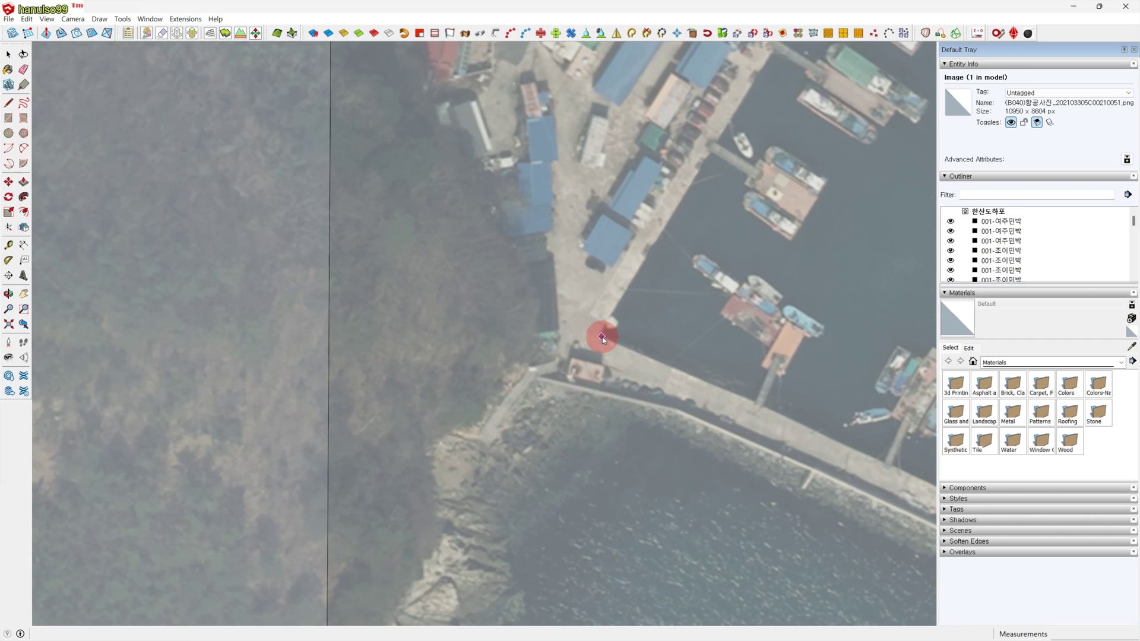
scroll(601, 336, "down", 2)
middle_click_drag(654, 313, 610, 386, "shift")
scroll(610, 386, "up", 1)
middle_click_drag(615, 440, 586, 620, "shift")
scroll(638, 422, "up", 3)
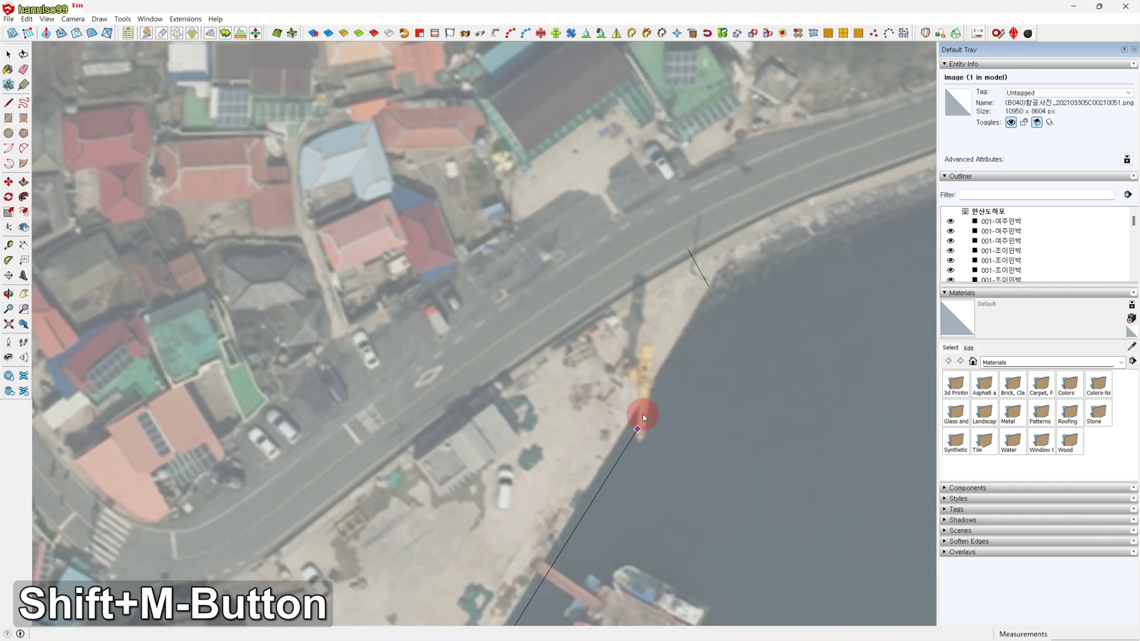
left_click(725, 255)
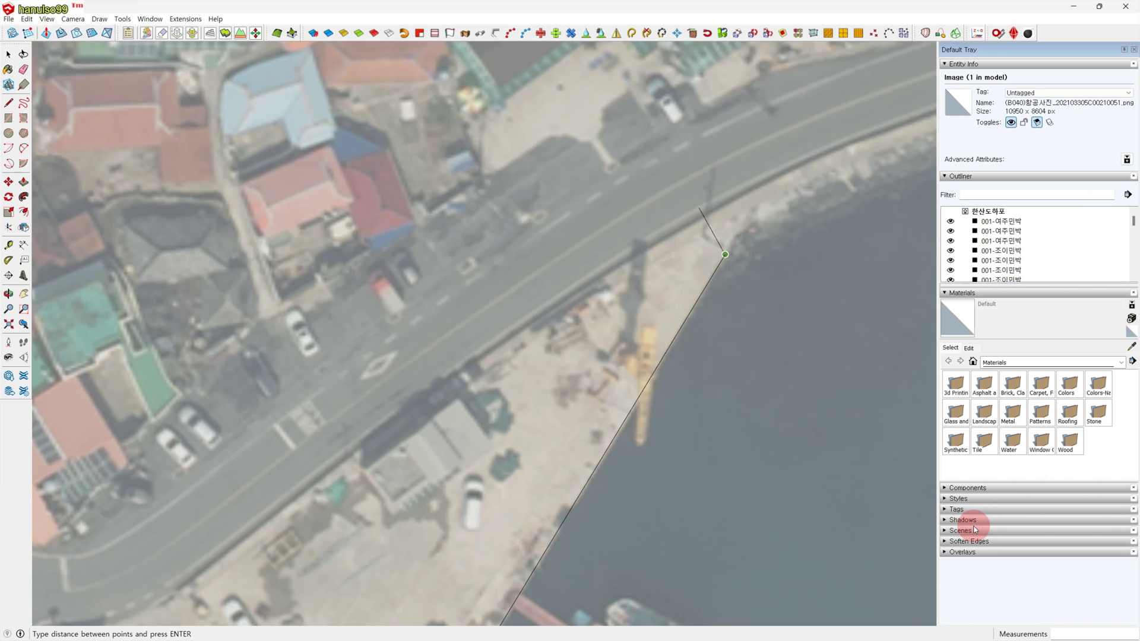
type("140484")
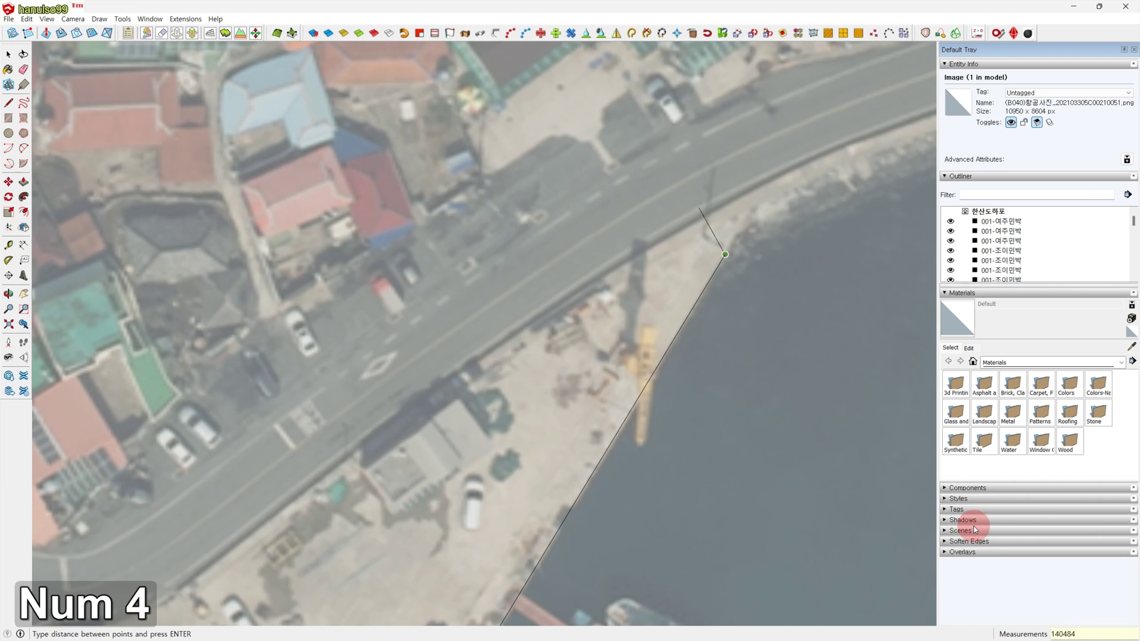
key("Return")
key("space")
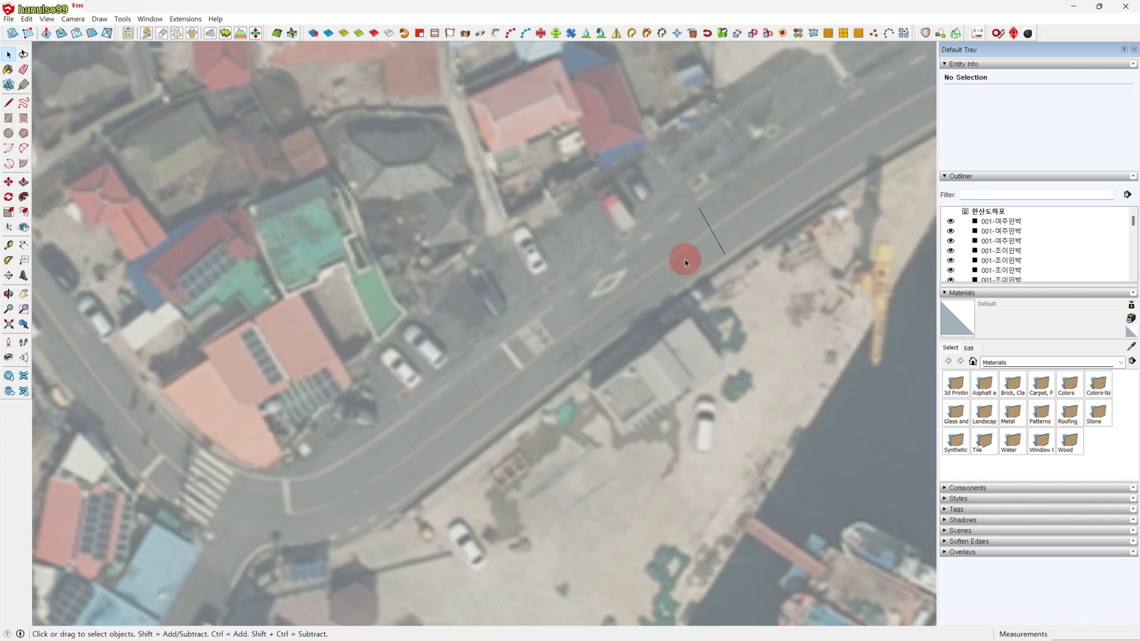
Delete the reference line beside the coastal road.
left_click_drag(675, 184, 784, 381)
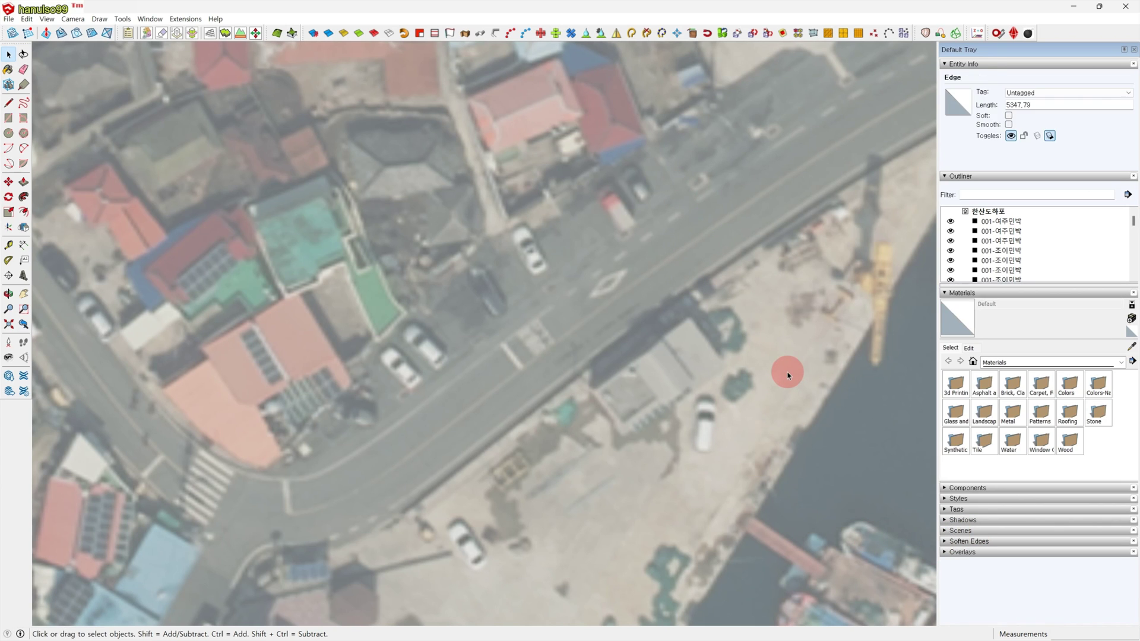
key("Delete")
Move the scaled aerial photo by the breakwater's outer bend onto the matching bend of the map outline.
scroll(726, 436, "down", 6)
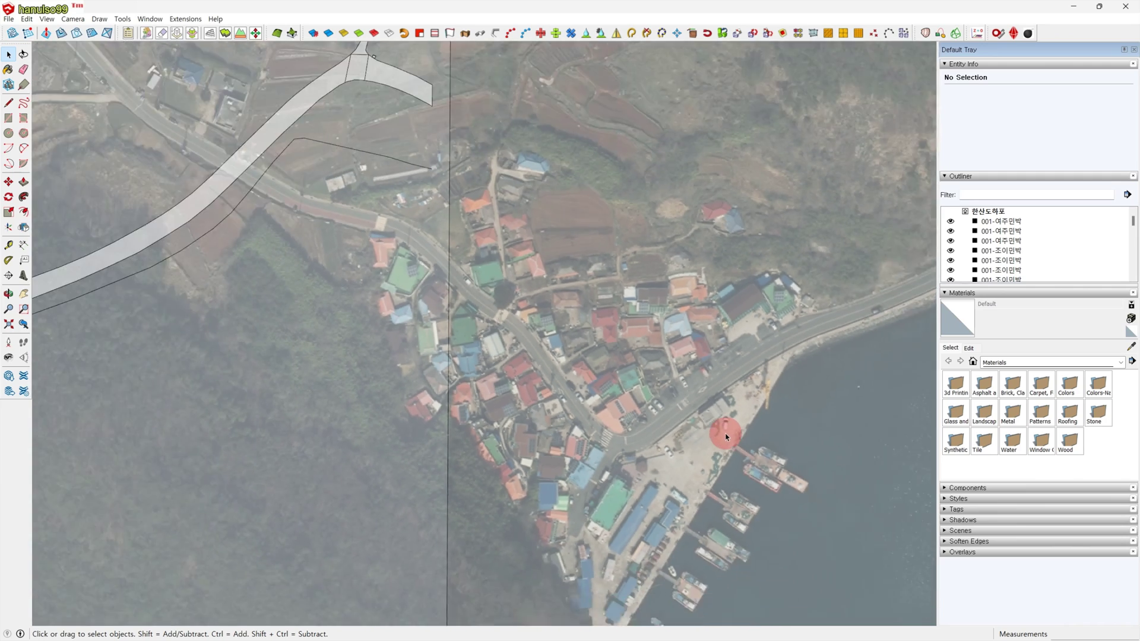
scroll(725, 436, "down", 5)
middle_click_drag(730, 460, 753, 418, "shift")
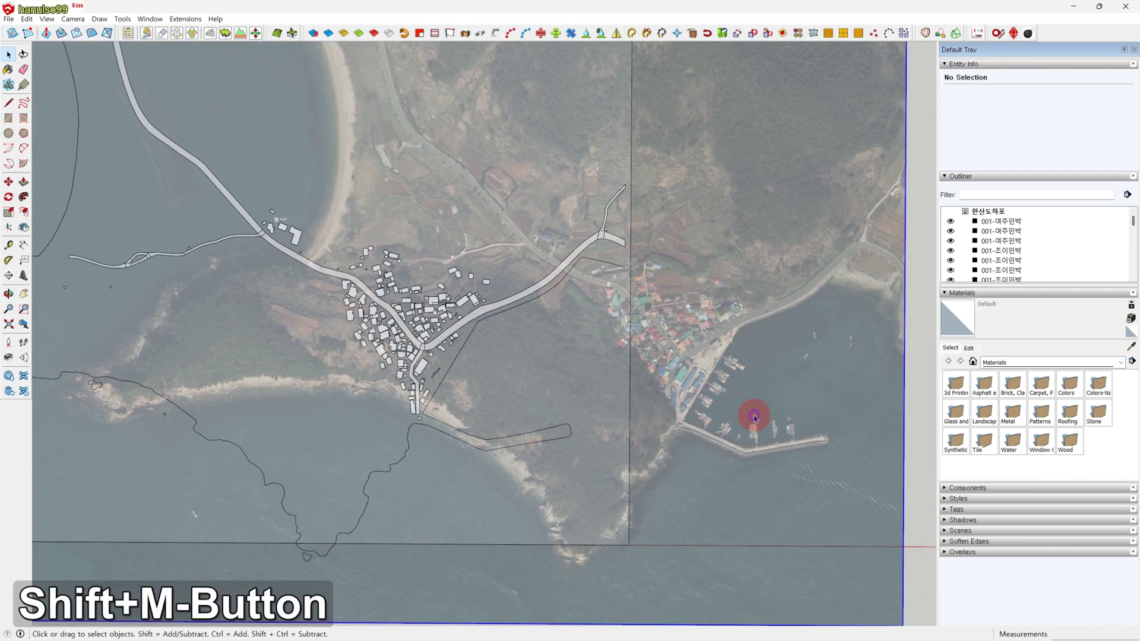
left_click(753, 415)
key("m")
scroll(754, 465, "up", 2)
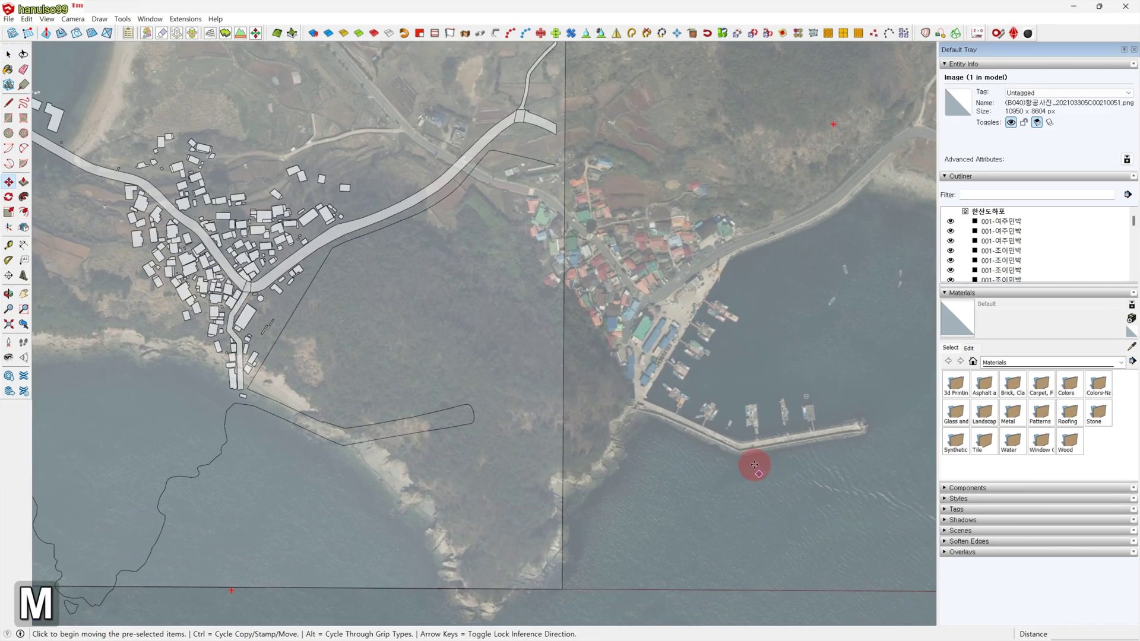
left_click(753, 465)
middle_click_drag(500, 461, 655, 469, "shift")
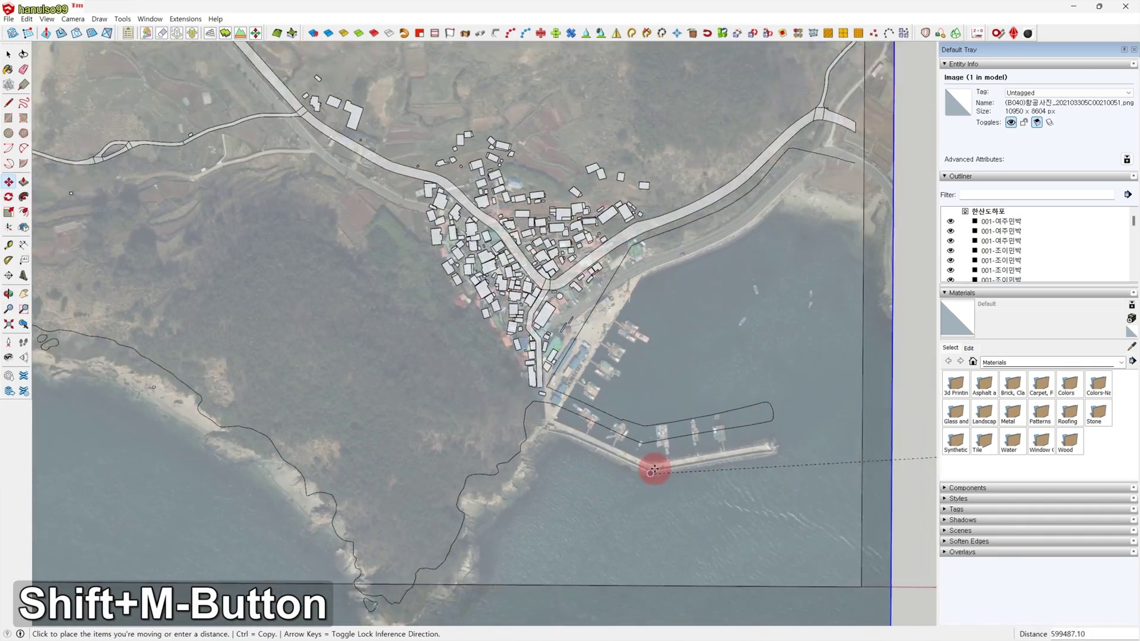
scroll(644, 435, "up", 3)
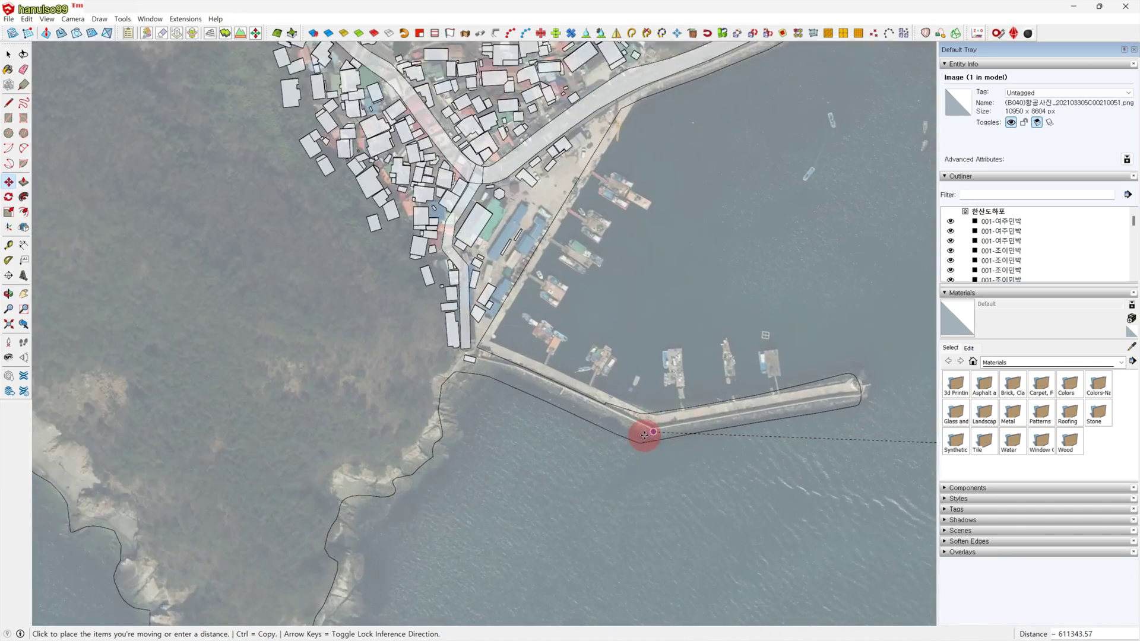
scroll(643, 434, "up", 2)
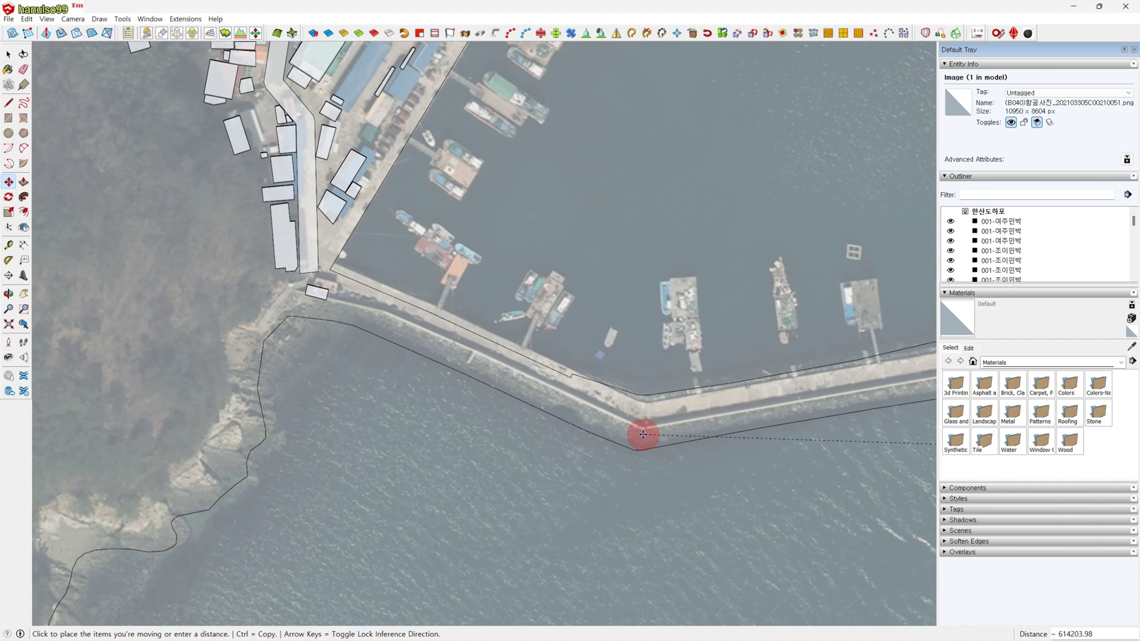
scroll(643, 441, "down", 2)
scroll(640, 440, "up", 2)
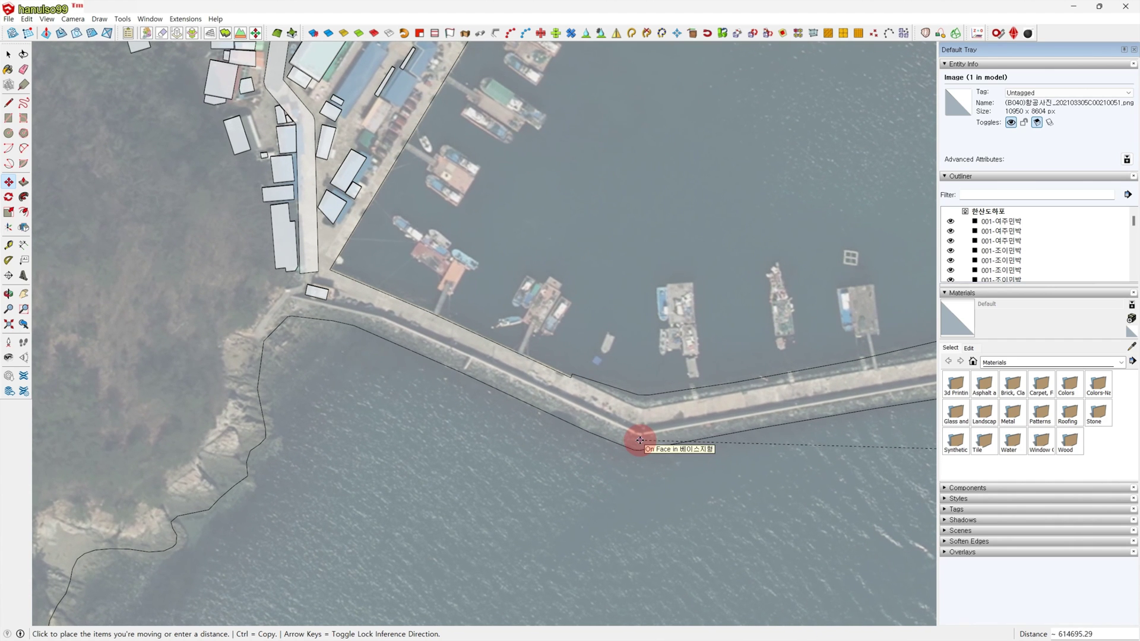
left_click(639, 441)
Examine how the aerial photo matches the map outlines along the breakwater, village roads, road junctions and coastline.
scroll(701, 477, "down", 3)
middle_click_drag(738, 479, 534, 489, "shift")
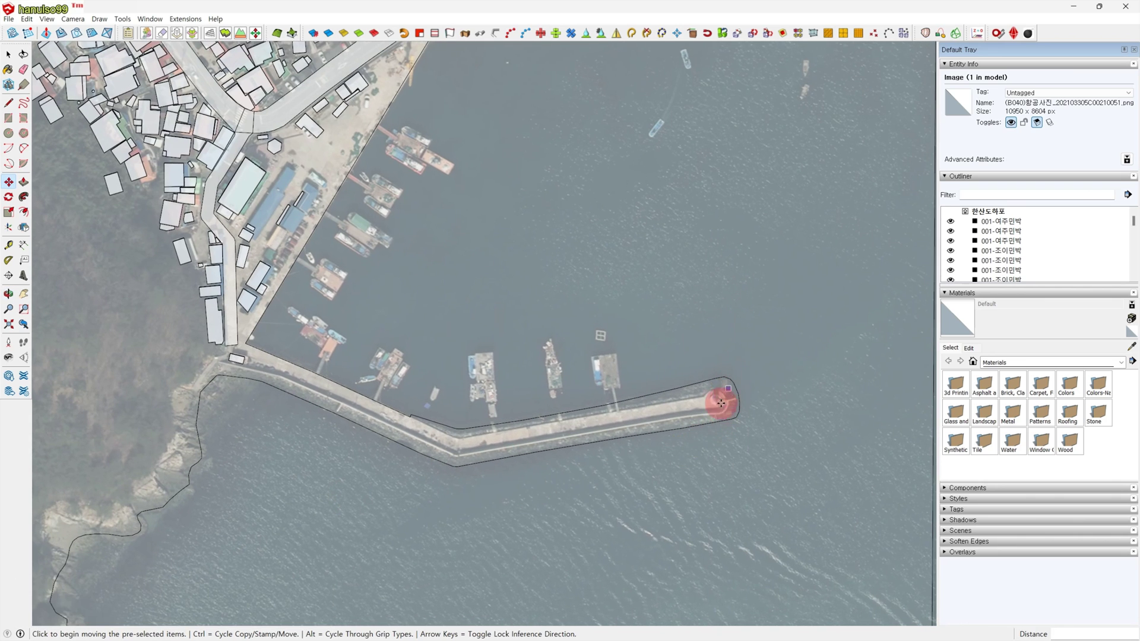
middle_click_drag(480, 376, 619, 523, "shift")
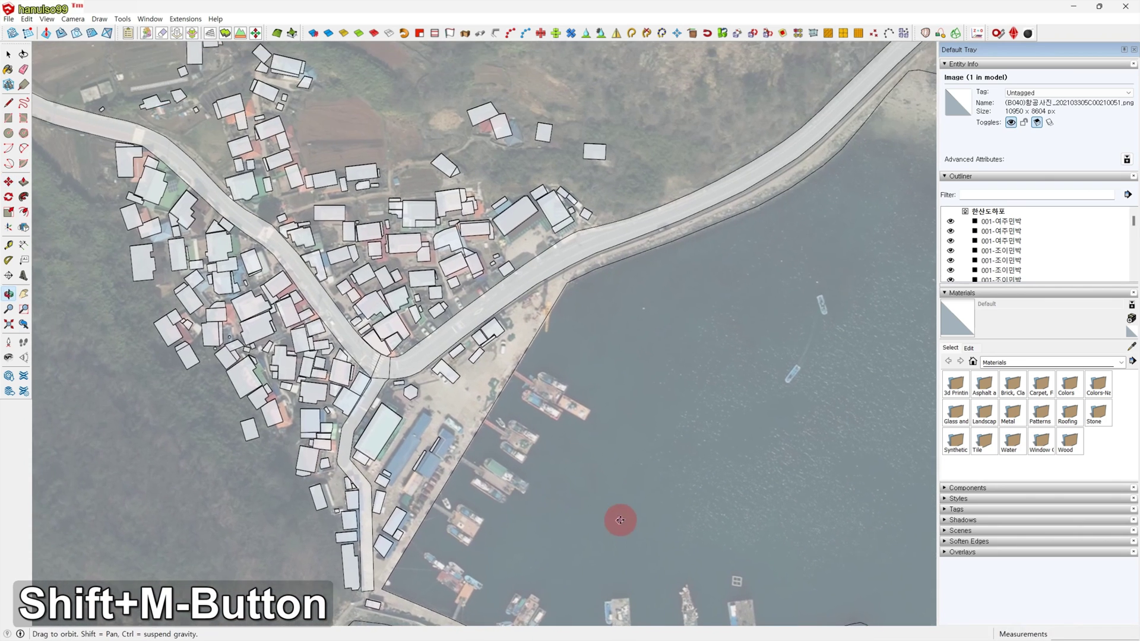
scroll(700, 404, "down", 2)
scroll(707, 394, "down", 2)
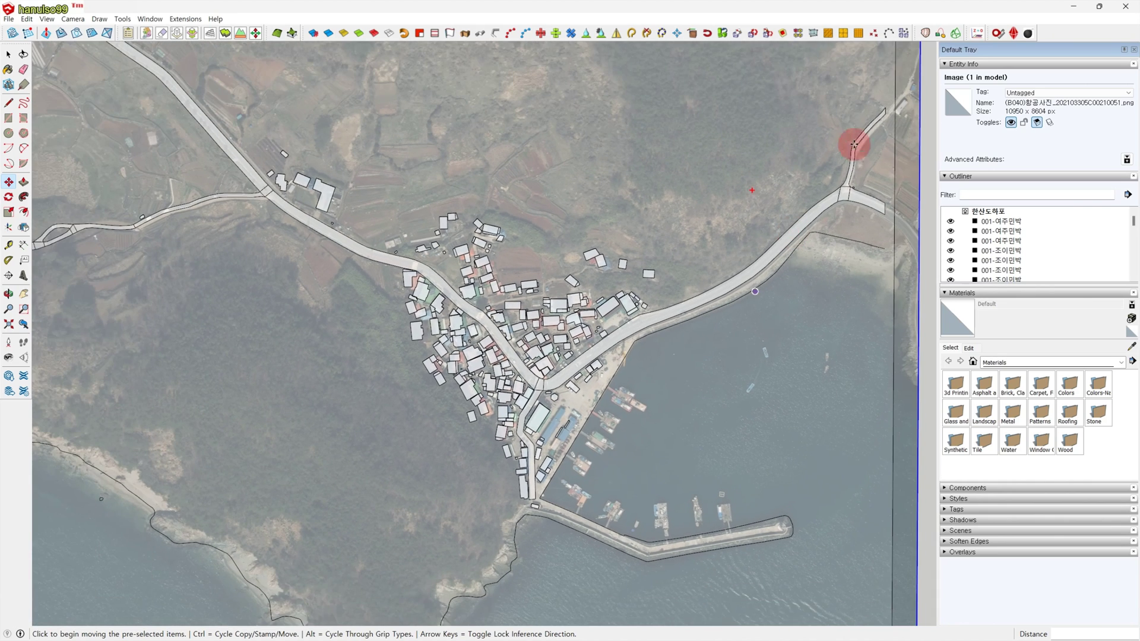
scroll(878, 118, "up", 2)
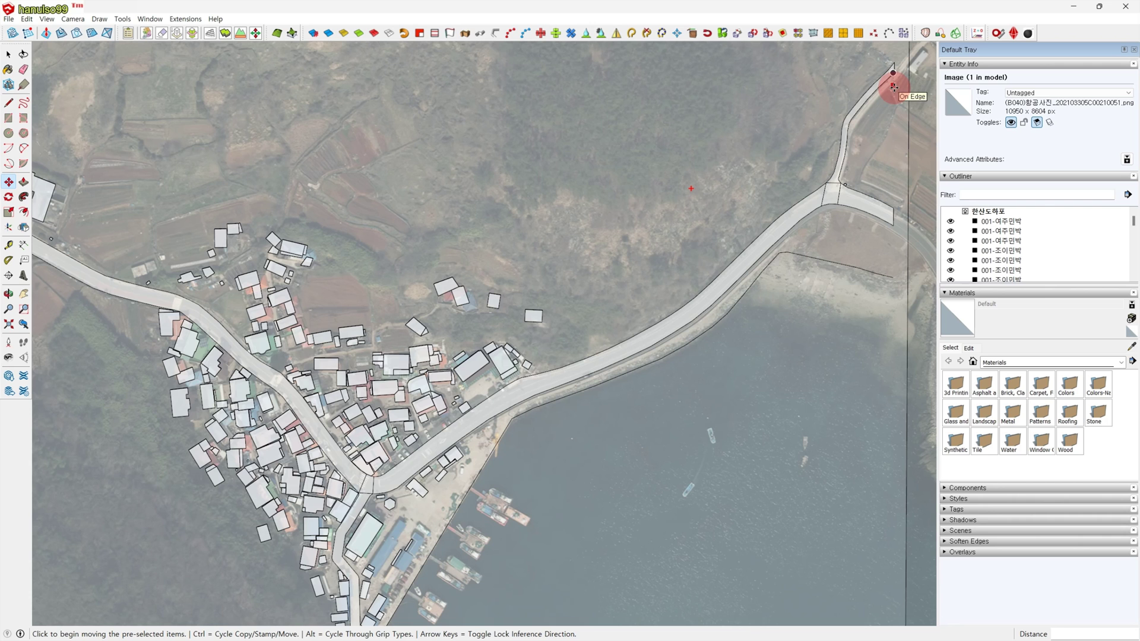
scroll(709, 374, "down", 3)
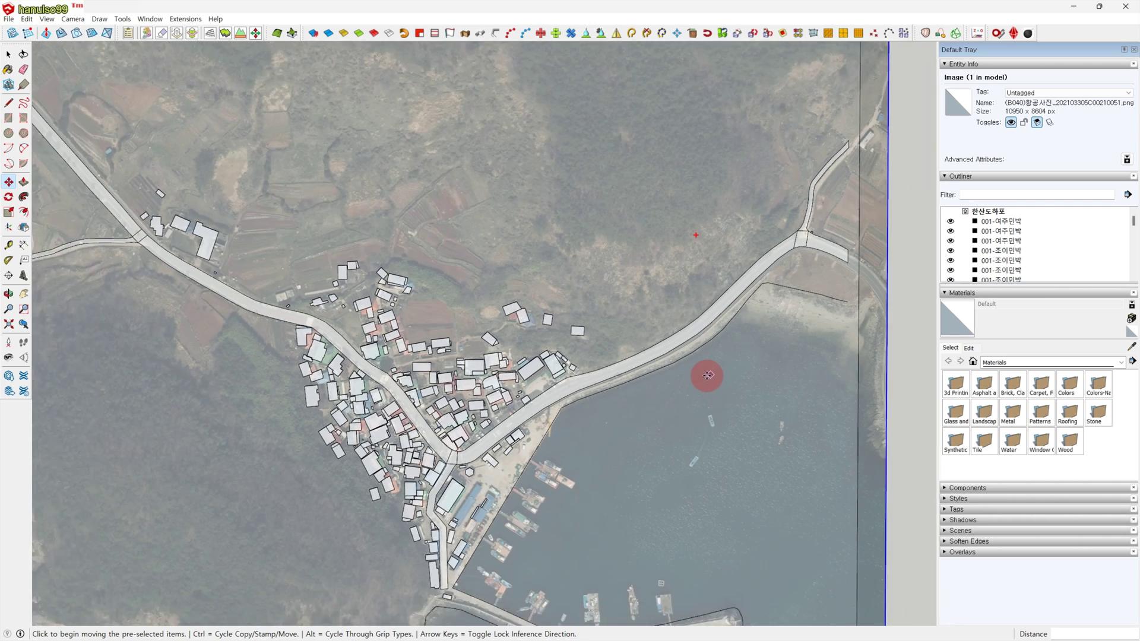
middle_click_drag(580, 480, 706, 438, "shift")
middle_click_drag(461, 358, 608, 295, "shift")
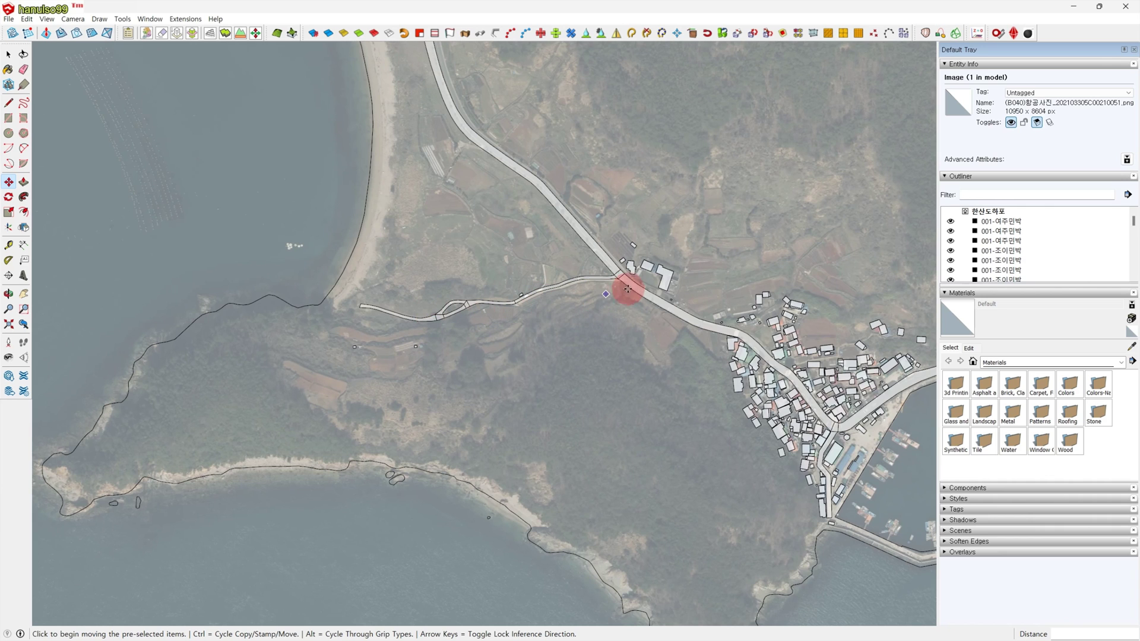
scroll(526, 366, "down", 4)
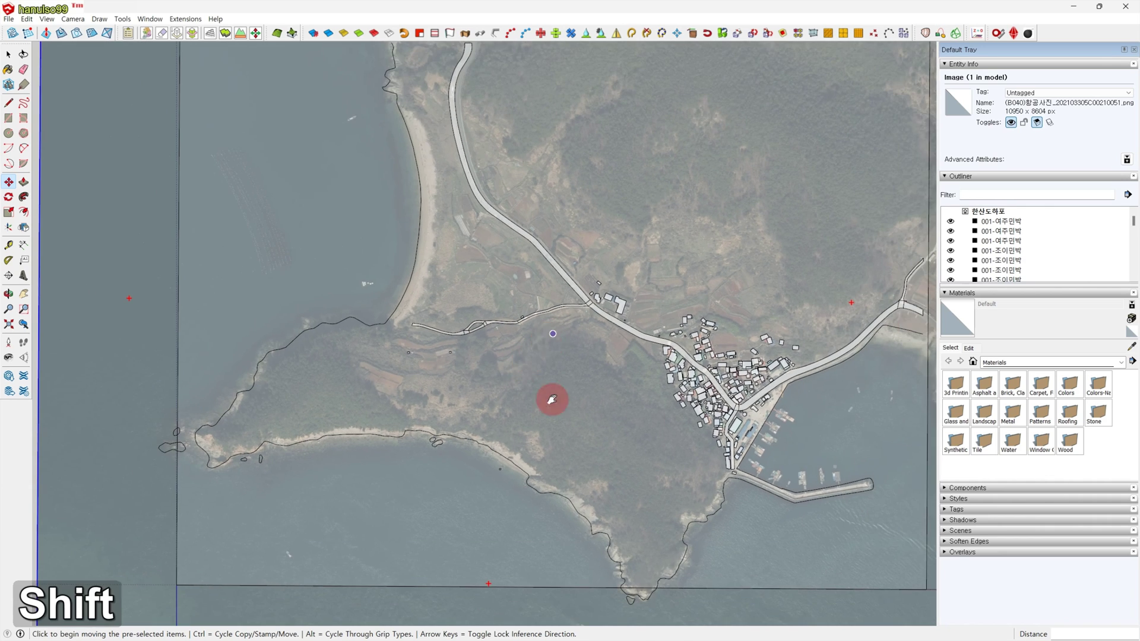
middle_click_drag(552, 400, 555, 498, "shift")
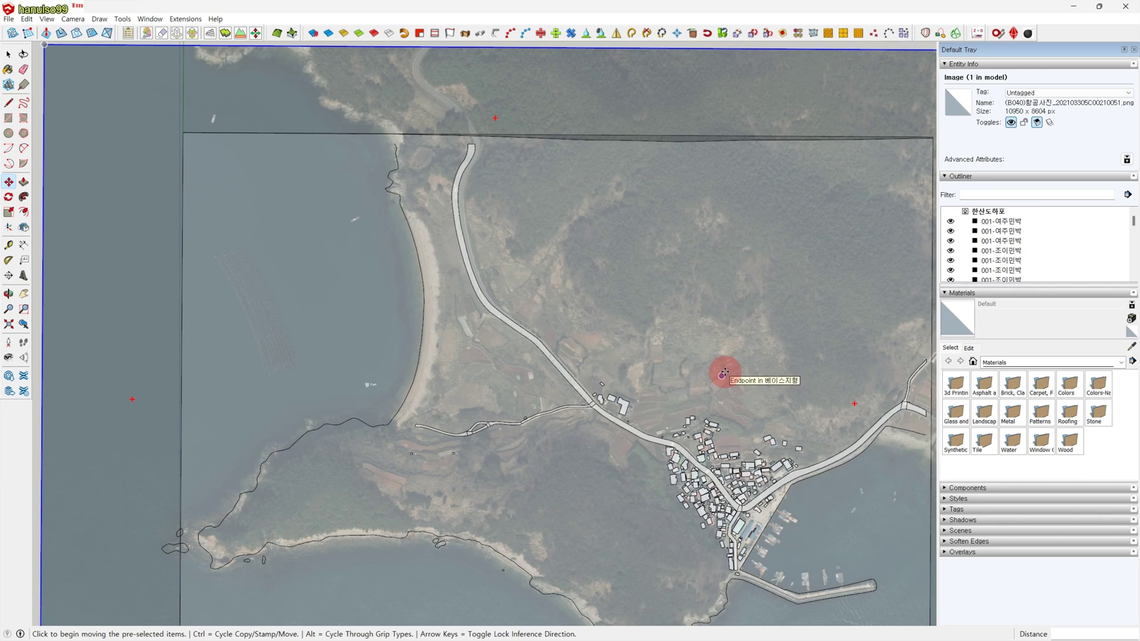
key("space")
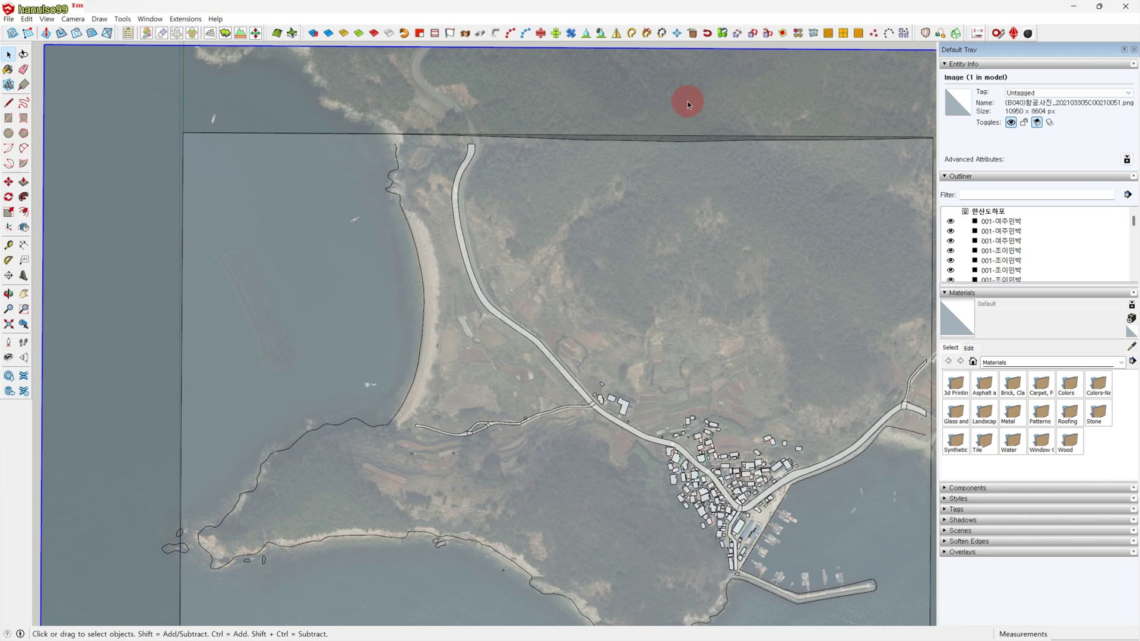
Nudge the aerial photo with JS MoveTool in increments of 1000, to a net offset of one increment in -X and one in +Y.
left_click(678, 36)
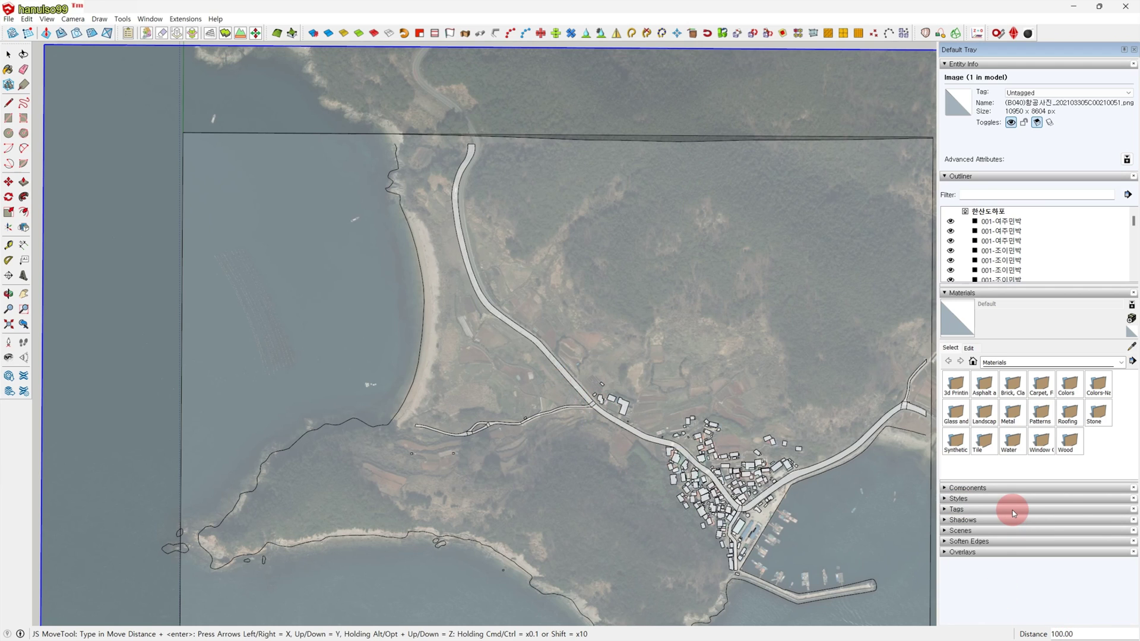
type("1000")
key("Return")
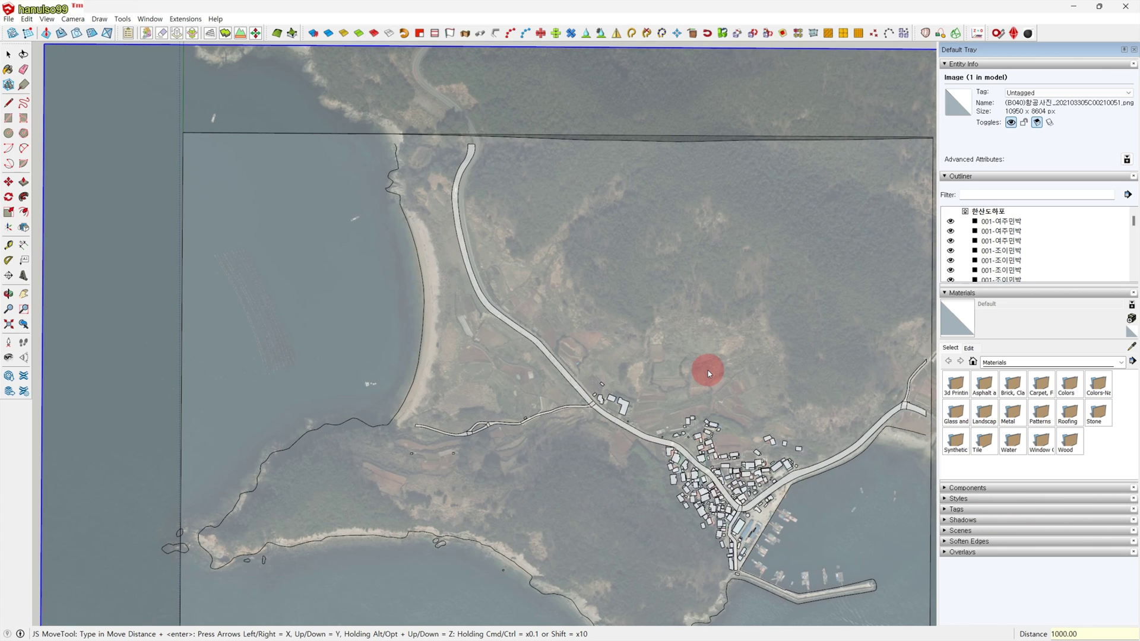
key("Up")
key("Left")
key("Left")
key("Left")
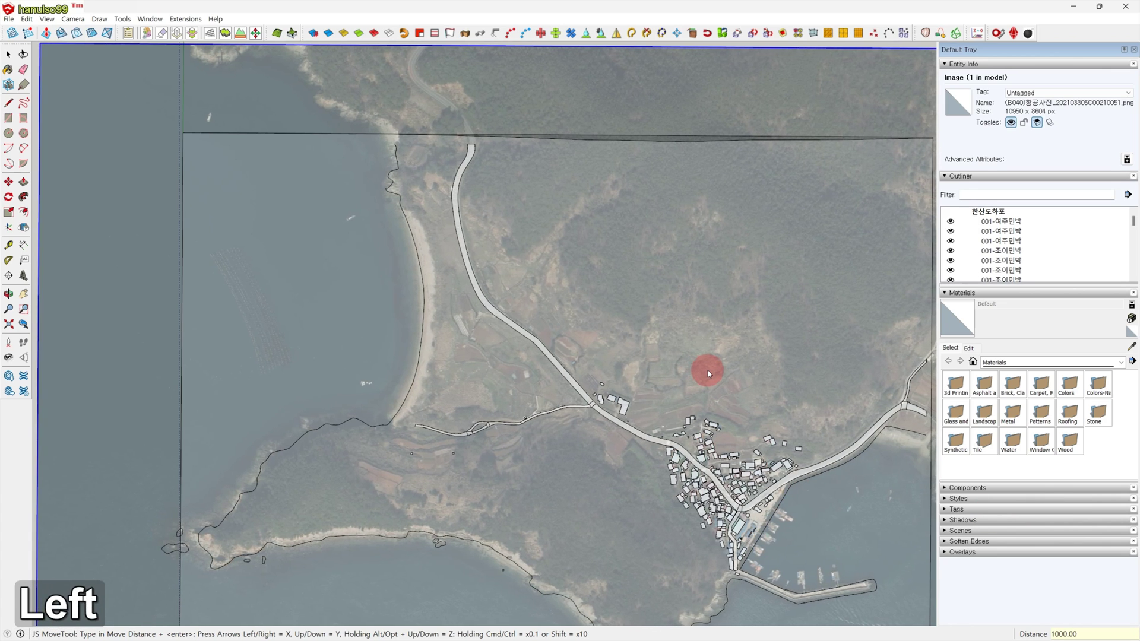
key("Right")
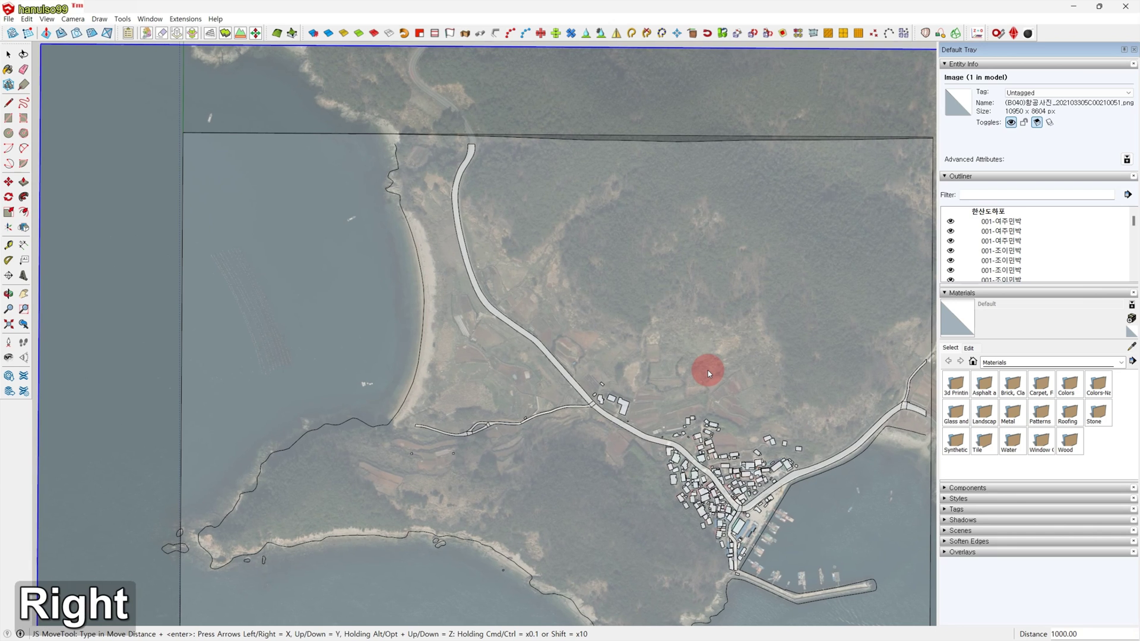
key("Down")
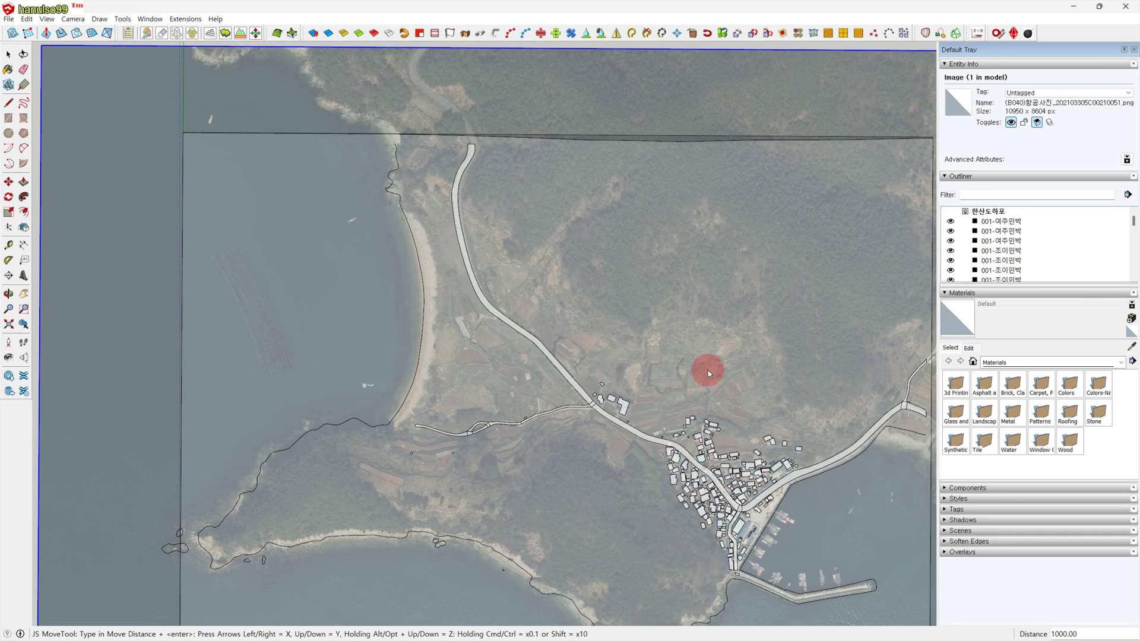
key("Up")
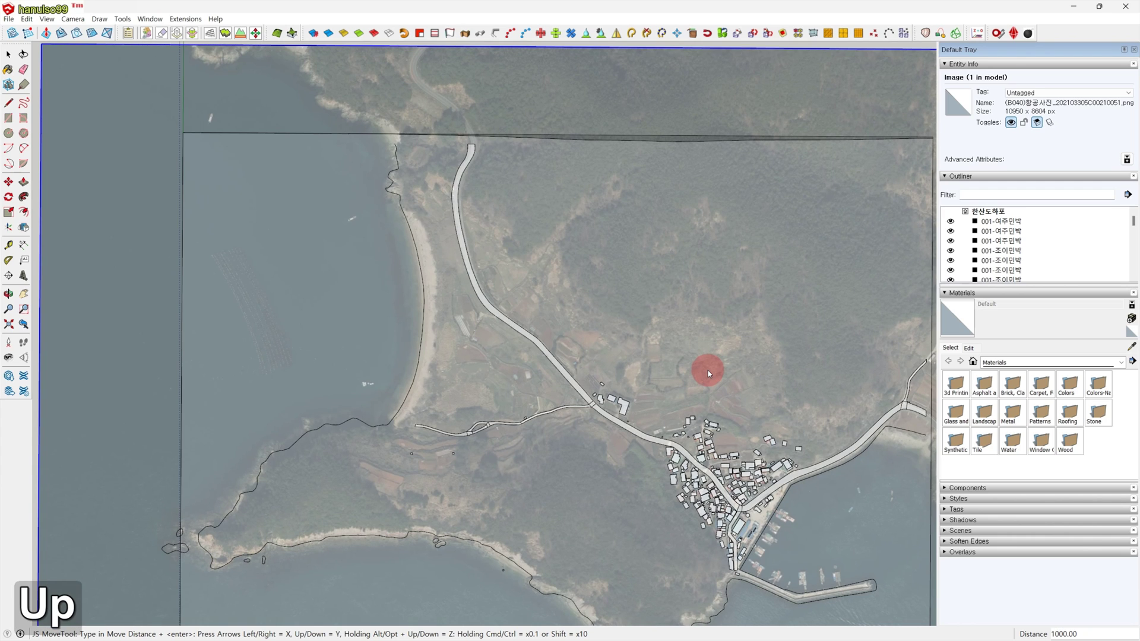
key("Right")
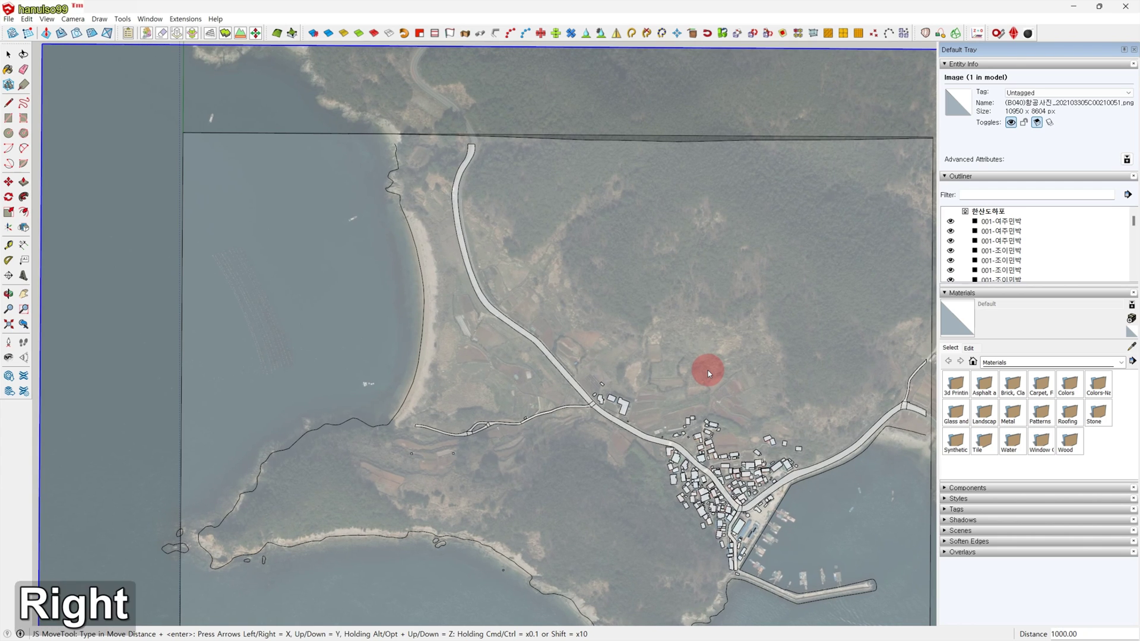
Examine the nudged aerial photo's fit with the map outlines along the coastal road, village, inland road junction and beach road, and clear the selection.
middle_click_drag(842, 459, 647, 438, "shift")
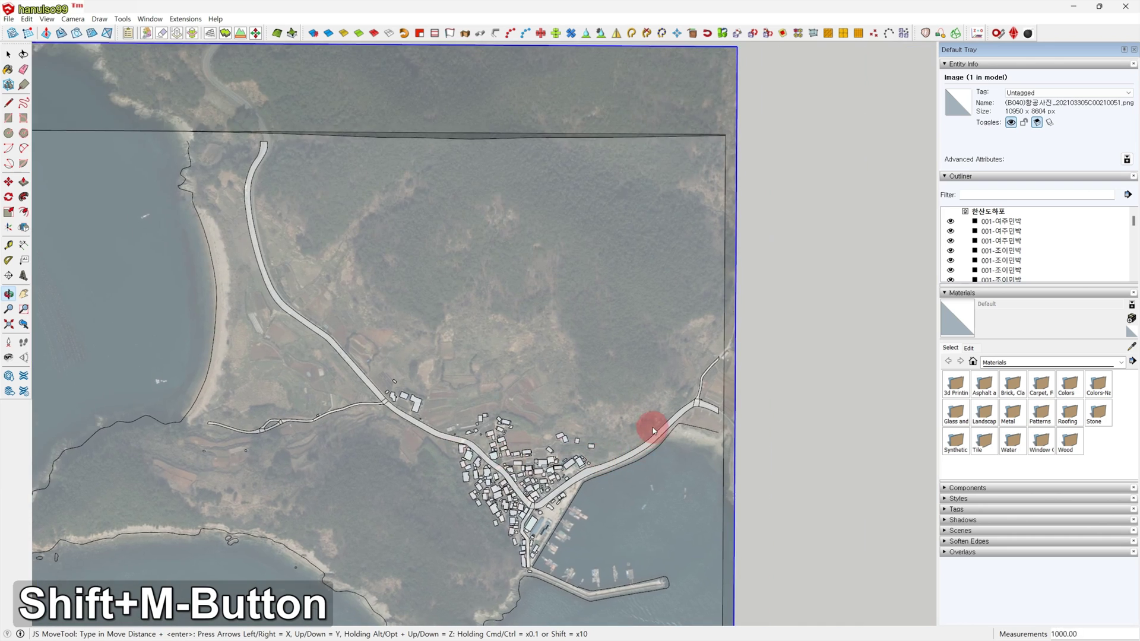
scroll(710, 396, "up", 7)
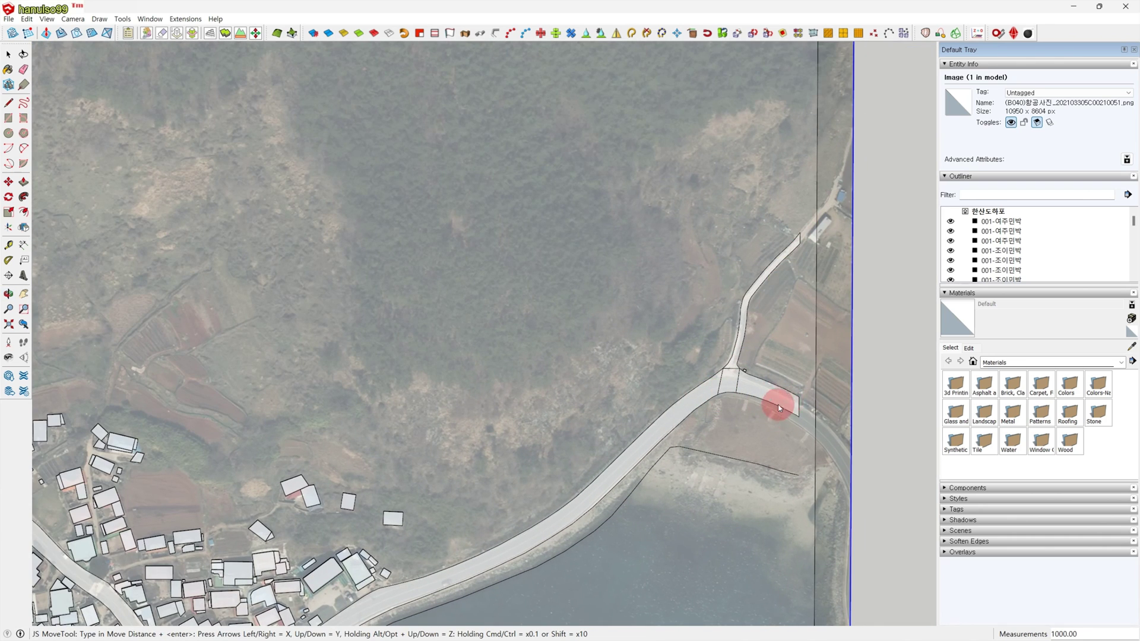
scroll(775, 419, "down", 3)
middle_click_drag(698, 461, 804, 323, "shift")
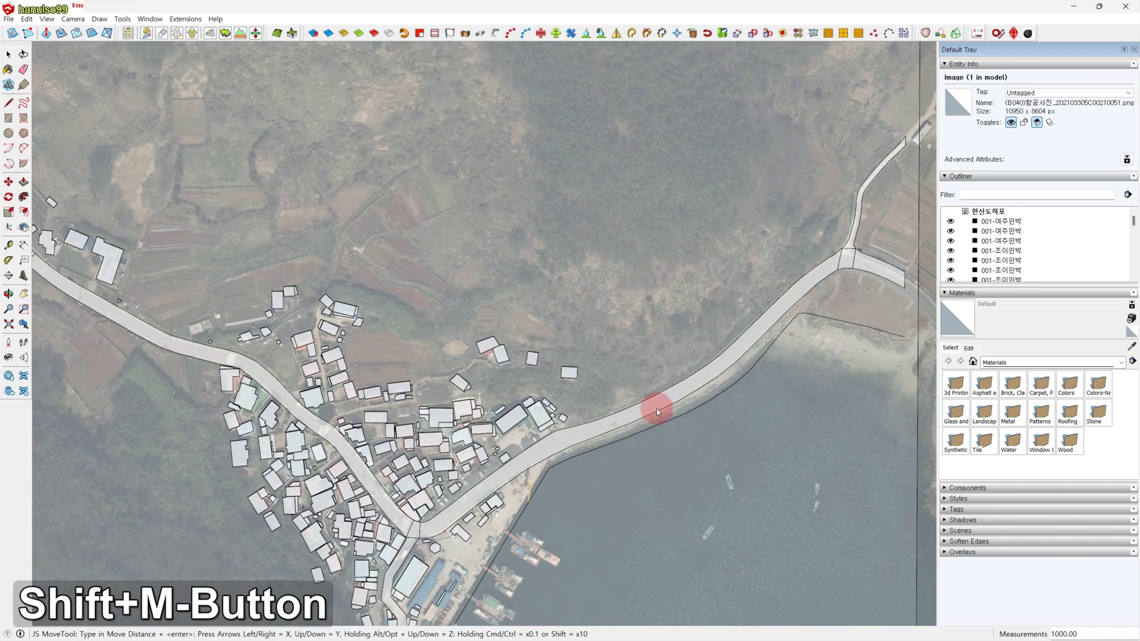
middle_click_drag(473, 514, 600, 449, "shift")
middle_click_drag(510, 427, 729, 559, "shift")
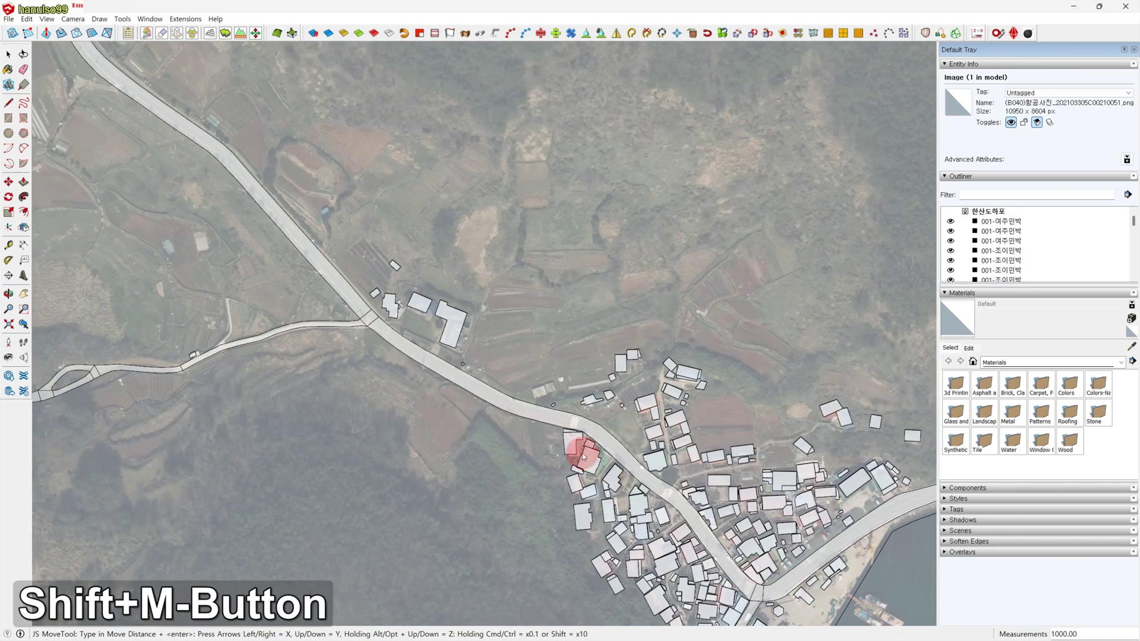
middle_click_drag(406, 366, 679, 463, "shift")
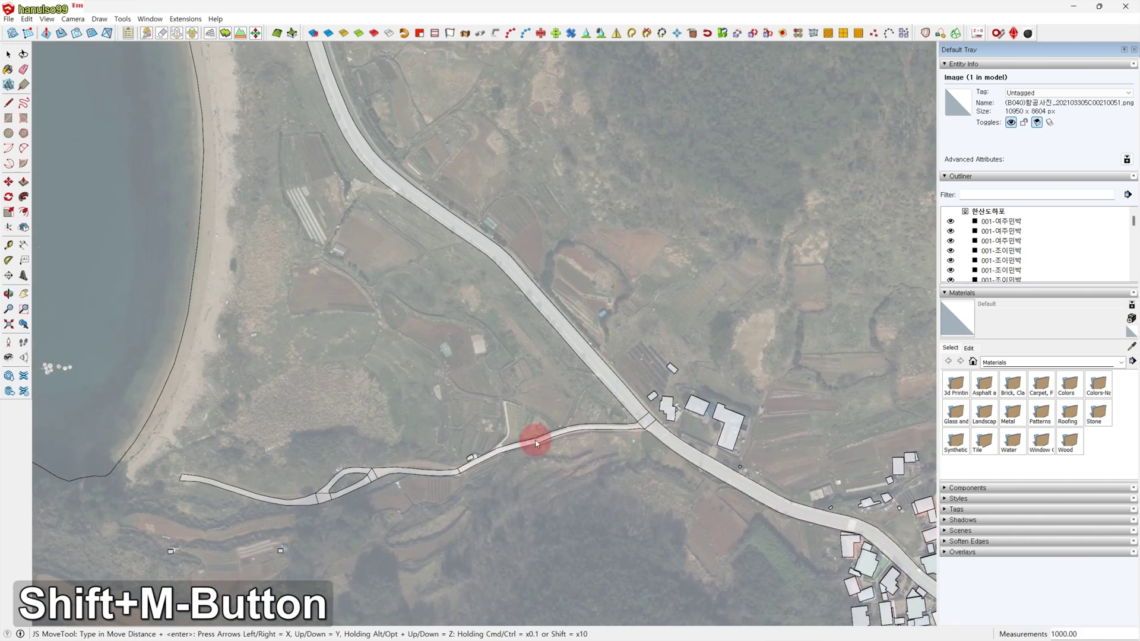
scroll(585, 419, "down", 3)
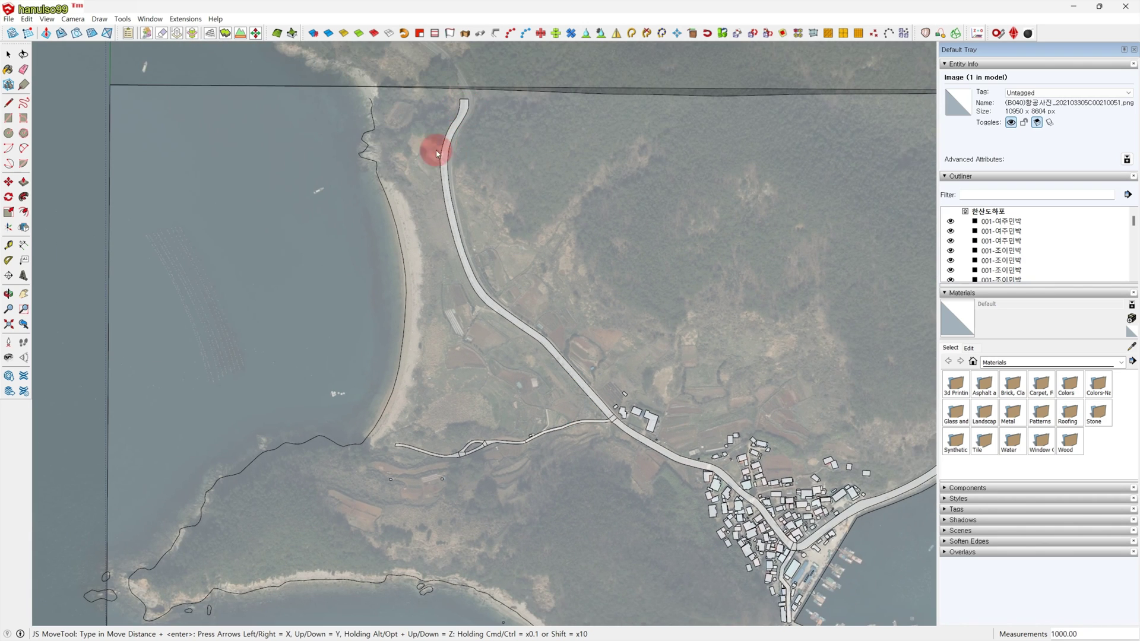
scroll(468, 204, "down", 4)
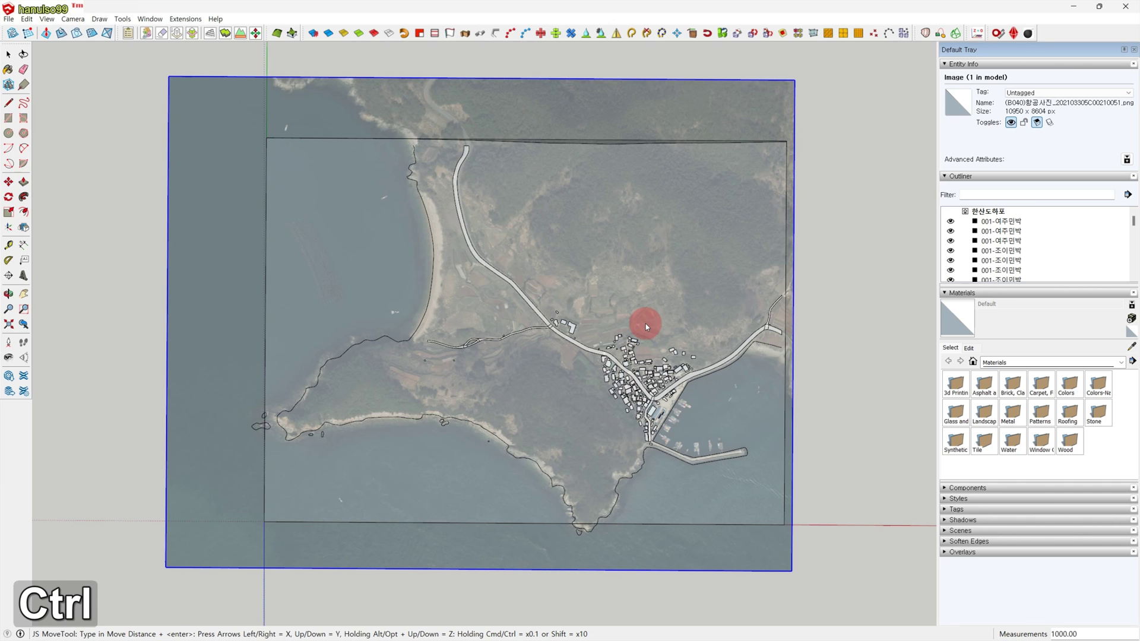
key("ctrl+e")
key("ctrl+e")
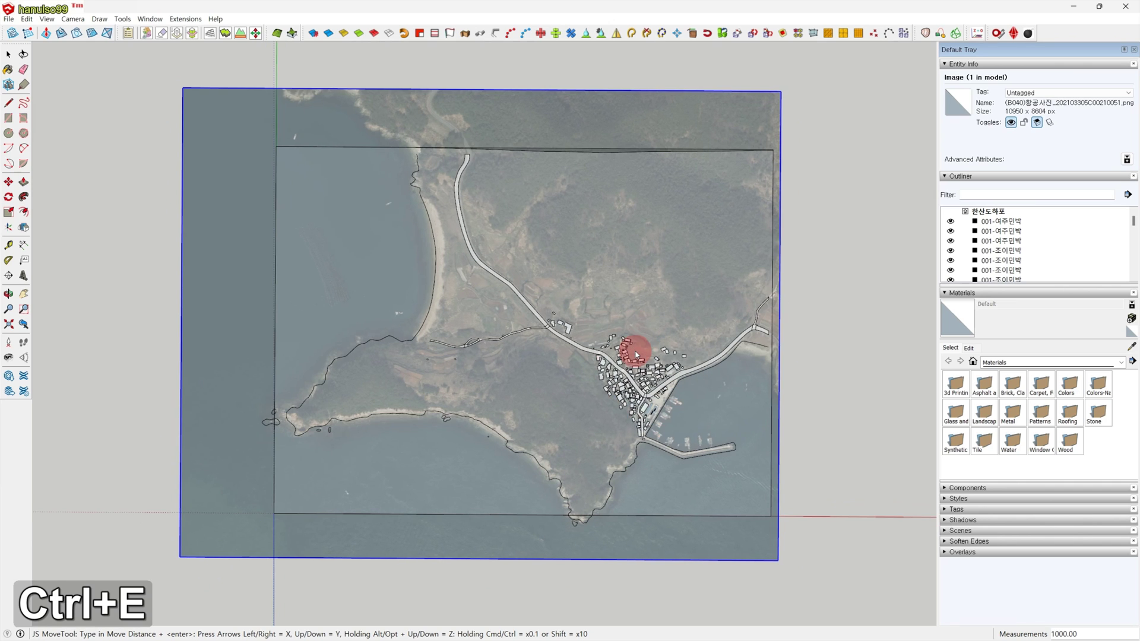
scroll(645, 377, "down", 1)
scroll(645, 377, "down", 1)
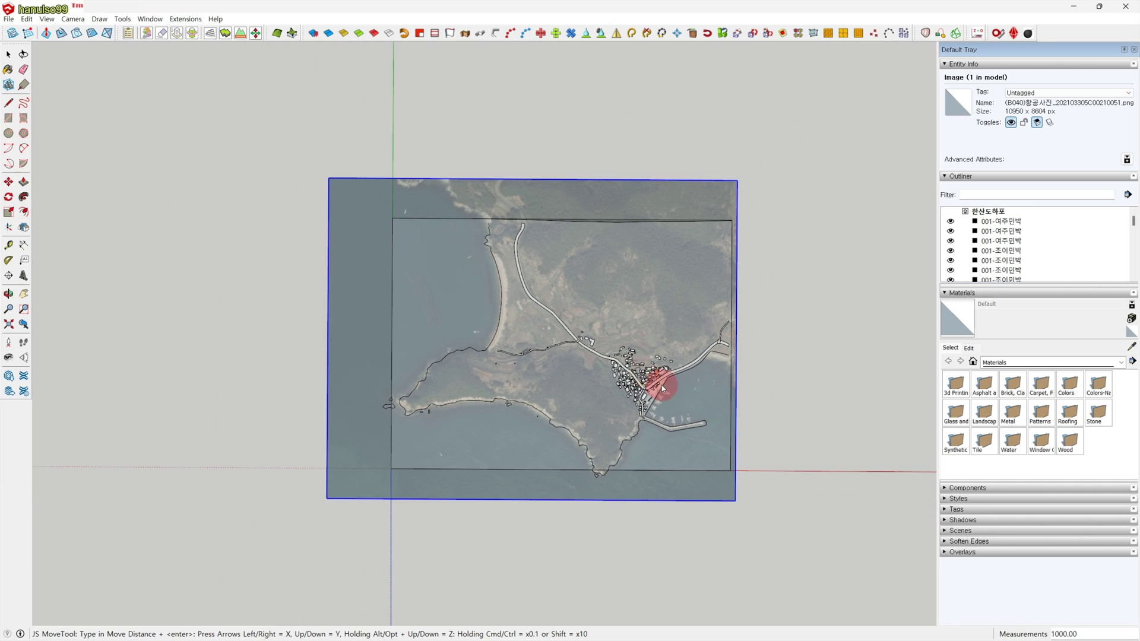
key("space")
left_click(790, 404)
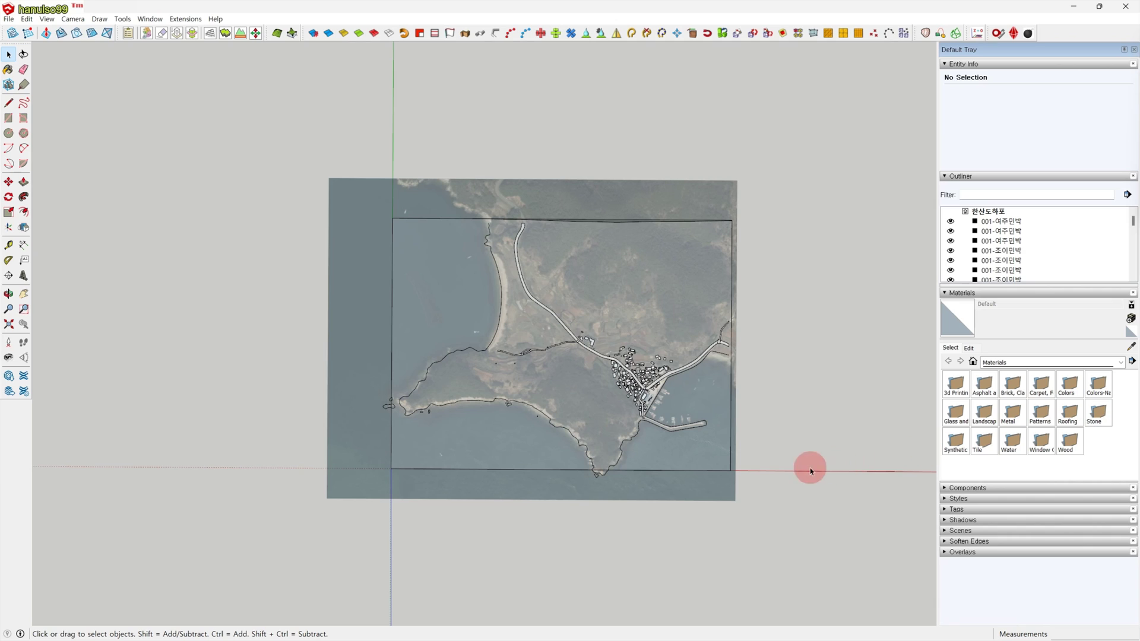
Turn off X-ray display and move the aerial photo vertically along the blue axis to float above the terrain and map outlines.
left_click(635, 229)
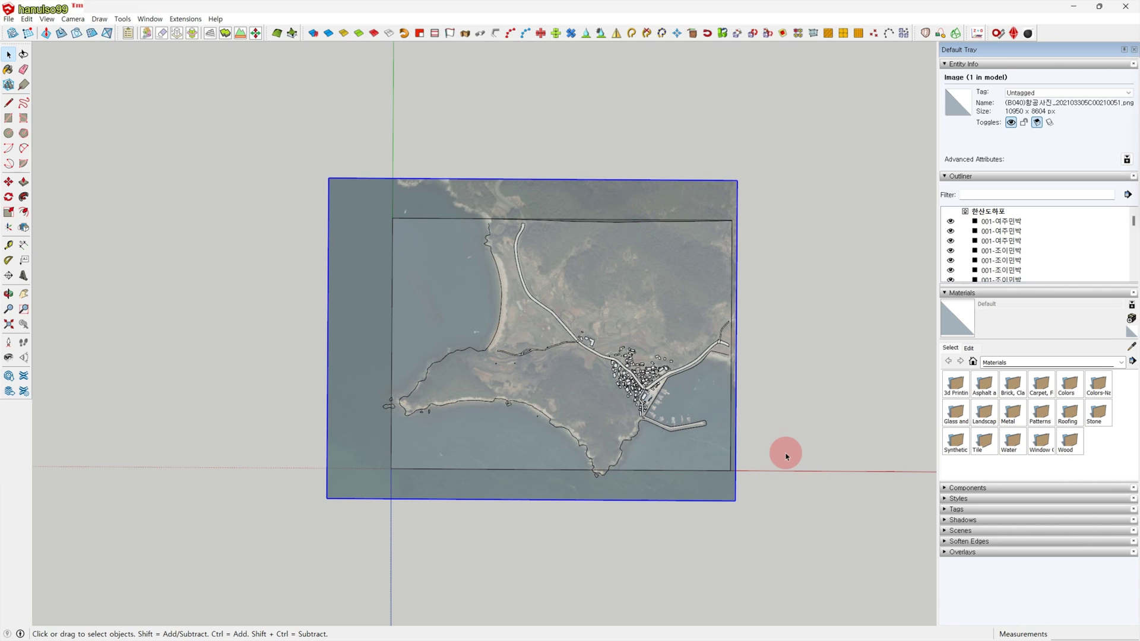
key("alt+x")
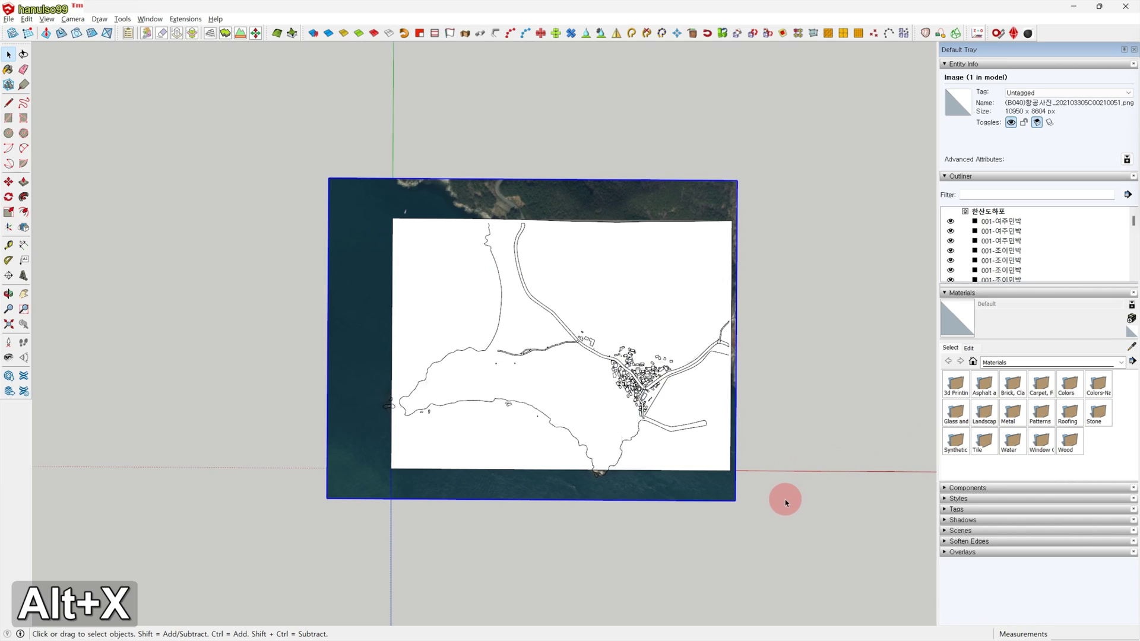
middle_click_drag(472, 548, 575, 402)
middle_click_drag(659, 501, 653, 461, "shift")
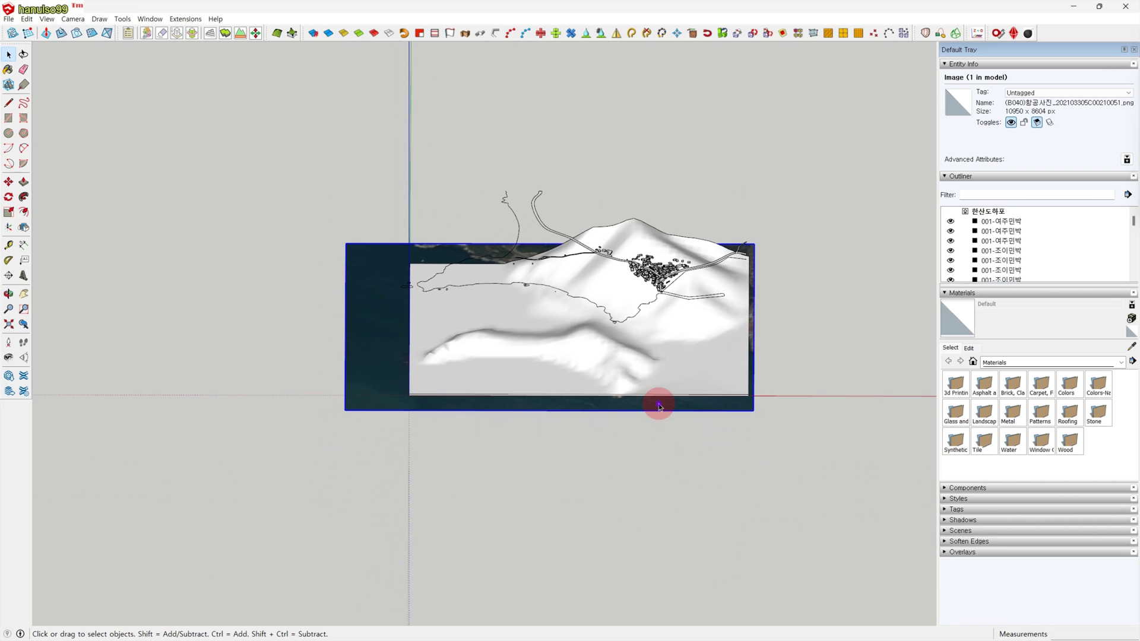
key("m")
left_click(796, 496)
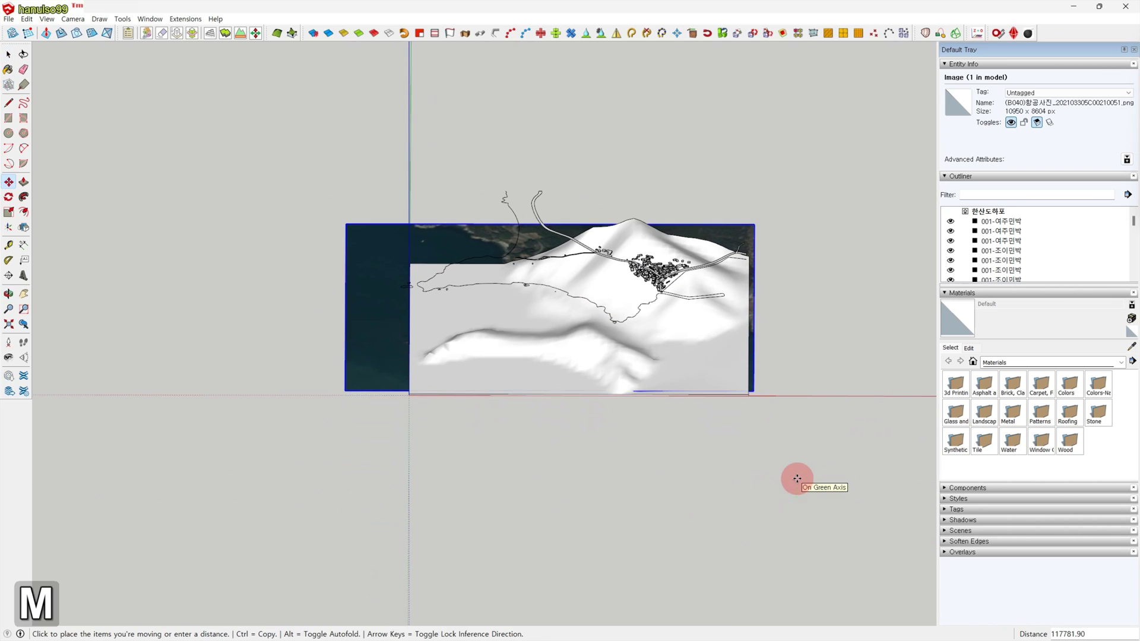
key("Up")
left_click(807, 309)
key("space")
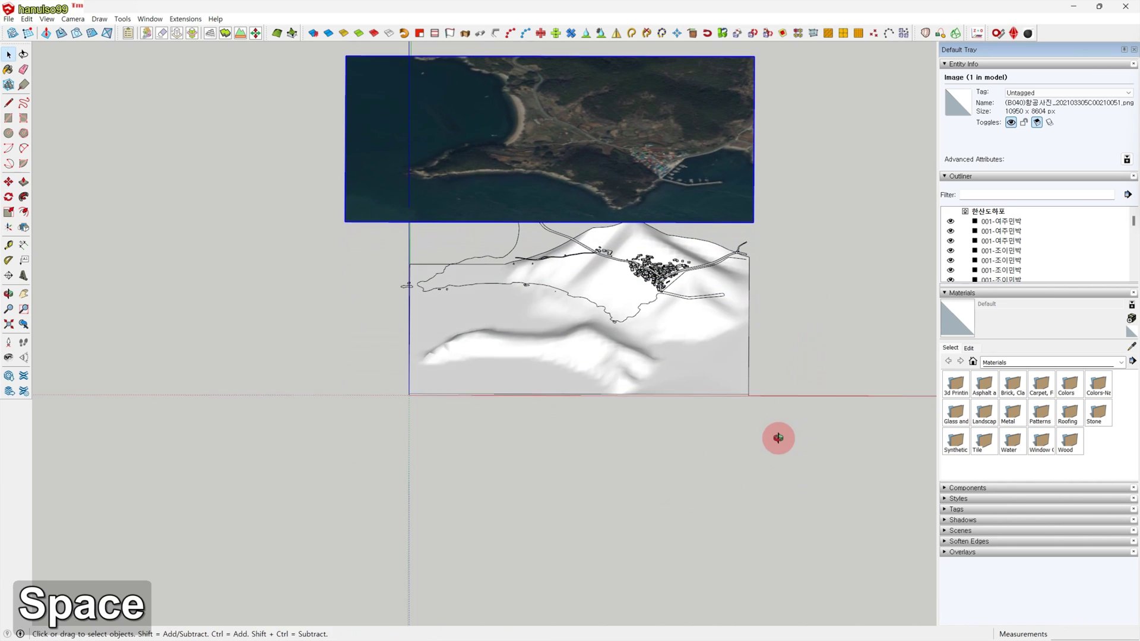
Group all the map outlines and buildings between the aerial photo and the terrain, and hide that group.
middle_click_drag(775, 455, 735, 311)
left_click_drag(386, 236, 799, 363)
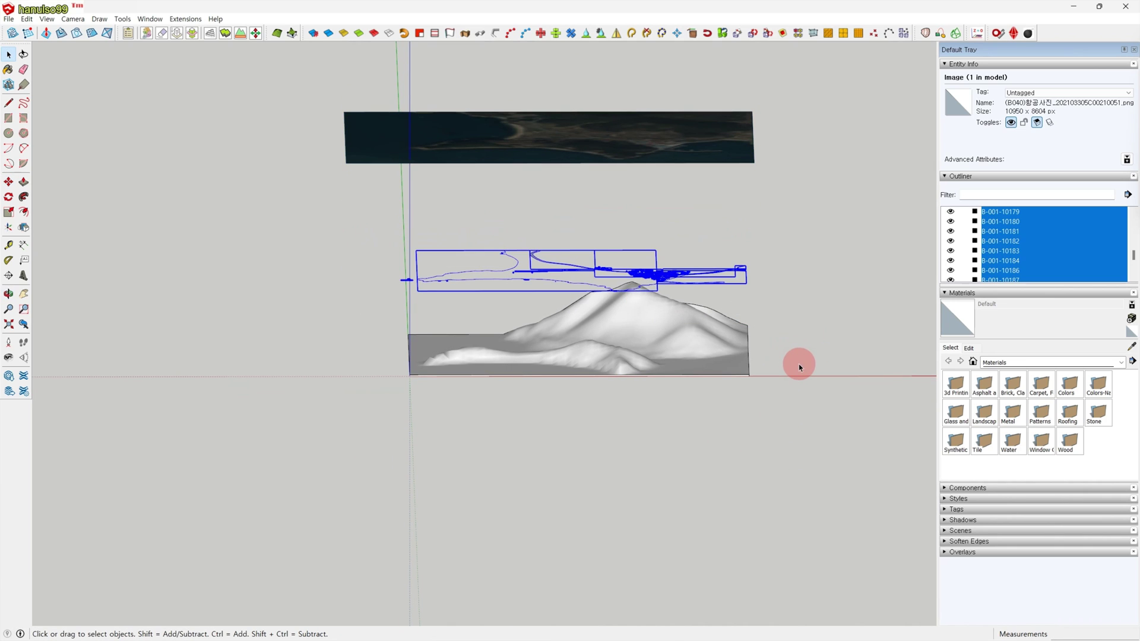
key("g")
key("d")
middle_click_drag(784, 373, 774, 448)
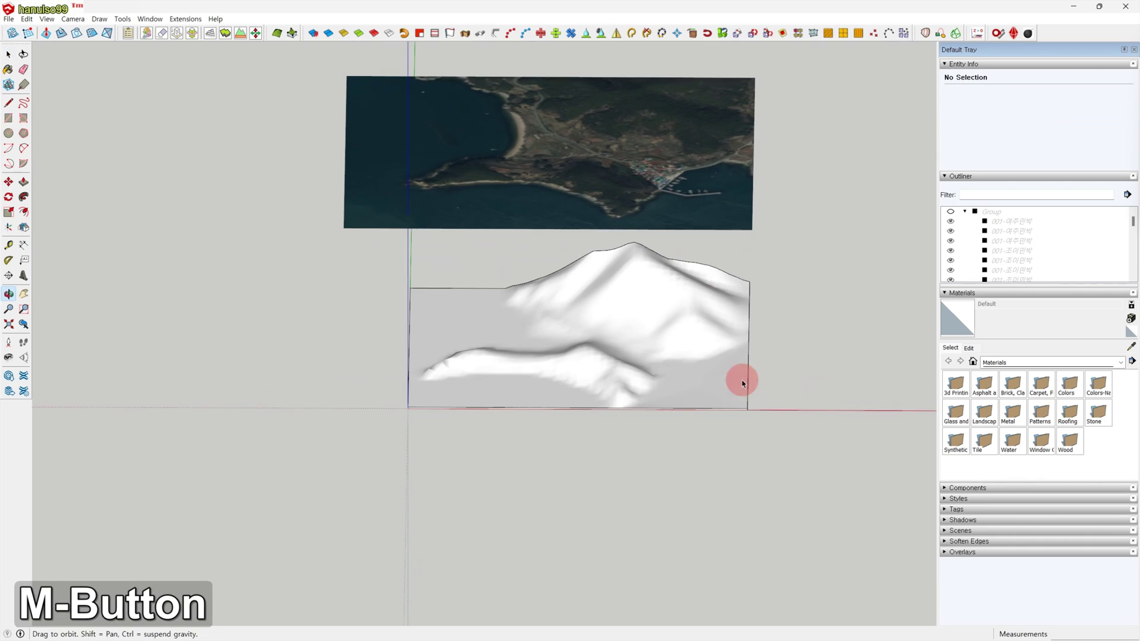
Explode the aerial photo image into a textured face and sample its material.
left_click(727, 210)
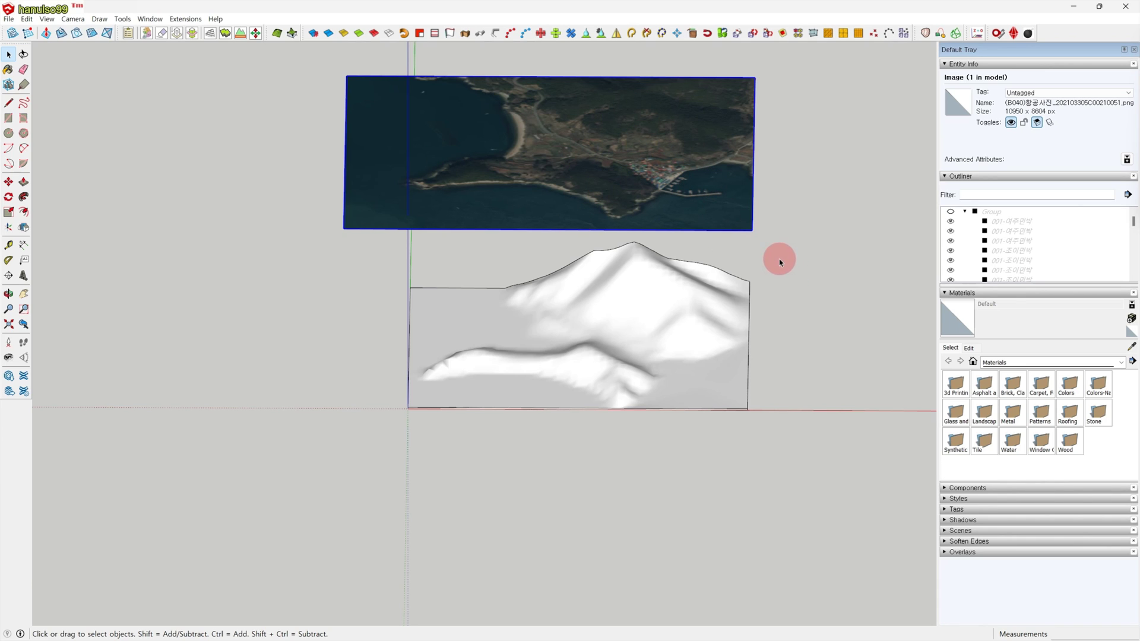
key("x")
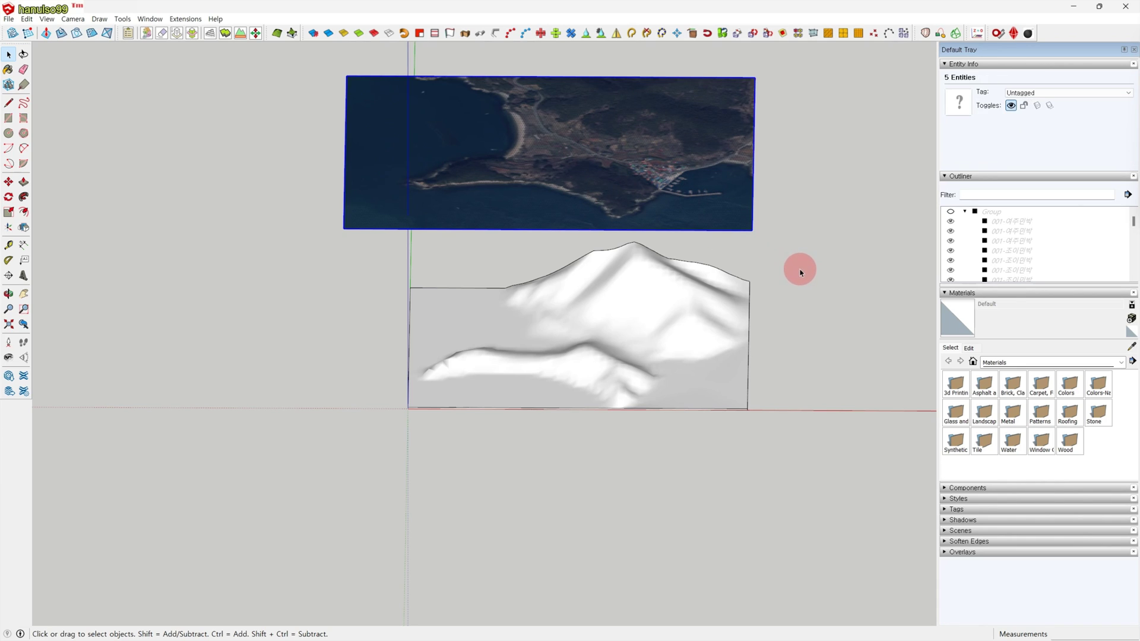
left_click(1132, 348)
left_click(638, 199)
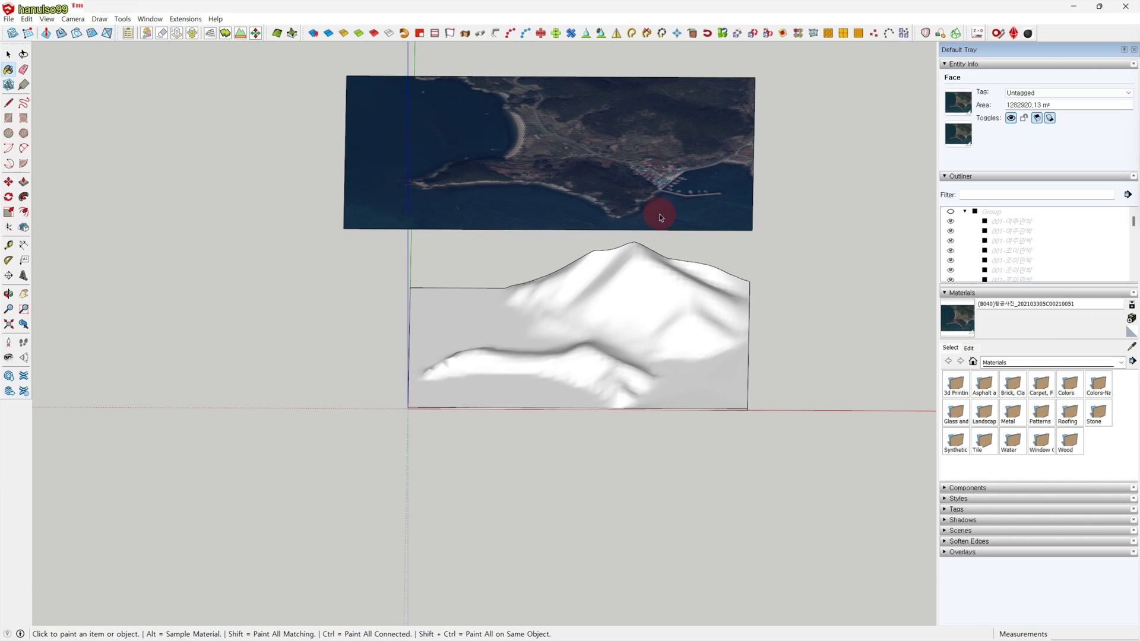
key("space")
Try to paint the 베이스지형 terrain group as a whole with the sampled aerial photo material, and undo it.
scroll(712, 338, "up", 2)
left_click(704, 338)
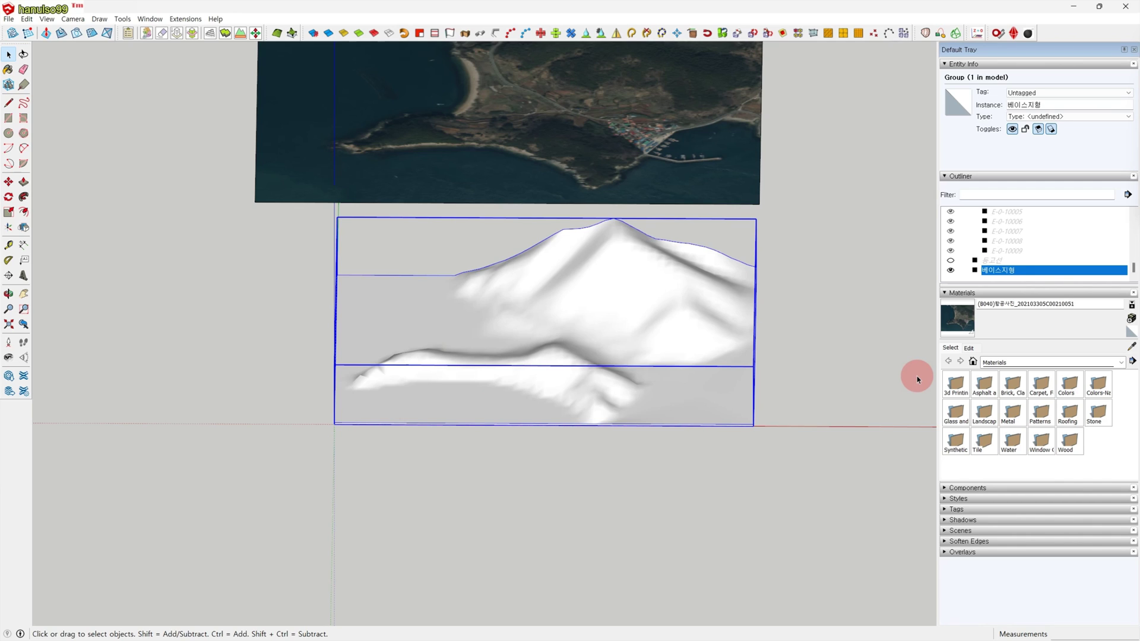
left_click(953, 321)
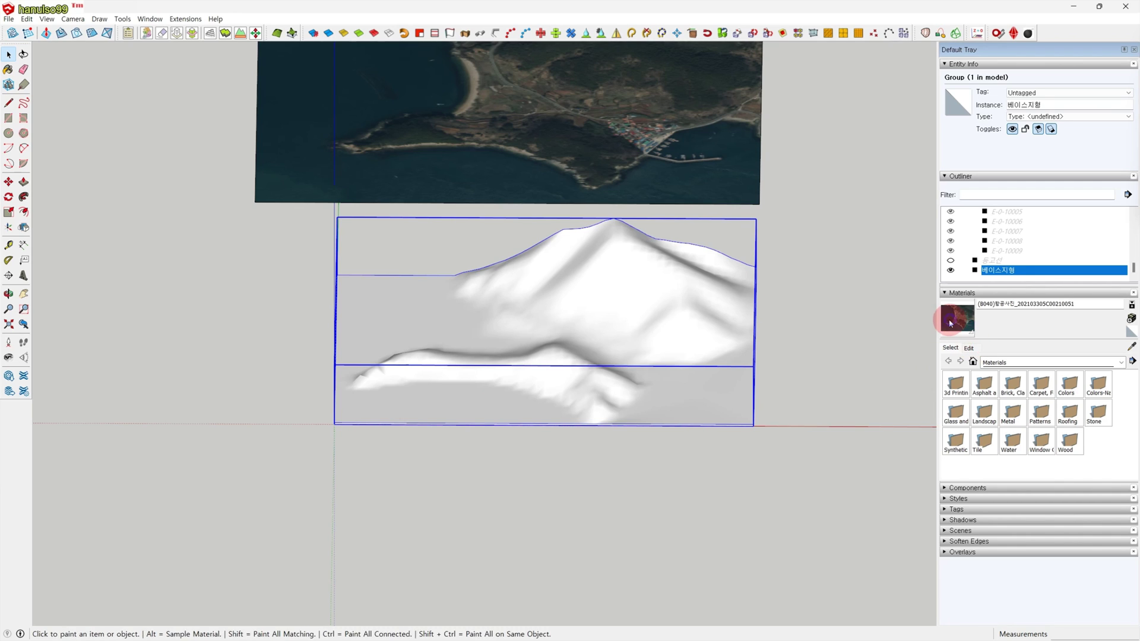
left_click(693, 311)
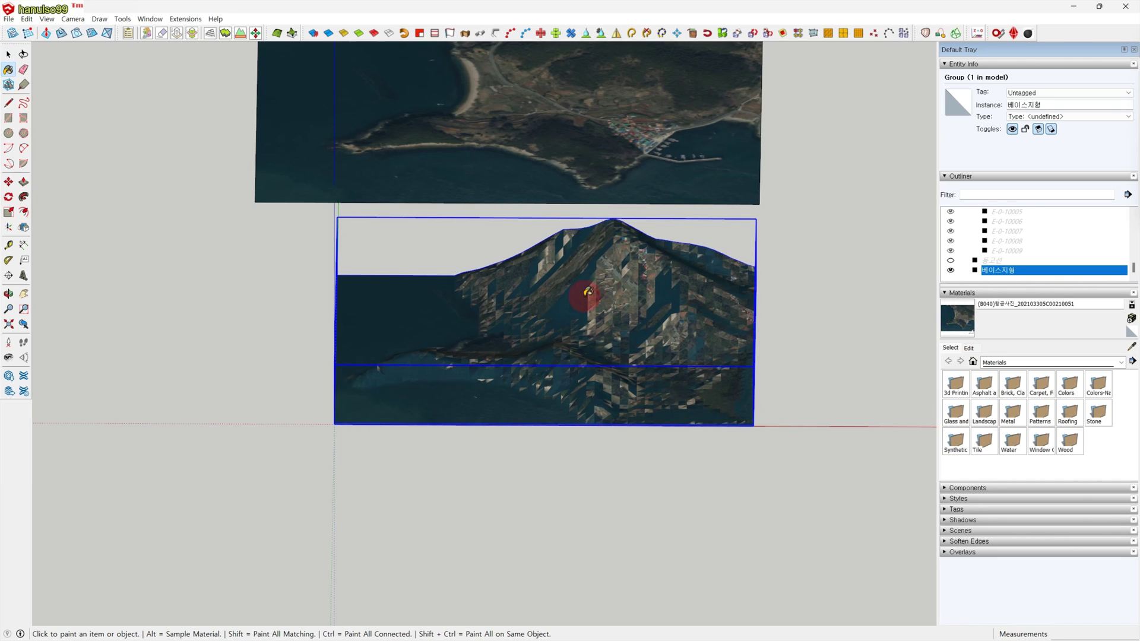
key("space")
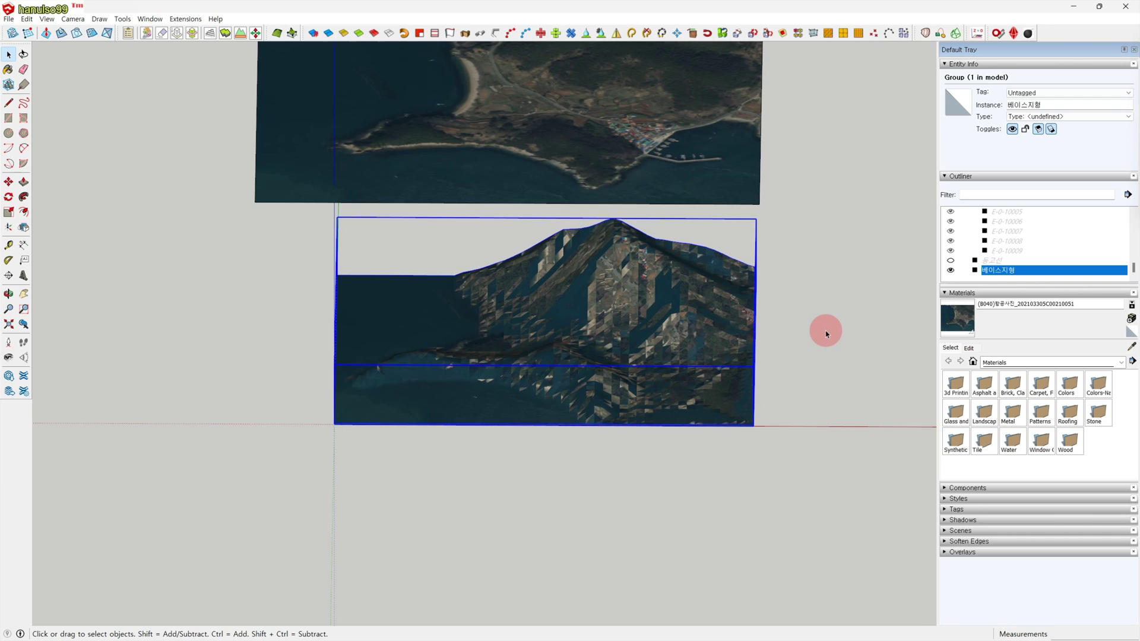
key("ctrl+z")
Paint the terrain surface inside the 베이스지형 group with the aerial photo material, leave the group and switch the camera to perspective.
double_click(697, 329)
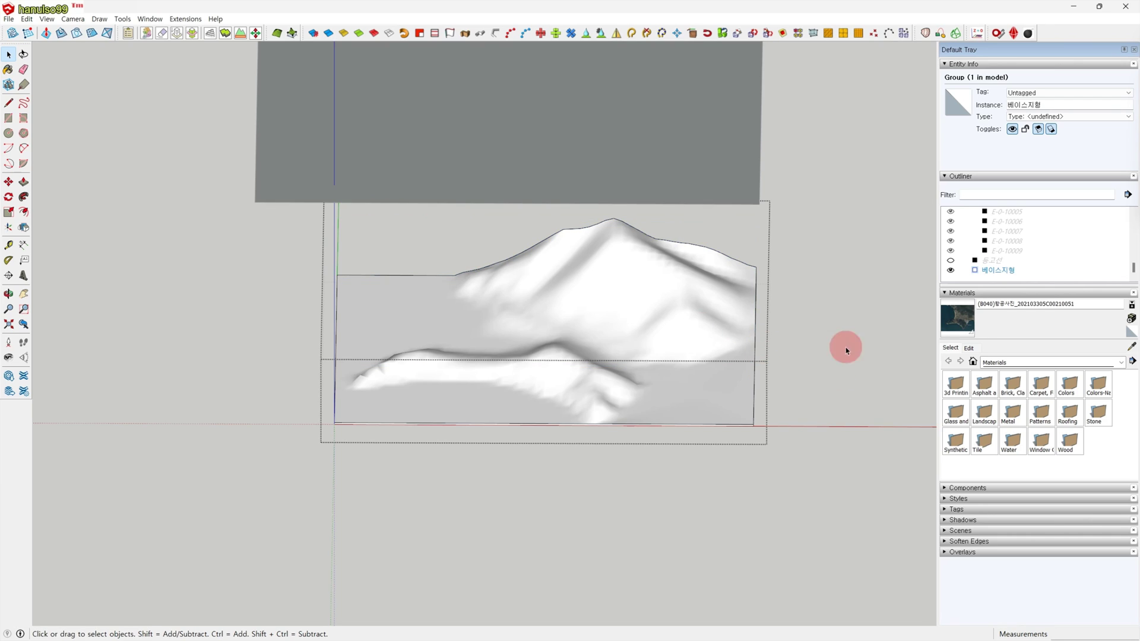
left_click(962, 329)
left_click(697, 318)
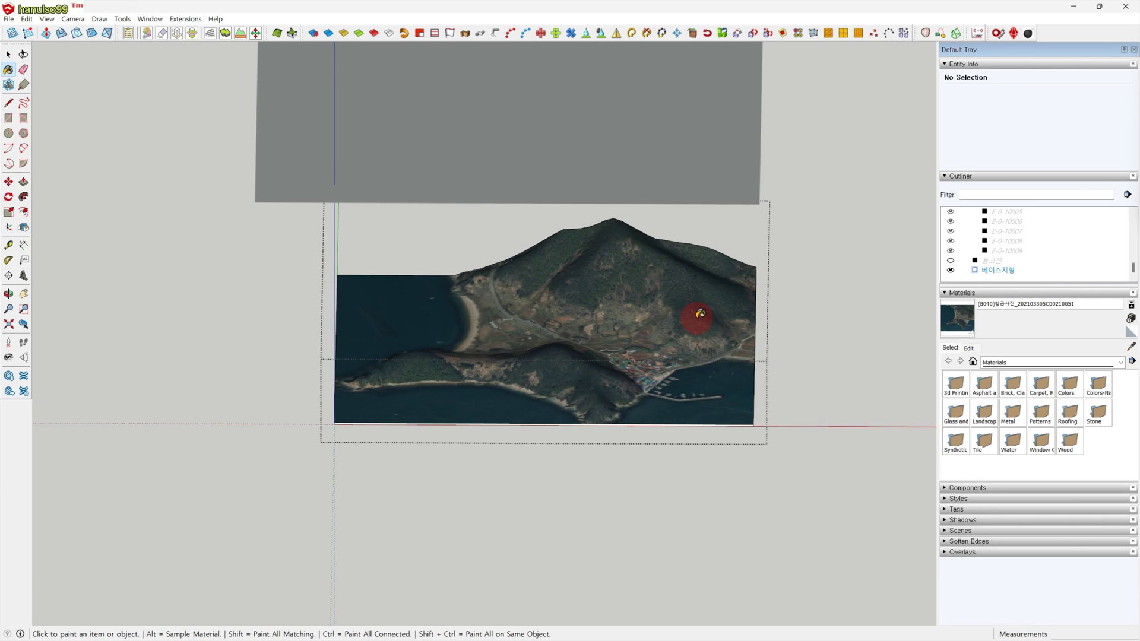
key("space")
left_click(816, 359)
scroll(816, 358, "down", 2)
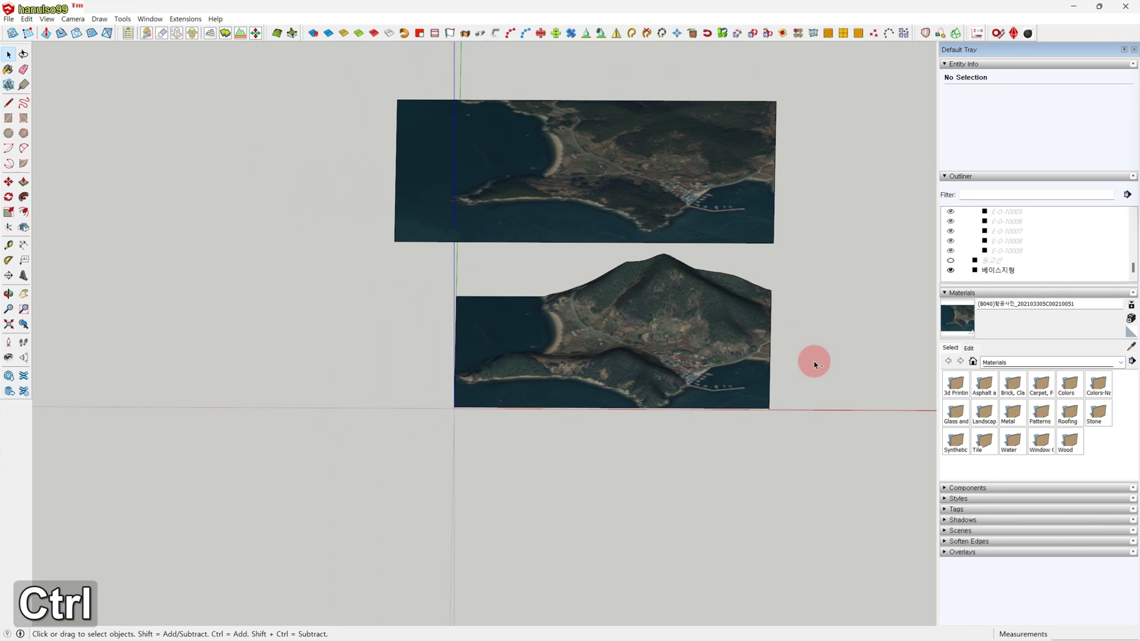
key("ctrl+e")
scroll(803, 364, "up", 4)
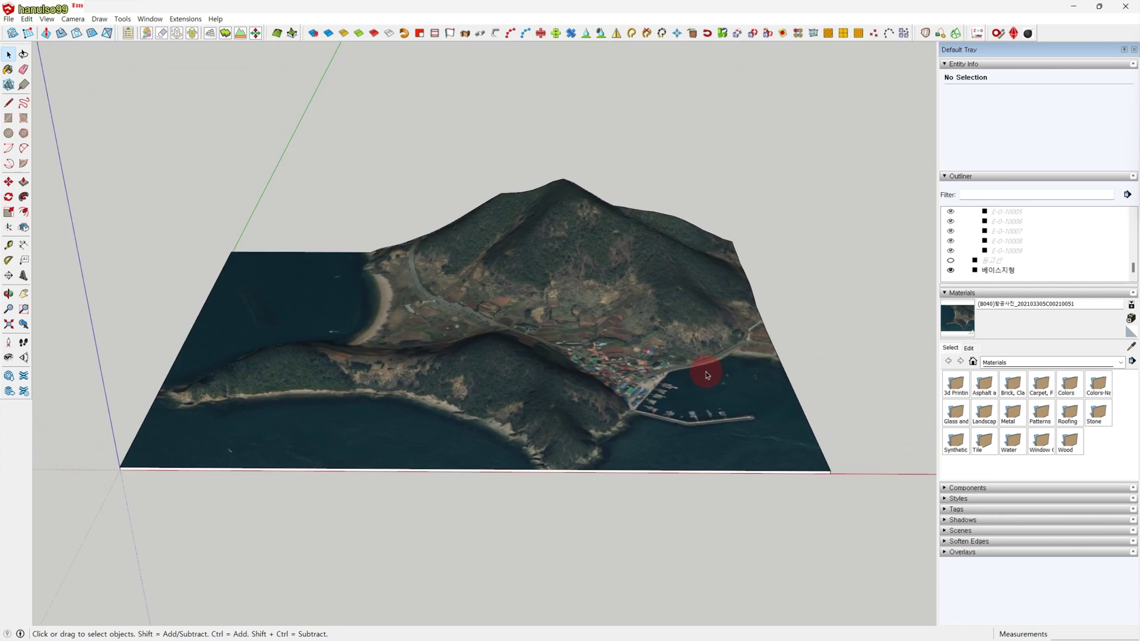
Examine the aerial photo texture on the terrain close up around the village and harbour.
middle_click_drag(705, 372, 710, 414, "shift")
scroll(709, 414, "up", 4)
scroll(725, 432, "up", 8)
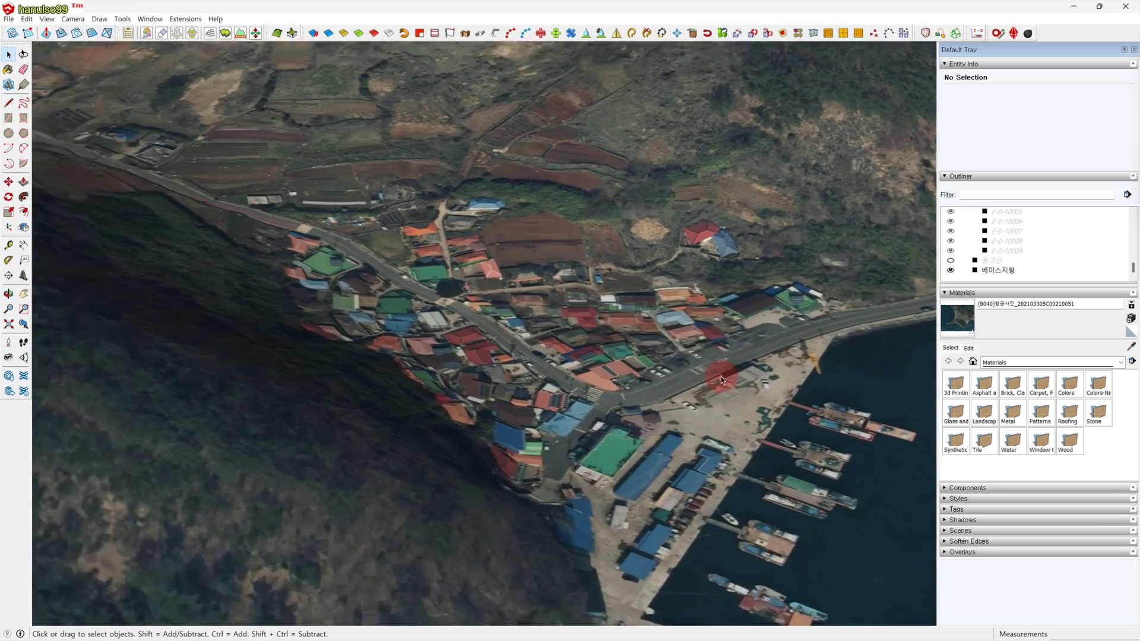
middle_click_drag(721, 376, 700, 465)
scroll(656, 411, "down", 8)
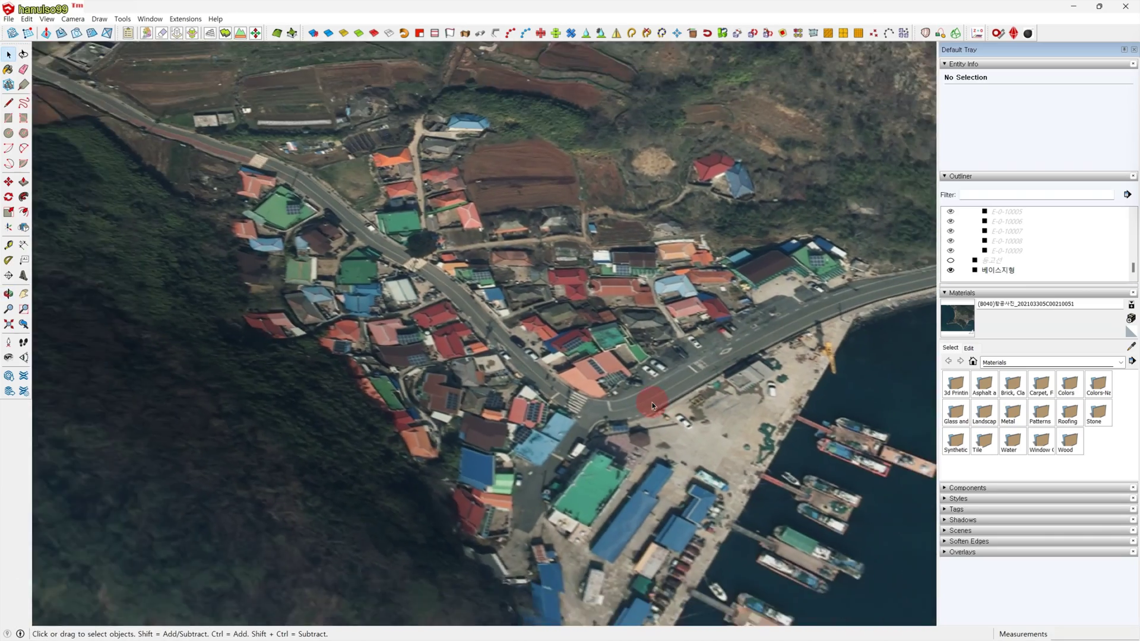
scroll(651, 406, "down", 7)
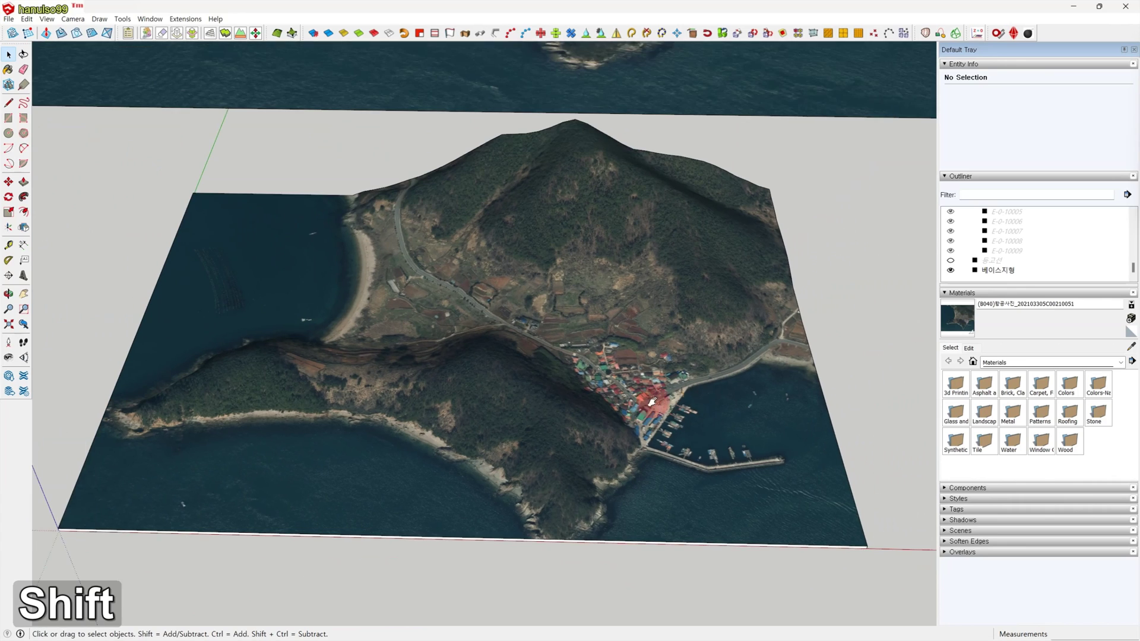
middle_click_drag(652, 404, 682, 392, "shift")
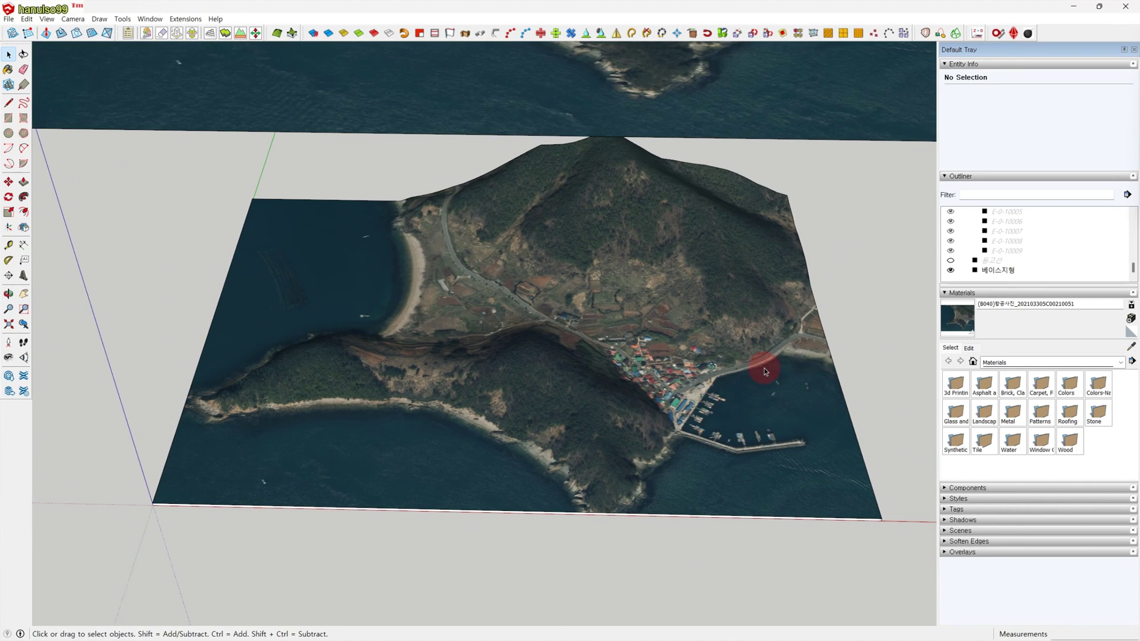
Group the textured aerial photo face floating above the terrain and hide that group.
scroll(763, 359, "down", 5)
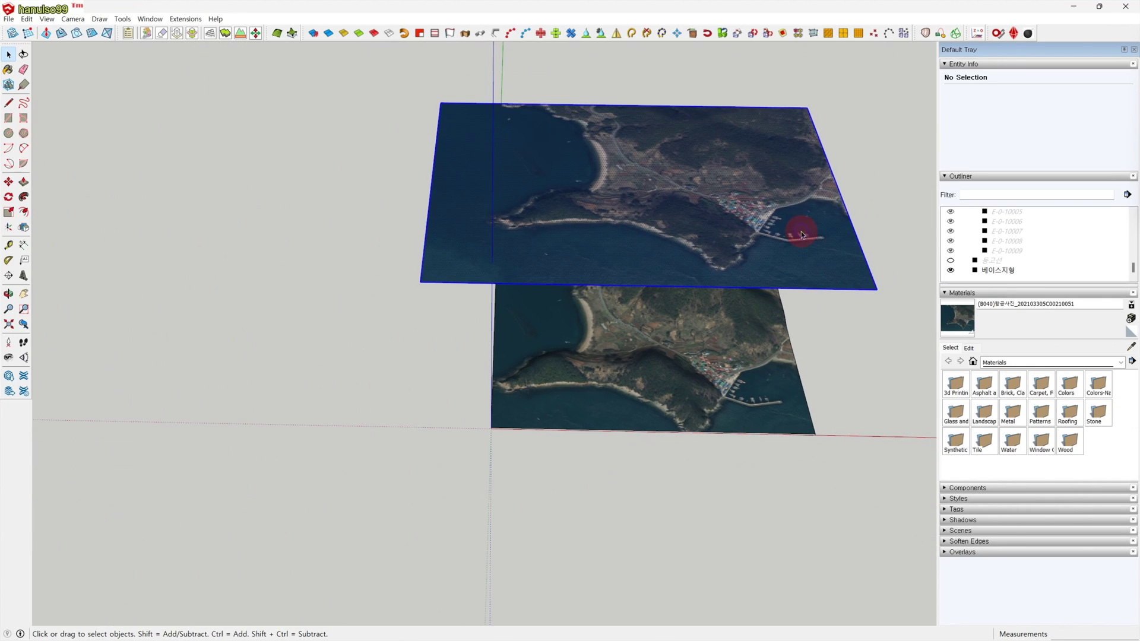
left_click(801, 235)
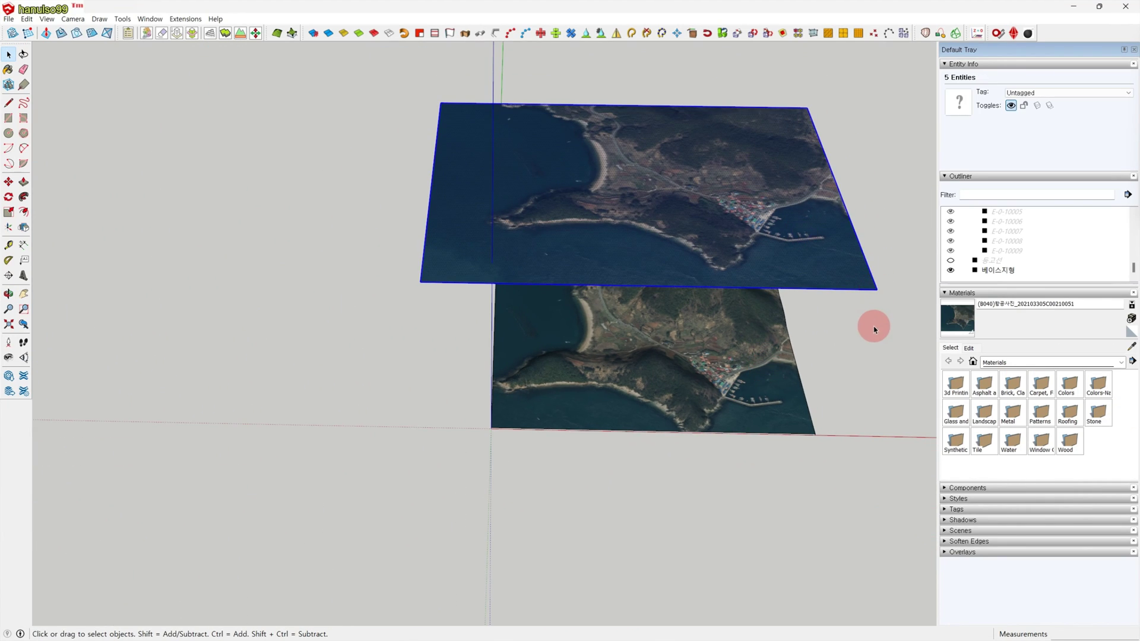
key("g")
key("d")
mouse_move(829, 358)
middle_mouse_down()
mouse_move(811, 321)
mouse_move(804, 341)
mouse_move(819, 338)
middle_mouse_up()
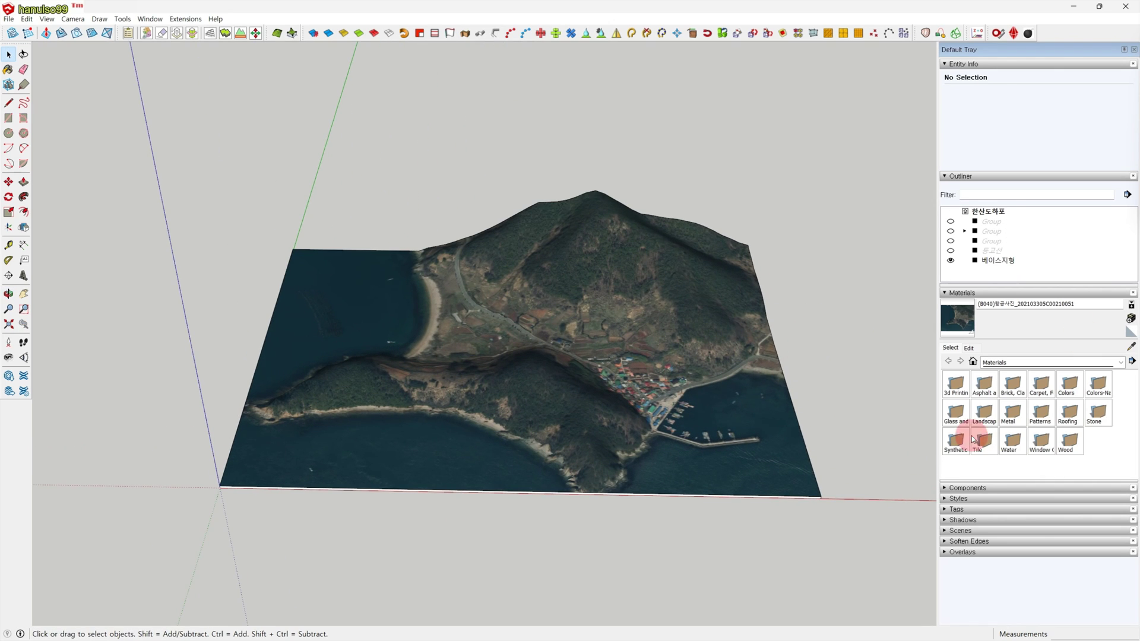
Turn off the maximum texture size option in the graphics preferences, with the village and harbour in close view.
scroll(666, 379, "up", 10)
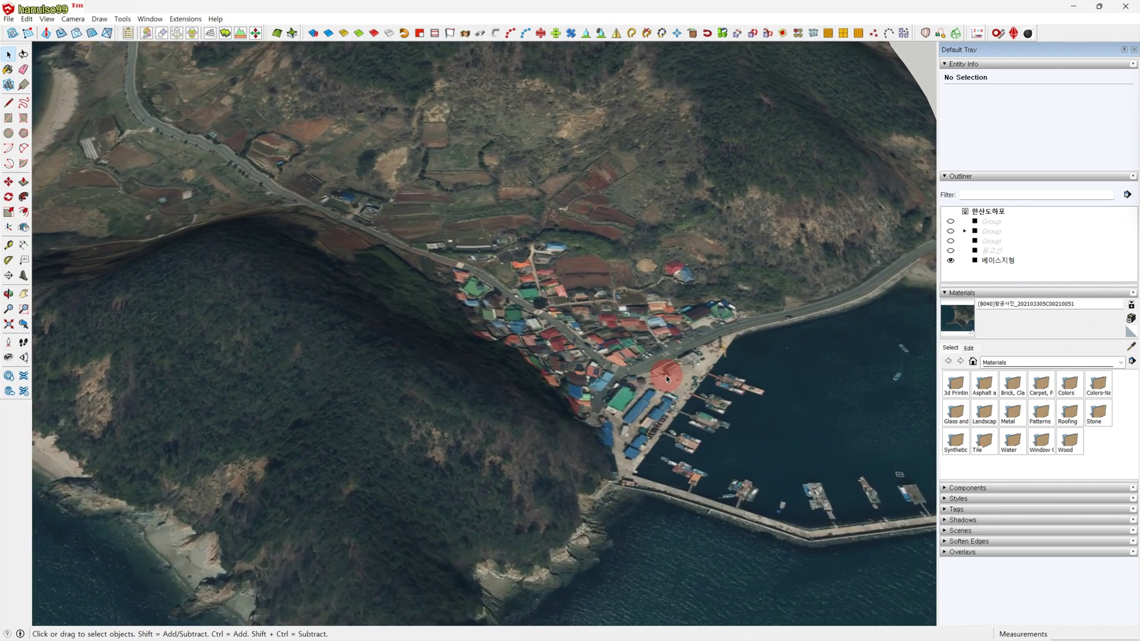
scroll(650, 381, "up", 5)
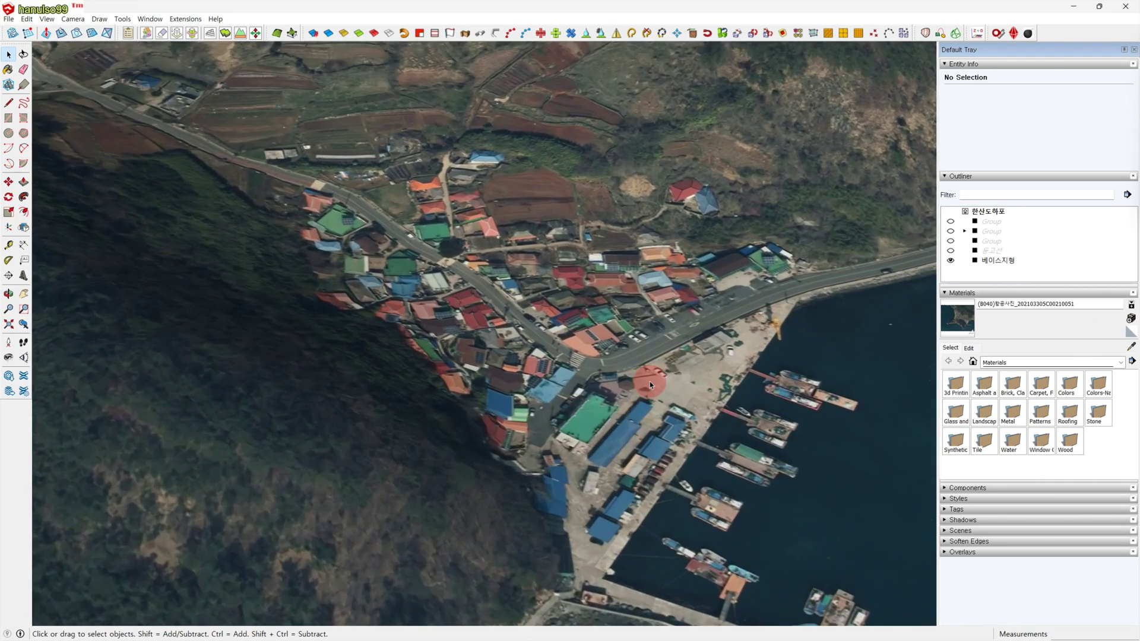
middle_click_drag(649, 381, 614, 445)
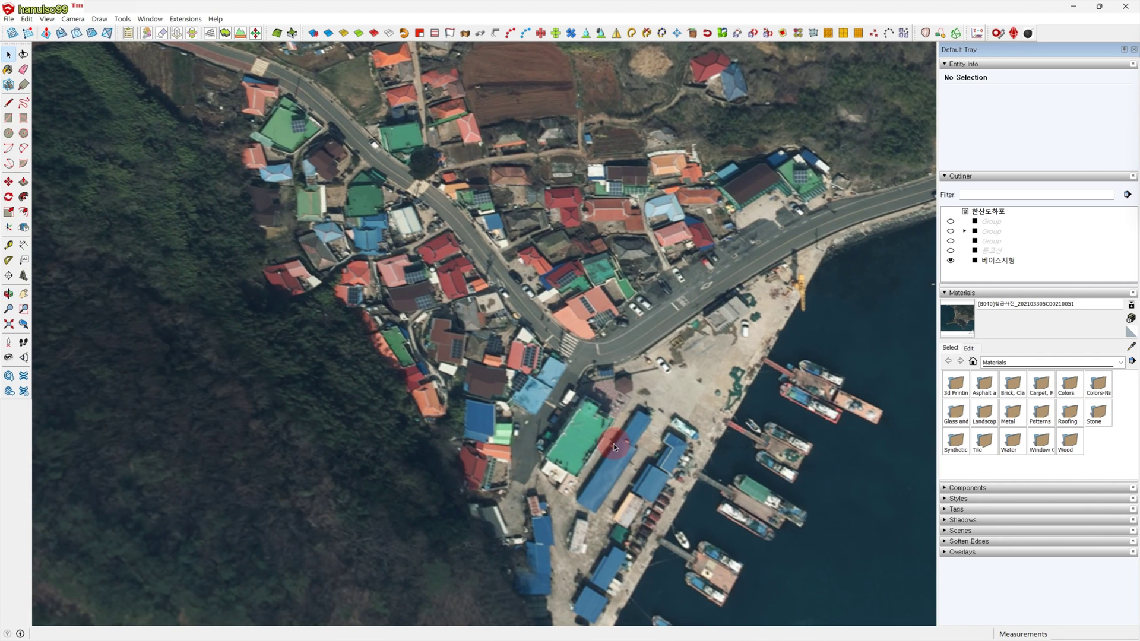
scroll(614, 443, "down", 3)
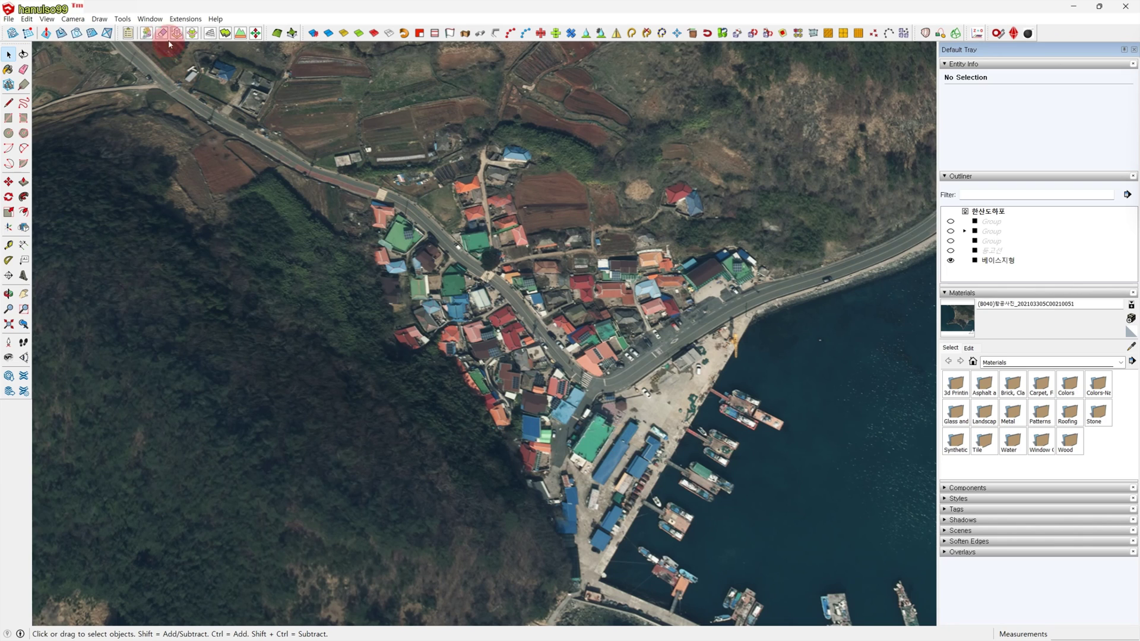
left_click(156, 19)
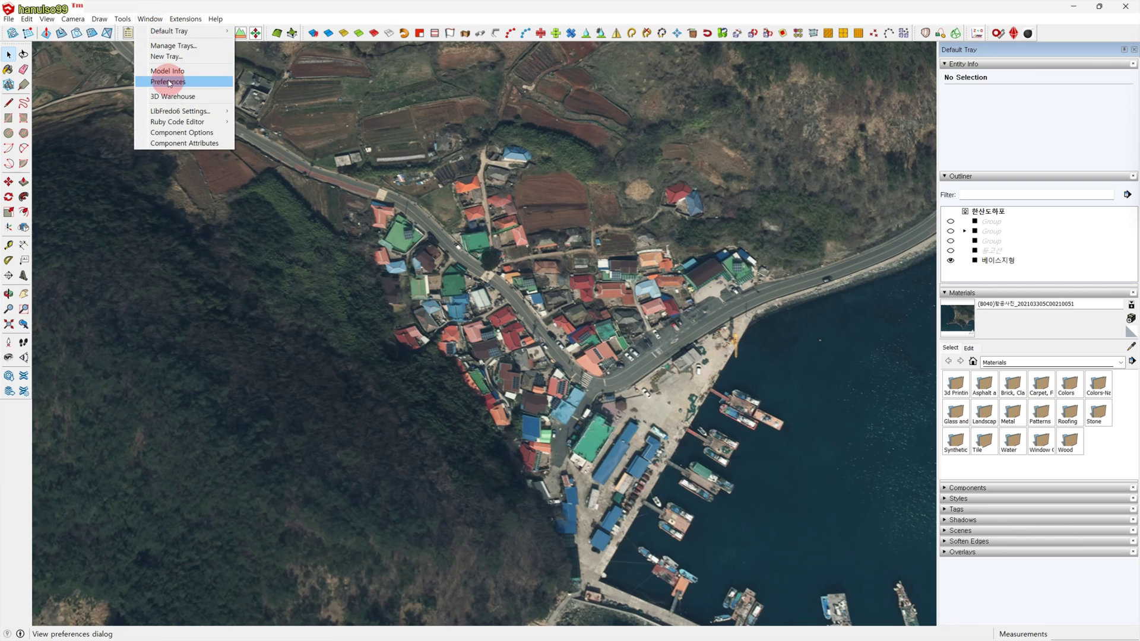
left_click(168, 80)
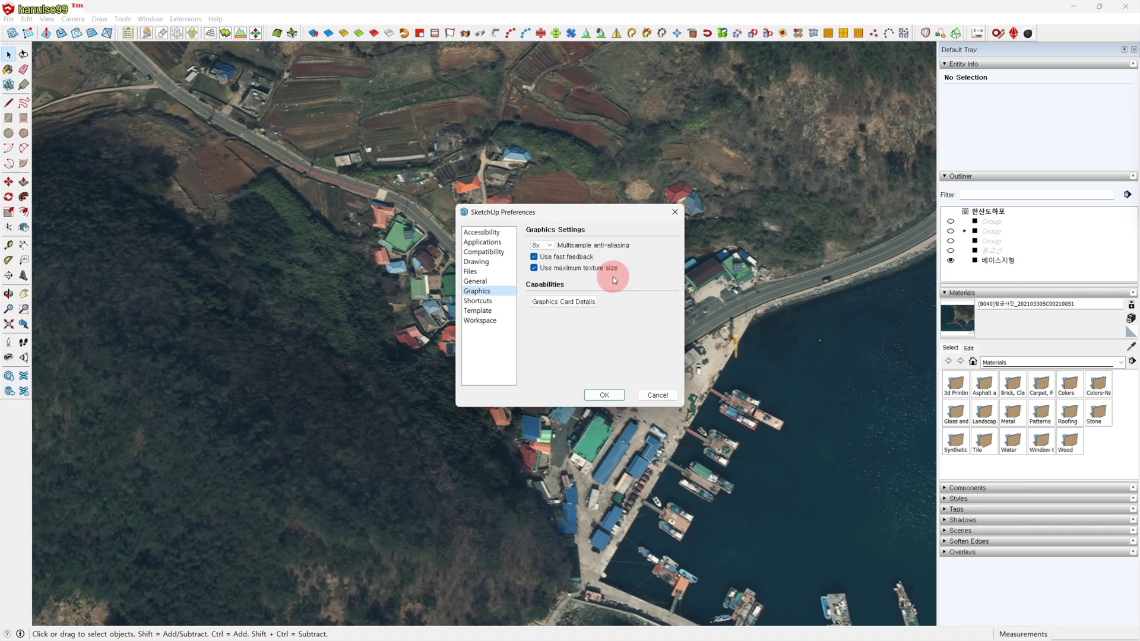
left_click(534, 268)
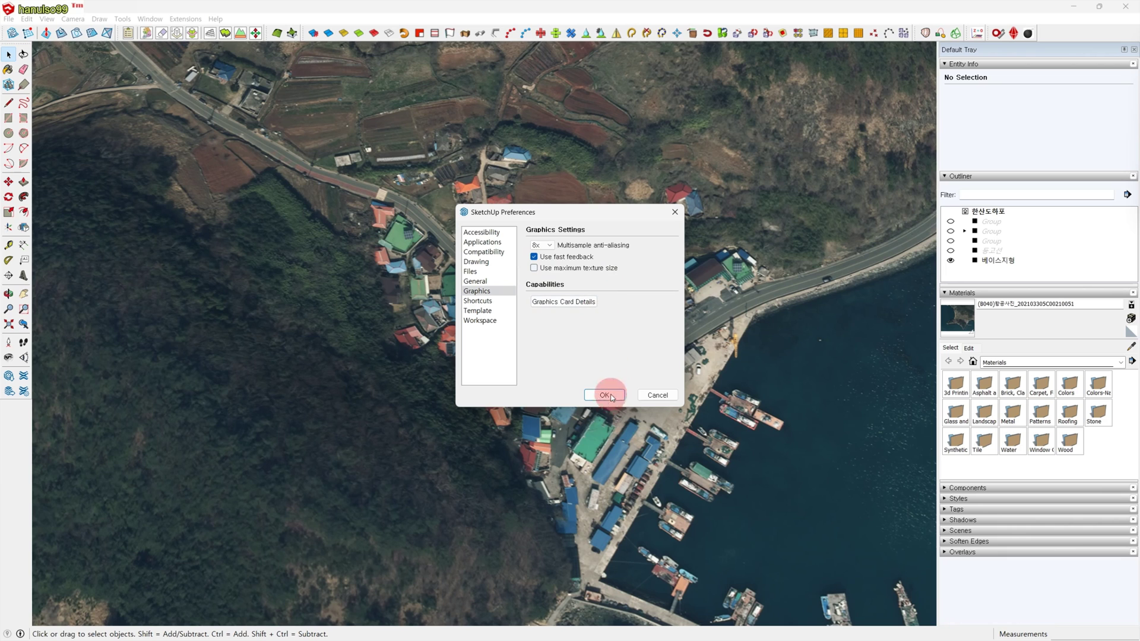
left_click(603, 396)
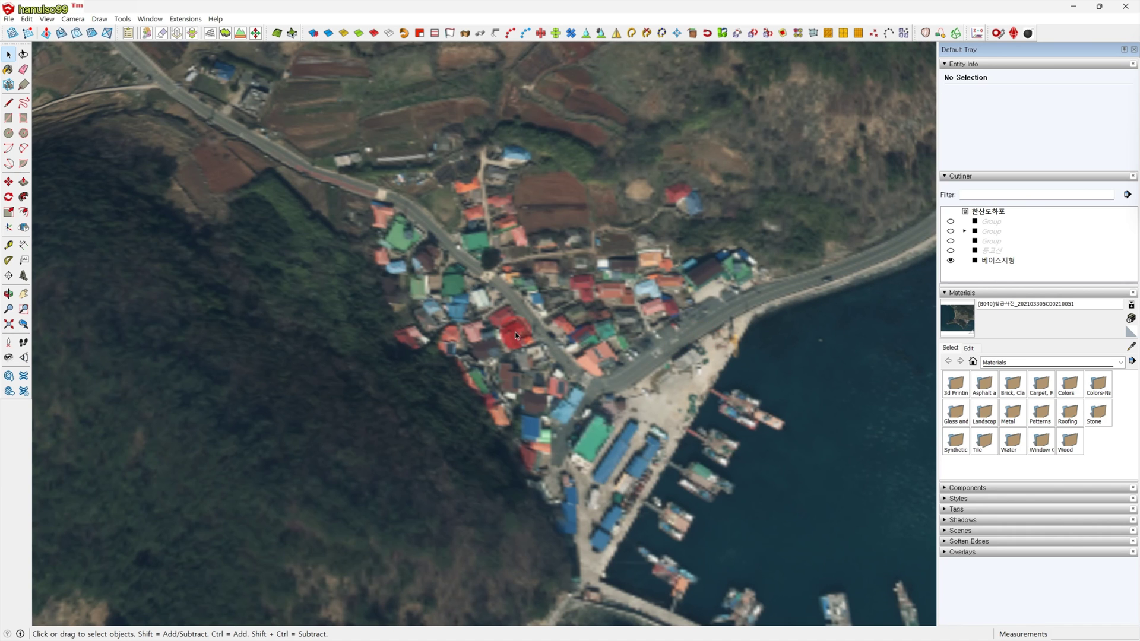
Inspect the village texture and enable the maximum texture size option in the graphics preferences.
scroll(496, 308, "up", 4)
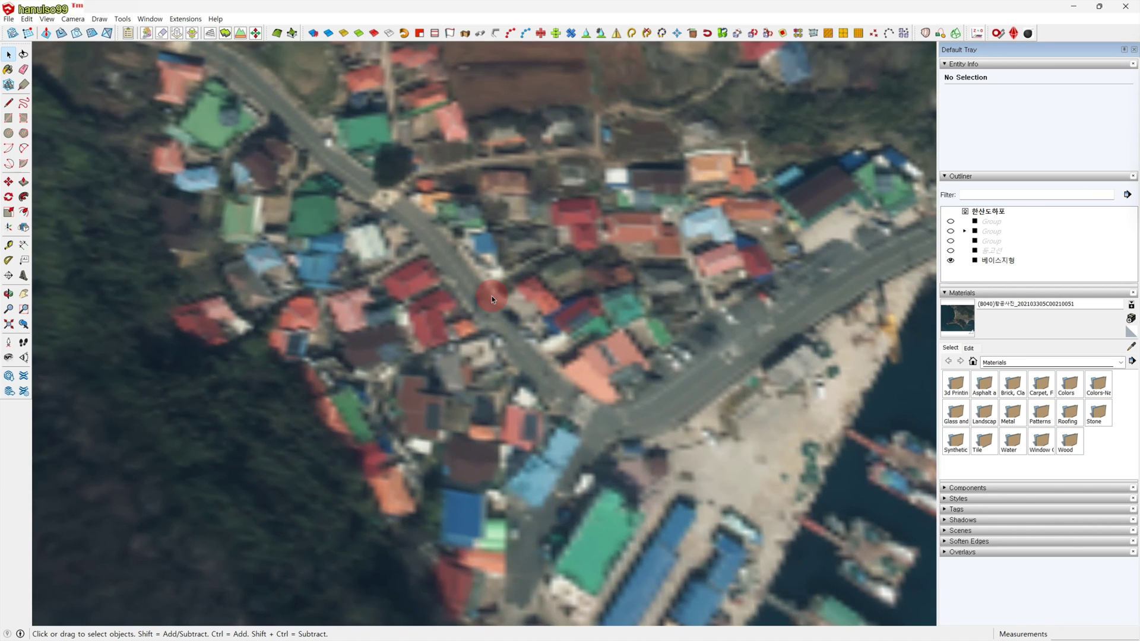
scroll(675, 396, "down", 3)
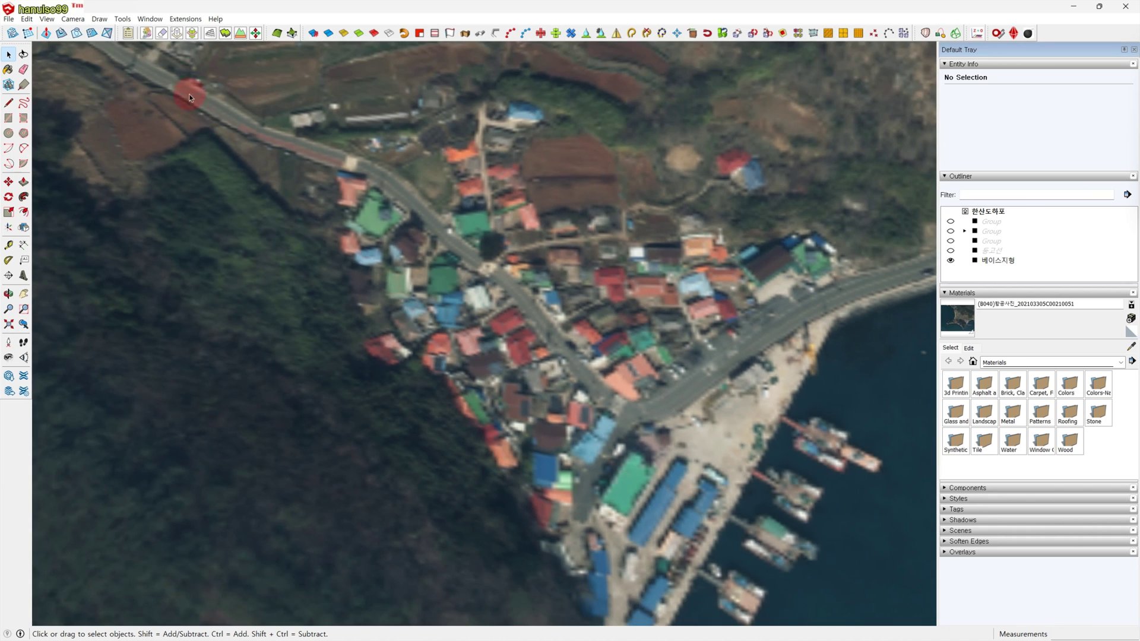
left_click(150, 18)
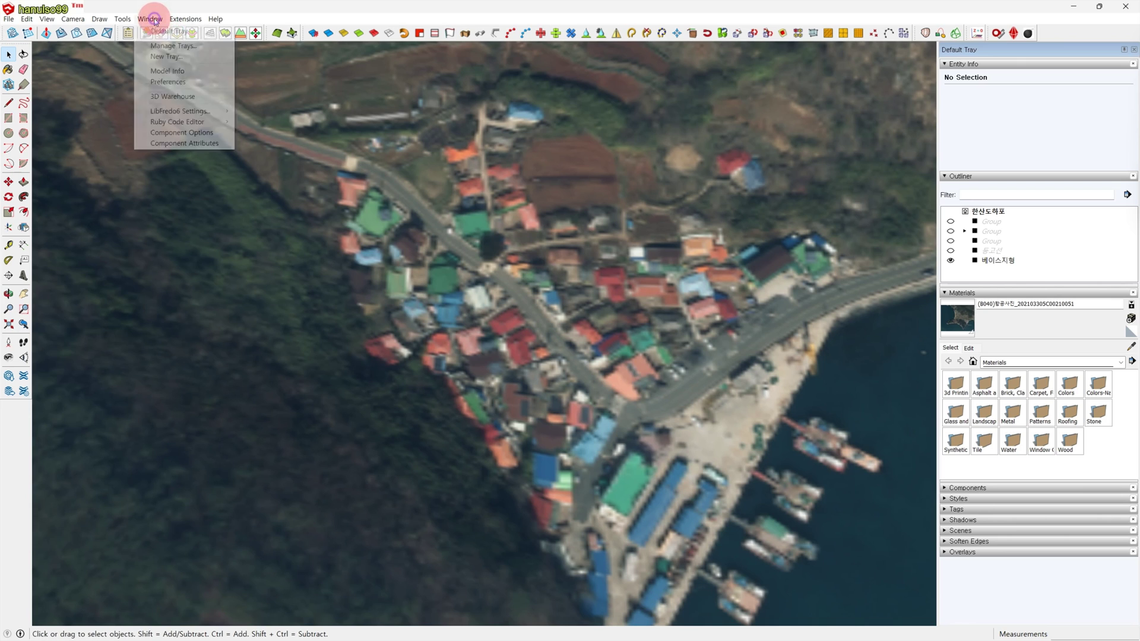
left_click(169, 83)
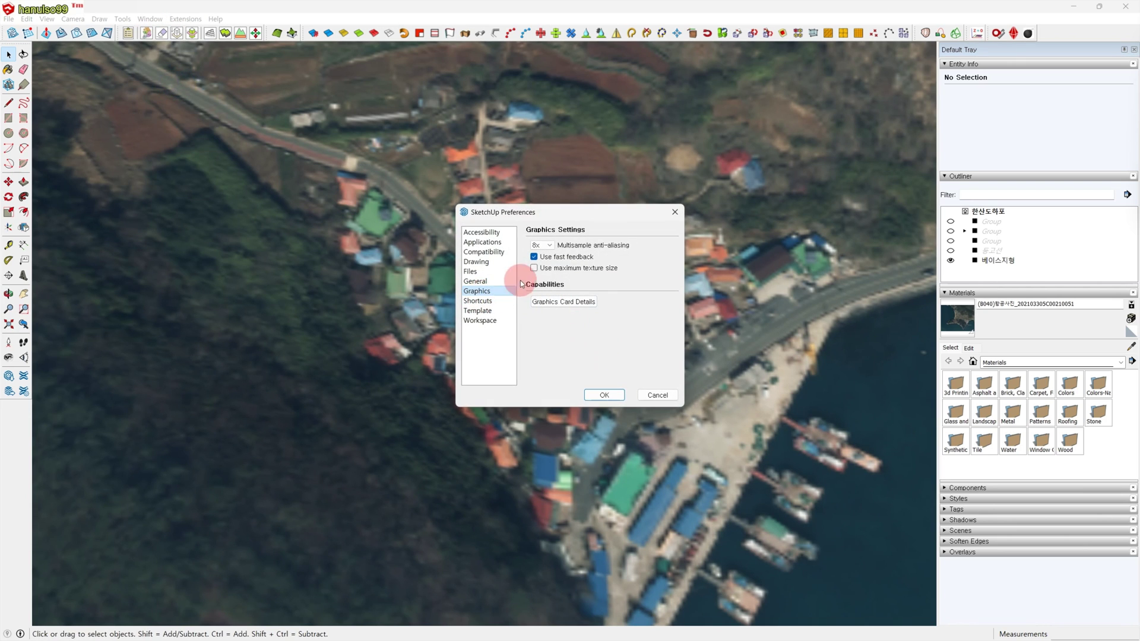
left_click(533, 268)
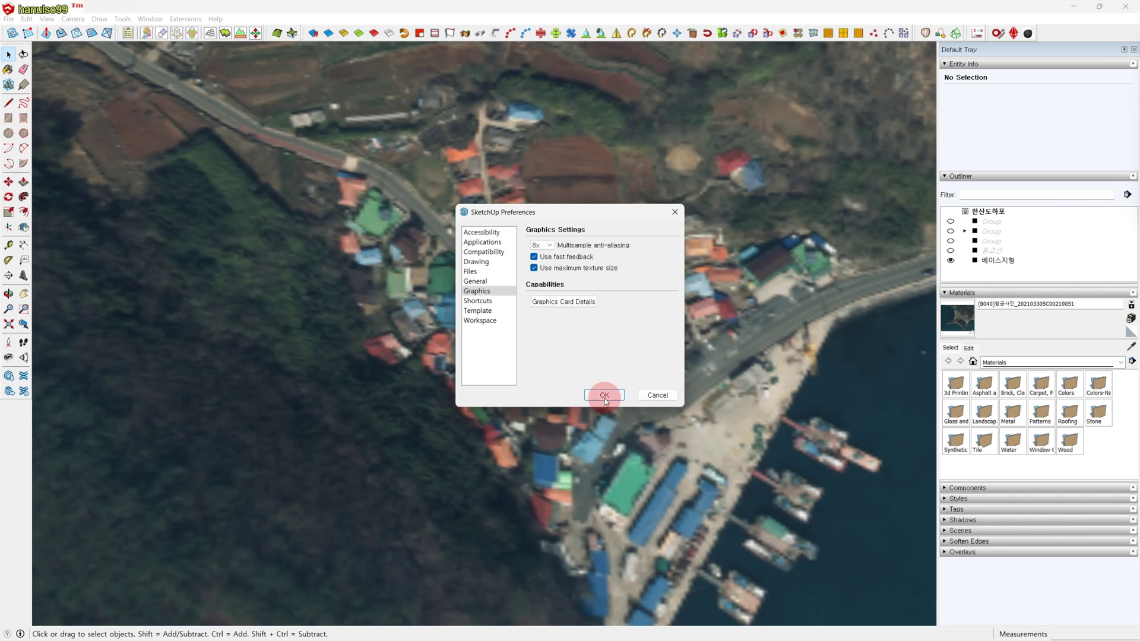
left_click(603, 396)
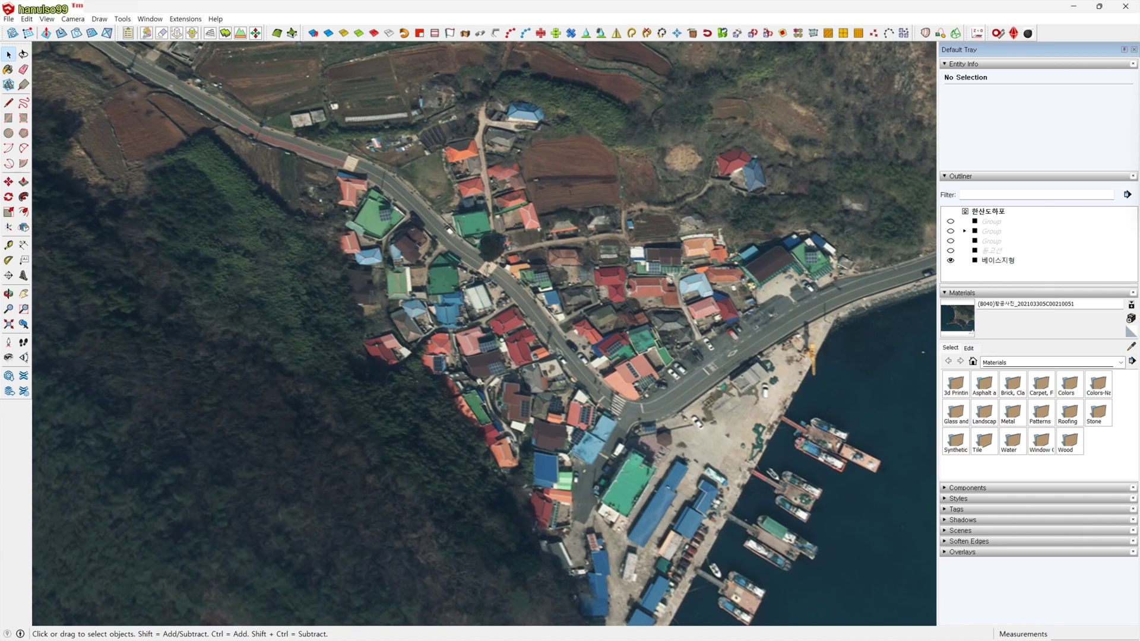
Examine the whole textured terrain and its hills from a low oblique angle.
scroll(763, 437, "down", 3)
scroll(720, 455, "down", 5)
middle_click_drag(712, 439, 722, 222)
scroll(616, 275, "up", 5)
middle_click_drag(629, 303, 633, 307)
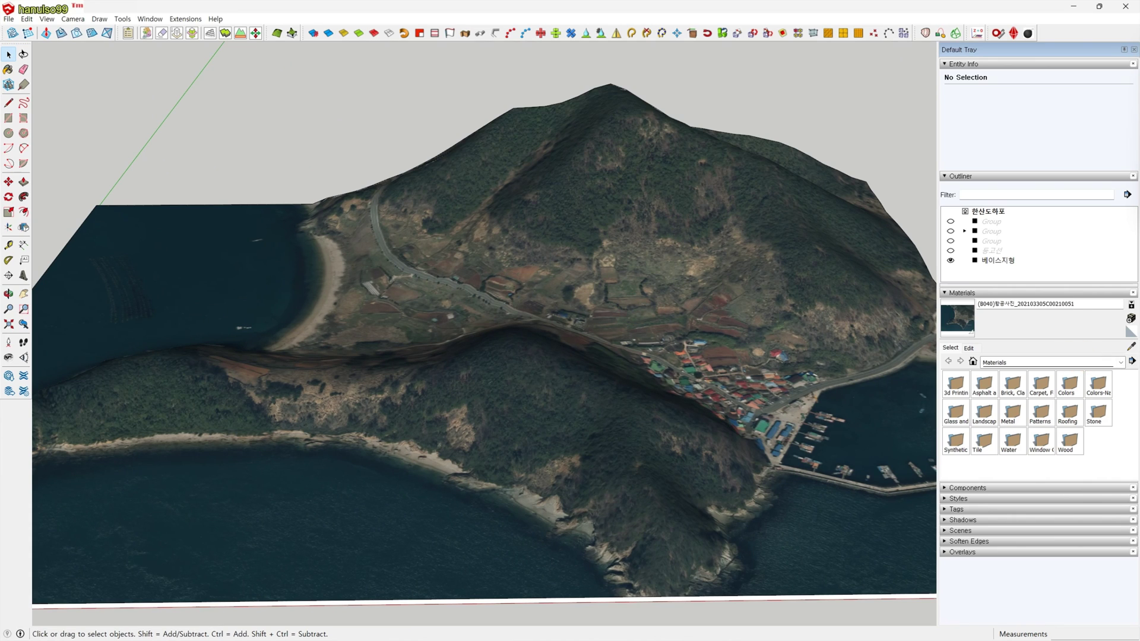